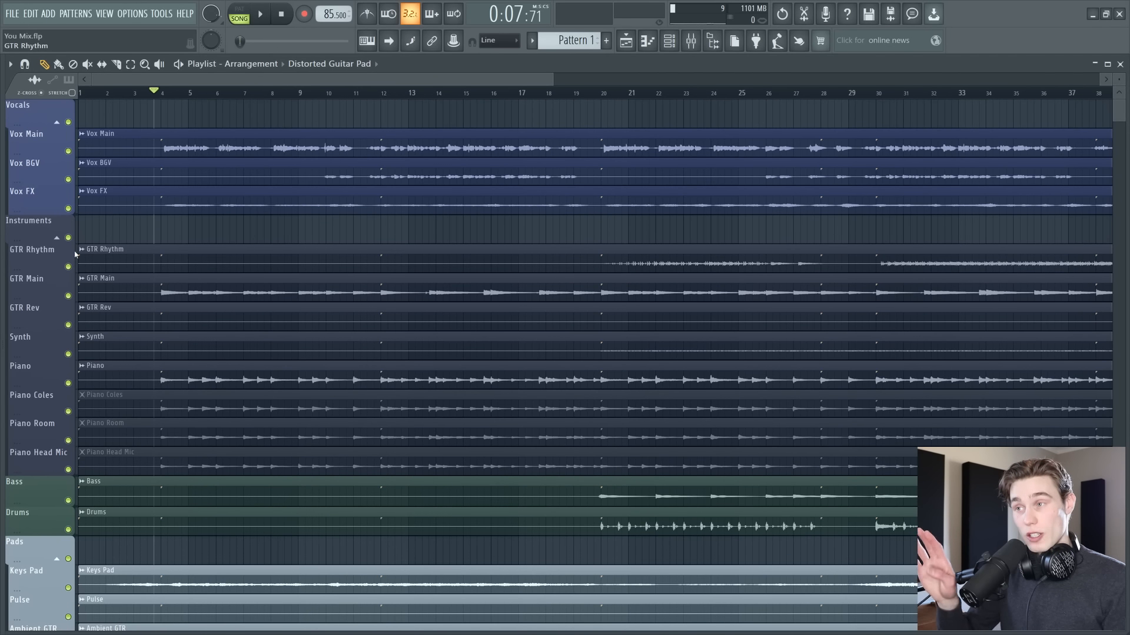
Solo the Instruments group in the playlist and switch on the Pads group alongside it to hear both together.
{"action": "key", "text": "F9"}
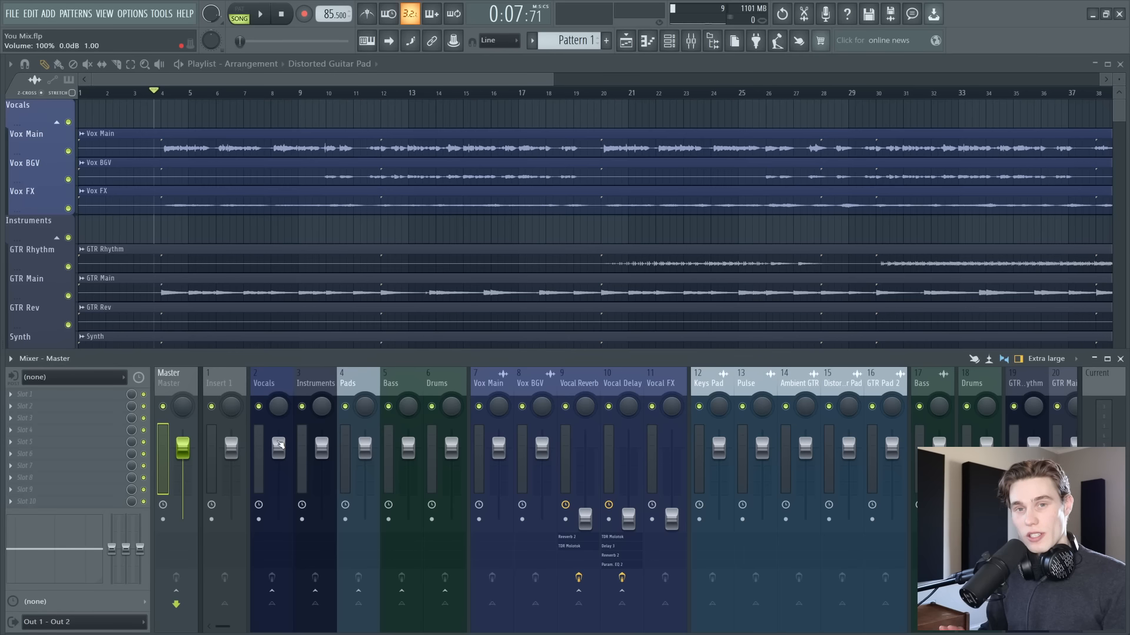
{"action": "key", "text": "F9"}
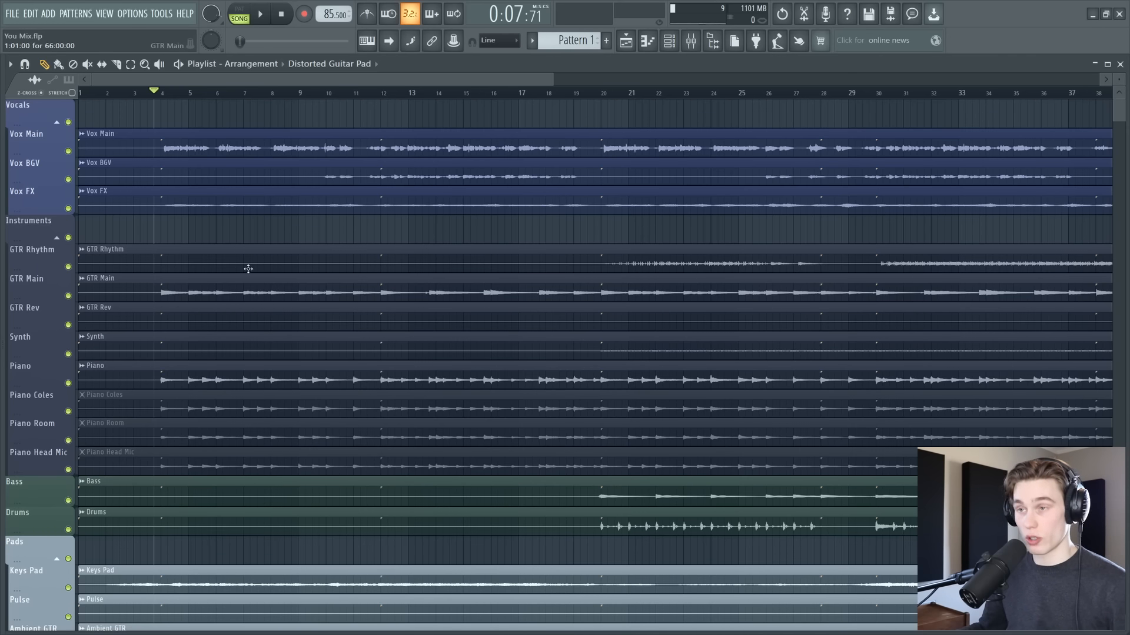
{"action": "right_click", "coordinate": [68, 243]}
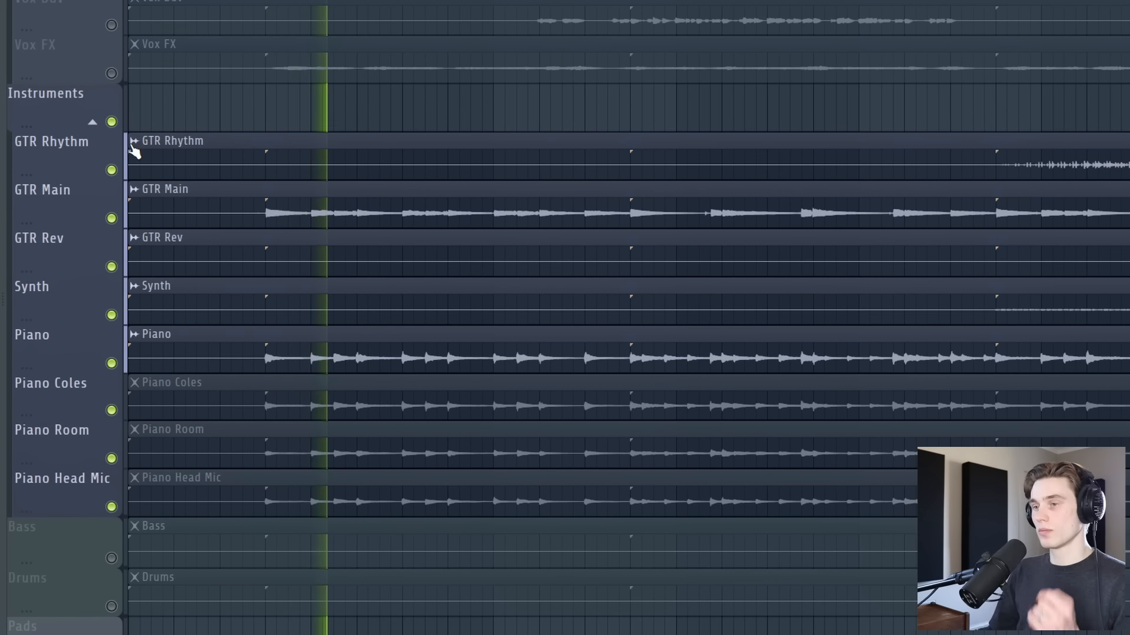
{"action": "scroll", "coordinate": [227, 559], "scroll_direction": "down", "scroll_amount": 3}
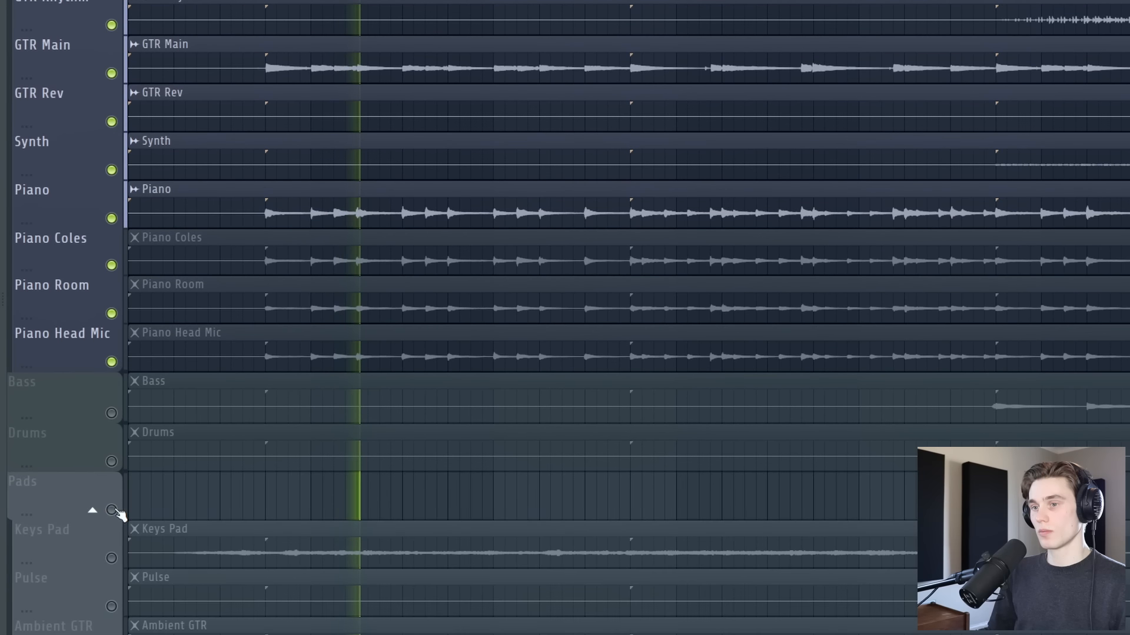
{"action": "left_click", "coordinate": [111, 510]}
{"action": "scroll", "coordinate": [743, 491], "scroll_direction": "down", "scroll_amount": 3}
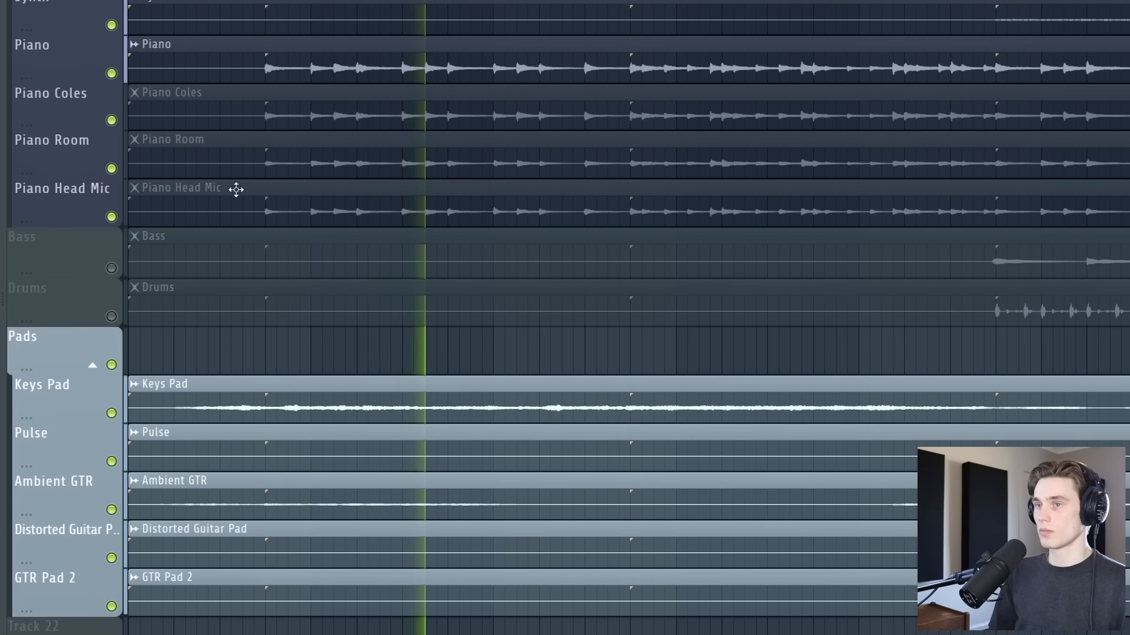
{"action": "scroll", "coordinate": [179, 138], "scroll_direction": "up", "scroll_amount": 6}
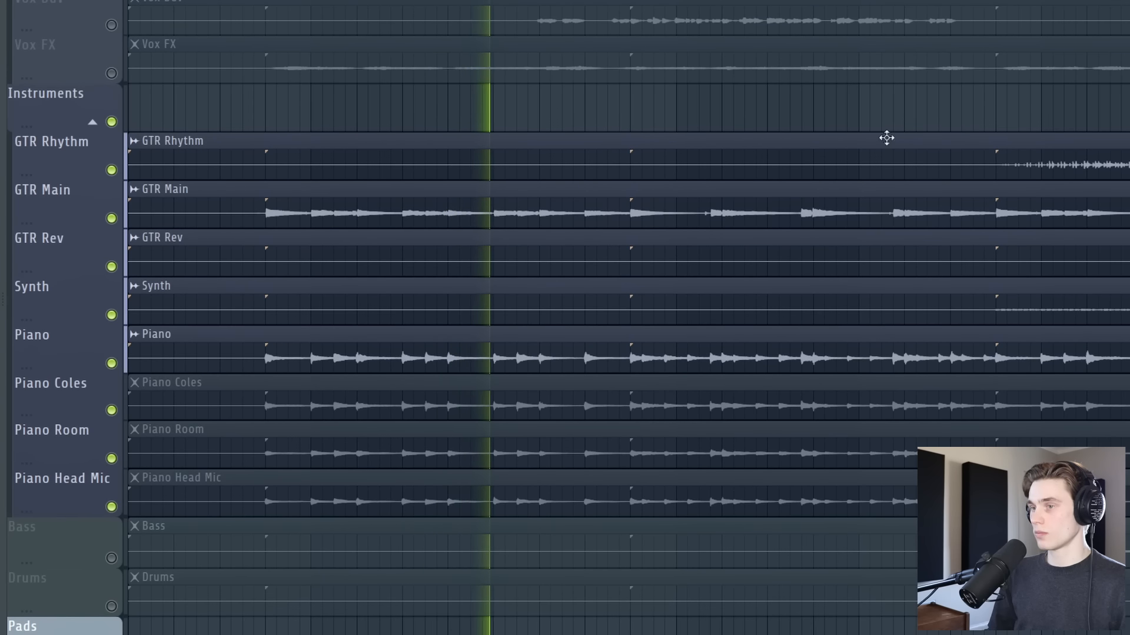
Solo the Keys Pad track and restart playback to hear it alone.
{"action": "scroll", "coordinate": [180, 395], "scroll_direction": "down", "scroll_amount": 4}
{"action": "left_click", "coordinate": [111, 510], "text": "ctrl"}
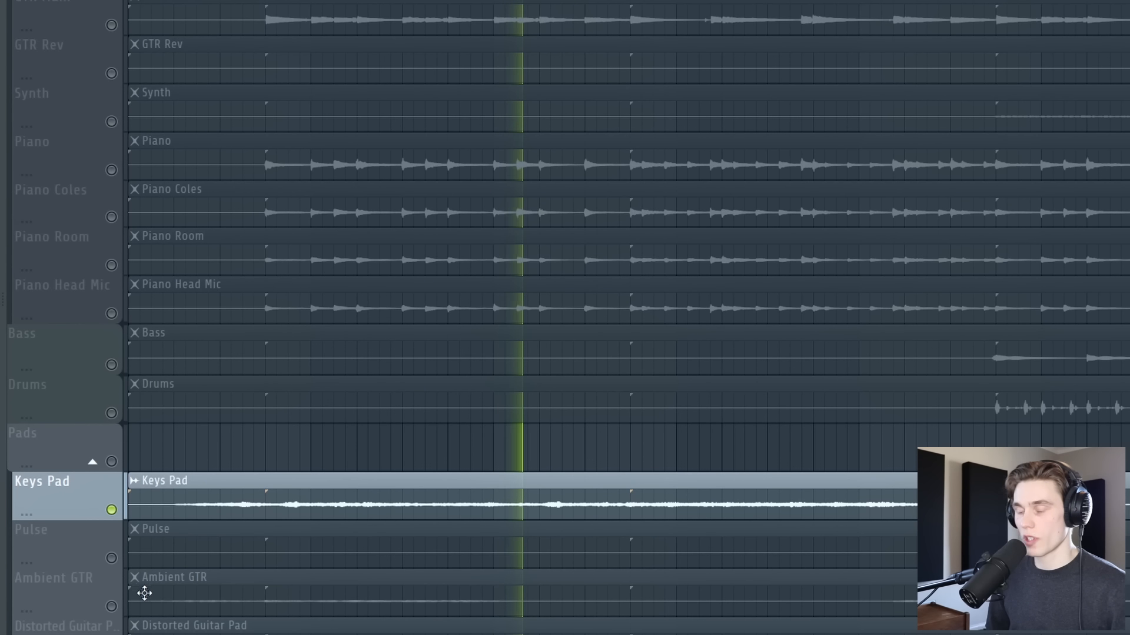
{"action": "key", "text": "space"}
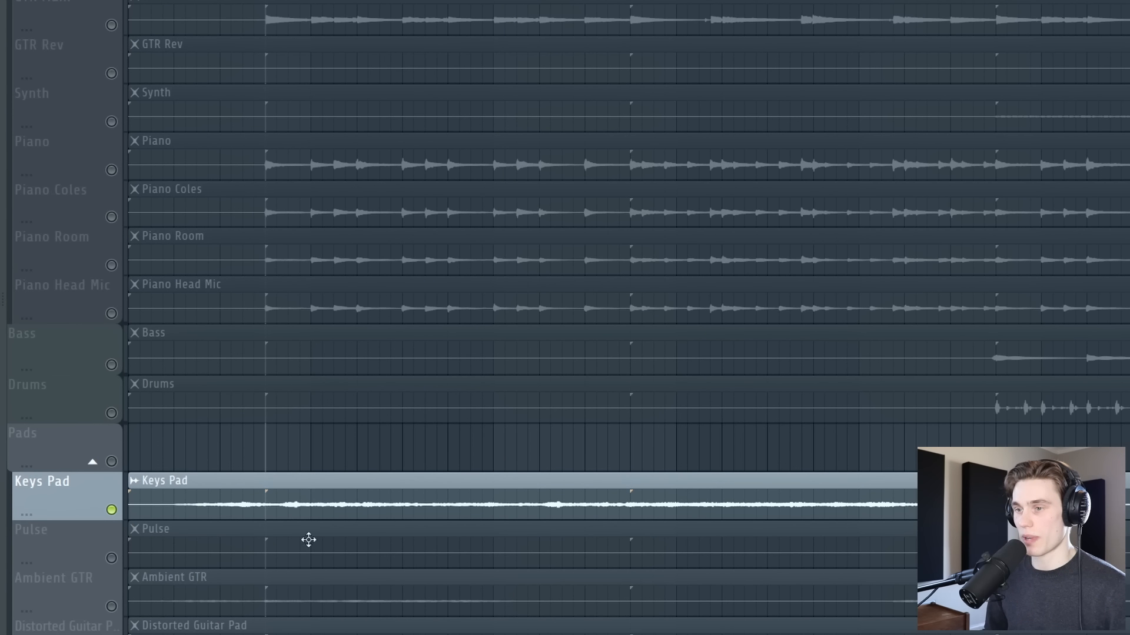
{"action": "key", "text": "space"}
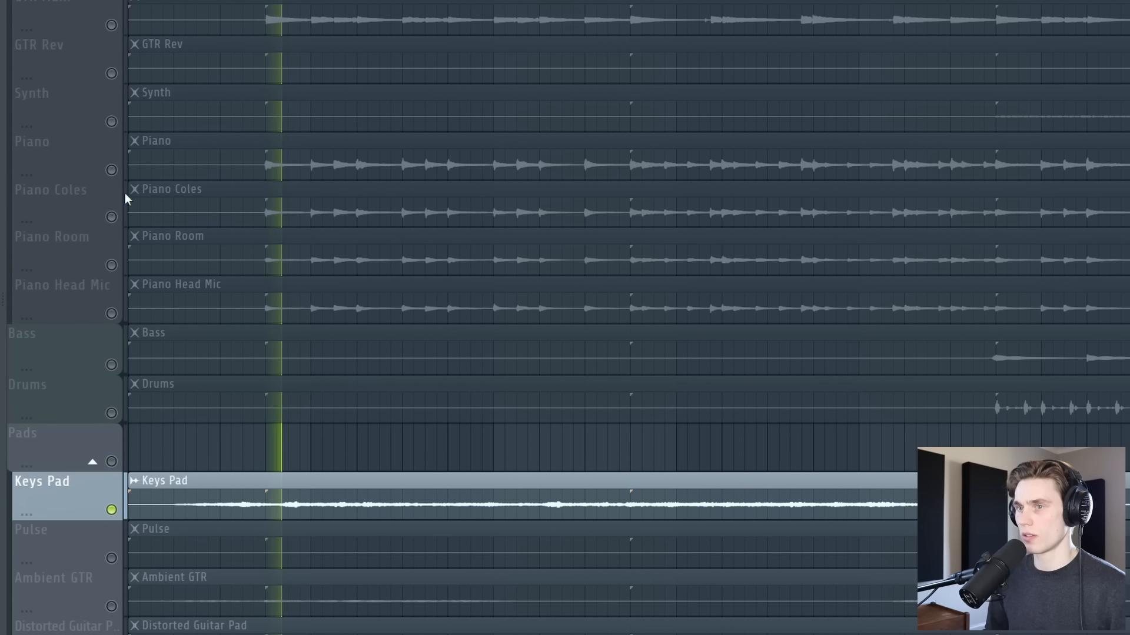
Solo the Piano track, add GTR Main, and listen to the two parts together.
{"action": "left_click", "coordinate": [111, 170], "text": "ctrl"}
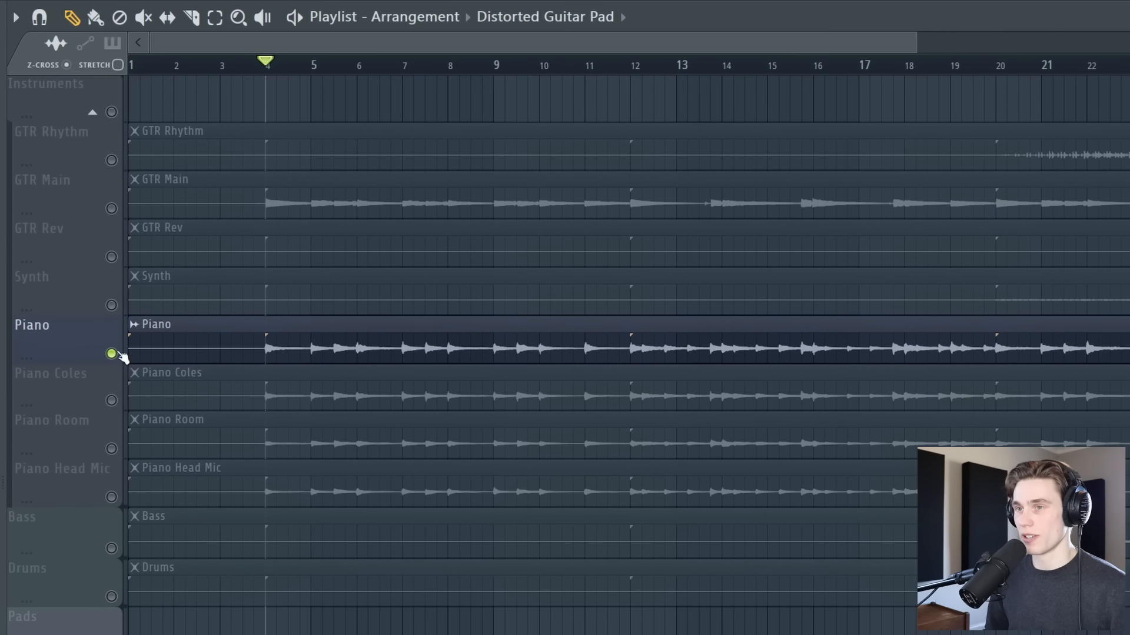
{"action": "left_click", "coordinate": [112, 209], "text": "ctrl"}
{"action": "scroll", "coordinate": [177, 374], "scroll_direction": "up", "scroll_amount": 3}
{"action": "scroll", "coordinate": [177, 374], "scroll_direction": "up", "scroll_amount": 1}
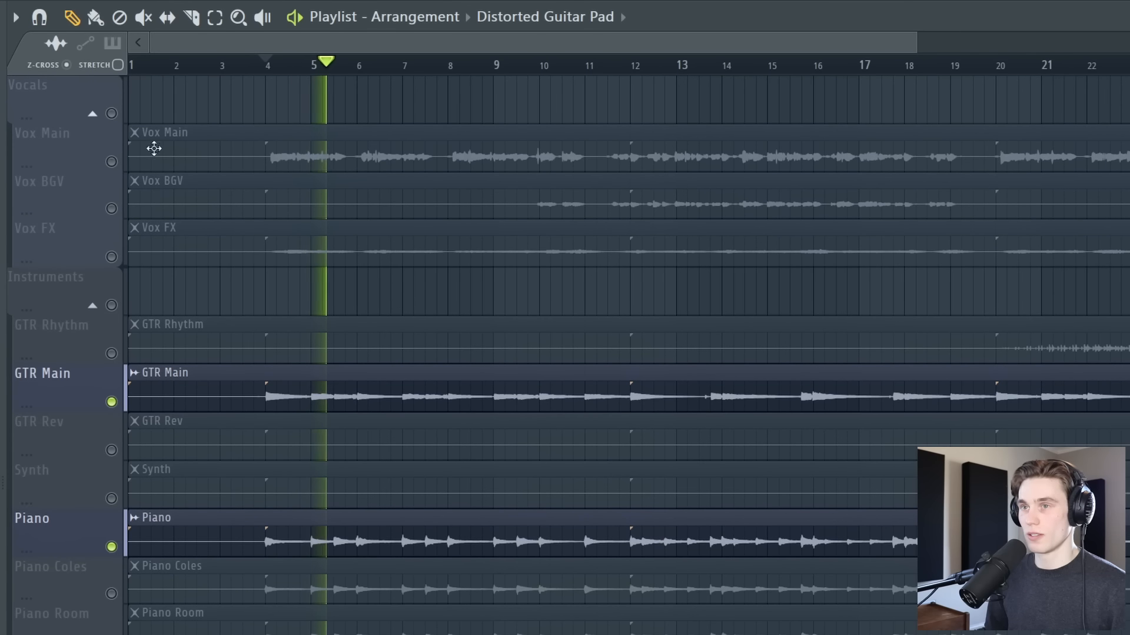
{"action": "key", "text": "space"}
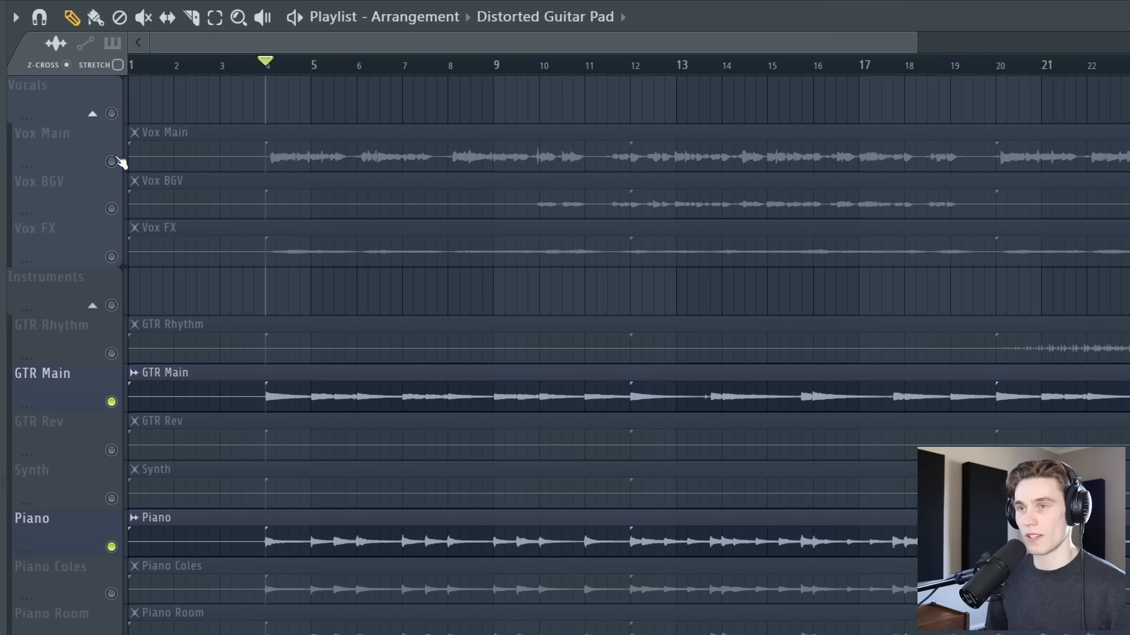
Reactivate all tracks, play the full arrangement, and audition the Vocals group on its own.
{"action": "left_click", "coordinate": [111, 162], "text": "ctrl"}
{"action": "left_click", "coordinate": [111, 162], "text": "ctrl"}
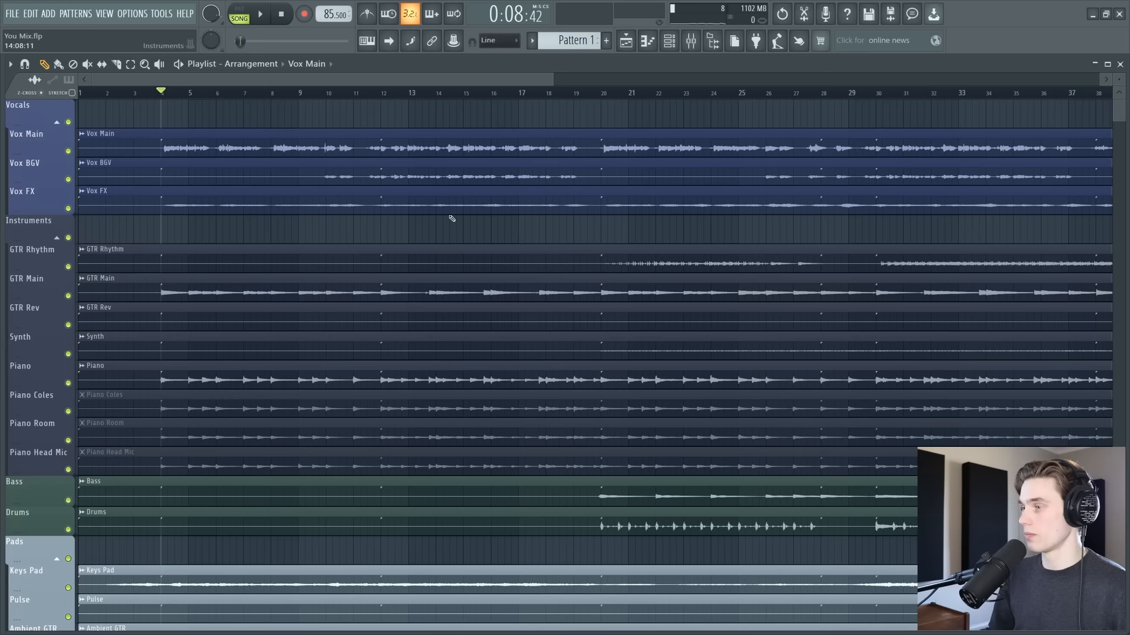
{"action": "key", "text": "space"}
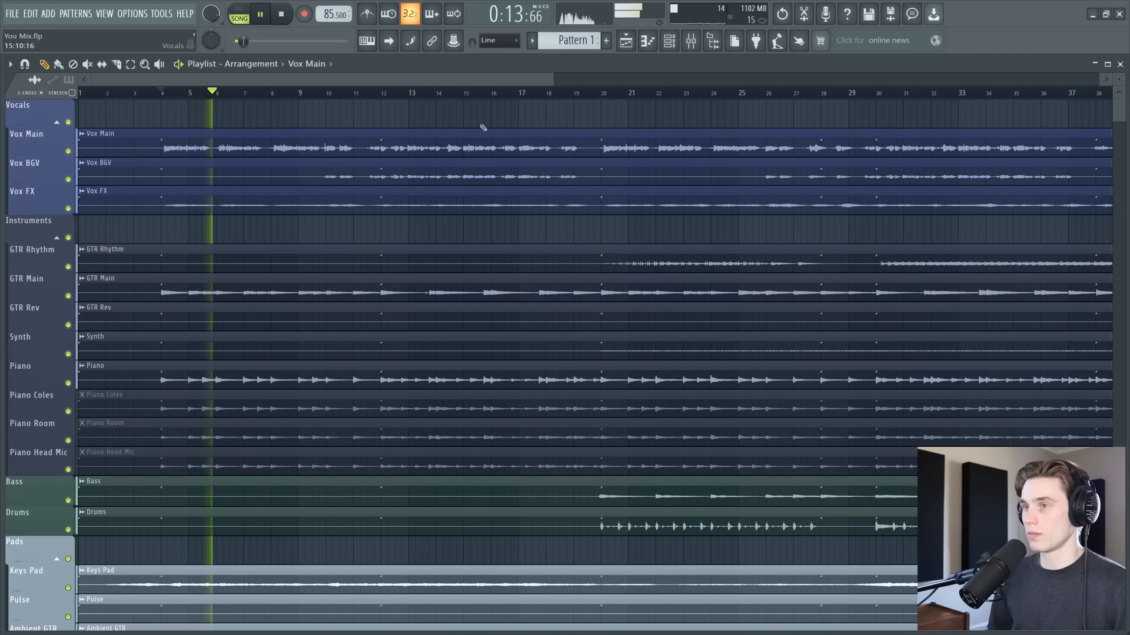
{"action": "right_click", "coordinate": [68, 122]}
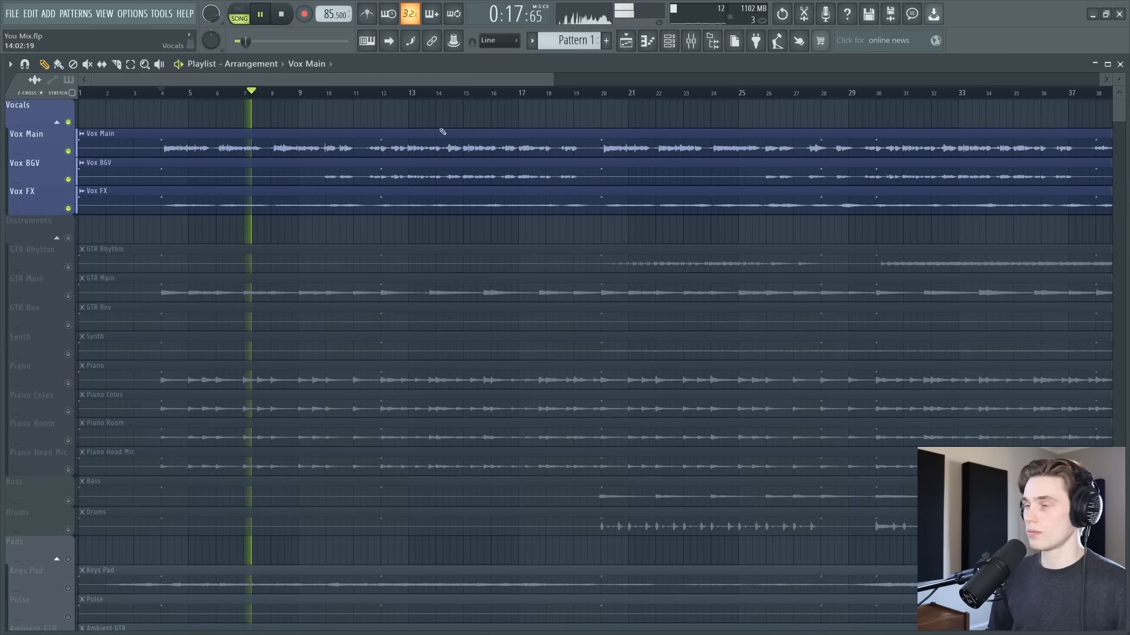
{"action": "key", "text": "space"}
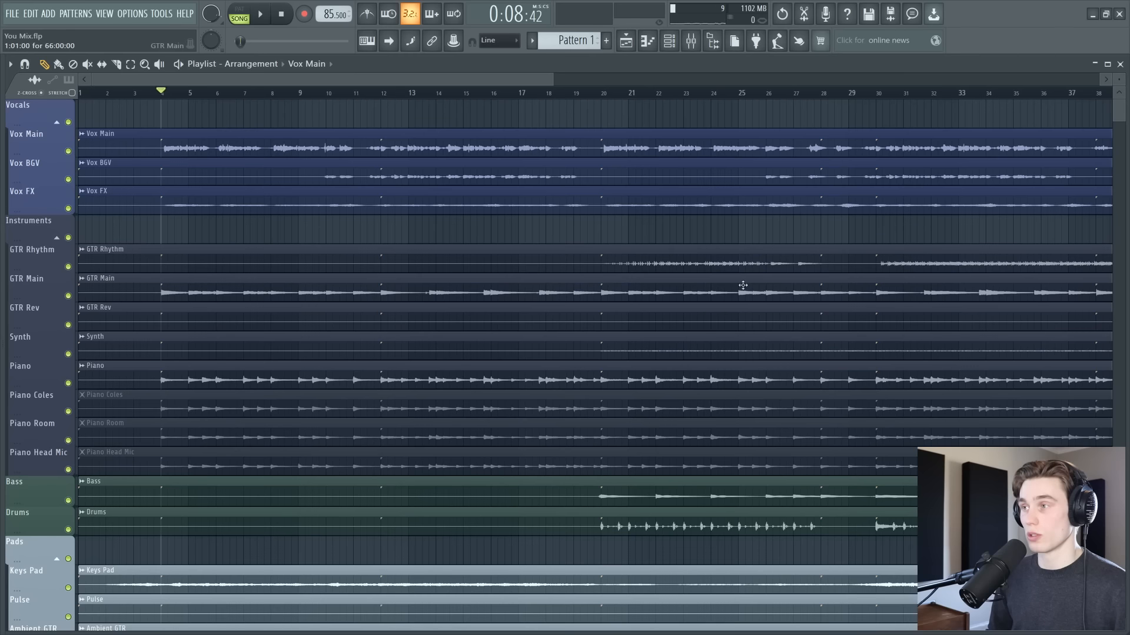
Play the Drums and Bass soloed from bar 20, adding the GTR Main and GTR Rhythm tracks.
{"action": "right_click", "coordinate": [69, 529]}
{"action": "left_click", "coordinate": [68, 501]}
{"action": "key", "text": "space"}
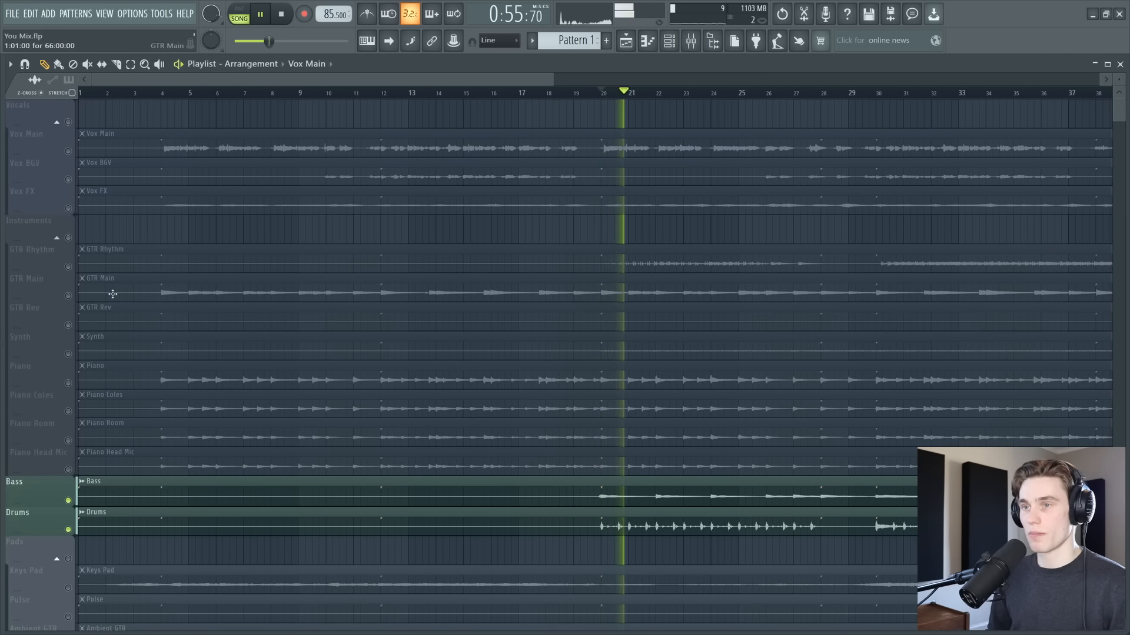
{"action": "left_click", "coordinate": [69, 296]}
{"action": "left_click", "coordinate": [68, 266]}
Switch all playlist tracks back on and listen to the full arrangement playing on.
{"action": "right_click", "coordinate": [68, 180]}
{"action": "right_click", "coordinate": [69, 181]}
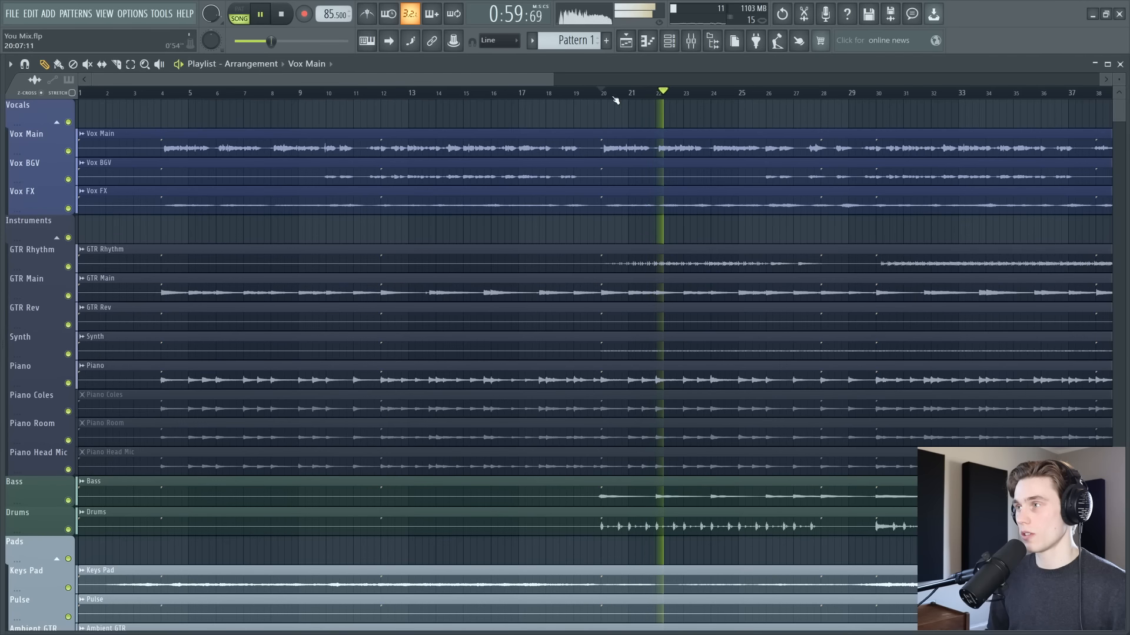
{"action": "scroll", "coordinate": [615, 95], "scroll_direction": "down", "scroll_amount": 3}
{"action": "scroll", "coordinate": [615, 96], "scroll_direction": "up", "scroll_amount": 2}
{"action": "scroll", "coordinate": [483, 92], "scroll_direction": "down", "scroll_amount": 2}
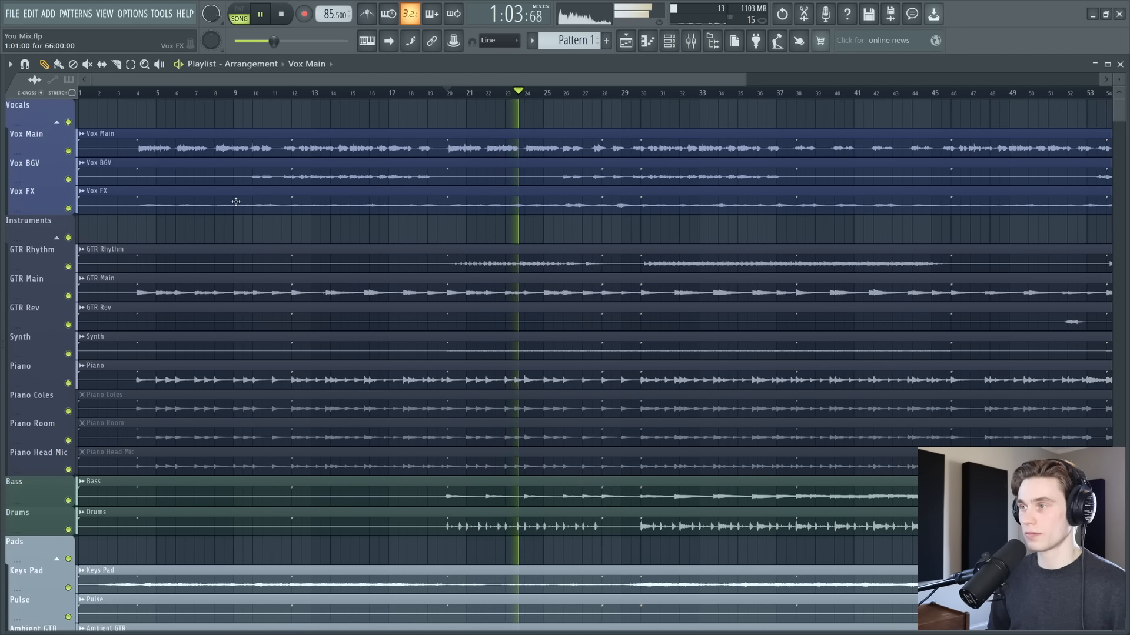
{"action": "key", "text": "space"}
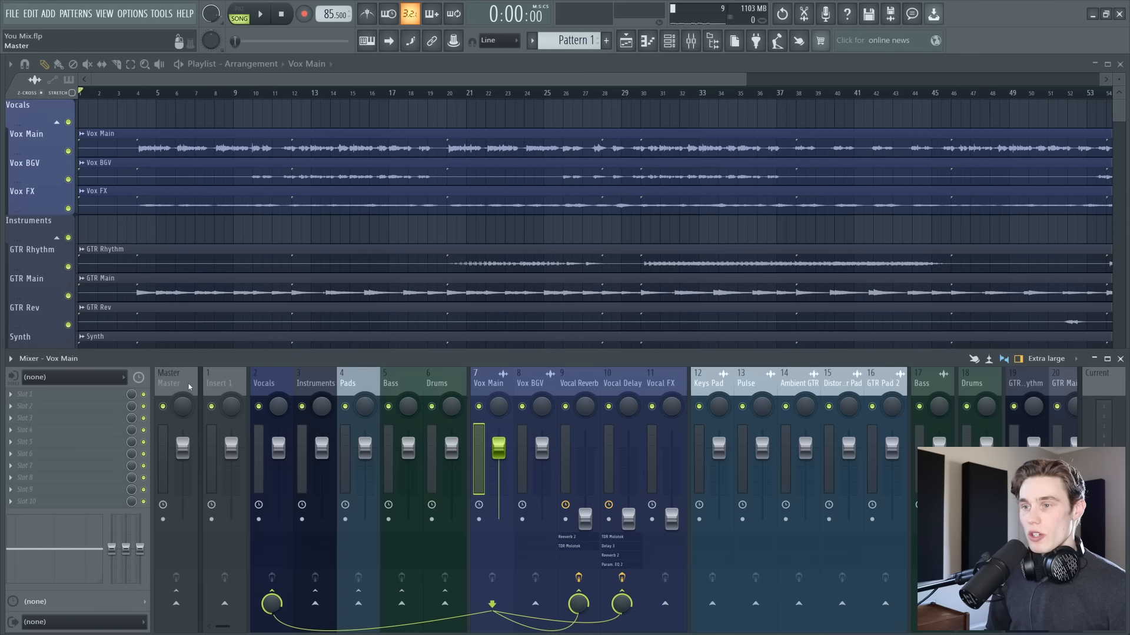
Examine the mixer routing of the Master, Vox Main, Keys Pad, Bass, Drums and GTR Rhythm channels.
{"action": "left_click", "coordinate": [189, 387]}
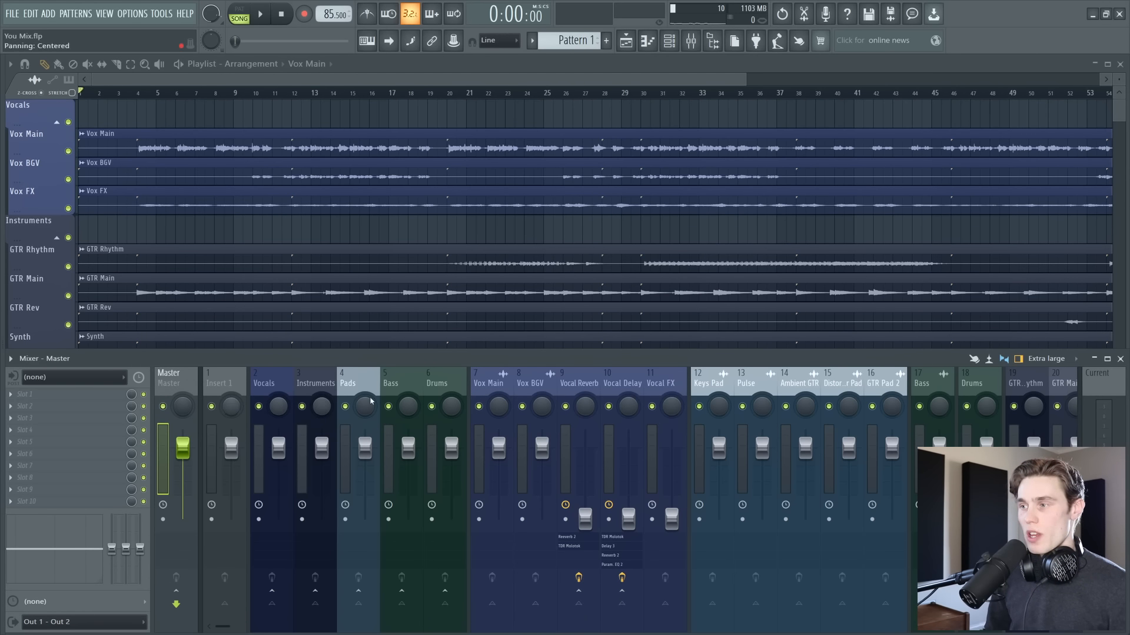
{"action": "left_click", "coordinate": [495, 385]}
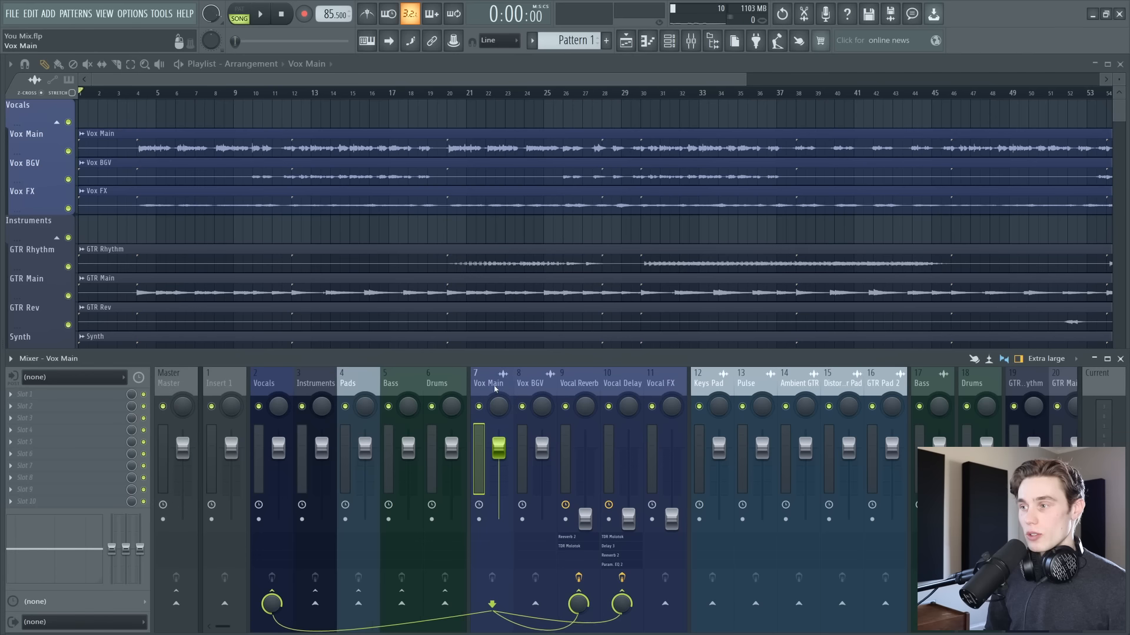
{"action": "left_click", "coordinate": [703, 383]}
{"action": "left_click", "coordinate": [929, 382]}
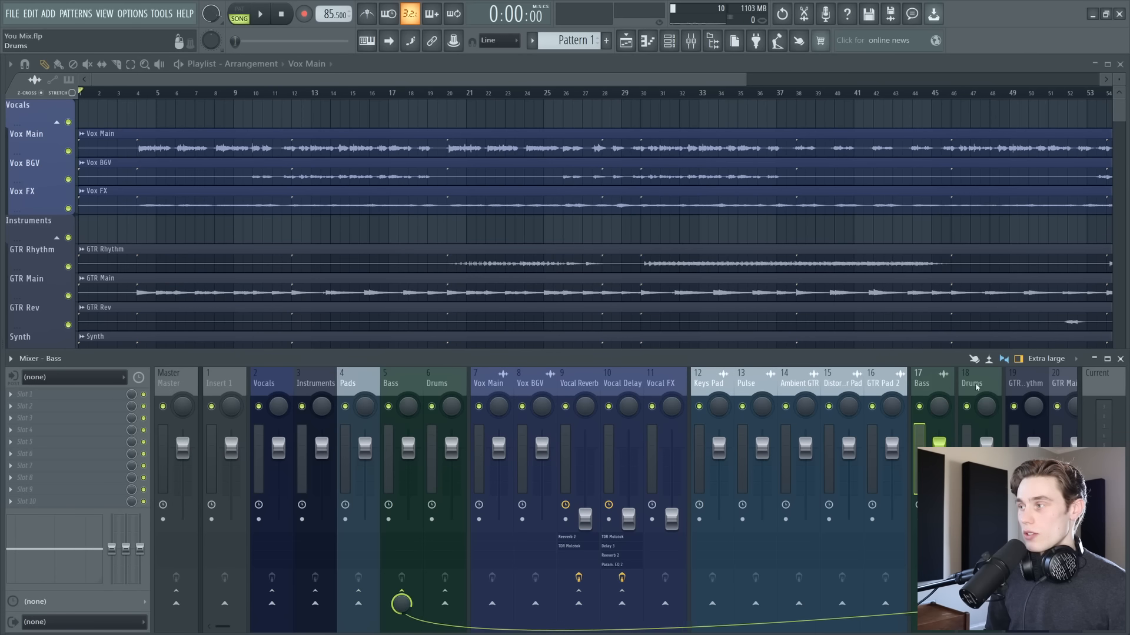
{"action": "left_click", "coordinate": [977, 382]}
{"action": "left_click", "coordinate": [1024, 385]}
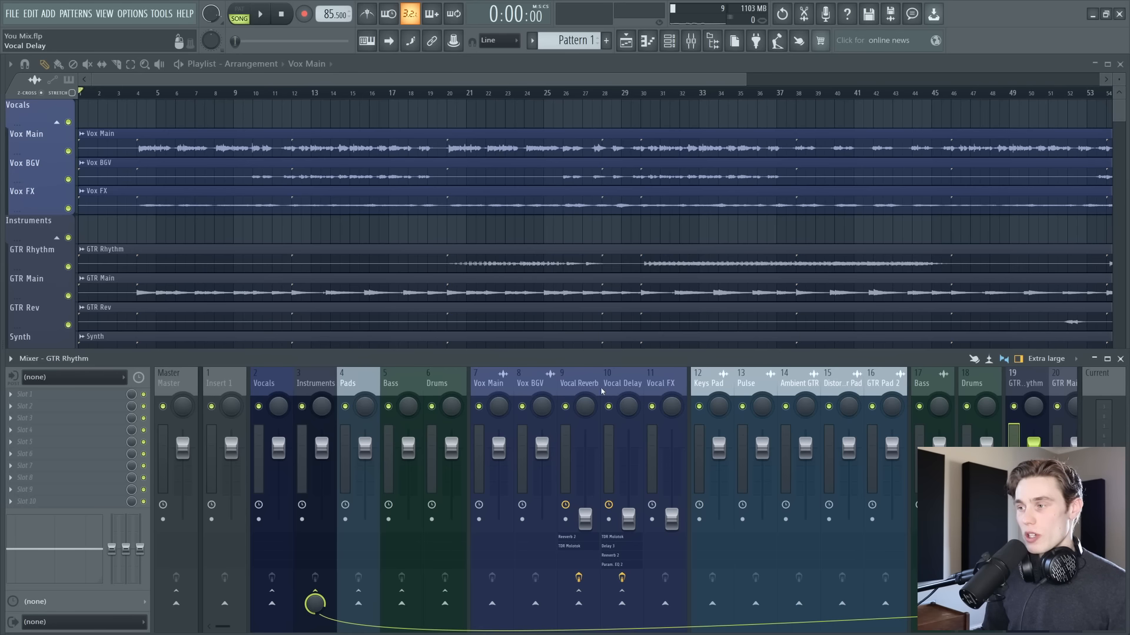
Examine the mixer routing of the vocal channels from Vox Main to Vocal FX.
{"action": "left_click", "coordinate": [497, 386]}
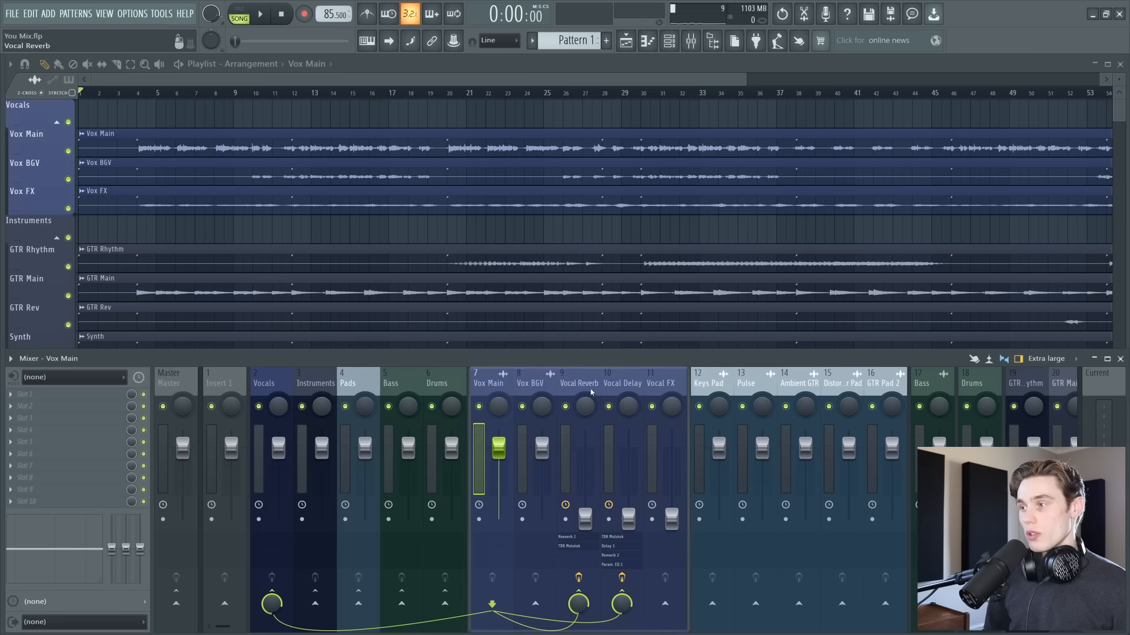
{"action": "left_click", "coordinate": [661, 387]}
{"action": "left_click", "coordinate": [476, 384]}
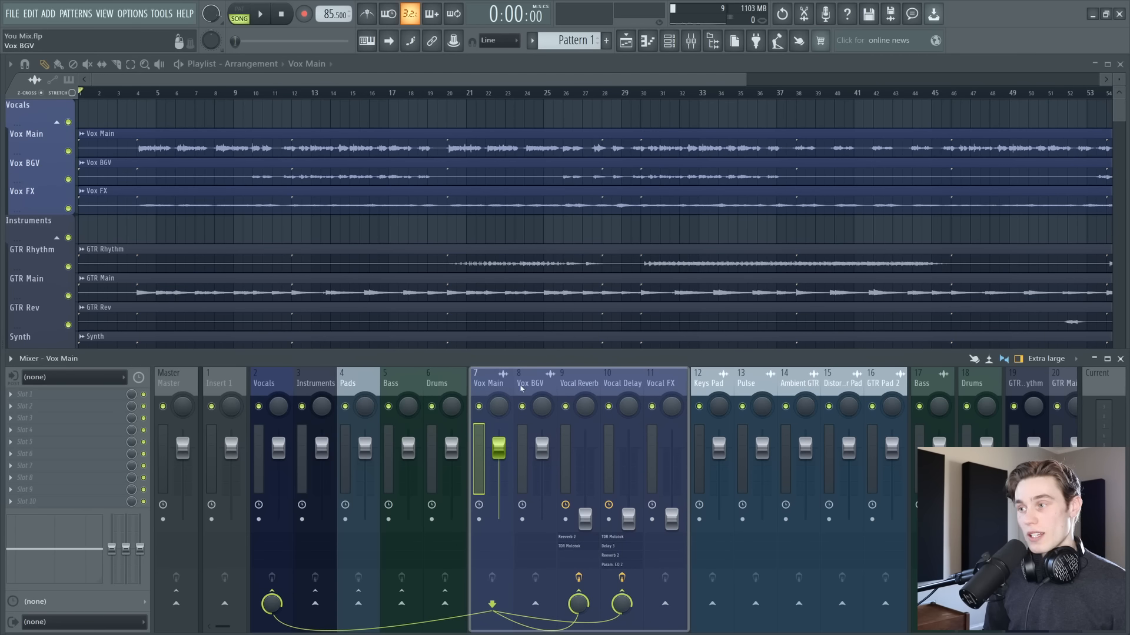
Examine the mixer routing of the pad, guitar, Piano and Synth channels to their group buses.
{"action": "left_click", "coordinate": [706, 384]}
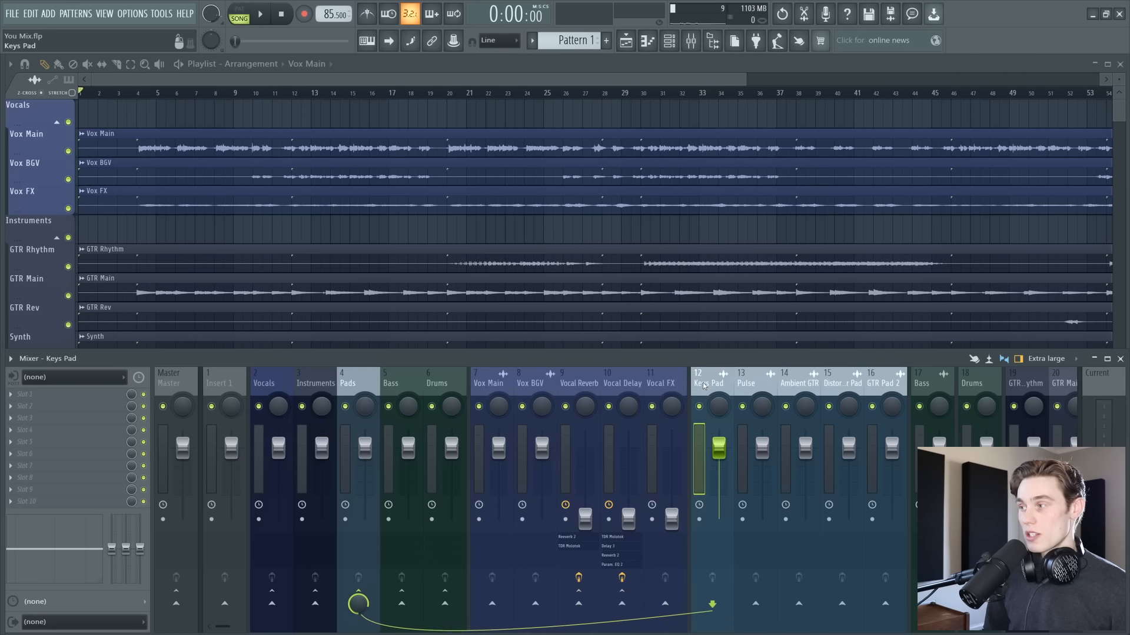
{"action": "scroll", "coordinate": [882, 384], "scroll_direction": "down", "scroll_amount": 6}
{"action": "left_click", "coordinate": [775, 386]}
{"action": "left_click", "coordinate": [935, 386]}
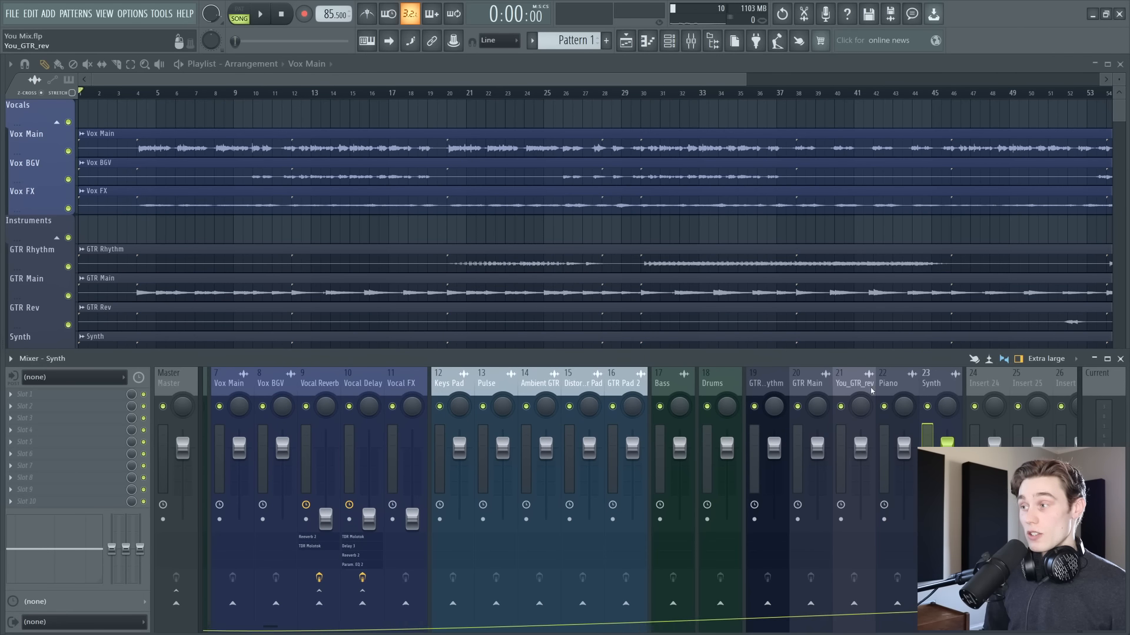
{"action": "left_click", "coordinate": [871, 388]}
{"action": "left_click", "coordinate": [769, 386]}
{"action": "left_click", "coordinate": [894, 387]}
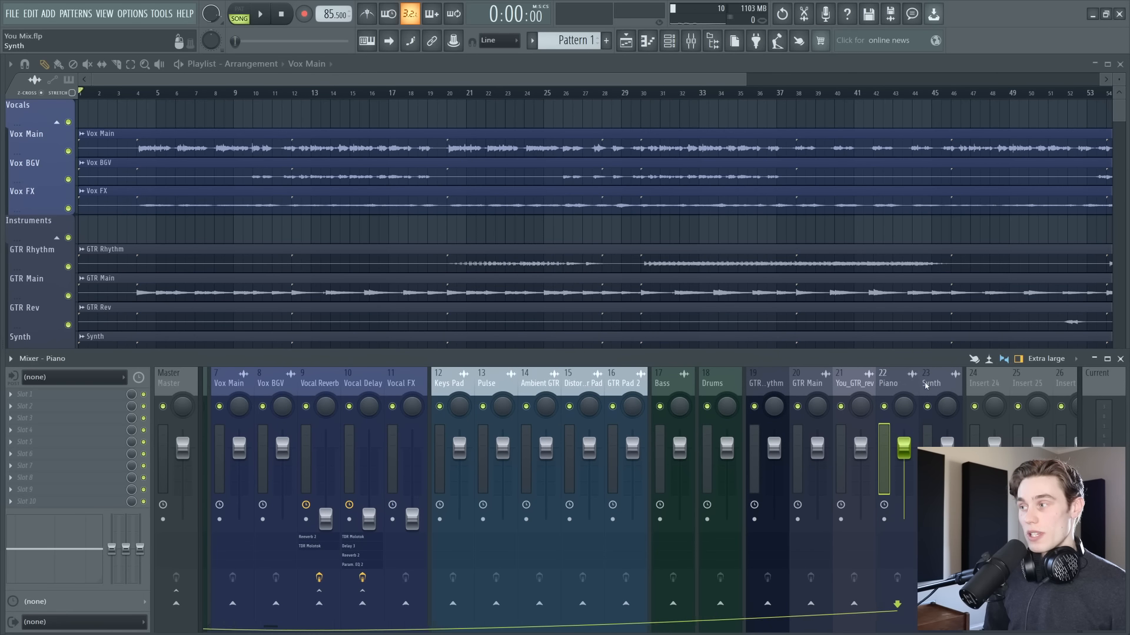
{"action": "left_click", "coordinate": [926, 385]}
{"action": "scroll", "coordinate": [882, 384], "scroll_direction": "up", "scroll_amount": 6}
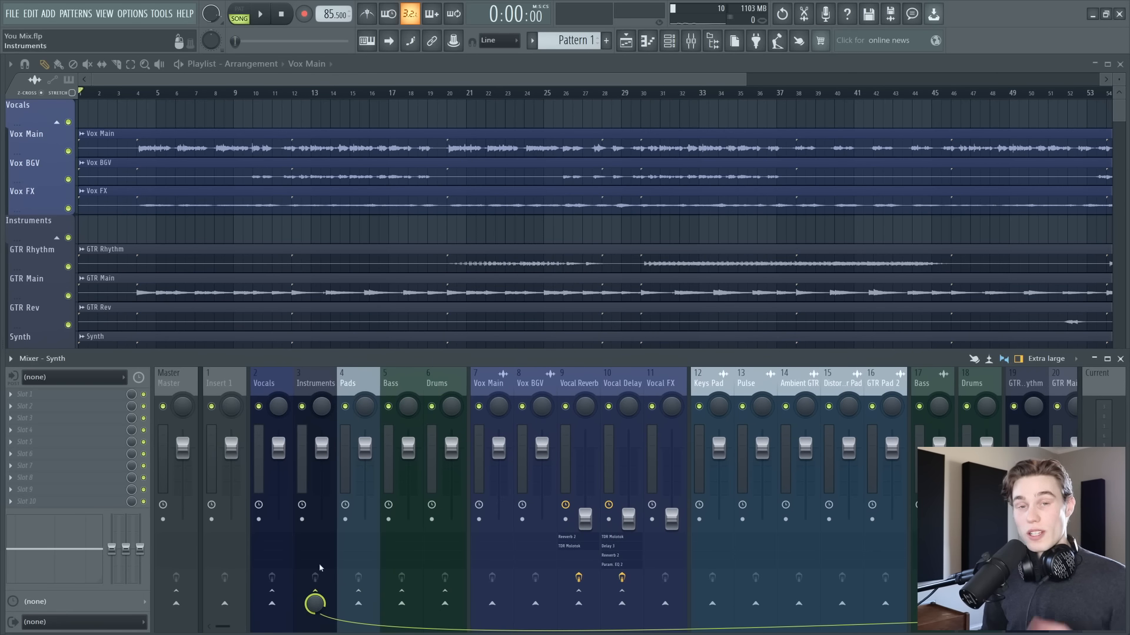
Lower the faders of the Vocals, Instruments, Pads, Bass and Drums bus channels together all the way down.
{"action": "left_click", "coordinate": [127, 91]}
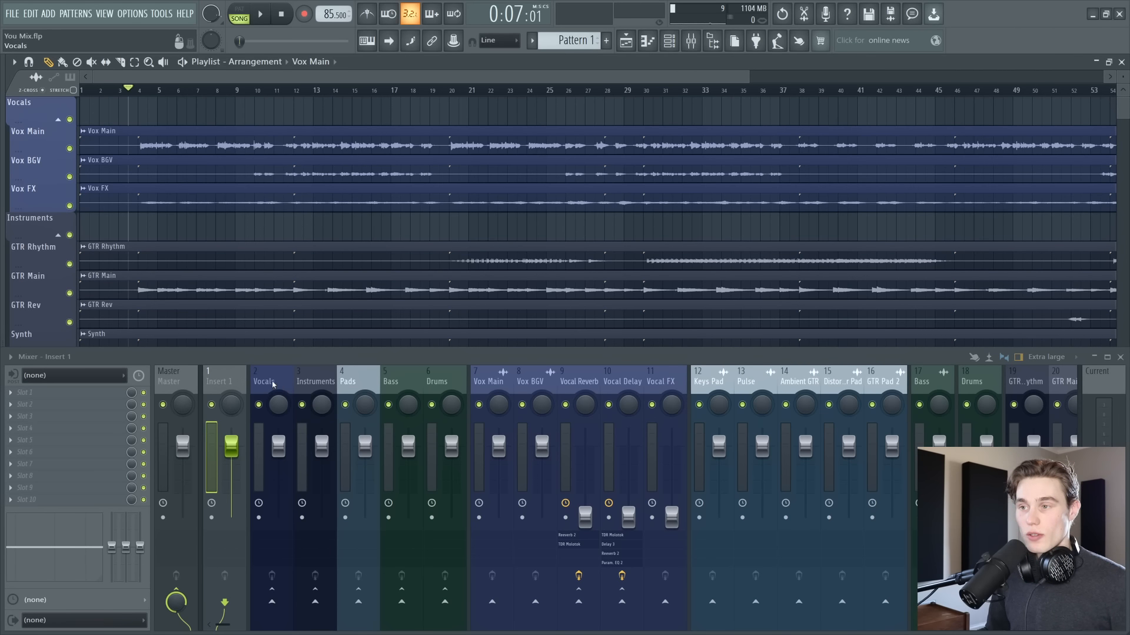
{"action": "left_click", "coordinate": [272, 384]}
{"action": "left_click", "coordinate": [315, 389], "text": "ctrl"}
{"action": "left_click", "coordinate": [359, 395], "text": "ctrl"}
{"action": "left_click", "coordinate": [401, 399], "text": "ctrl"}
{"action": "left_click", "coordinate": [457, 405], "text": "ctrl"}
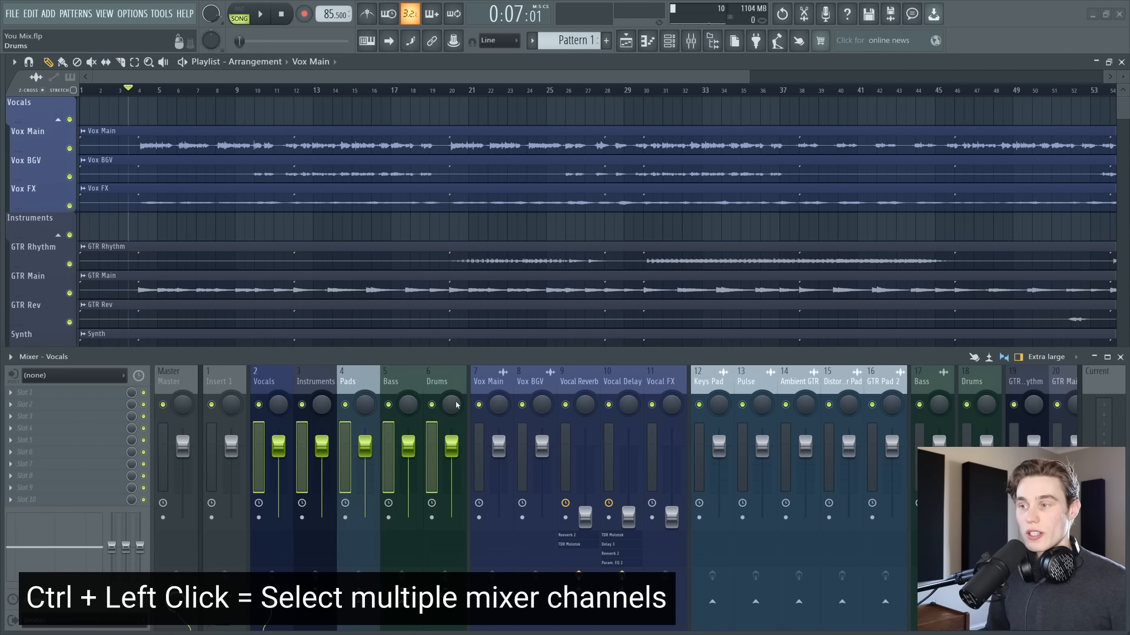
{"action": "left_click_drag", "start_coordinate": [457, 446], "coordinate": [458, 518]}
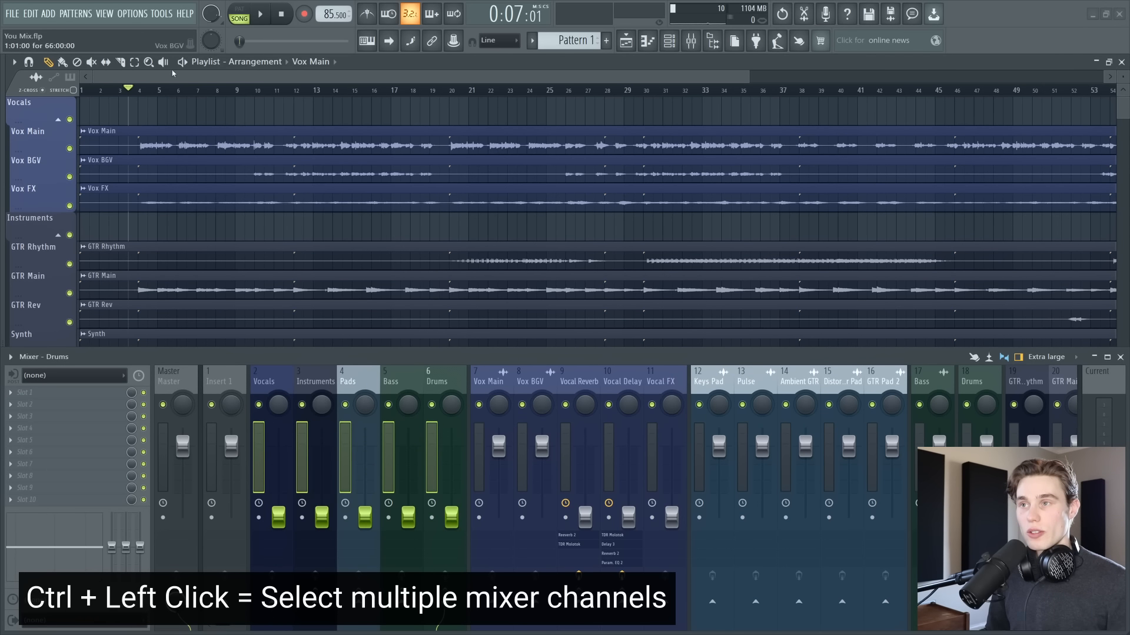
Play the song from around bars 10, 20 and 30 to check the output with the bus faders down.
{"action": "left_click", "coordinate": [268, 90]}
{"action": "key", "text": "space"}
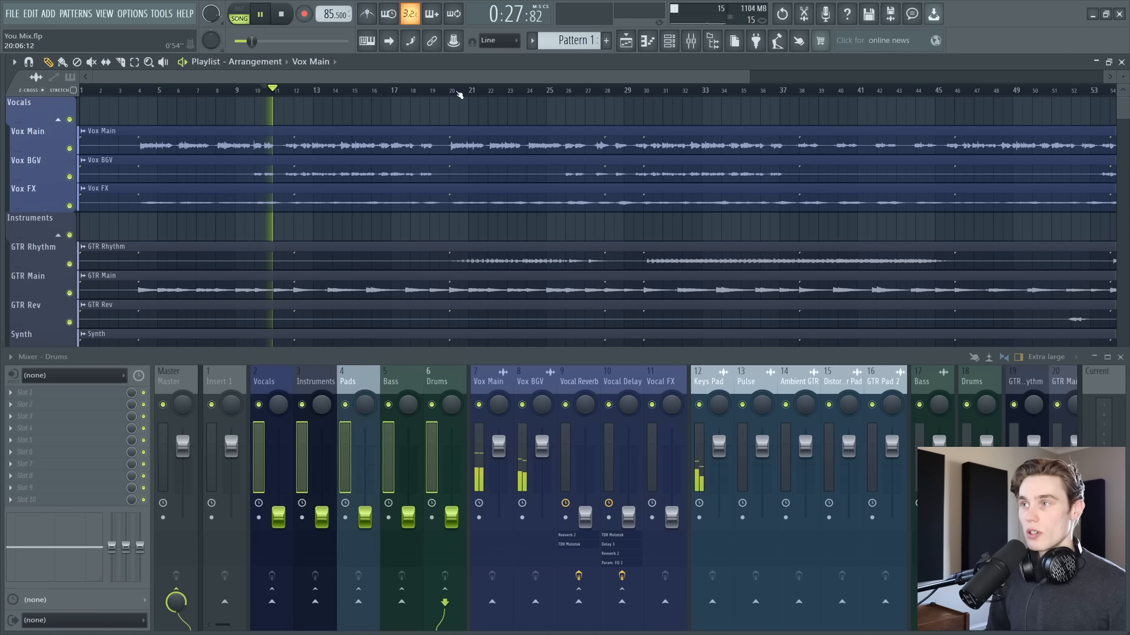
{"action": "left_click", "coordinate": [458, 90]}
{"action": "left_click", "coordinate": [643, 90]}
{"action": "key", "text": "space"}
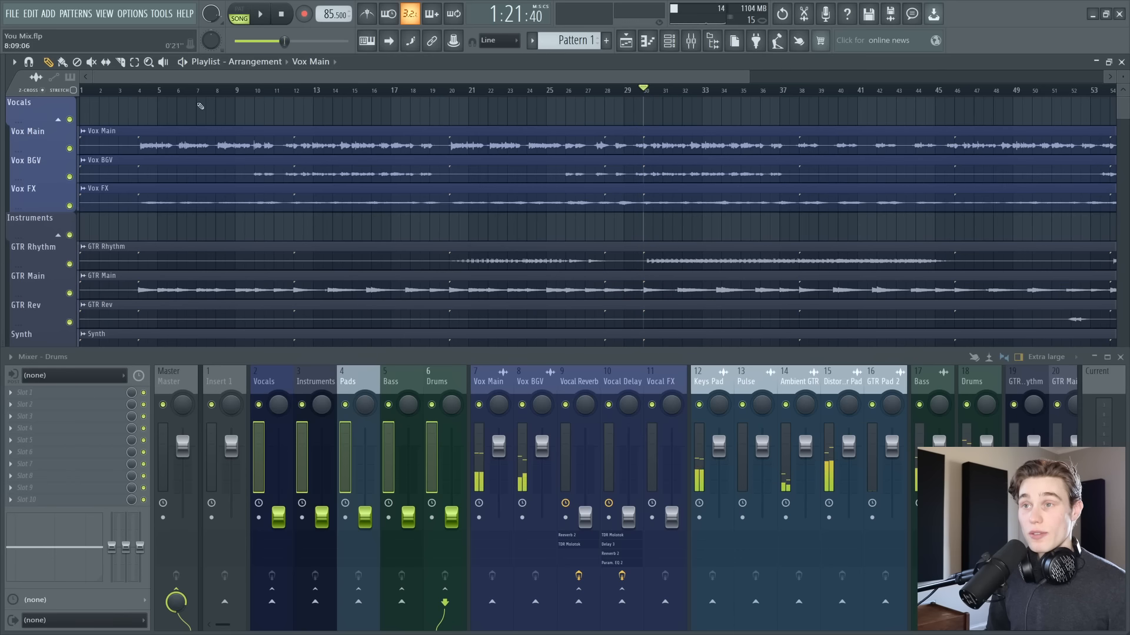
Play the song from bar 4 and raise the Instruments bus fader to match the Master fader's level.
{"action": "left_click", "coordinate": [139, 94]}
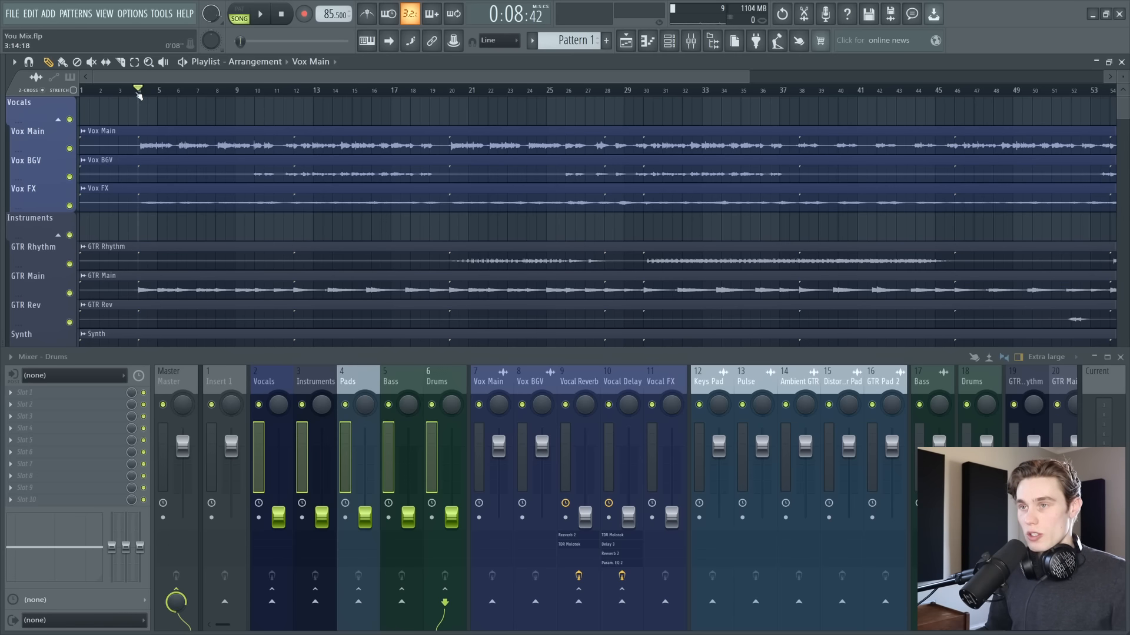
{"action": "left_click_drag", "start_coordinate": [321, 518], "coordinate": [362, 439]}
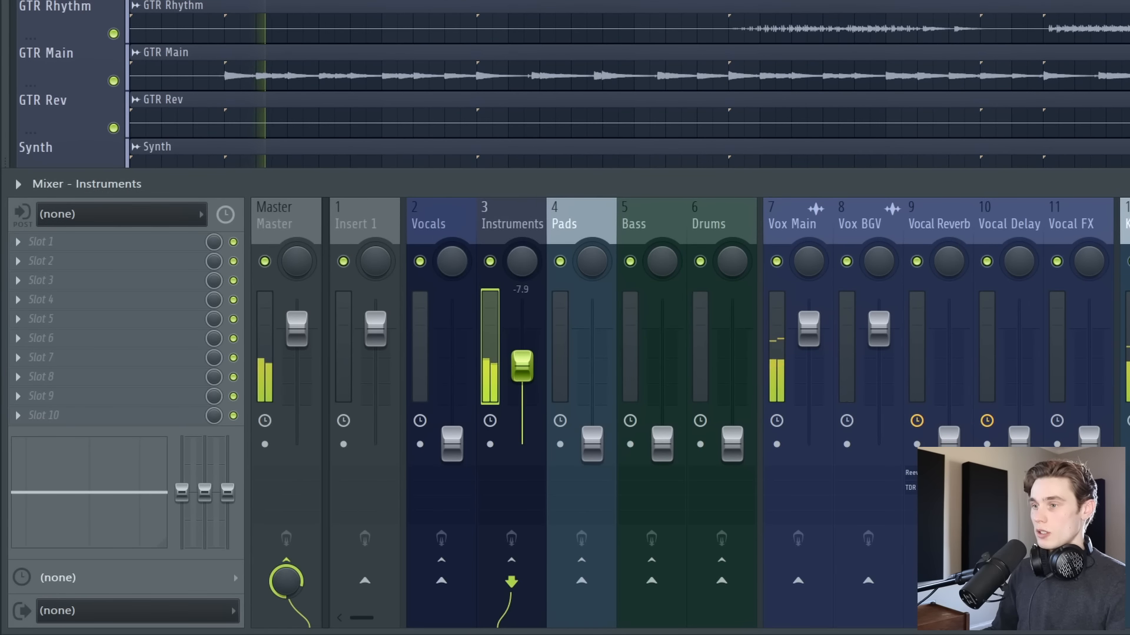
{"action": "left_click_drag", "start_coordinate": [532, 348], "coordinate": [531, 335]}
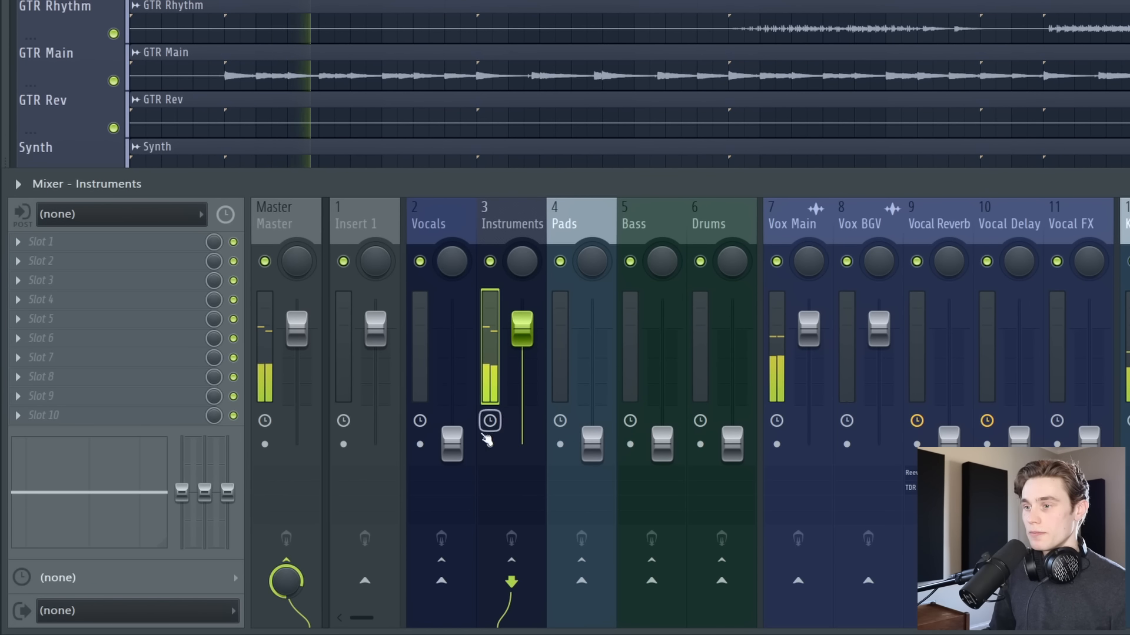
Raise the Vocals bus fader to -0.2 dB and lower the Vox BGV fader to -3.7 dB, checking them in playback.
{"action": "left_click_drag", "start_coordinate": [452, 445], "coordinate": [455, 334]}
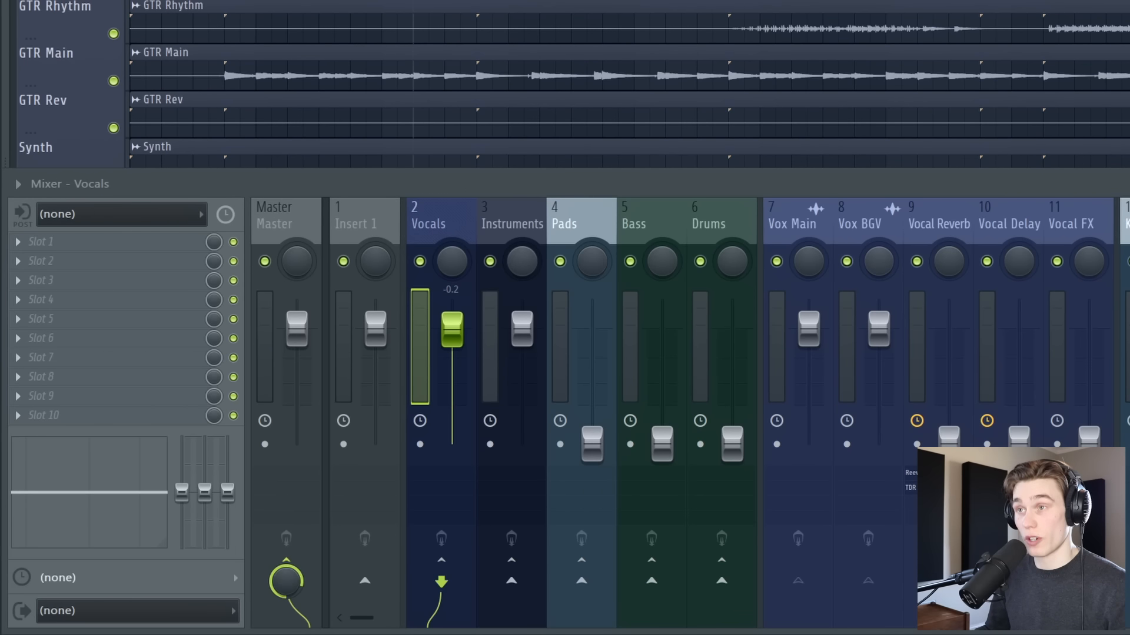
{"action": "key", "text": "space"}
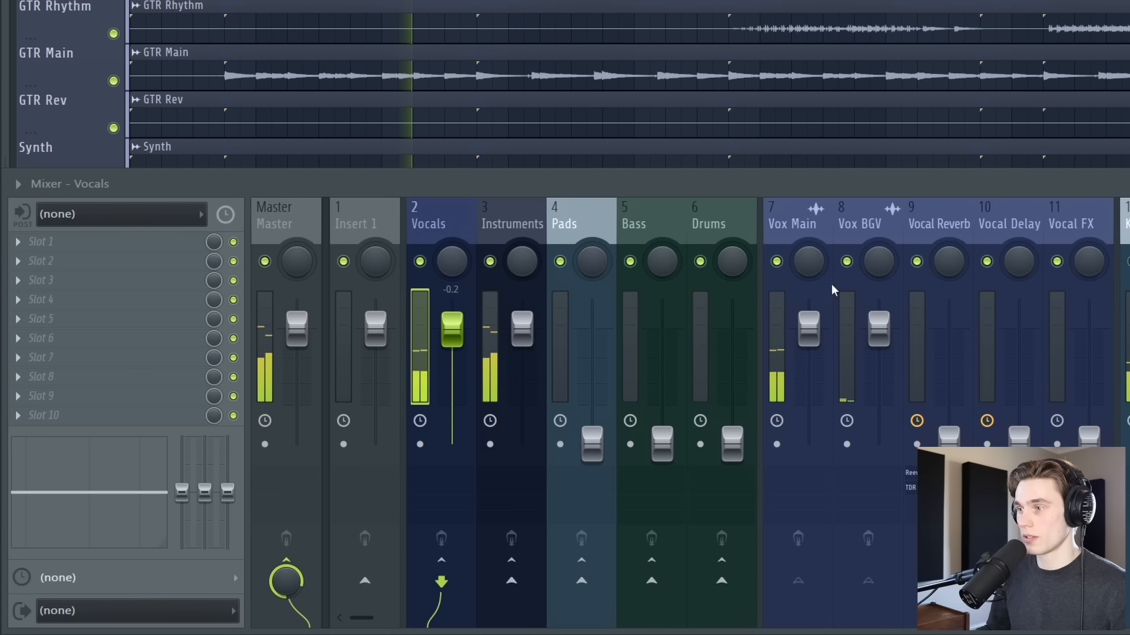
{"action": "left_click_drag", "start_coordinate": [879, 328], "coordinate": [879, 347]}
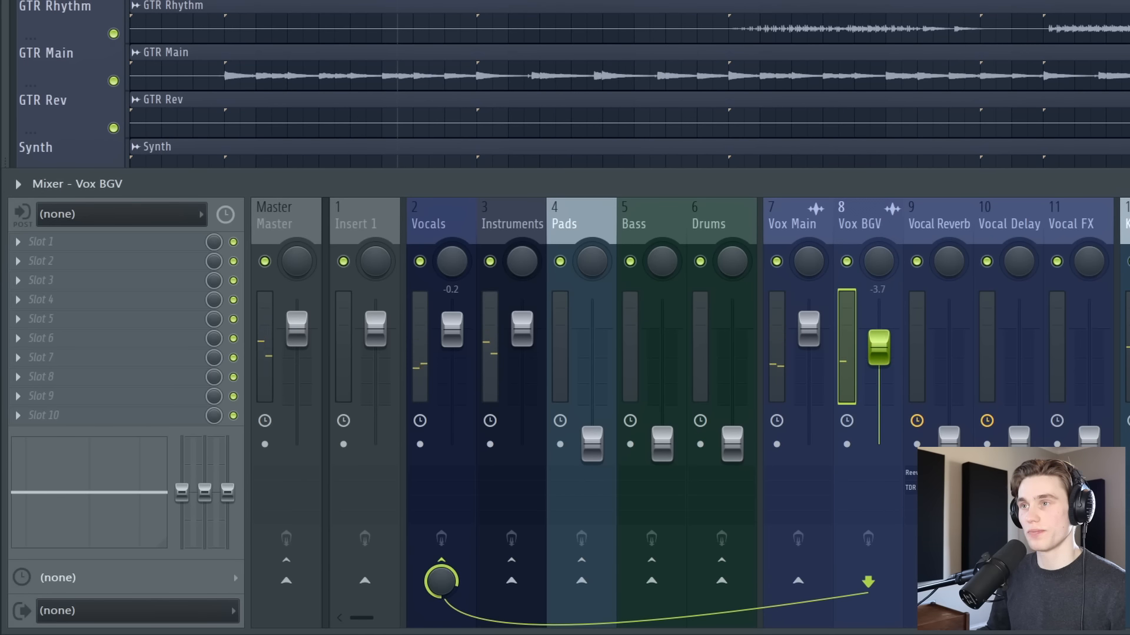
{"action": "key", "text": "space"}
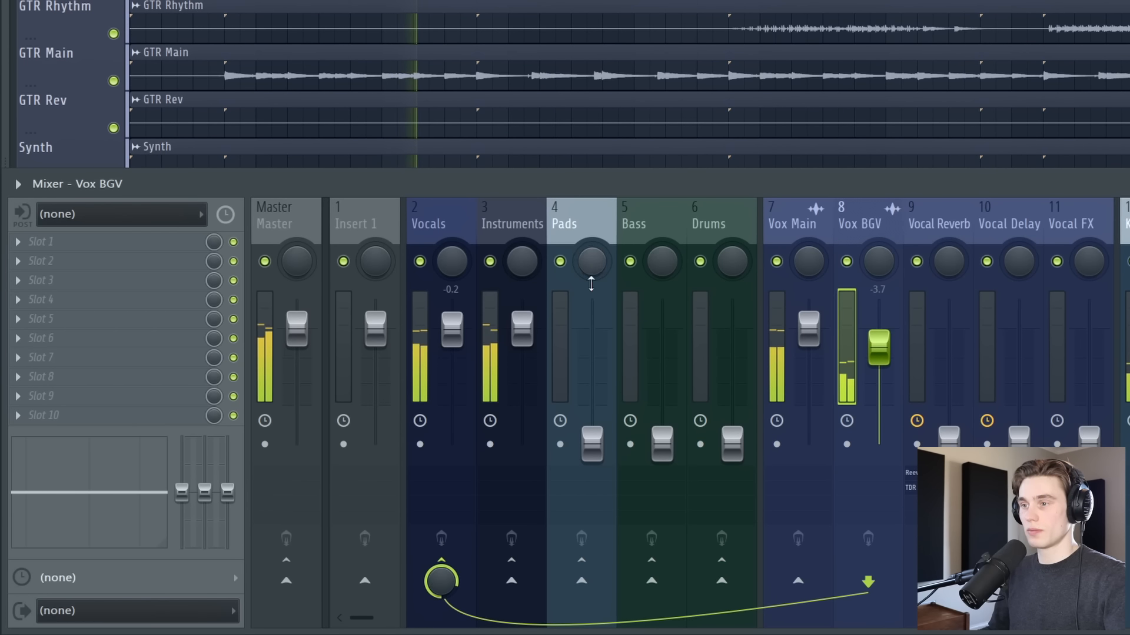
Raise the Pads bus fader to -4.7 dB and fine-tune Instruments to -0.9 dB and Vocals to 0.0 dB during playback.
{"action": "left_click_drag", "start_coordinate": [459, 337], "coordinate": [523, 333]}
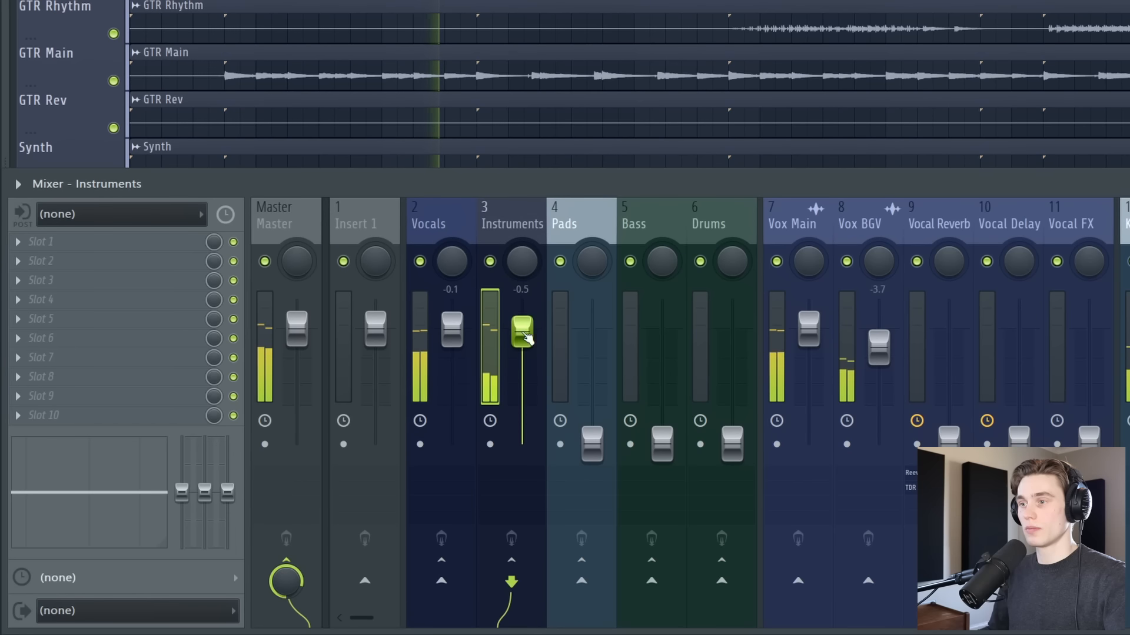
{"action": "key", "text": "space"}
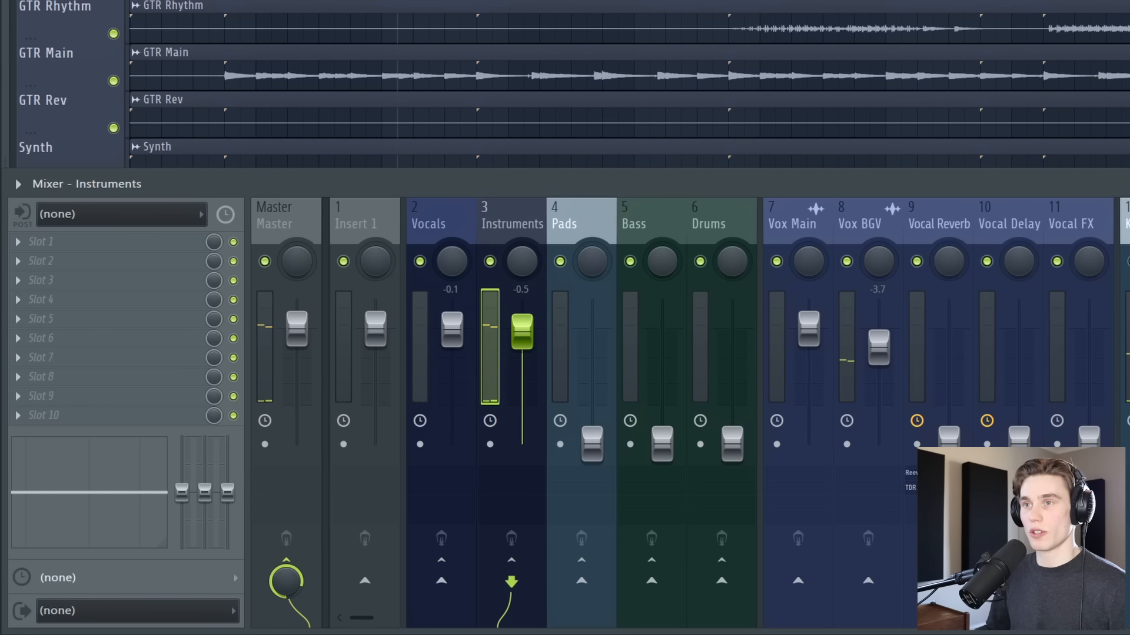
{"action": "left_click_drag", "start_coordinate": [592, 444], "coordinate": [591, 353]}
{"action": "key", "text": "space"}
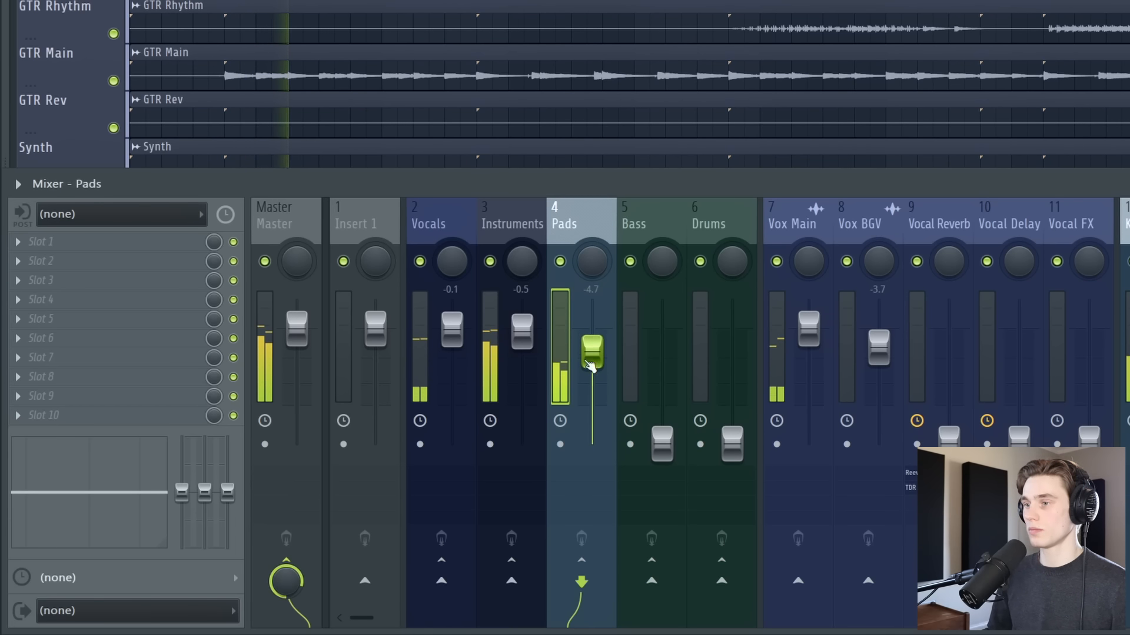
{"action": "left_click_drag", "start_coordinate": [522, 331], "coordinate": [522, 334]}
{"action": "left_click", "coordinate": [452, 329]}
{"action": "left_click_drag", "start_coordinate": [452, 330], "coordinate": [451, 327]}
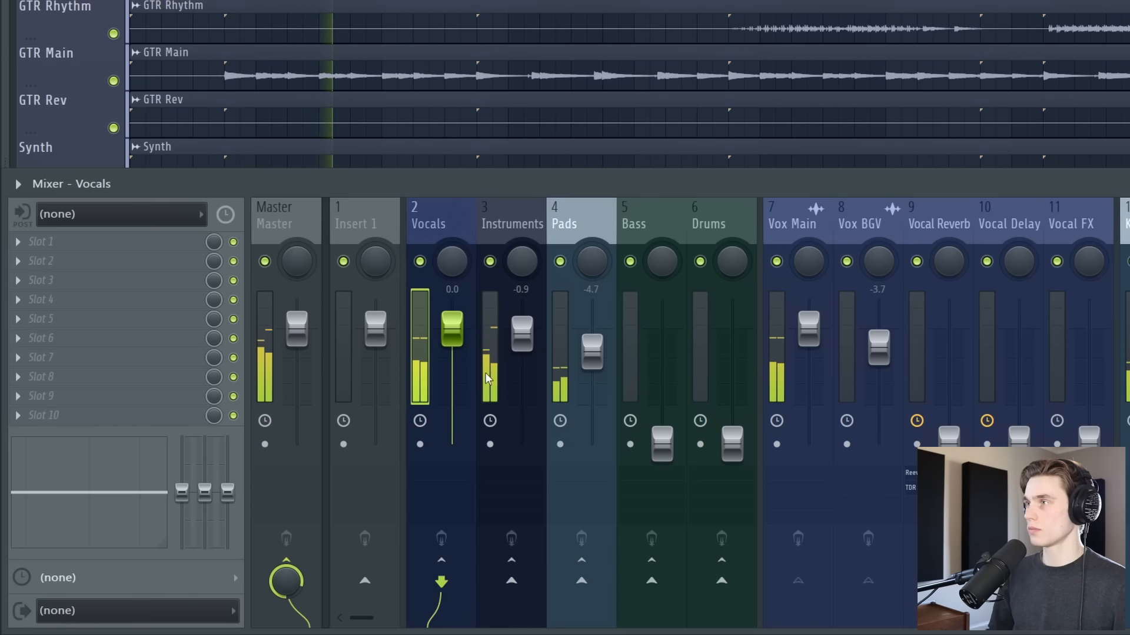
Raise the Bass and Drums bus faders together to -3.5 dB while the drum section plays.
{"action": "scroll", "coordinate": [594, 88], "scroll_direction": "down", "scroll_amount": 8}
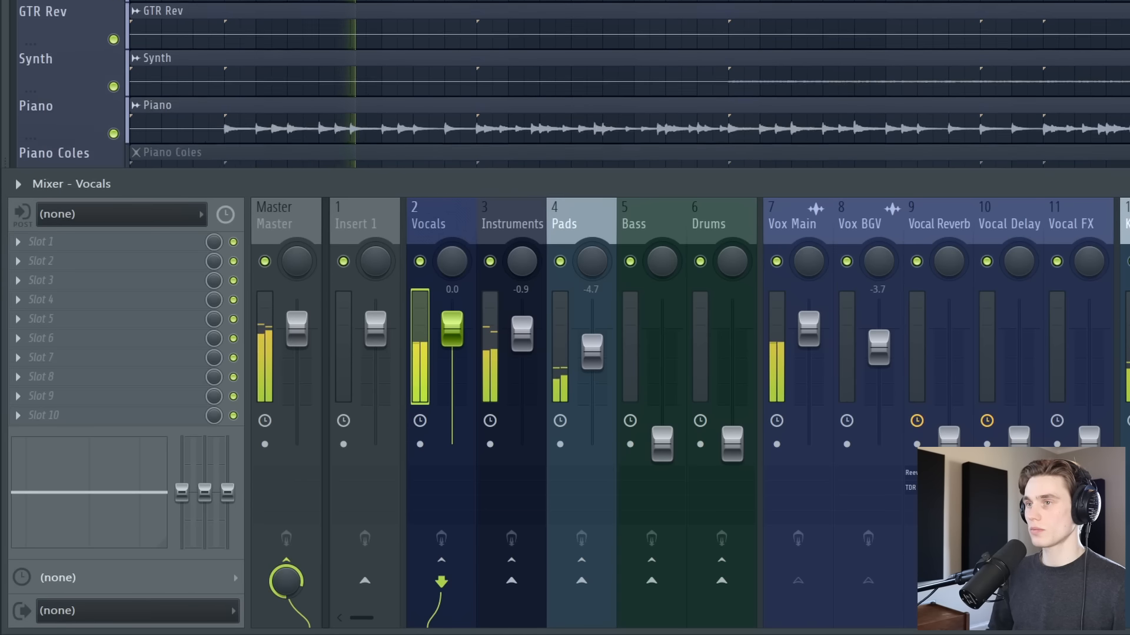
{"action": "key", "text": "space"}
{"action": "scroll", "coordinate": [595, 88], "scroll_direction": "down", "scroll_amount": 3}
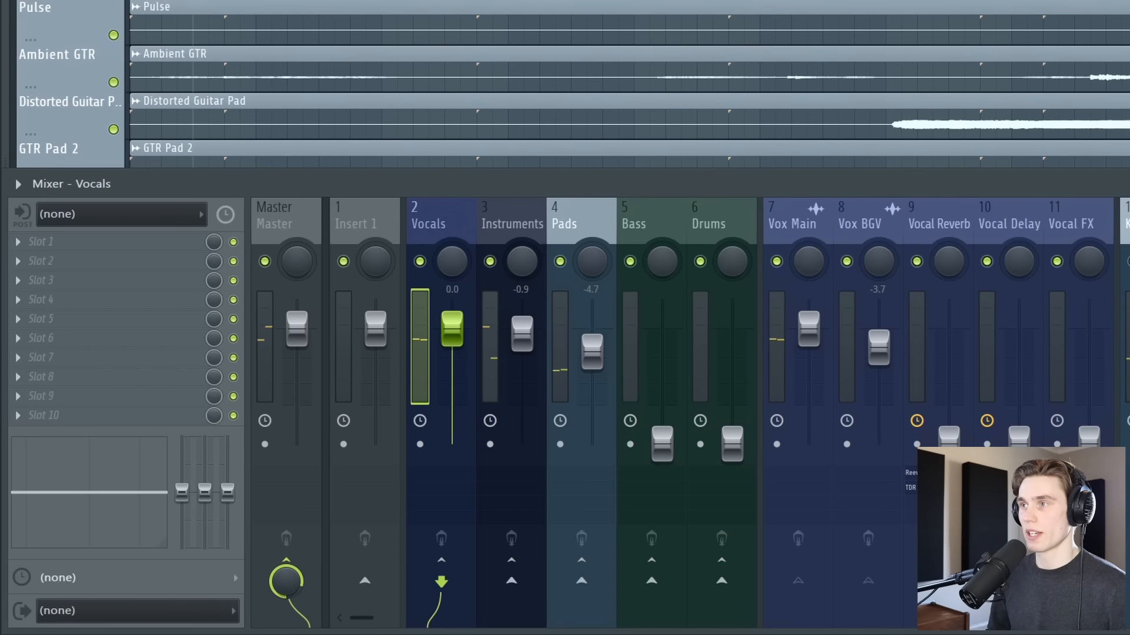
{"action": "left_click", "coordinate": [631, 219]}
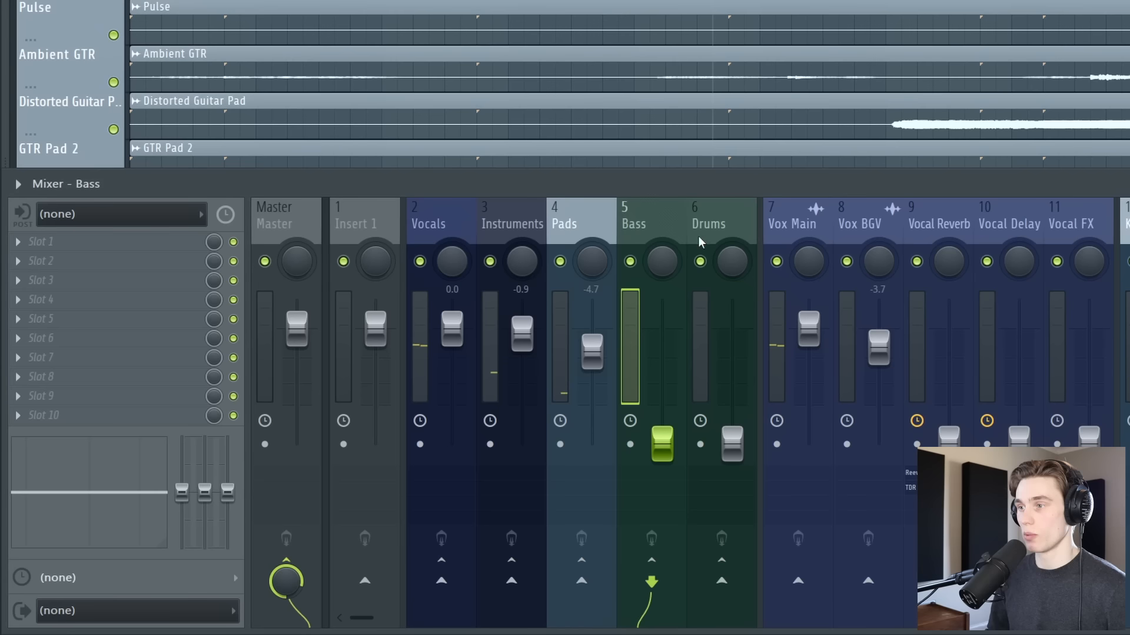
{"action": "left_click", "coordinate": [712, 223], "text": "ctrl+shift"}
{"action": "key", "text": "space"}
{"action": "left_click_drag", "start_coordinate": [732, 444], "coordinate": [732, 345]}
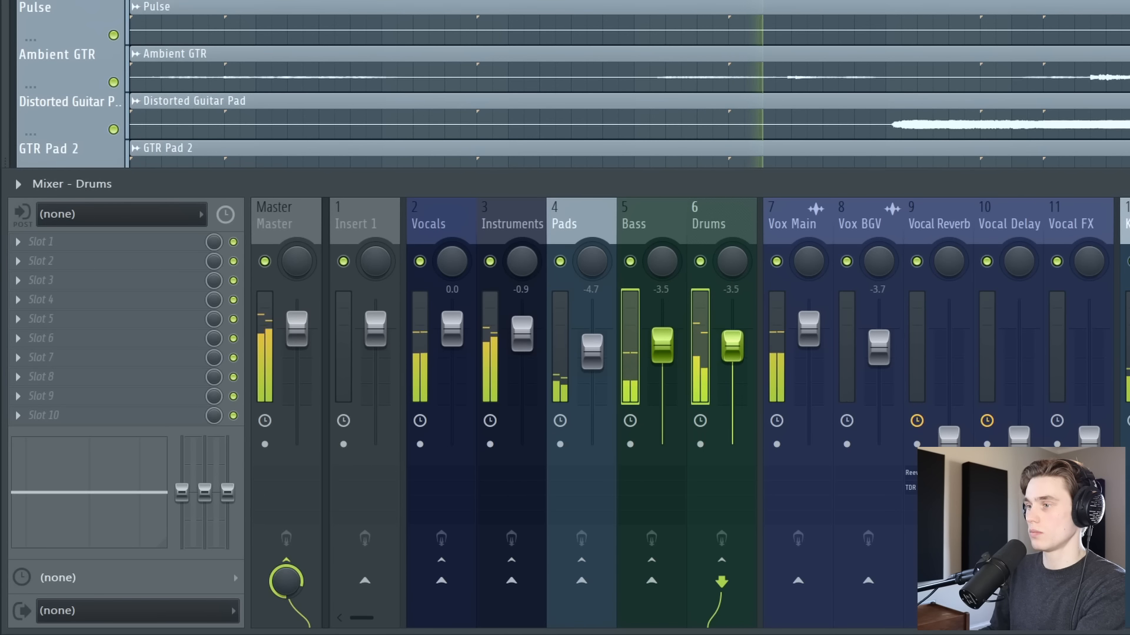
Adjust the Bass bus fader to -1.7 dB and the Drums bus fader to -2.2 dB while listening.
{"action": "left_click", "coordinate": [670, 338]}
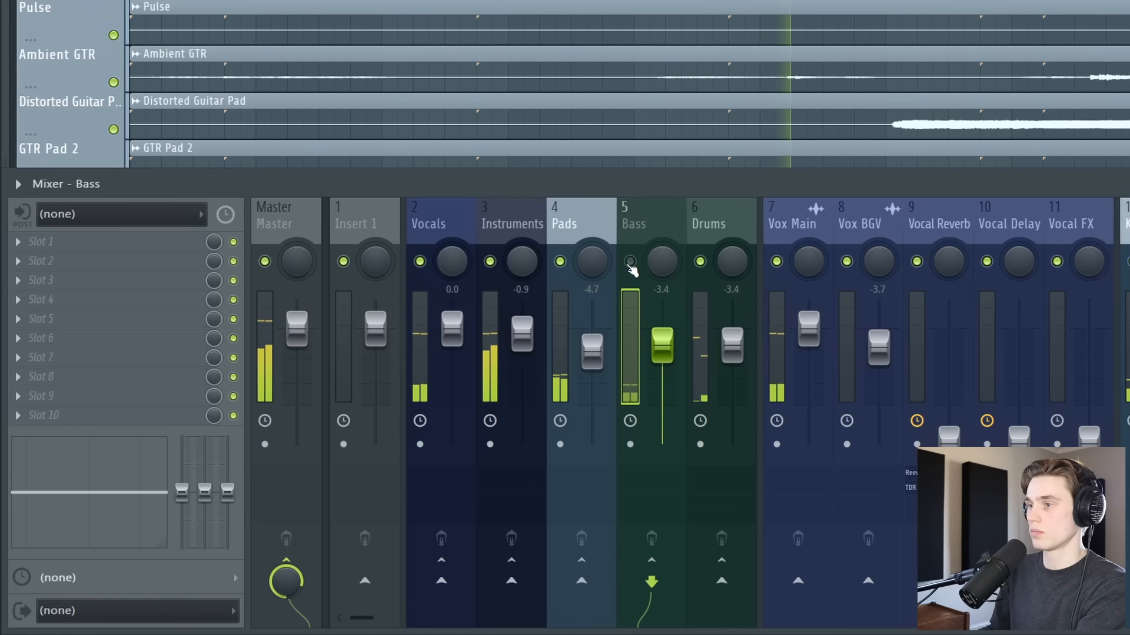
{"action": "left_click_drag", "start_coordinate": [734, 346], "coordinate": [740, 325]}
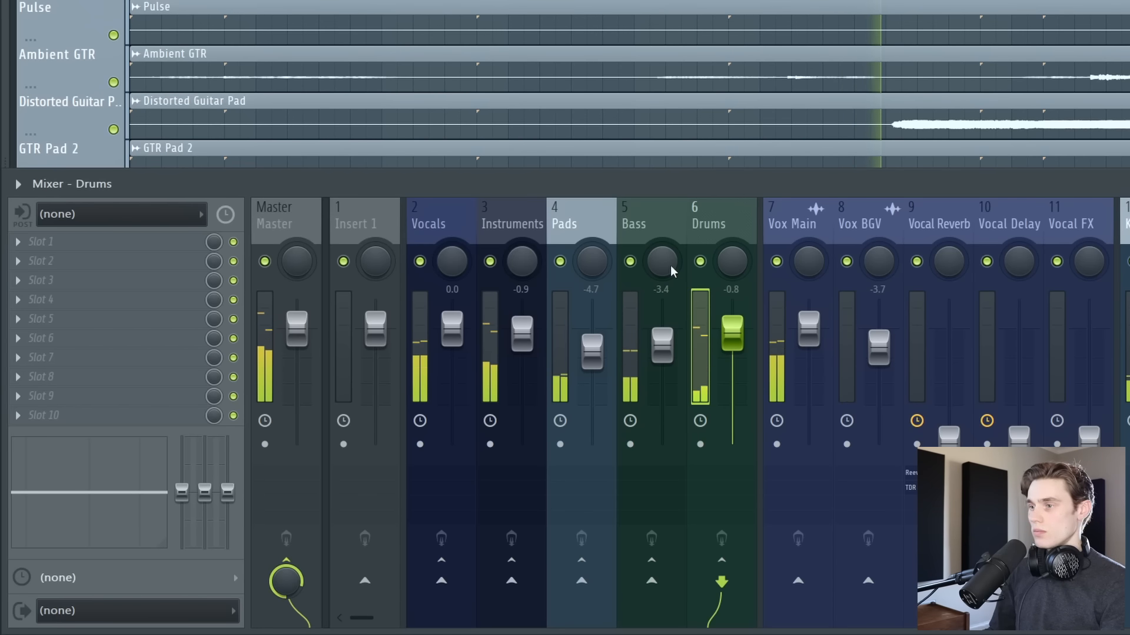
{"action": "scroll", "coordinate": [1112, 233], "scroll_direction": "down", "scroll_amount": 4}
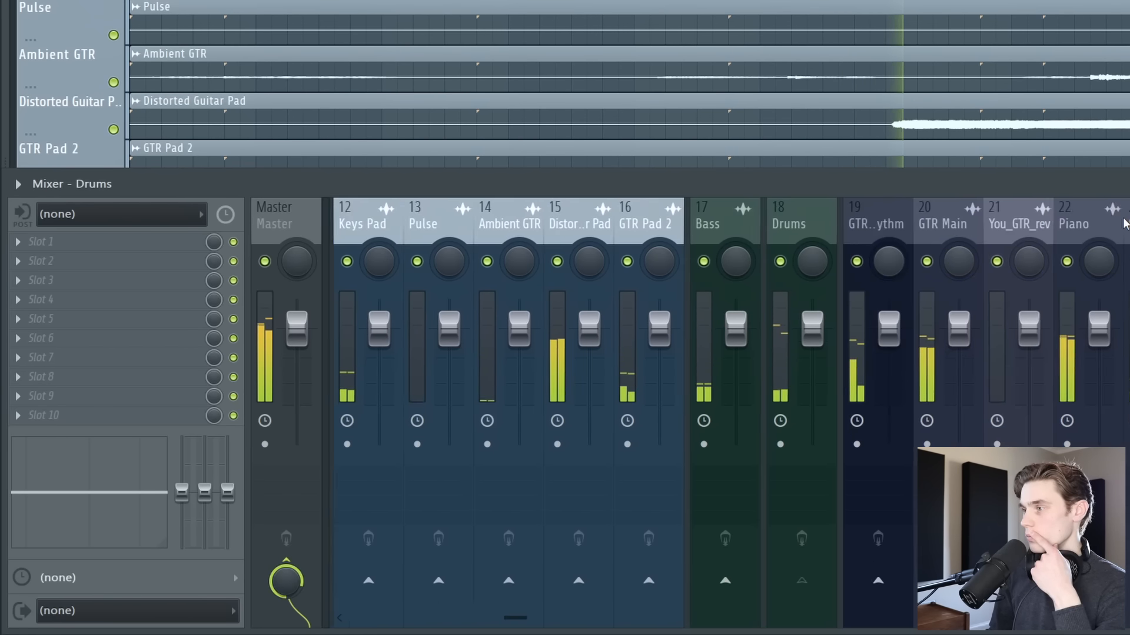
{"action": "scroll", "coordinate": [1120, 224], "scroll_direction": "up", "scroll_amount": 4}
{"action": "mouse_move", "coordinate": [670, 346]}
{"action": "left_mouse_down"}
{"action": "mouse_move", "coordinate": [733, 340]}
{"action": "mouse_move", "coordinate": [662, 337]}
{"action": "left_mouse_up"}
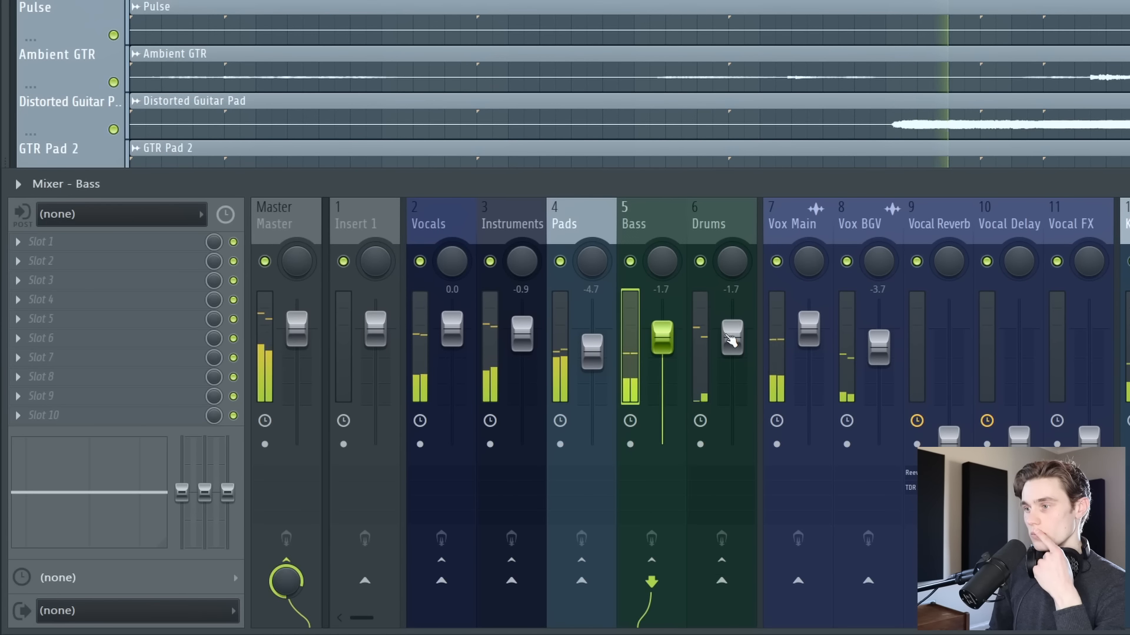
{"action": "left_click_drag", "start_coordinate": [733, 339], "coordinate": [732, 341]}
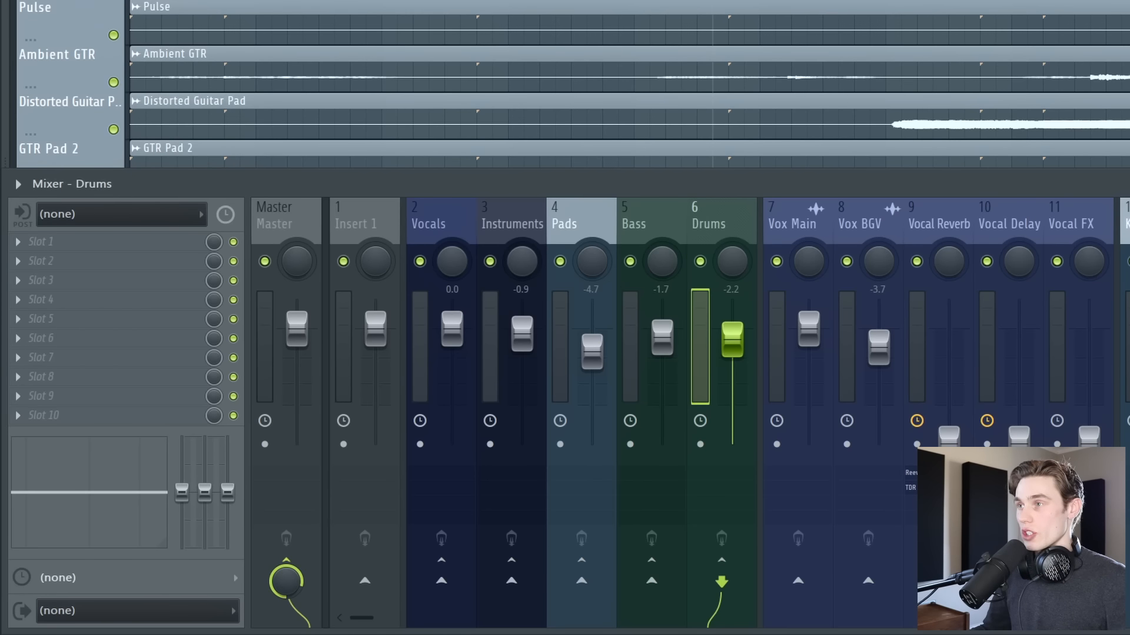
Replay the section and raise the Instruments bus to -0.4 dB, Pads to -3.8 dB and Drums to -1.1 dB.
{"action": "key", "text": "space"}
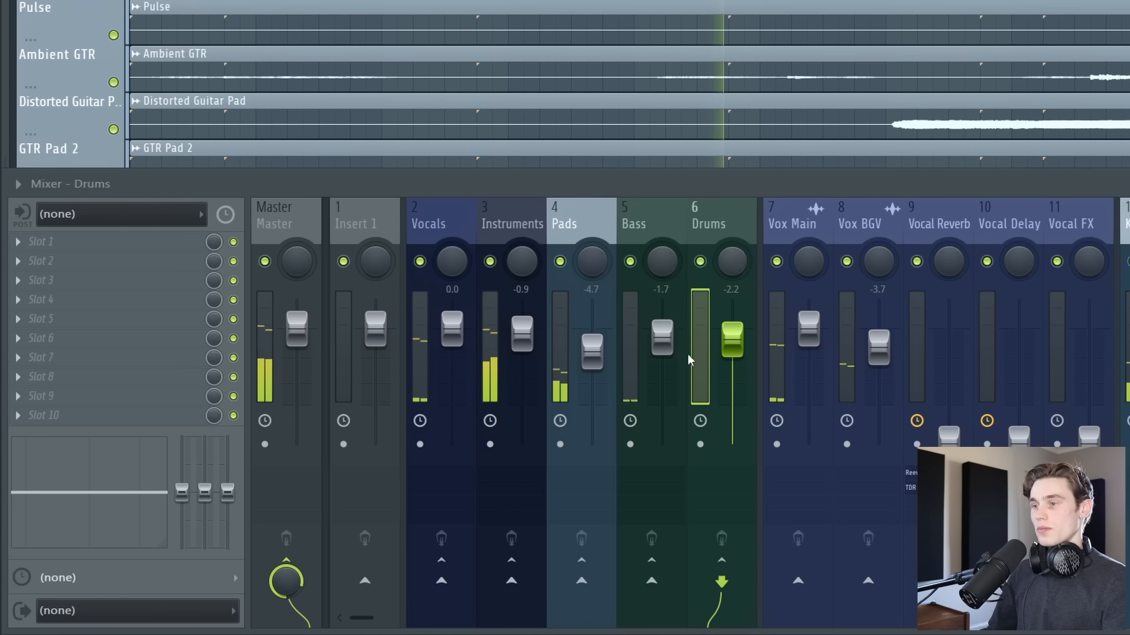
{"action": "left_click", "coordinate": [519, 347]}
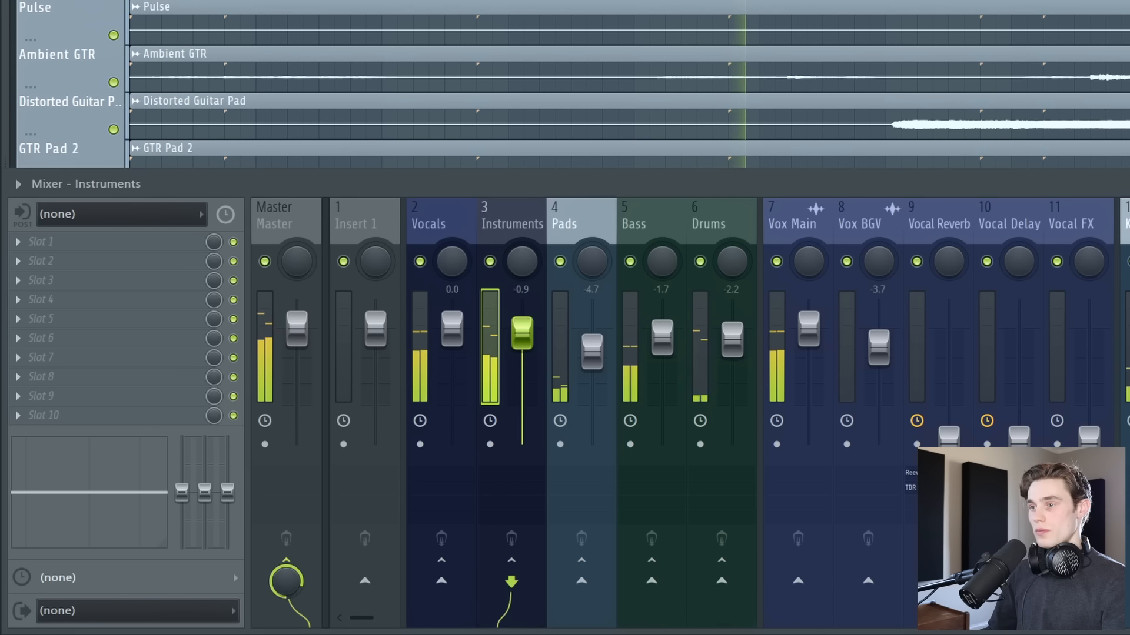
{"action": "left_click_drag", "start_coordinate": [522, 333], "coordinate": [522, 330]}
{"action": "left_click_drag", "start_coordinate": [592, 352], "coordinate": [592, 347]}
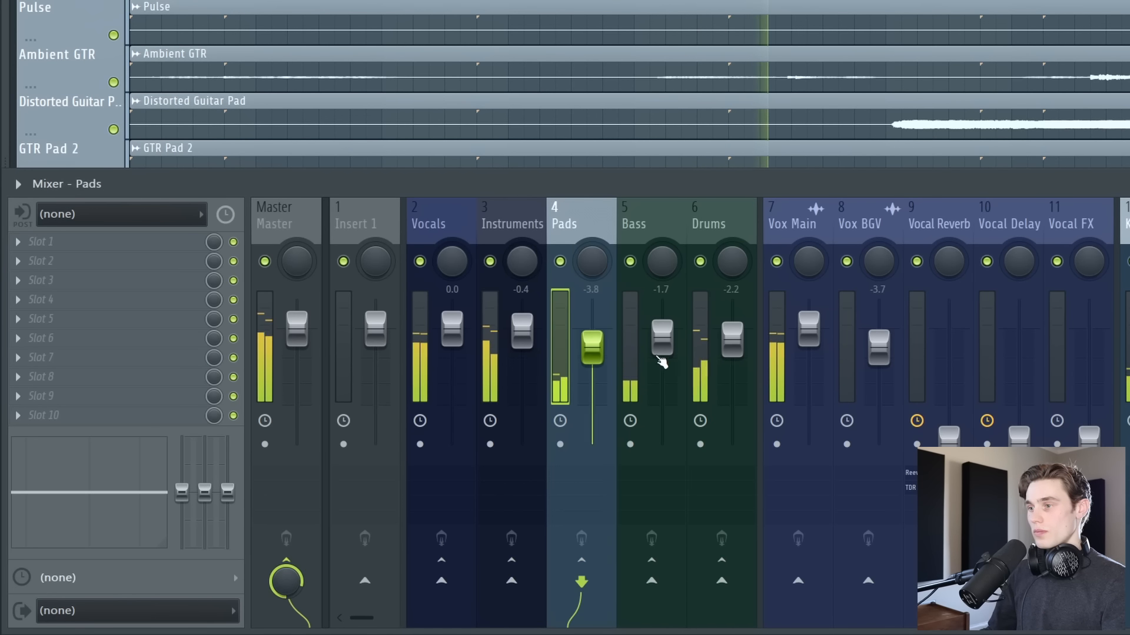
{"action": "left_click_drag", "start_coordinate": [732, 339], "coordinate": [732, 334]}
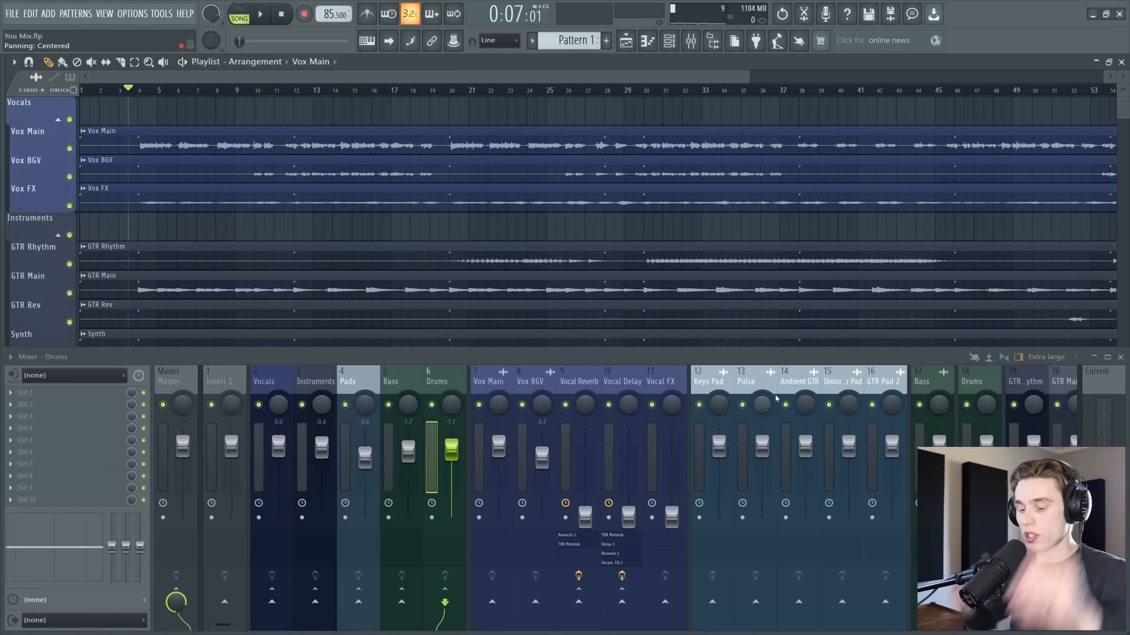
Solo the Keys Pad track, listen to it, and lower its mixer channel fader to -4.9 dB.
{"action": "scroll", "coordinate": [520, 259], "scroll_direction": "down", "scroll_amount": 10}
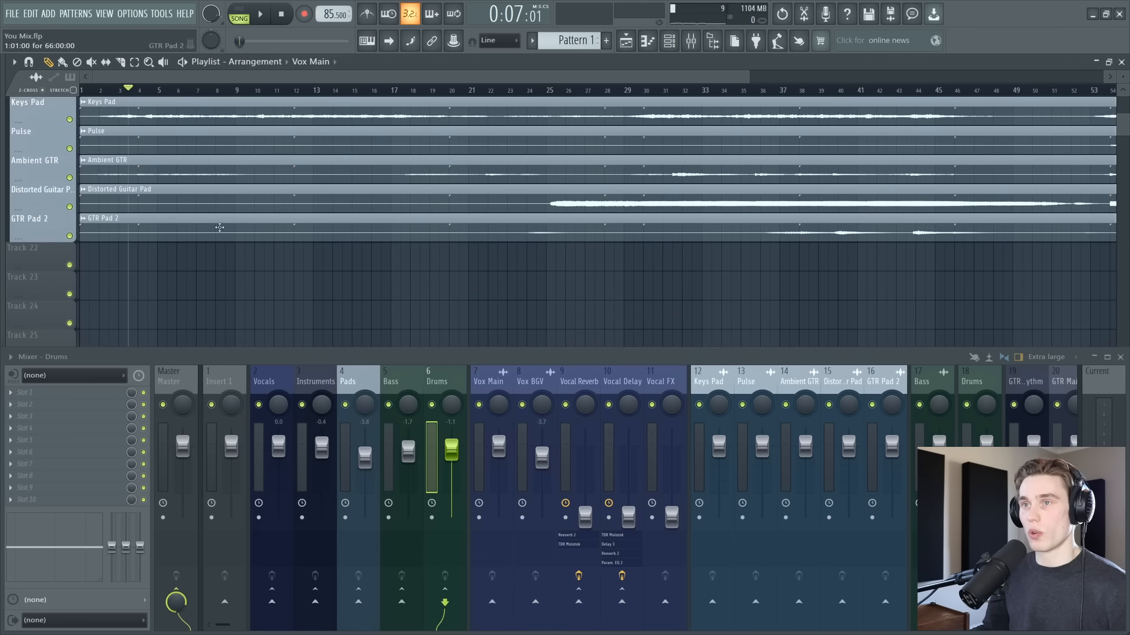
{"action": "right_click", "coordinate": [70, 119]}
{"action": "key", "text": "space"}
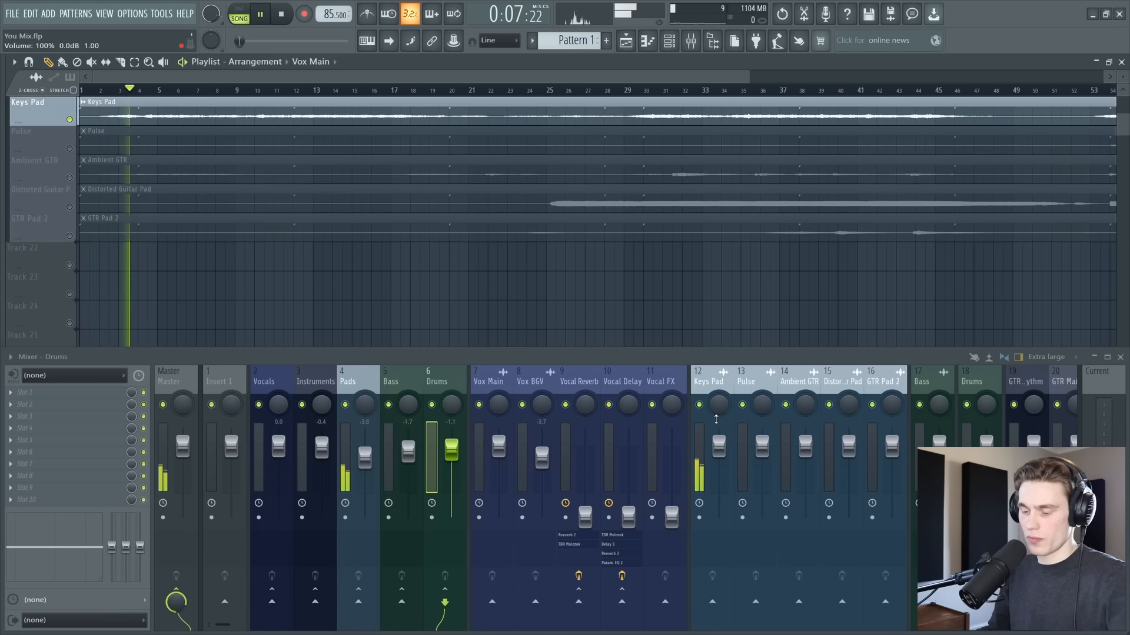
{"action": "scroll", "coordinate": [330, 271], "scroll_direction": "up", "scroll_amount": 6}
{"action": "scroll", "coordinate": [330, 271], "scroll_direction": "down", "scroll_amount": 3}
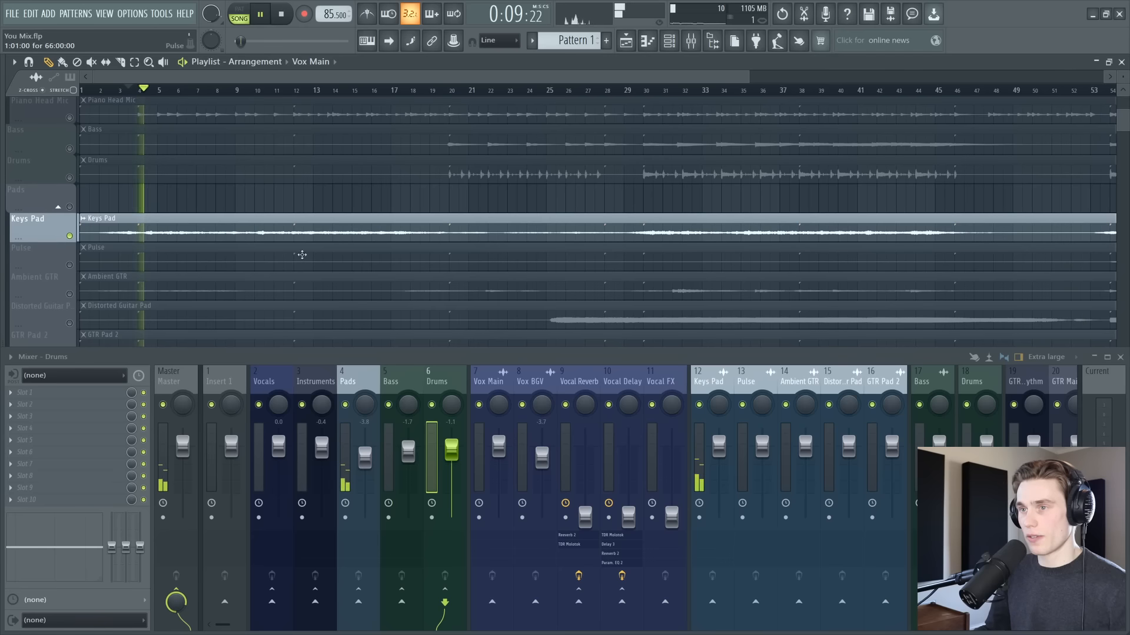
{"action": "key", "text": "space"}
{"action": "left_click", "coordinate": [718, 447]}
{"action": "left_click_drag", "start_coordinate": [718, 446], "coordinate": [718, 455]}
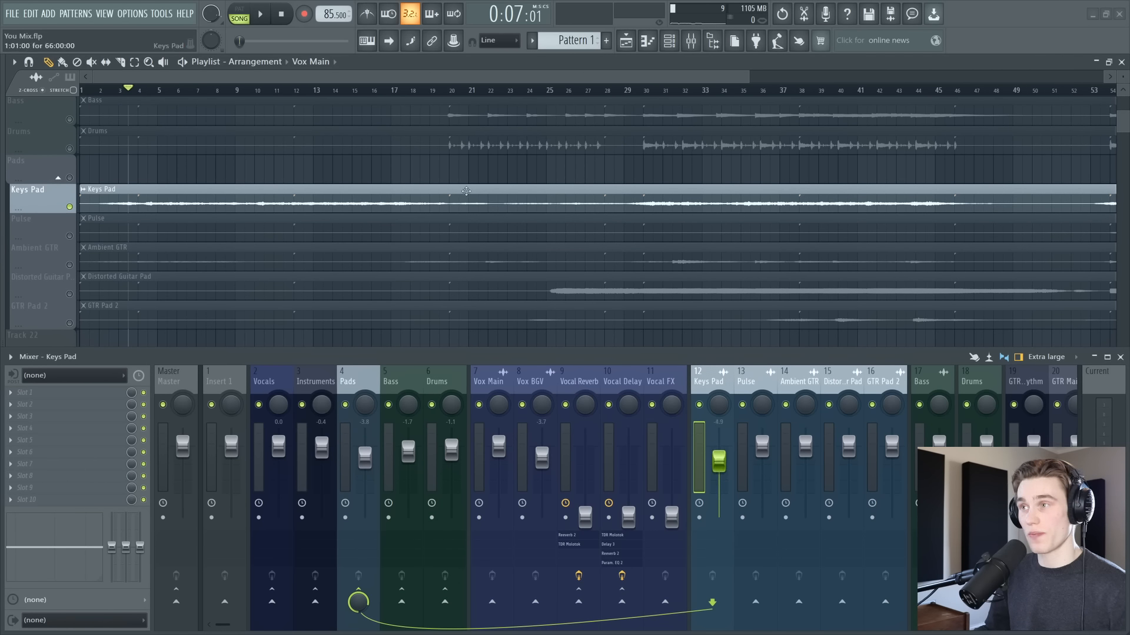
Solo the GTR Rhythm track and play it from around bar 20 to hear it and locate its mixer channel.
{"action": "left_click", "coordinate": [450, 90]}
{"action": "scroll", "coordinate": [556, 170], "scroll_direction": "up", "scroll_amount": 10}
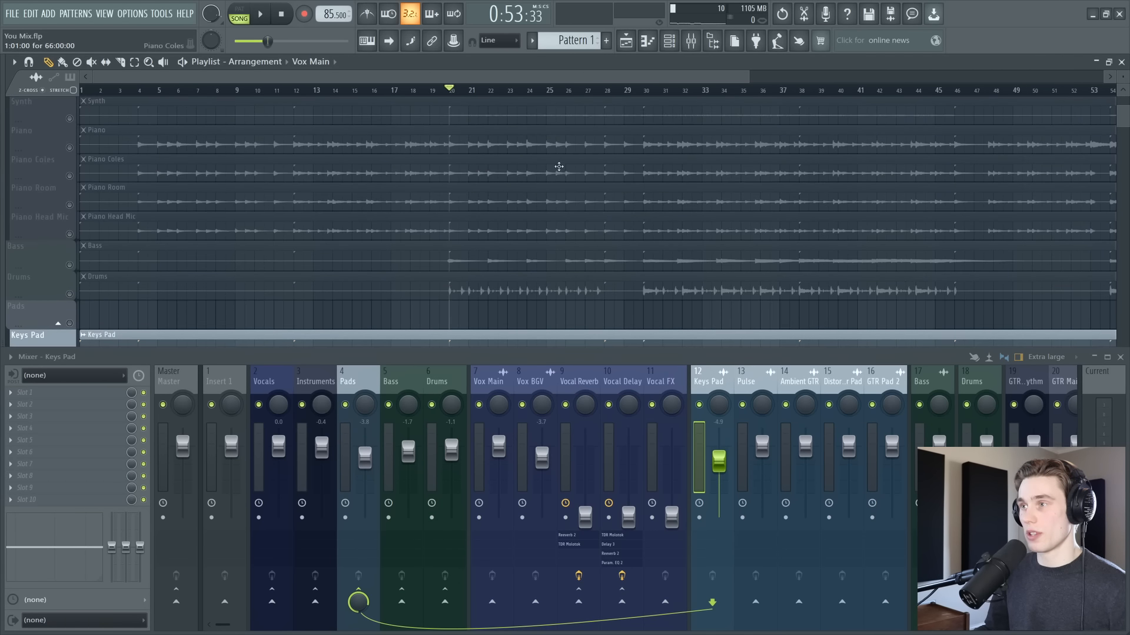
{"action": "left_click", "coordinate": [70, 206]}
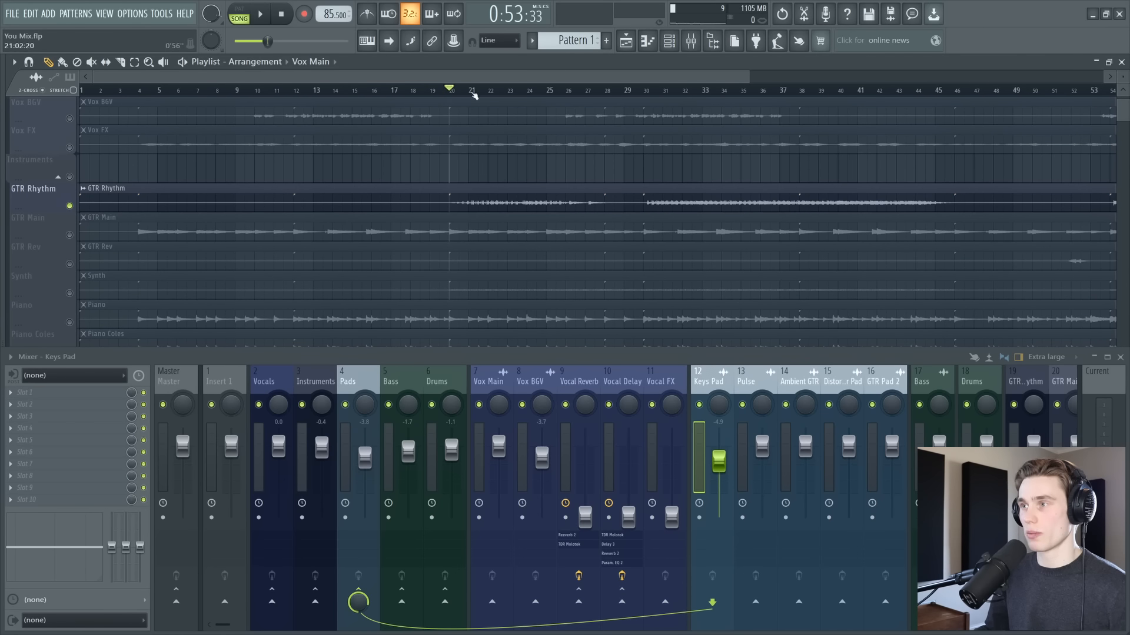
{"action": "key", "text": "space"}
{"action": "scroll", "coordinate": [706, 412], "scroll_direction": "down", "scroll_amount": 3}
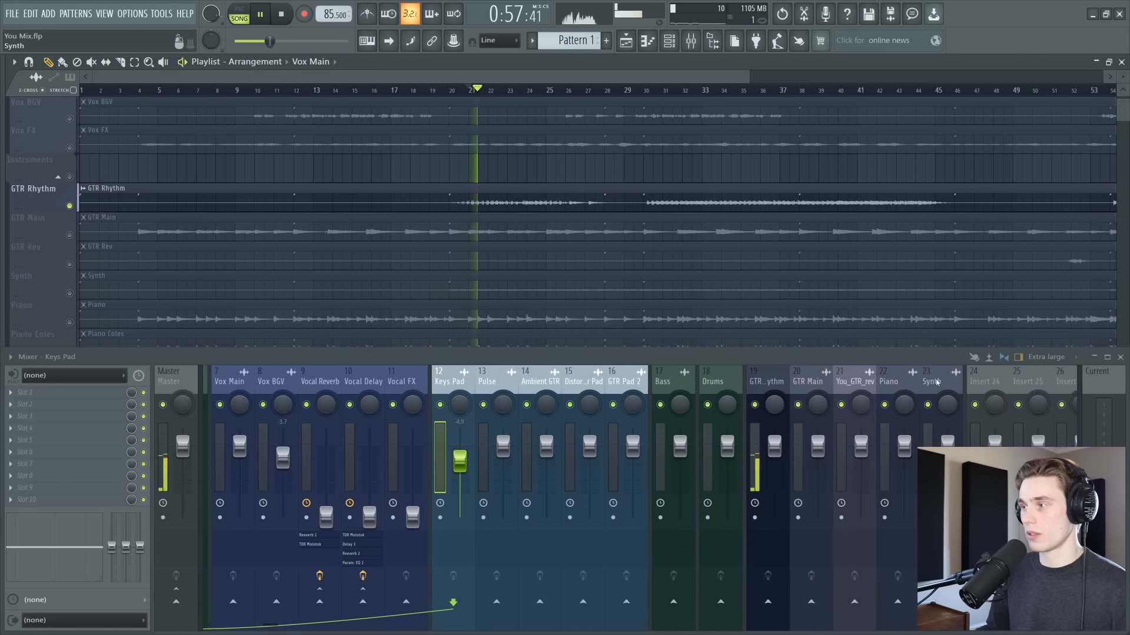
{"action": "key", "text": "space"}
Restore the other tracks and lower the GTR Rhythm channel fader to -3.5 dB while the full song plays.
{"action": "left_click", "coordinate": [69, 206]}
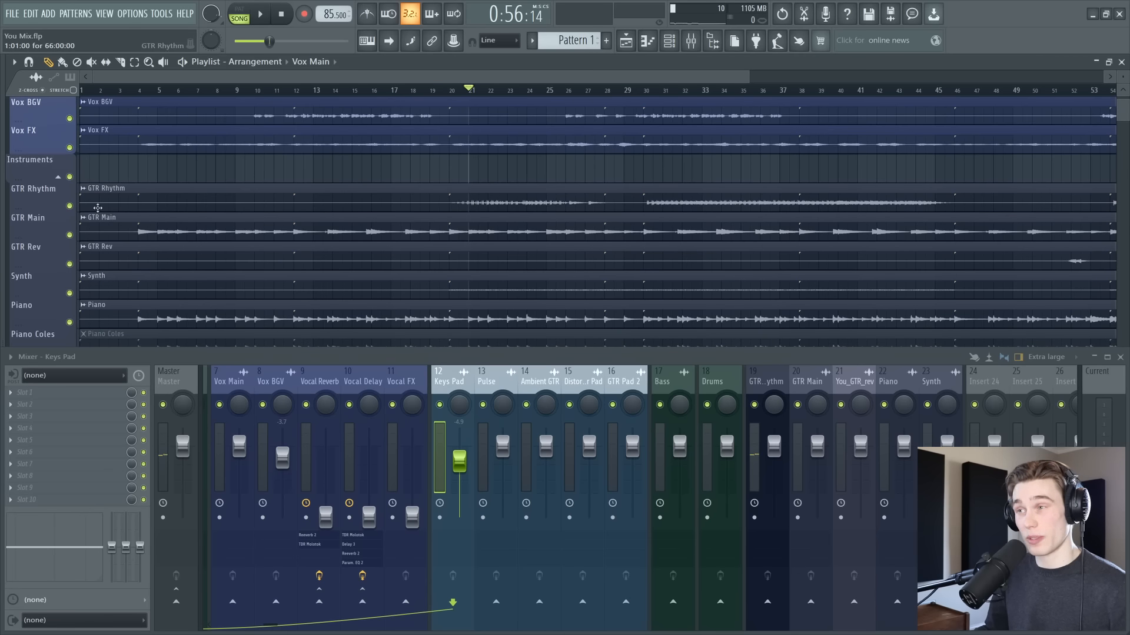
{"action": "key", "text": "space"}
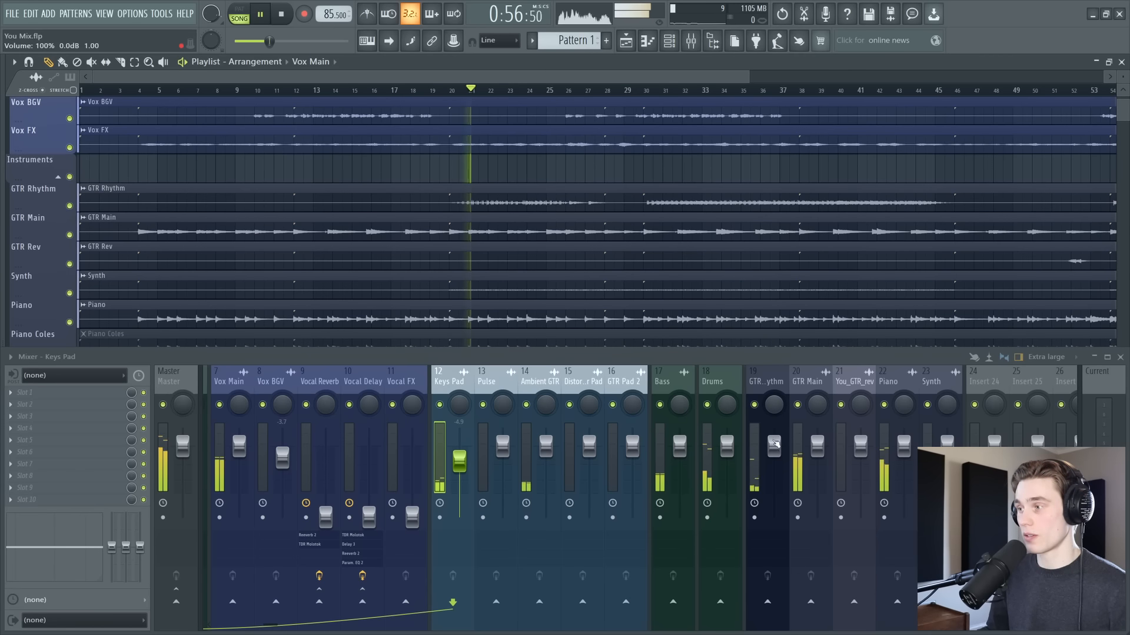
{"action": "left_click_drag", "start_coordinate": [776, 449], "coordinate": [775, 460]}
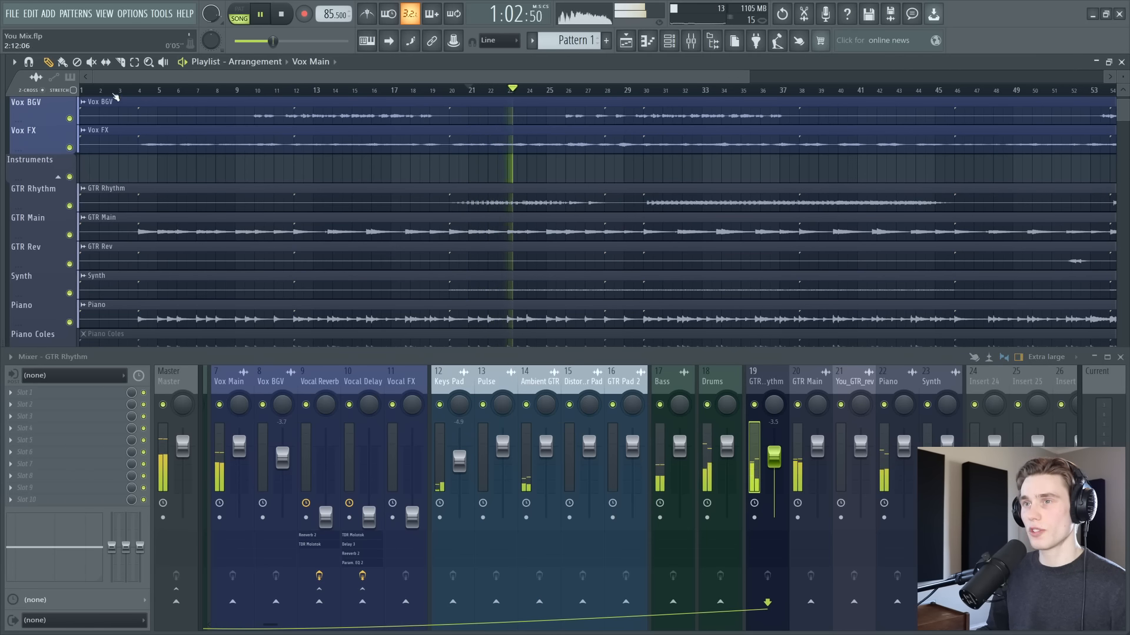
{"action": "key", "text": "space"}
{"action": "scroll", "coordinate": [105, 161], "scroll_direction": "up", "scroll_amount": 2}
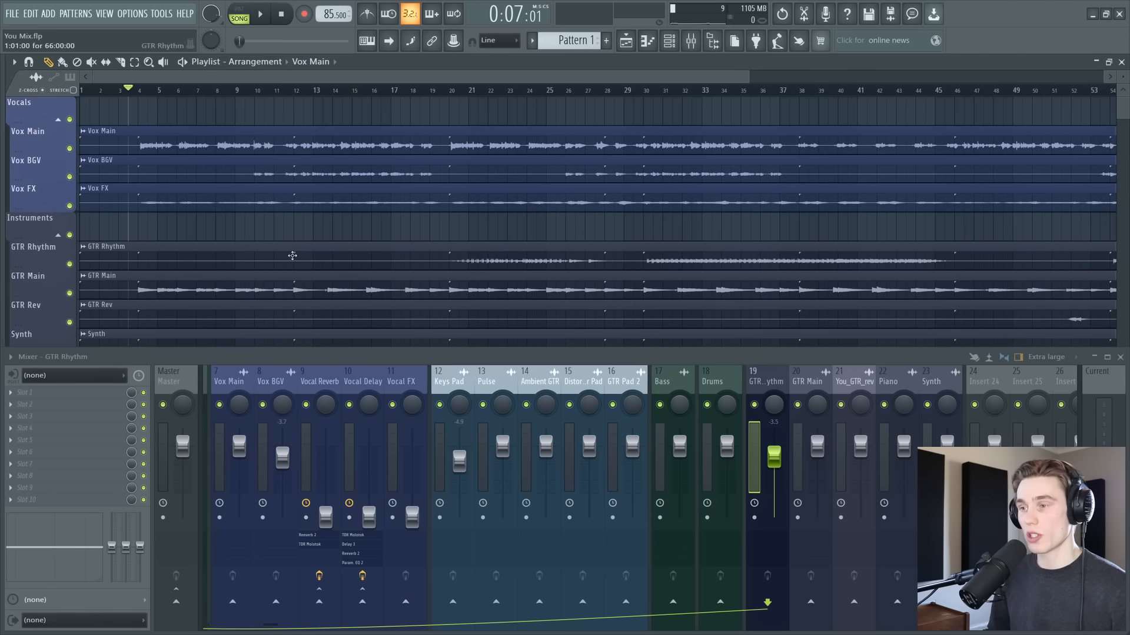
Examine the routing of the Vox Main, Vox BGV, Vocal Reverb and Vocal Delay mixer channels.
{"action": "scroll", "coordinate": [294, 383], "scroll_direction": "up", "scroll_amount": 3}
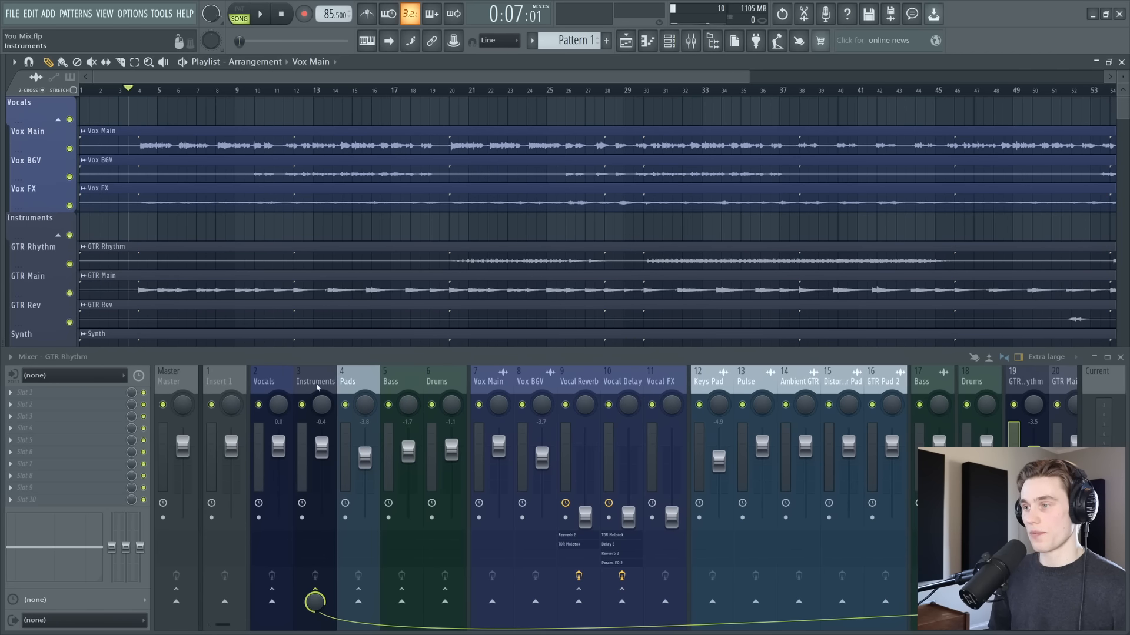
{"action": "left_click", "coordinate": [489, 384]}
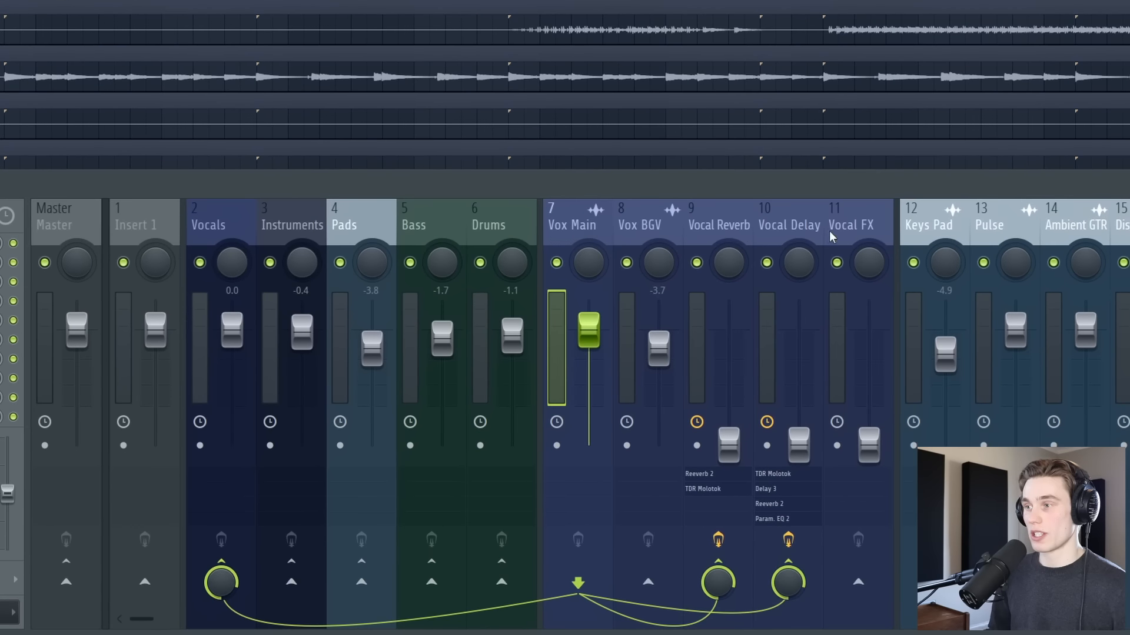
{"action": "left_click", "coordinate": [648, 232]}
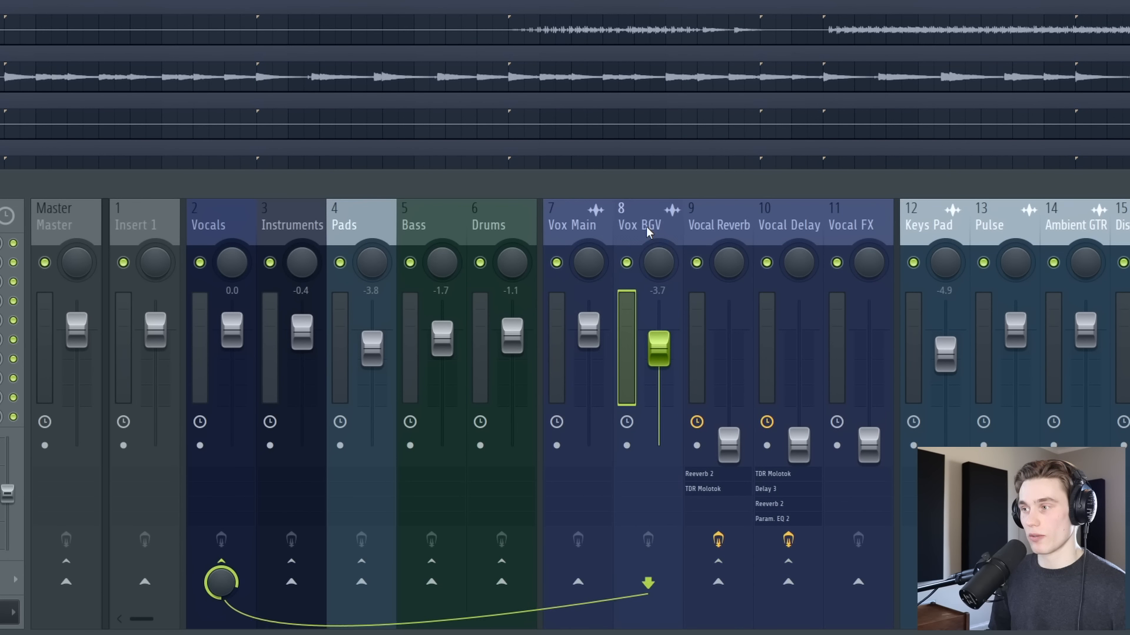
{"action": "left_click", "coordinate": [715, 232]}
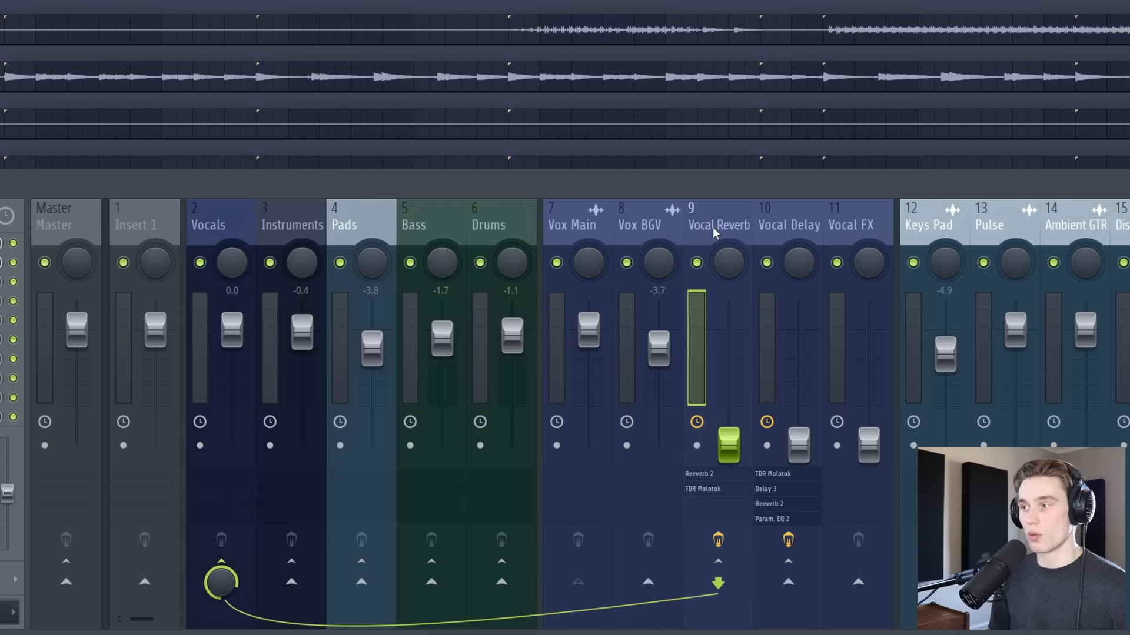
{"action": "left_click", "coordinate": [800, 230]}
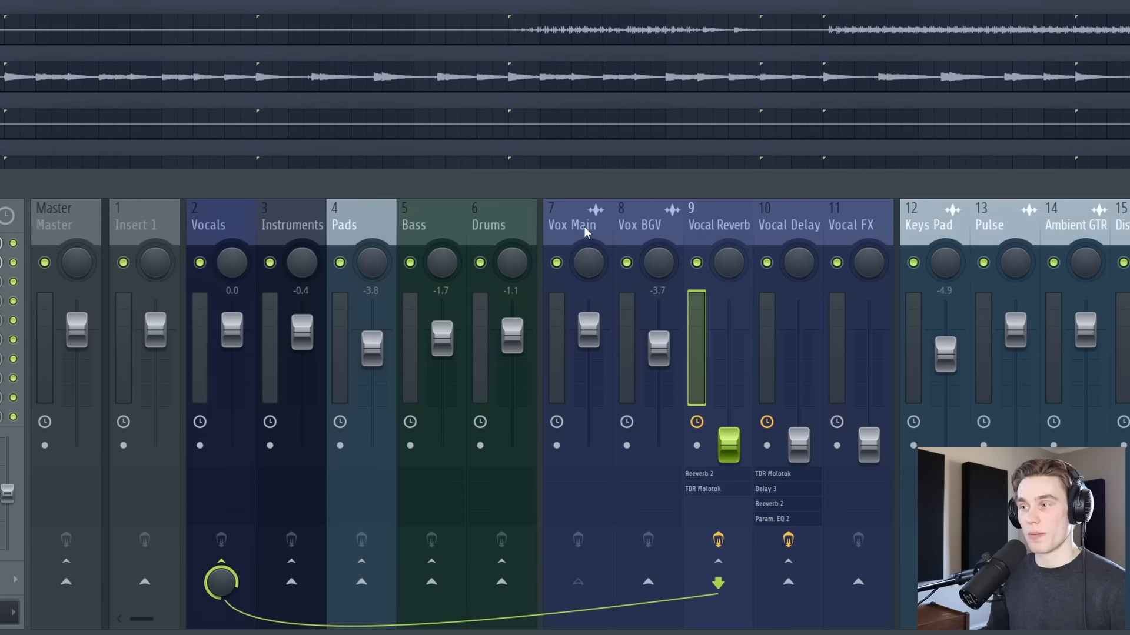
{"action": "left_click", "coordinate": [570, 232]}
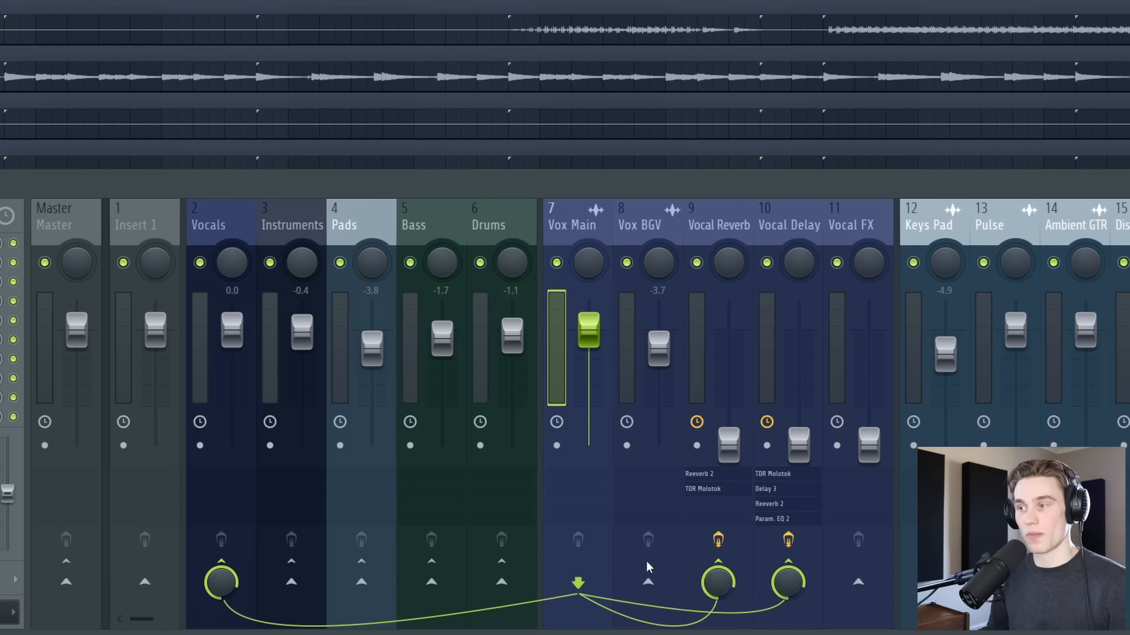
{"action": "left_click", "coordinate": [719, 230]}
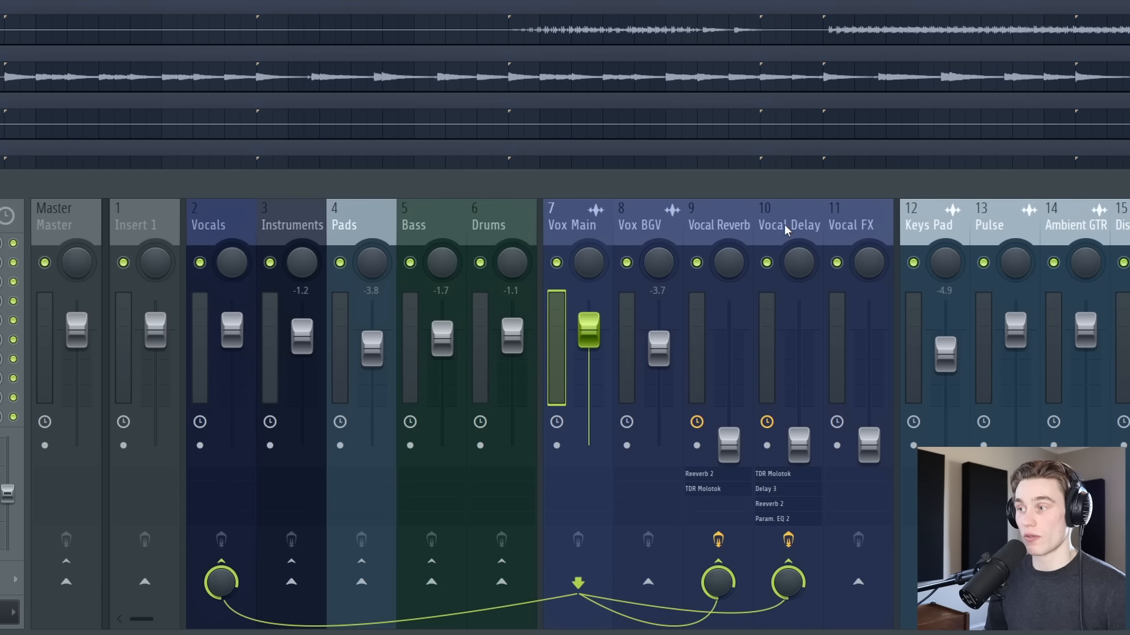
{"action": "left_click", "coordinate": [726, 227]}
{"action": "left_click", "coordinate": [803, 222]}
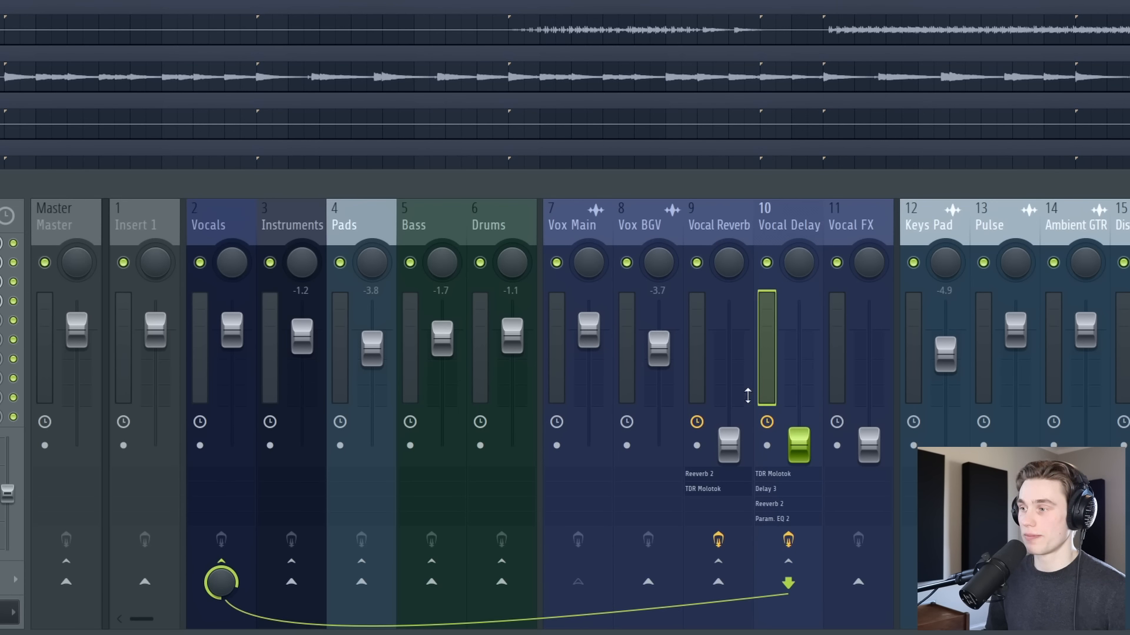
Play the song and bring up the Vocal Reverb fader to -5.5 dB and the Vocal Delay fader to -3.3 dB.
{"action": "left_click_drag", "start_coordinate": [728, 446], "coordinate": [728, 379]}
{"action": "left_click_drag", "start_coordinate": [799, 445], "coordinate": [799, 405]}
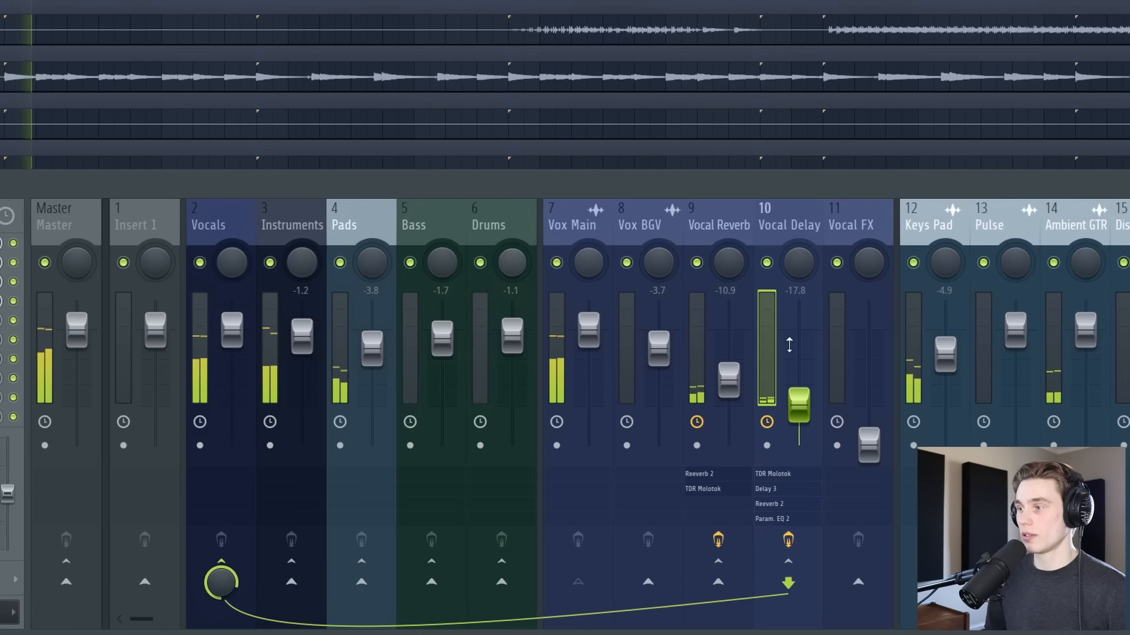
{"action": "left_click_drag", "start_coordinate": [729, 379], "coordinate": [728, 368]}
{"action": "left_click_drag", "start_coordinate": [798, 405], "coordinate": [798, 370]}
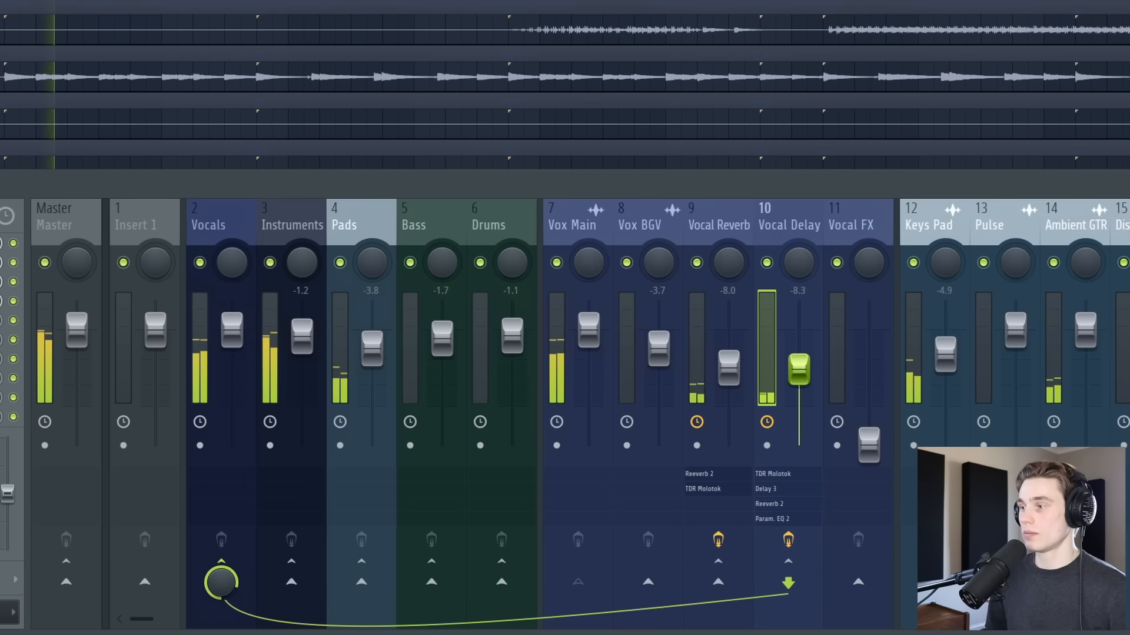
{"action": "left_click_drag", "start_coordinate": [729, 368], "coordinate": [729, 336]}
{"action": "left_click_drag", "start_coordinate": [798, 369], "coordinate": [799, 340]}
{"action": "left_click", "coordinate": [728, 335]}
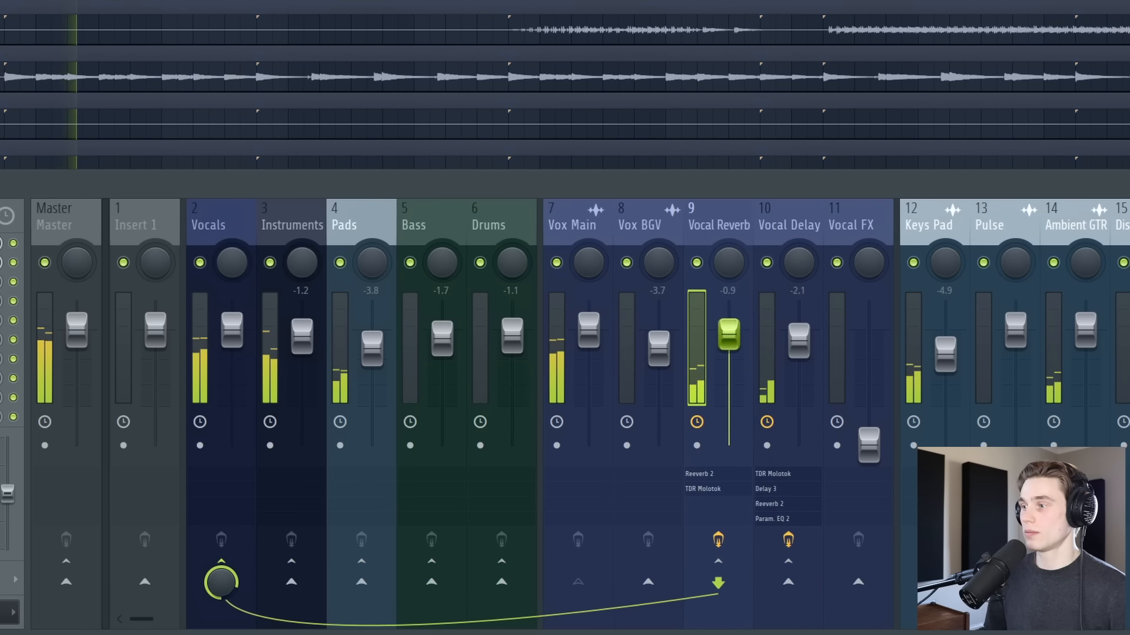
{"action": "left_click_drag", "start_coordinate": [728, 336], "coordinate": [731, 349]}
{"action": "left_click_drag", "start_coordinate": [805, 348], "coordinate": [805, 353]}
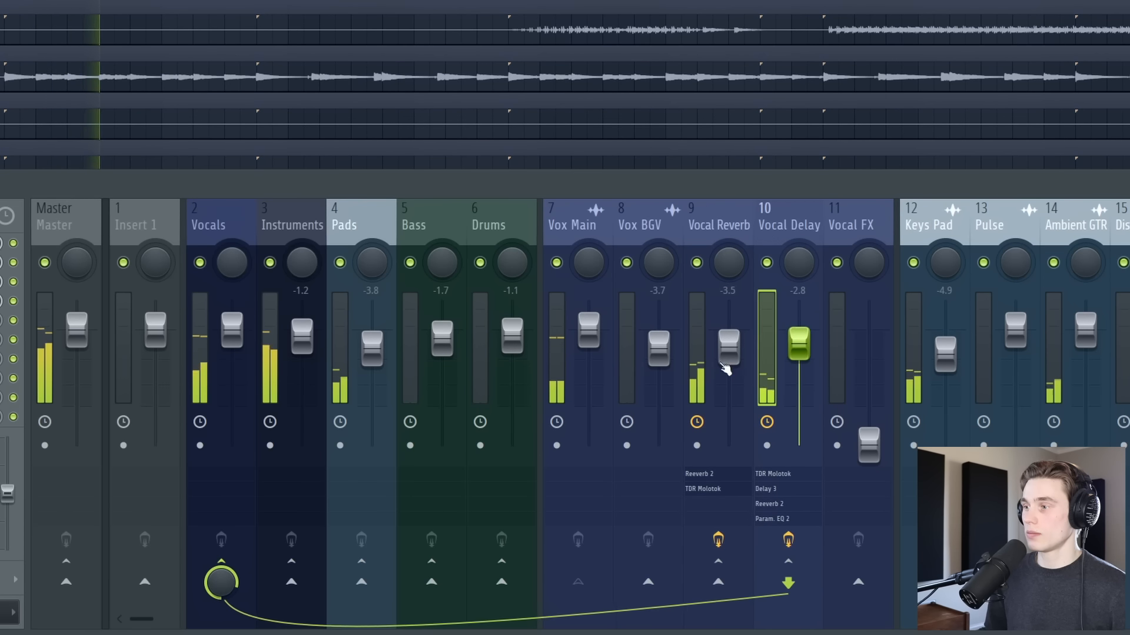
{"action": "left_click_drag", "start_coordinate": [728, 352], "coordinate": [728, 361]}
{"action": "left_click_drag", "start_coordinate": [799, 347], "coordinate": [800, 349]}
{"action": "left_click_drag", "start_coordinate": [730, 360], "coordinate": [729, 363]}
{"action": "left_click_drag", "start_coordinate": [805, 351], "coordinate": [805, 353]}
{"action": "left_click_drag", "start_coordinate": [727, 365], "coordinate": [727, 363]}
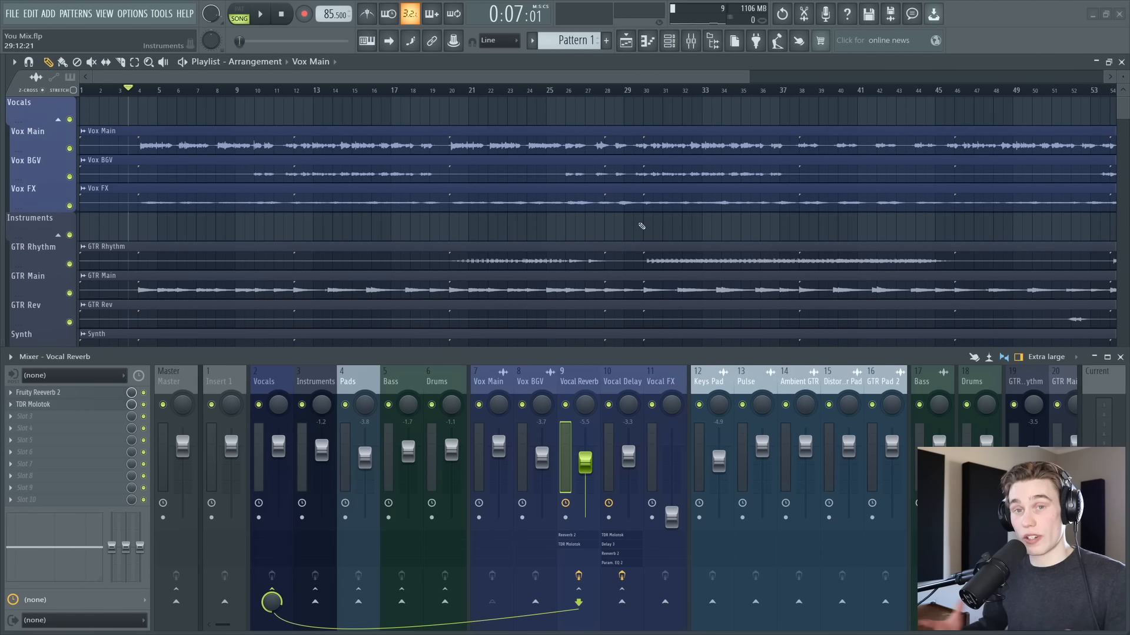
Select the Vox Main channel and solo it together with its reverb and delay sends.
{"action": "left_click", "coordinate": [627, 383]}
{"action": "left_click", "coordinate": [579, 381]}
{"action": "left_click", "coordinate": [496, 382]}
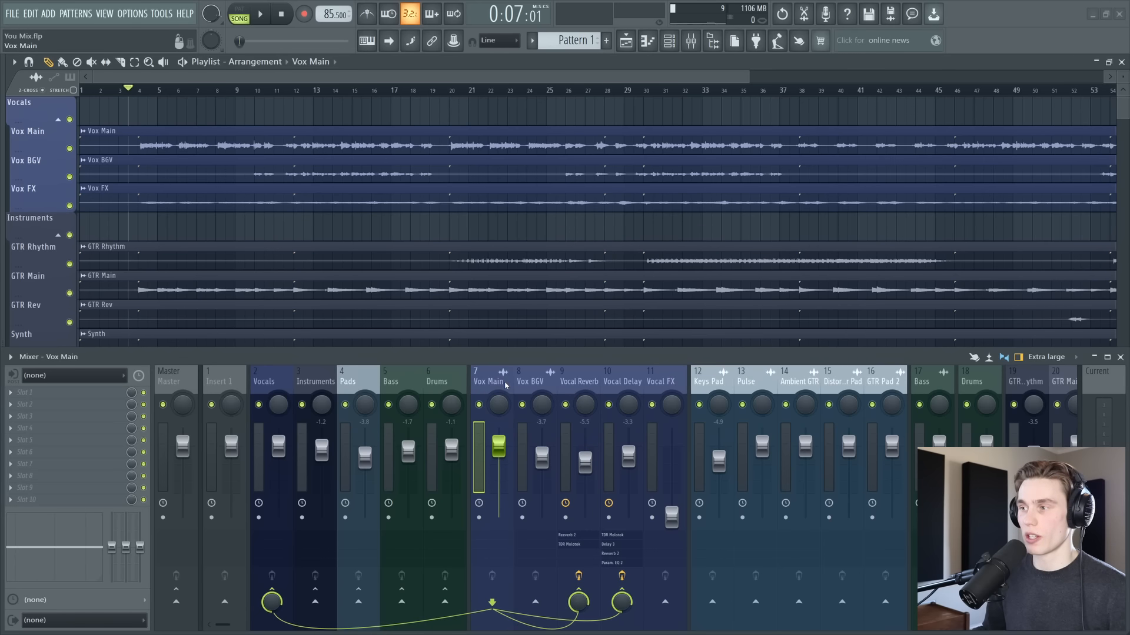
{"action": "right_click", "coordinate": [479, 405]}
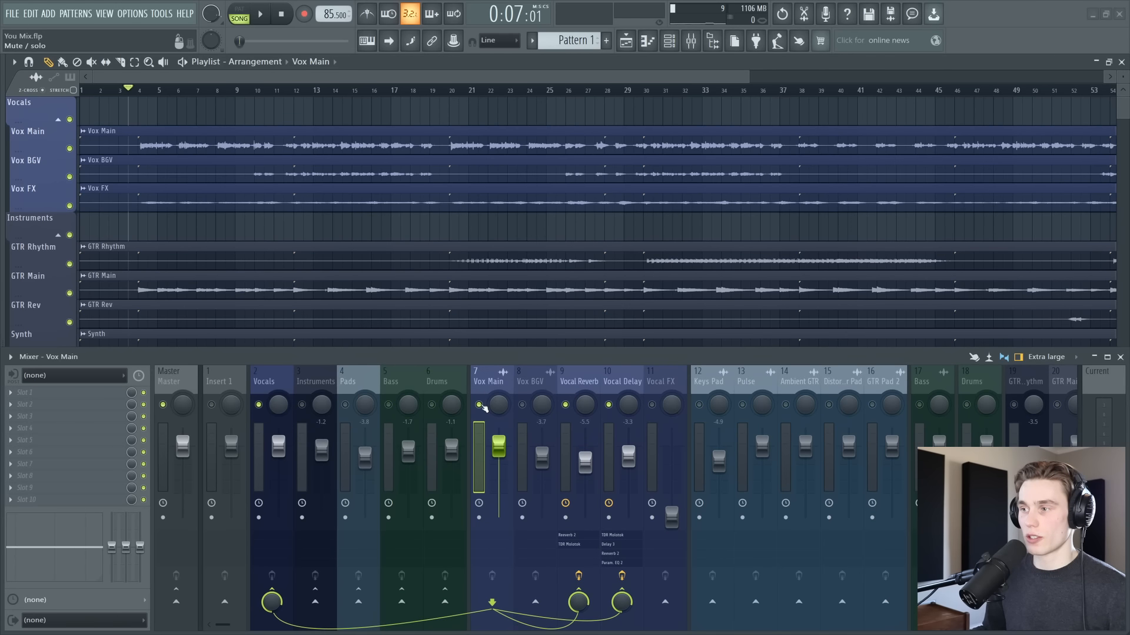
Open Fruity Reeverb 2 and TDR Molotok on the Vocal Reverb channel and play the soloed vocal to check the gain reduction.
{"action": "left_click", "coordinate": [579, 383]}
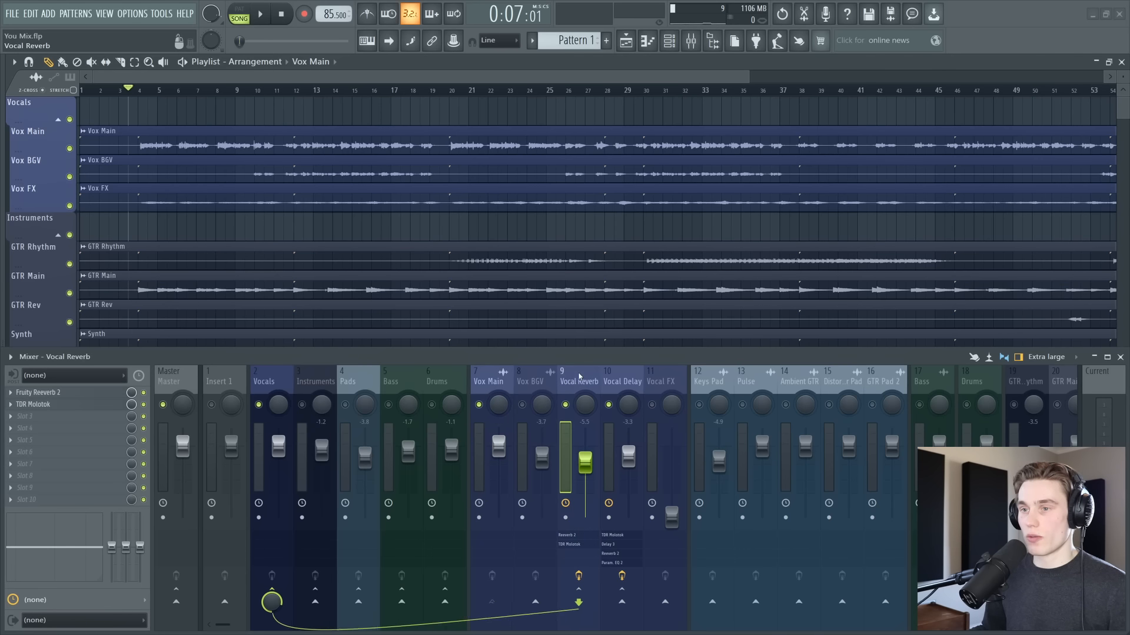
{"action": "left_click", "coordinate": [69, 393]}
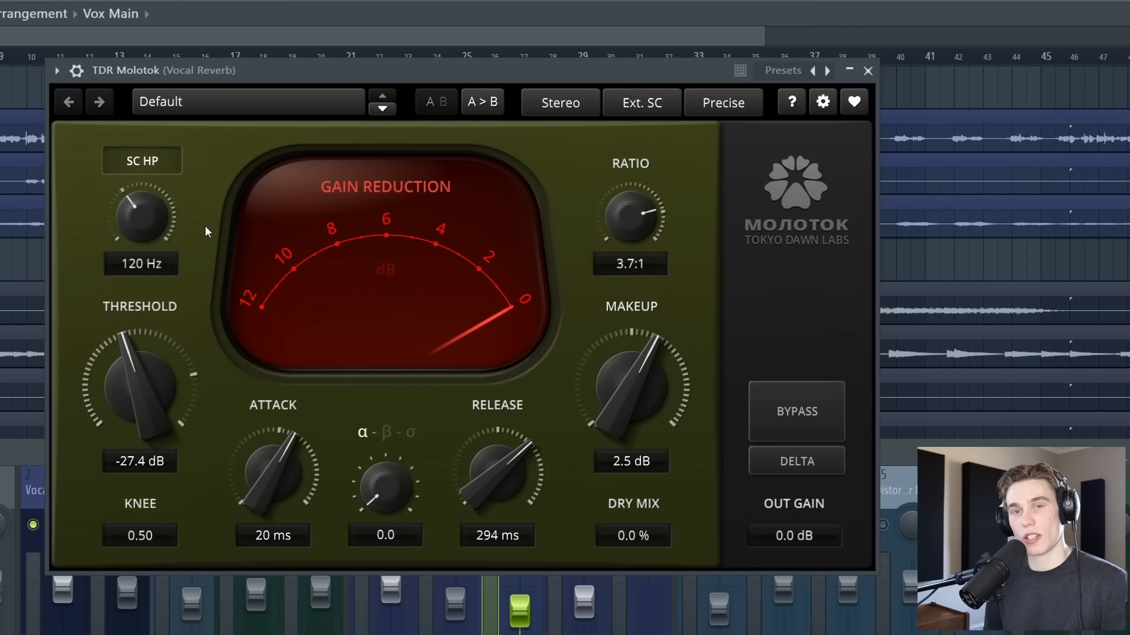
{"action": "left_click_drag", "start_coordinate": [477, 78], "coordinate": [485, 76]}
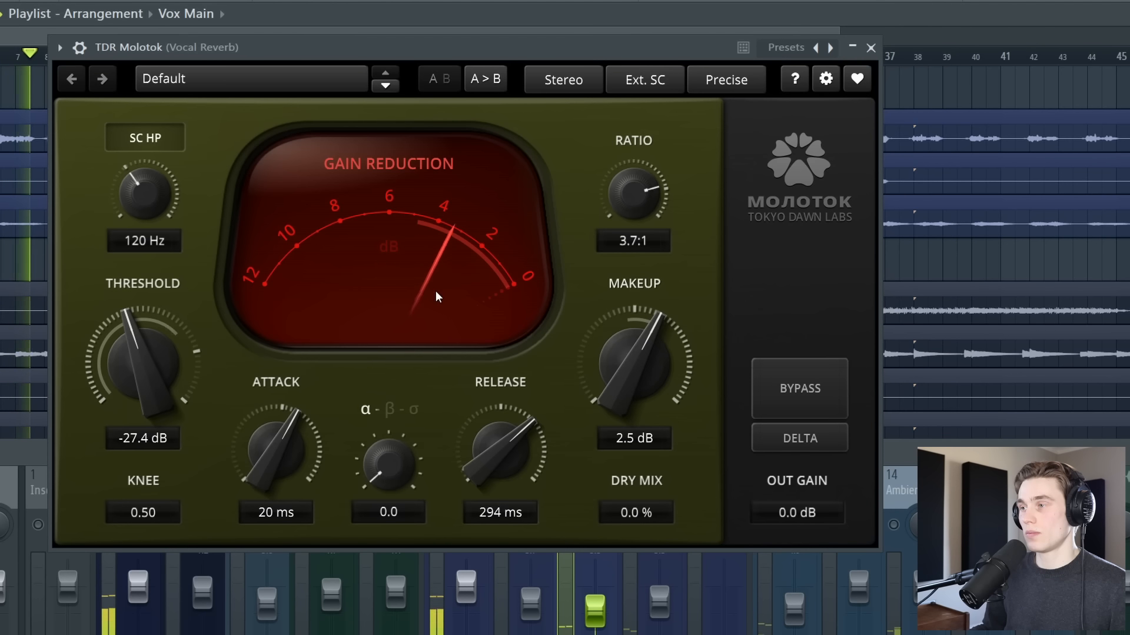
{"action": "left_click", "coordinate": [47, 461]}
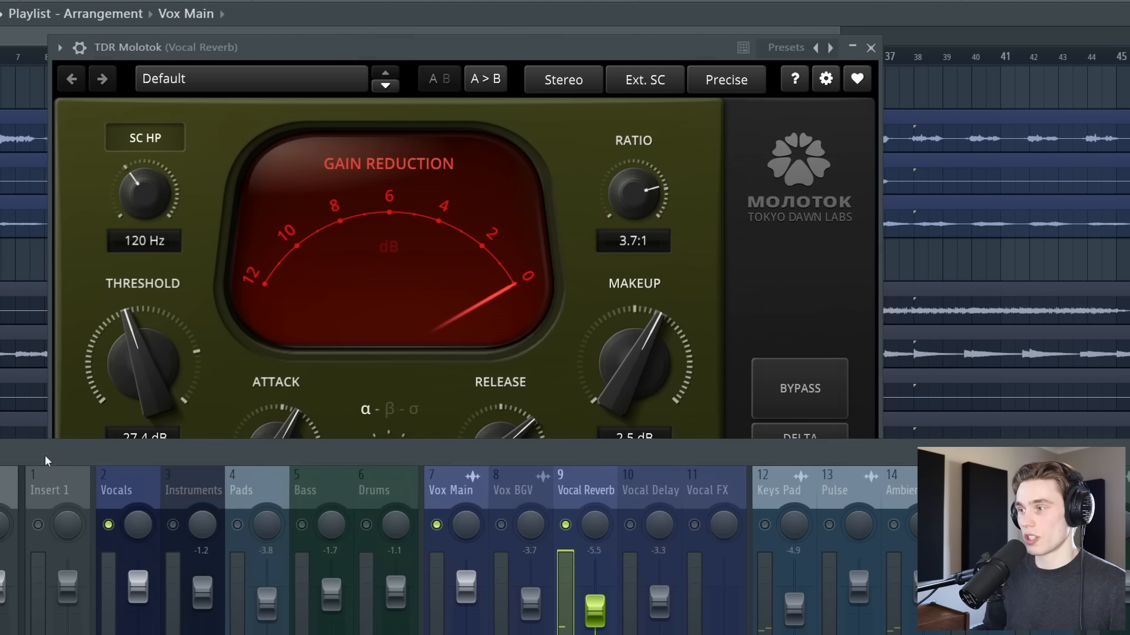
Mute Vocal Reverb, audition Vocal Delay with its Fruity Delay 3 open, and raise the Vocal Delay fader to -1.0 dB.
{"action": "left_click", "coordinate": [629, 526]}
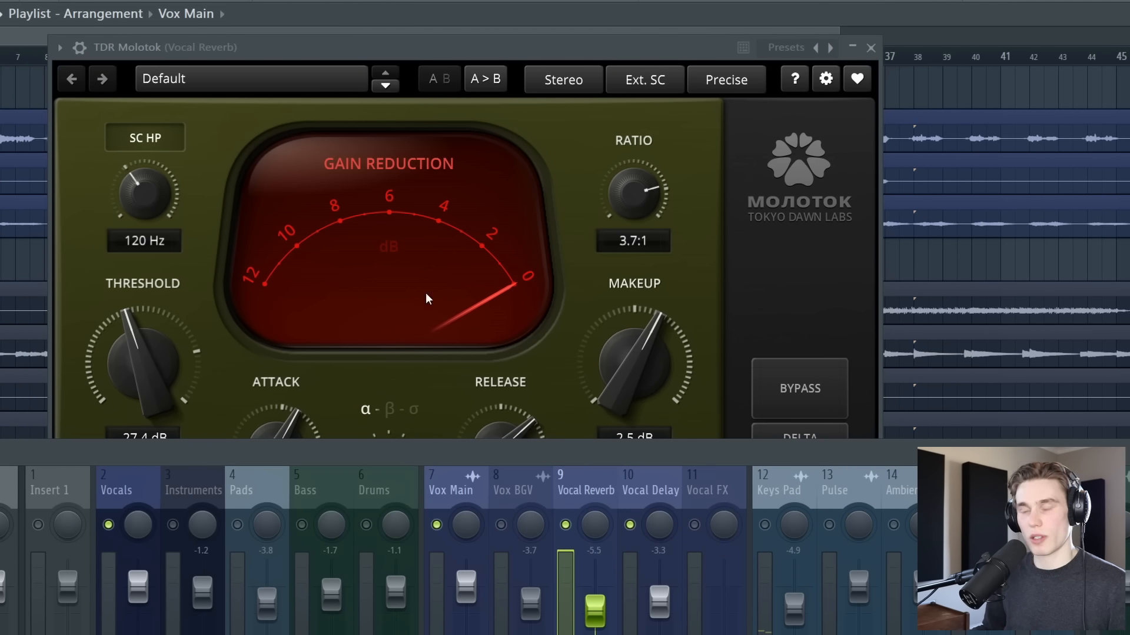
{"action": "left_click", "coordinate": [564, 525]}
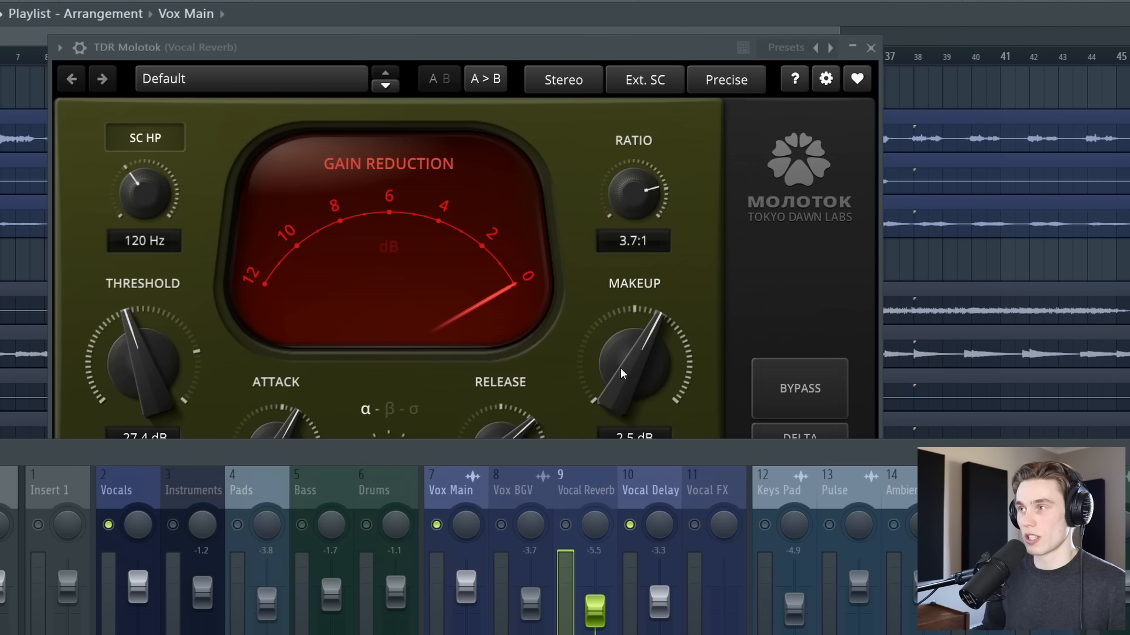
{"action": "left_click", "coordinate": [636, 480]}
{"action": "left_click", "coordinate": [871, 48]}
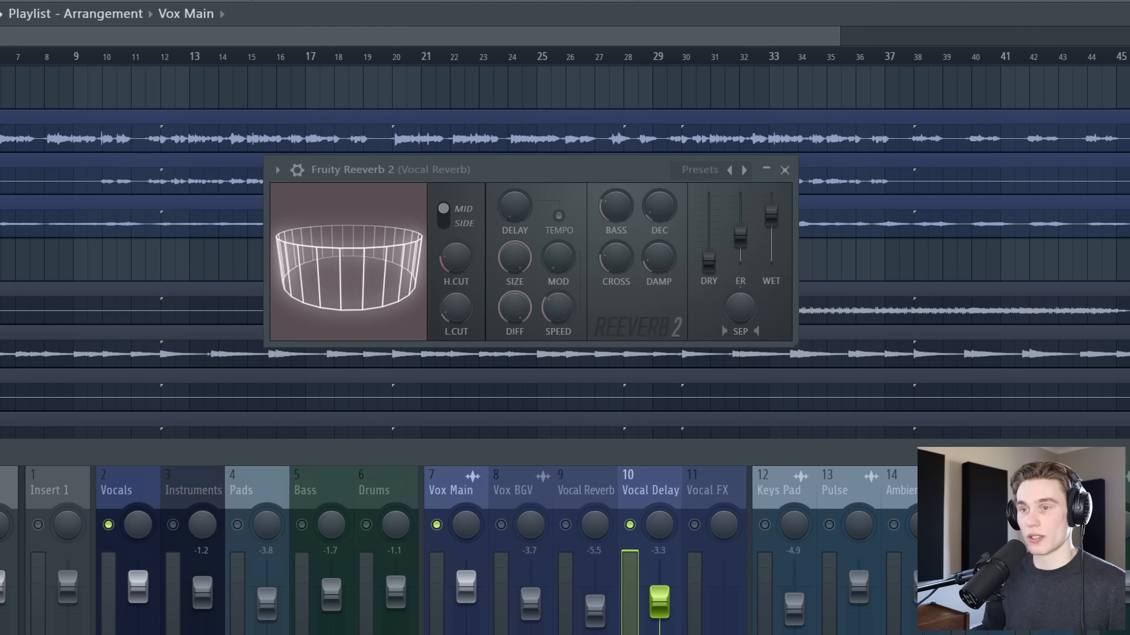
{"action": "left_click", "coordinate": [1124, 506]}
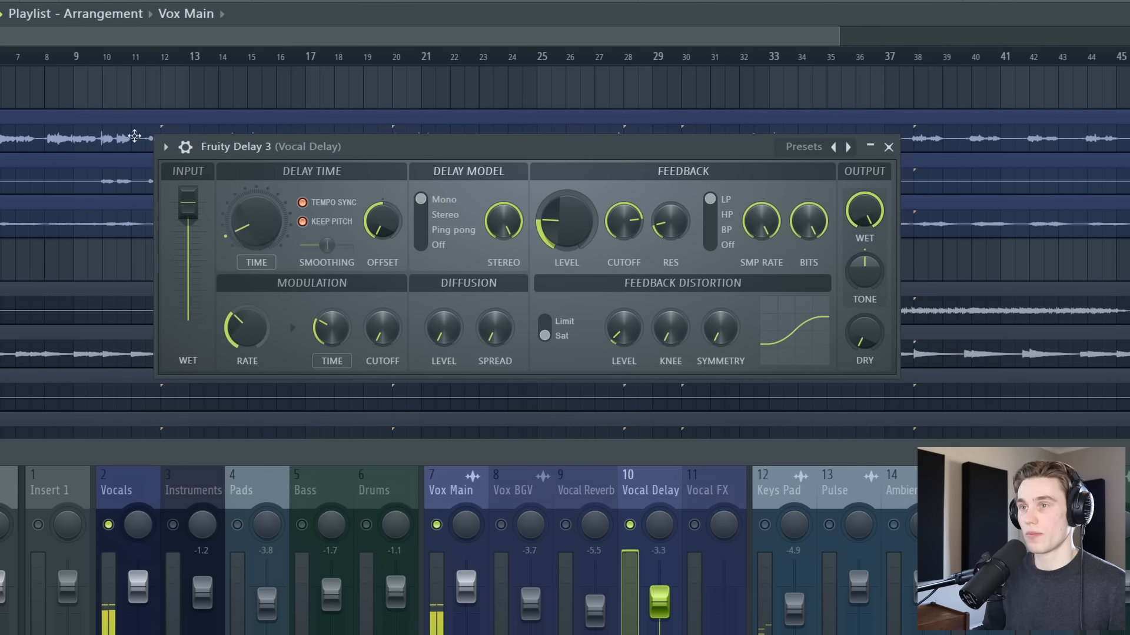
{"action": "left_click_drag", "start_coordinate": [664, 608], "coordinate": [663, 598]}
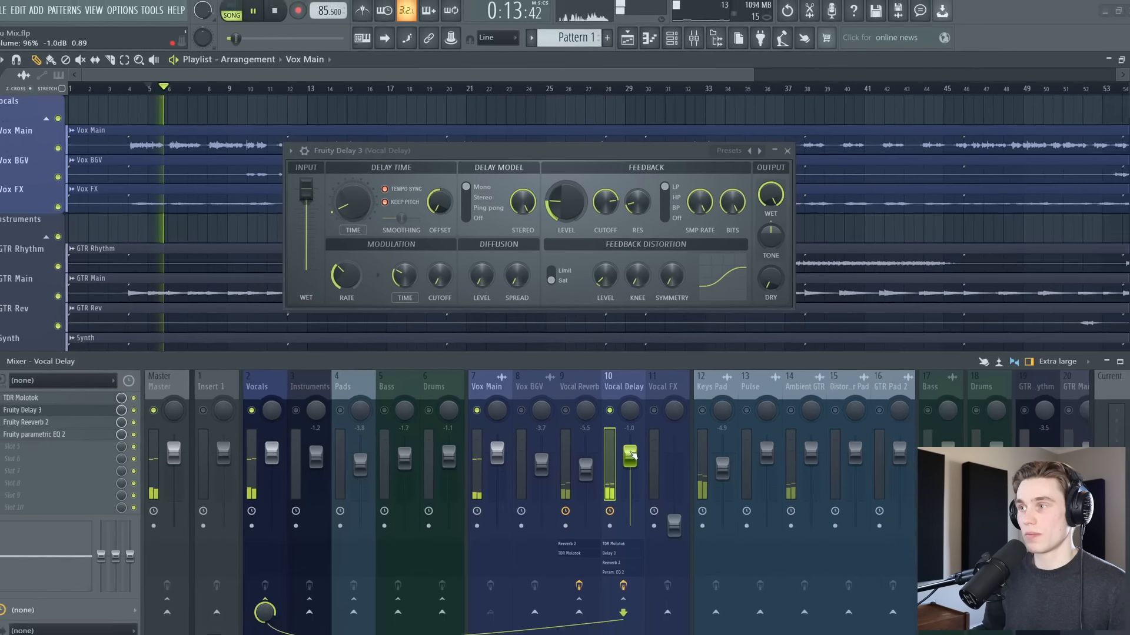
Inspect Fruity Reeverb 2 and TDR Molotok on the Vocal Delay channel, check the gain reduction during playback, and close the channel's effects.
{"action": "left_click", "coordinate": [102, 418]}
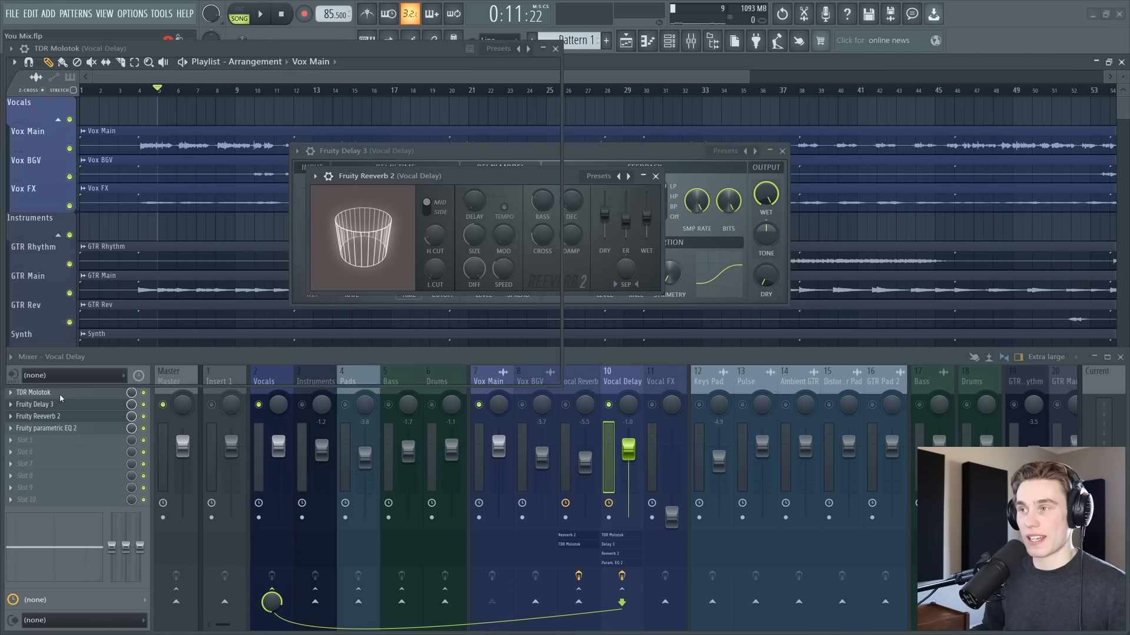
{"action": "left_click", "coordinate": [35, 393]}
{"action": "left_click_drag", "start_coordinate": [542, 84], "coordinate": [664, 112]}
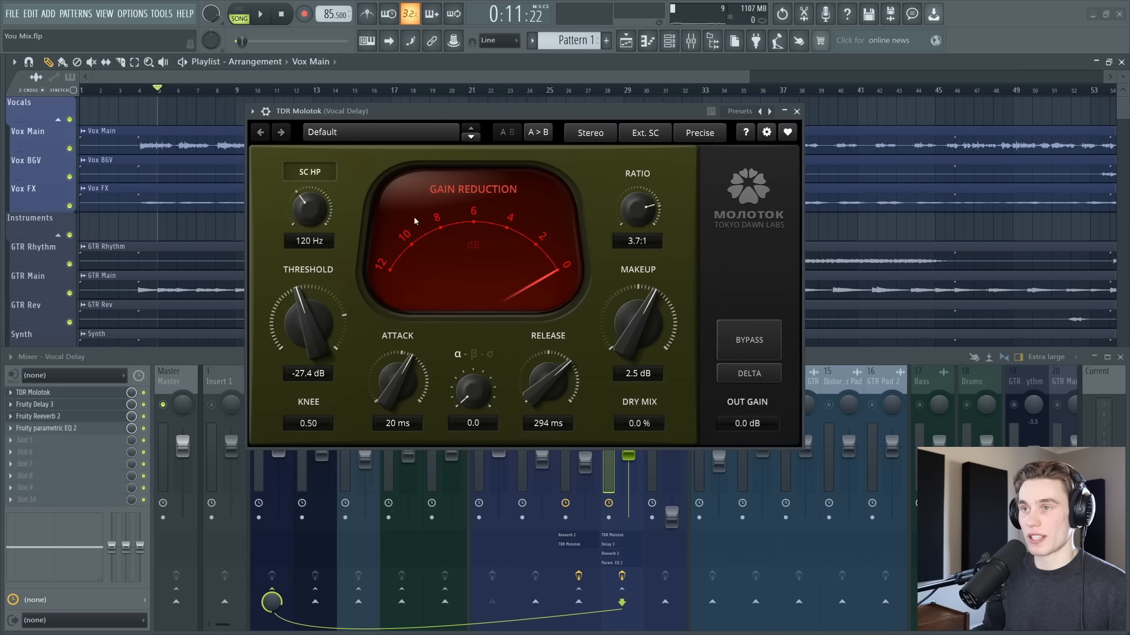
{"action": "key", "text": "space"}
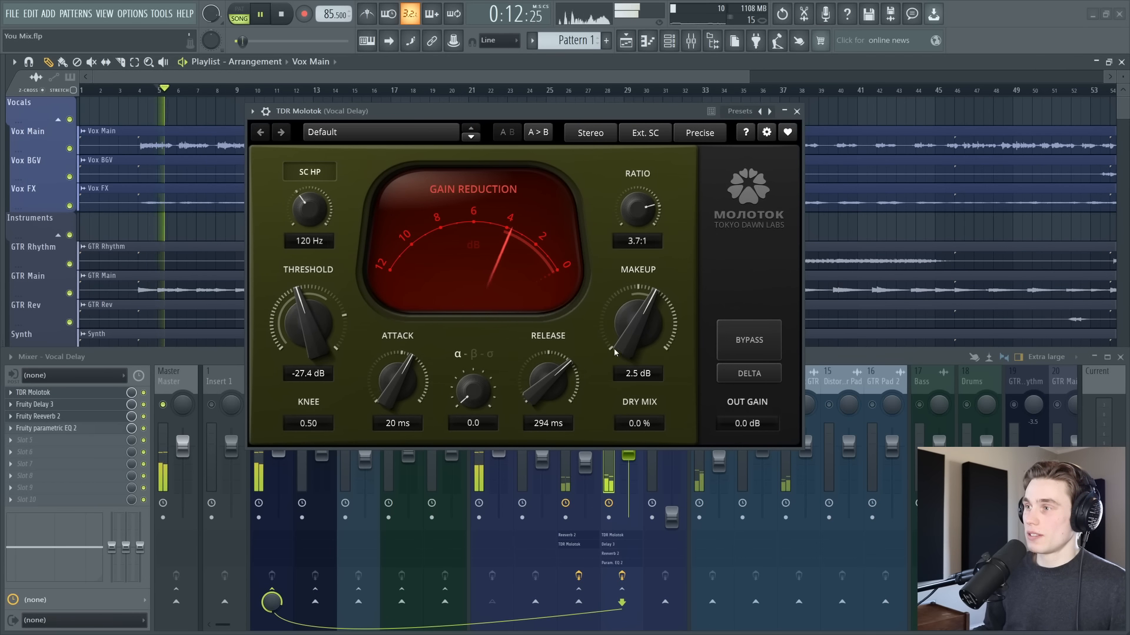
{"action": "key", "text": "space"}
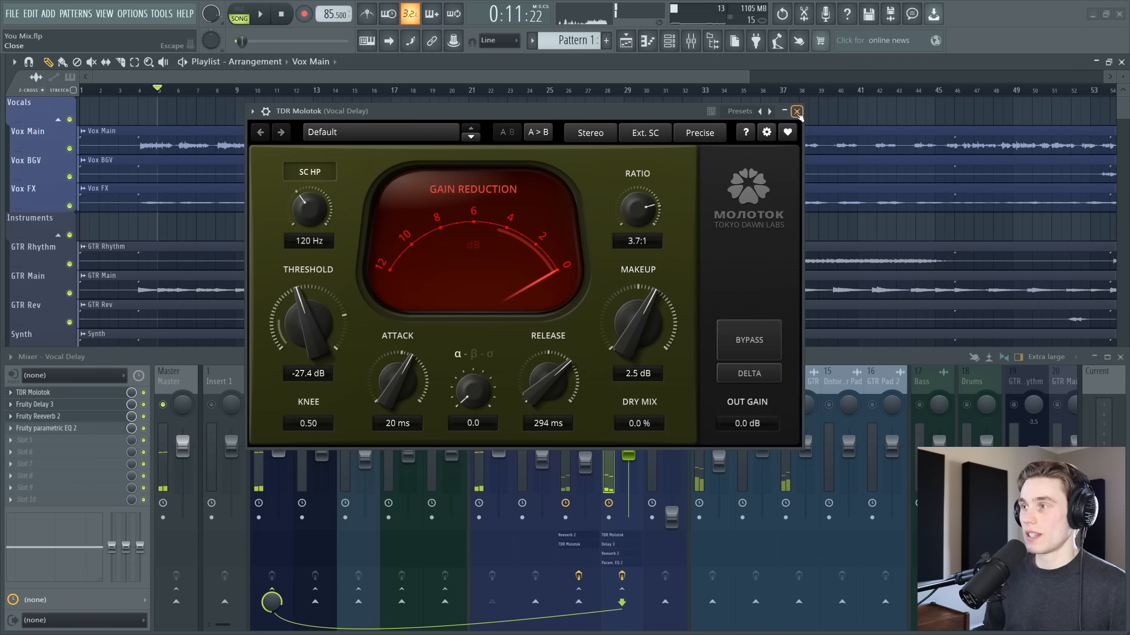
{"action": "left_click", "coordinate": [797, 112]}
{"action": "left_click", "coordinate": [655, 177]}
{"action": "left_click", "coordinate": [782, 151]}
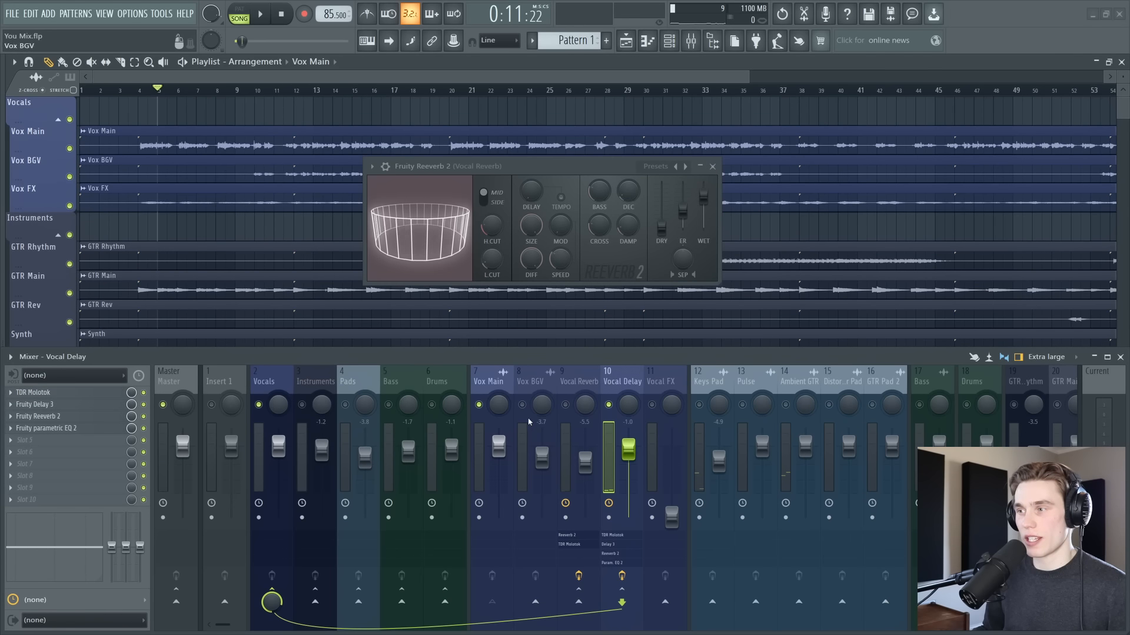
Clear the Vox Main solo, solo the Vocals bus and set the Vocal Delay fader to -3.4 dB during playback.
{"action": "left_click", "coordinate": [523, 405]}
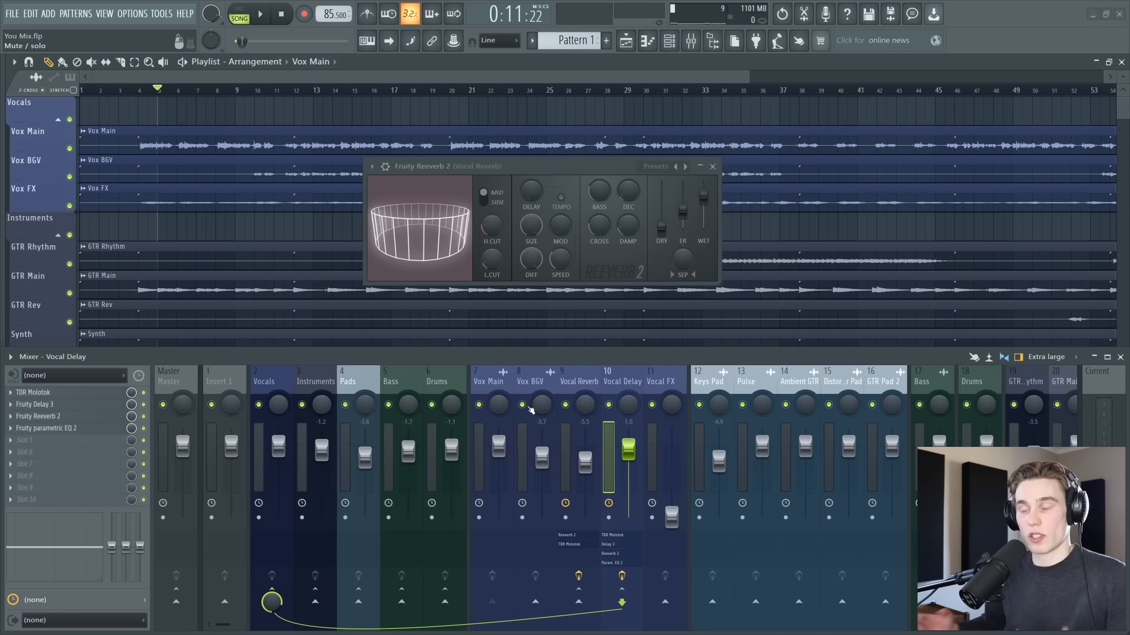
{"action": "right_click", "coordinate": [259, 405]}
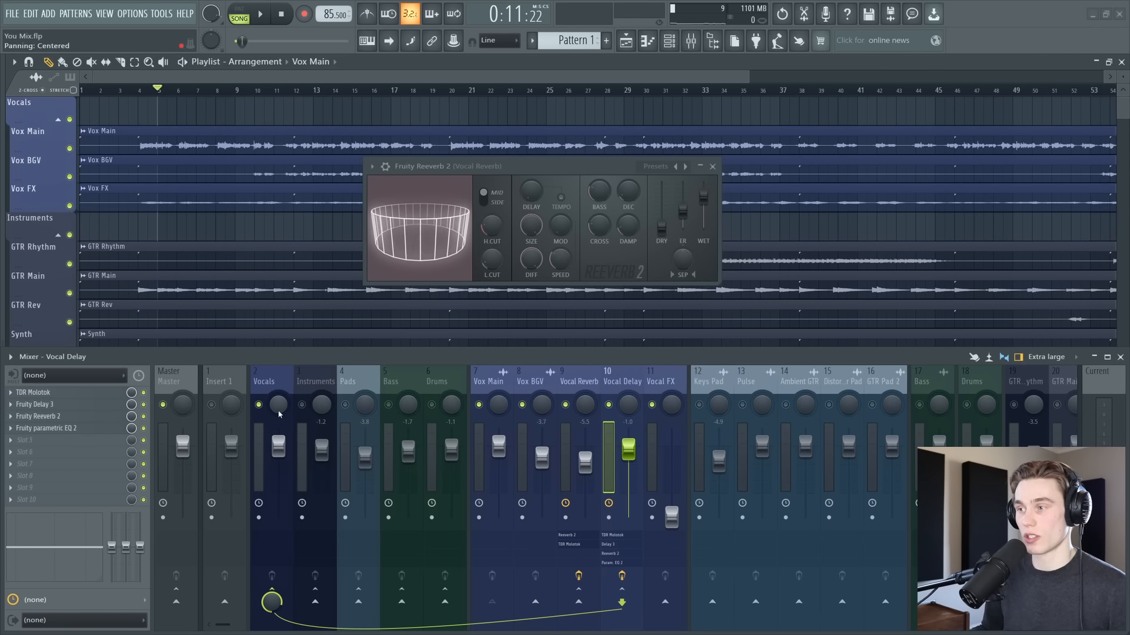
{"action": "key", "text": "space"}
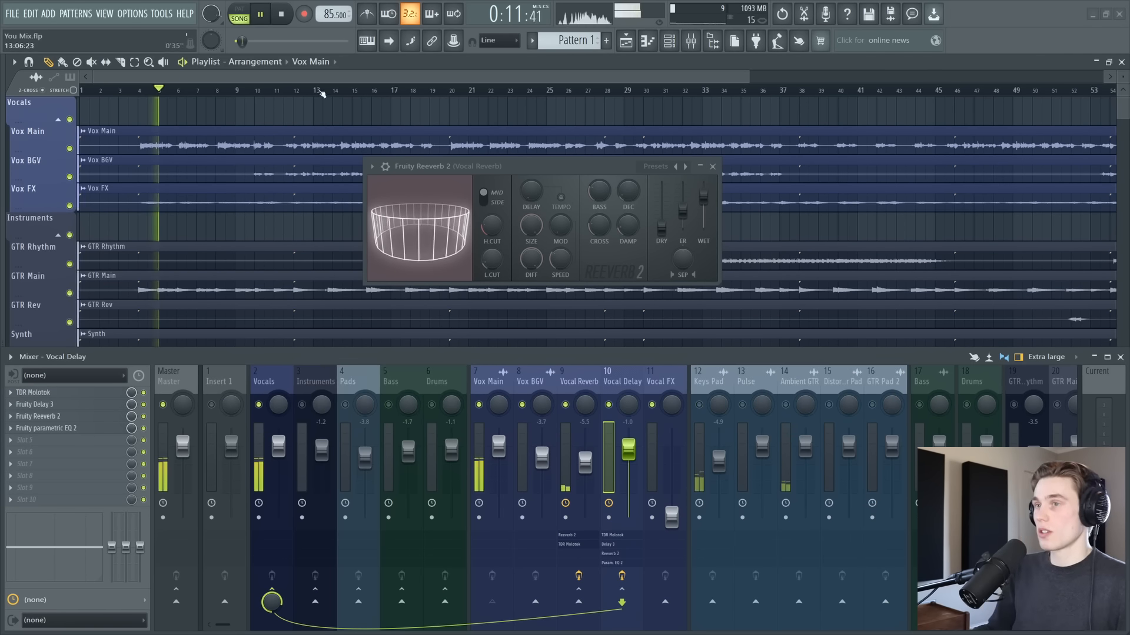
{"action": "left_click", "coordinate": [712, 166]}
{"action": "left_click_drag", "start_coordinate": [628, 449], "coordinate": [628, 457]}
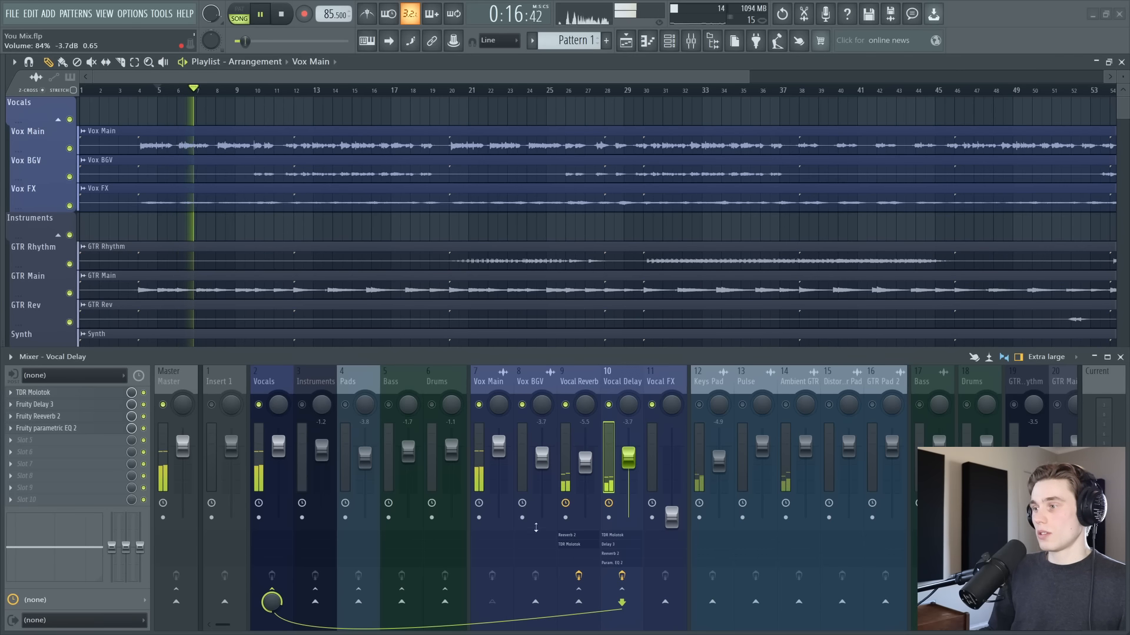
{"action": "scroll", "coordinate": [629, 456], "scroll_direction": "up", "scroll_amount": 2}
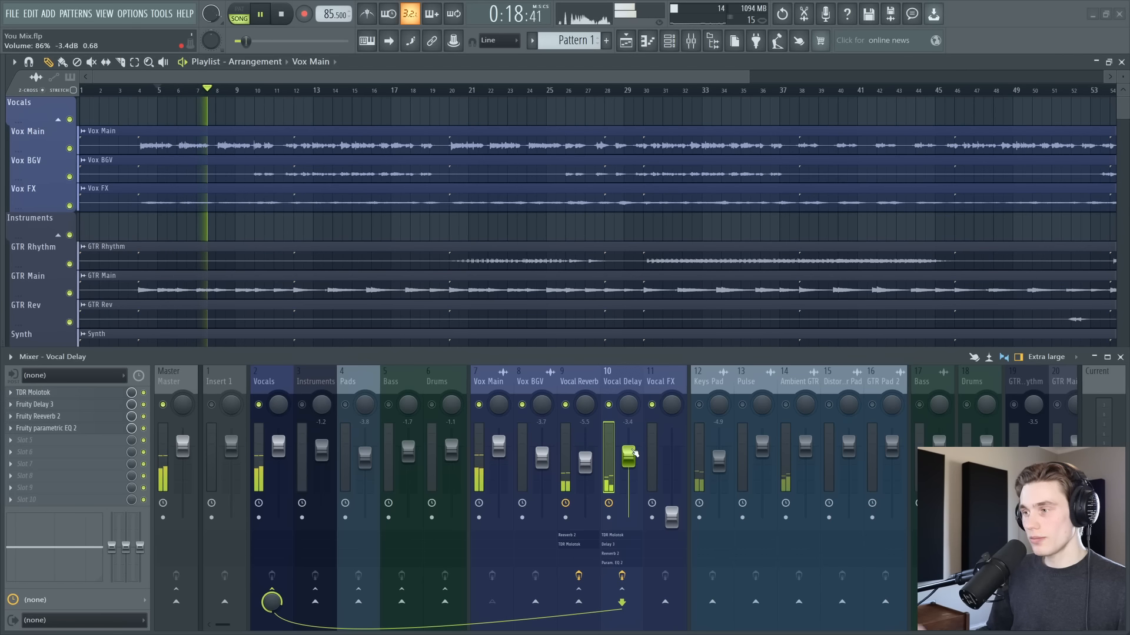
{"action": "key", "text": "space"}
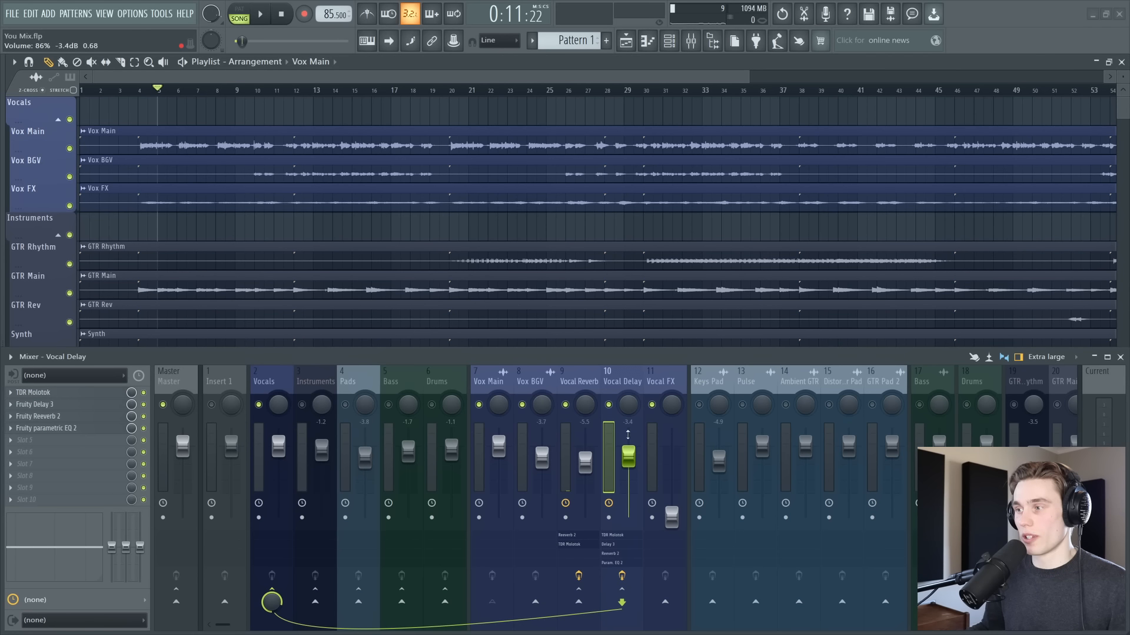
Set the Vocal Delay fader to -2.2 dB and audition it with the soloed Vocals bus.
{"action": "left_click", "coordinate": [580, 382]}
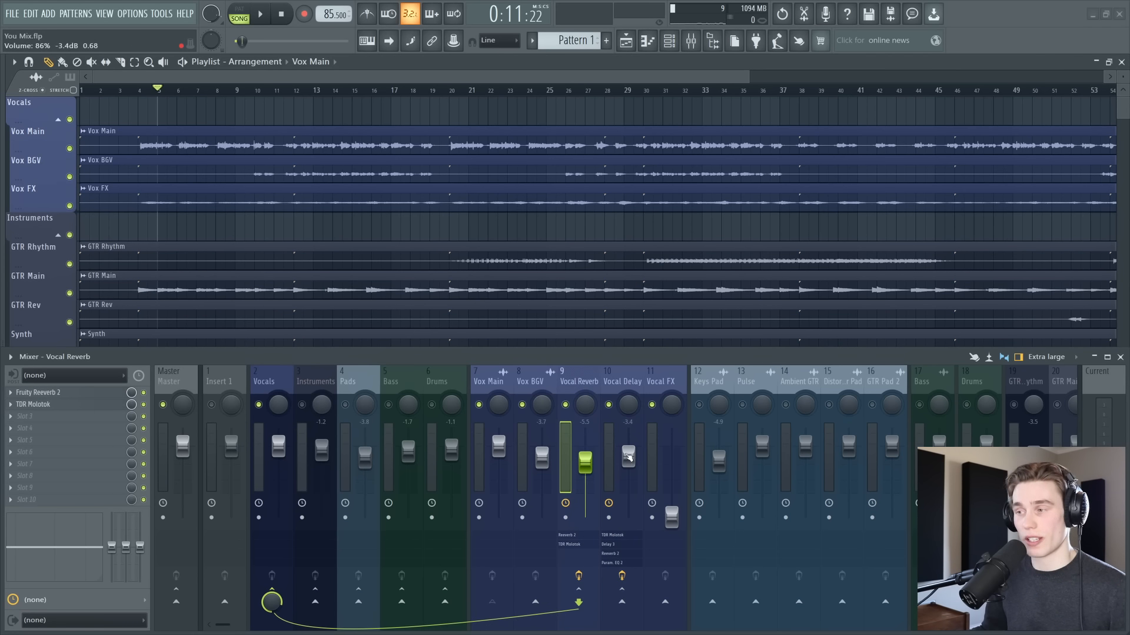
{"action": "left_click_drag", "start_coordinate": [623, 461], "coordinate": [622, 455]}
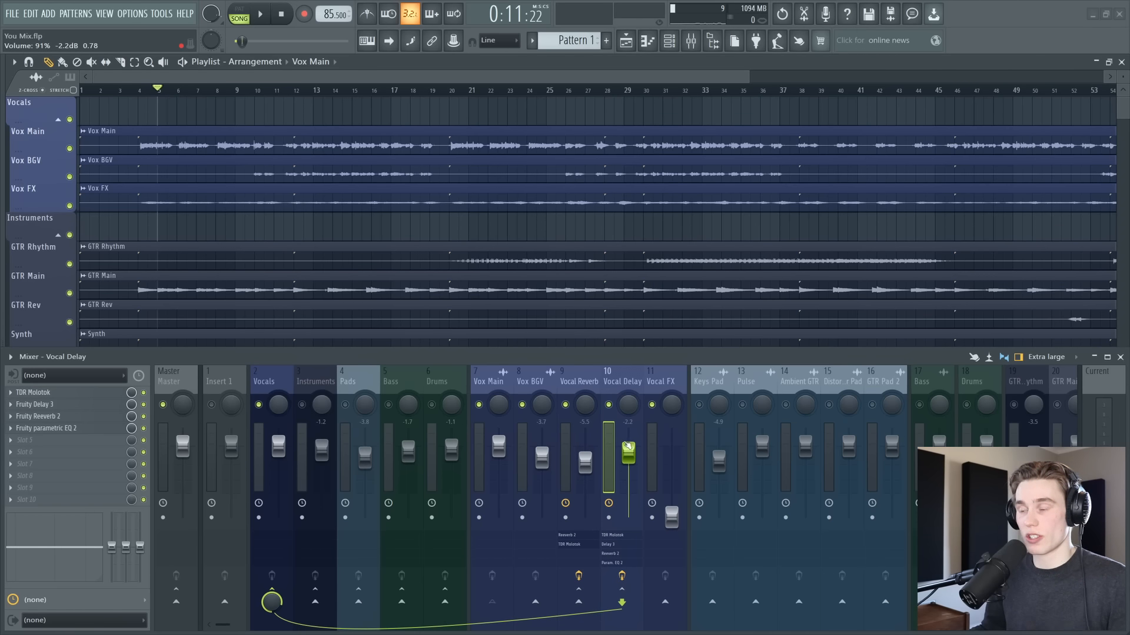
{"action": "key", "text": "space"}
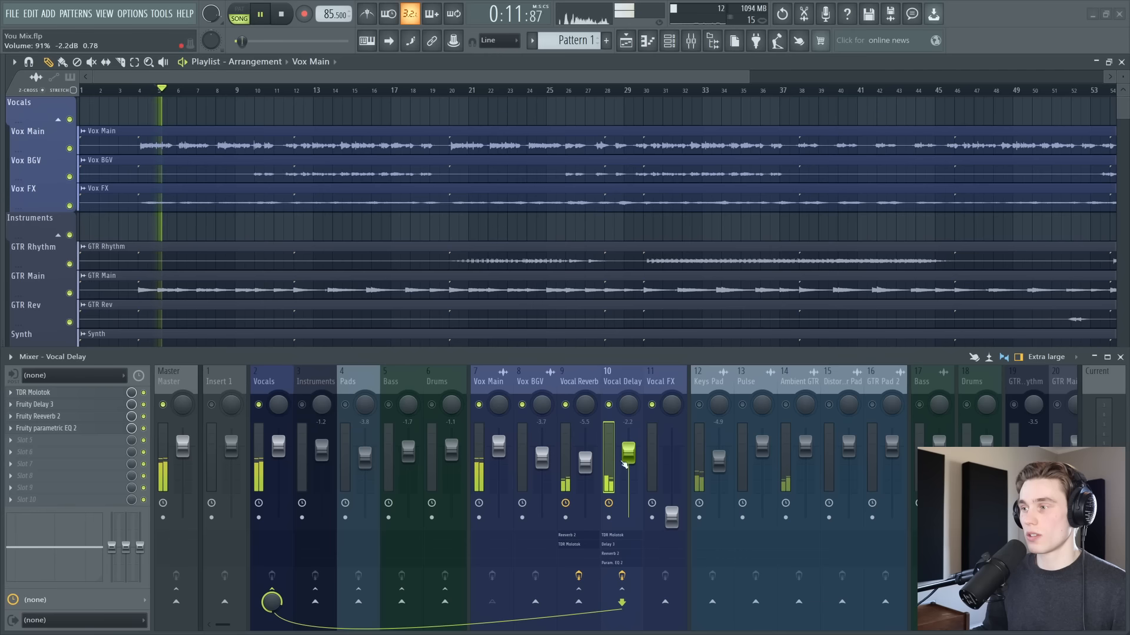
{"action": "key", "text": "space"}
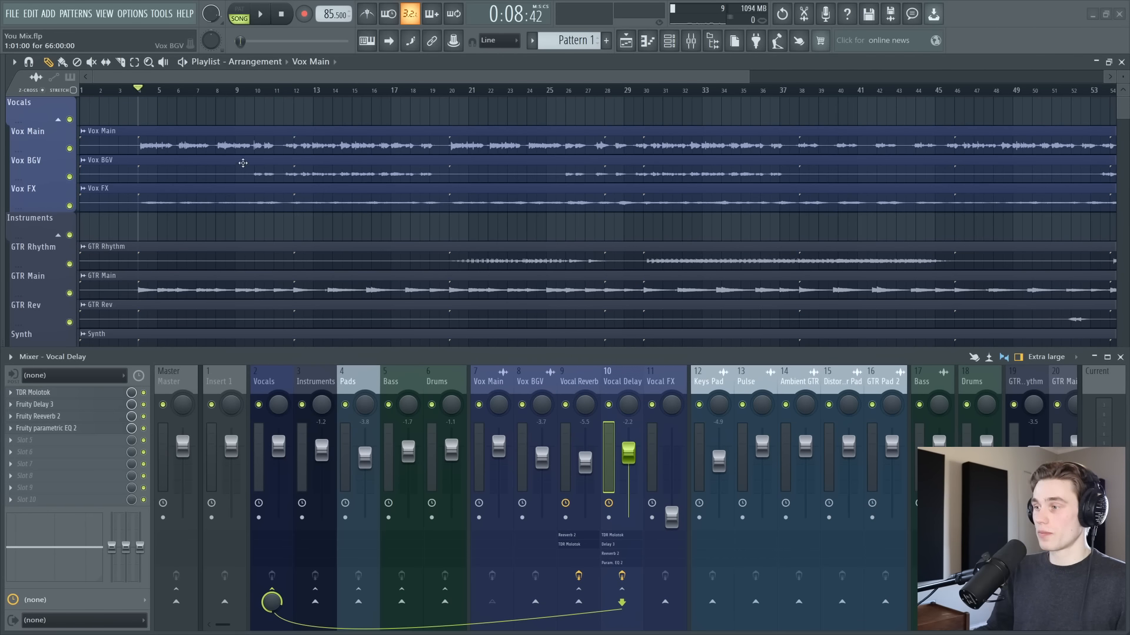
Clear the Vocals solo, then lower Vocal Delay to -6.6 dB and Vocal Reverb to -8.1 dB against the full mix.
{"action": "key", "text": "space"}
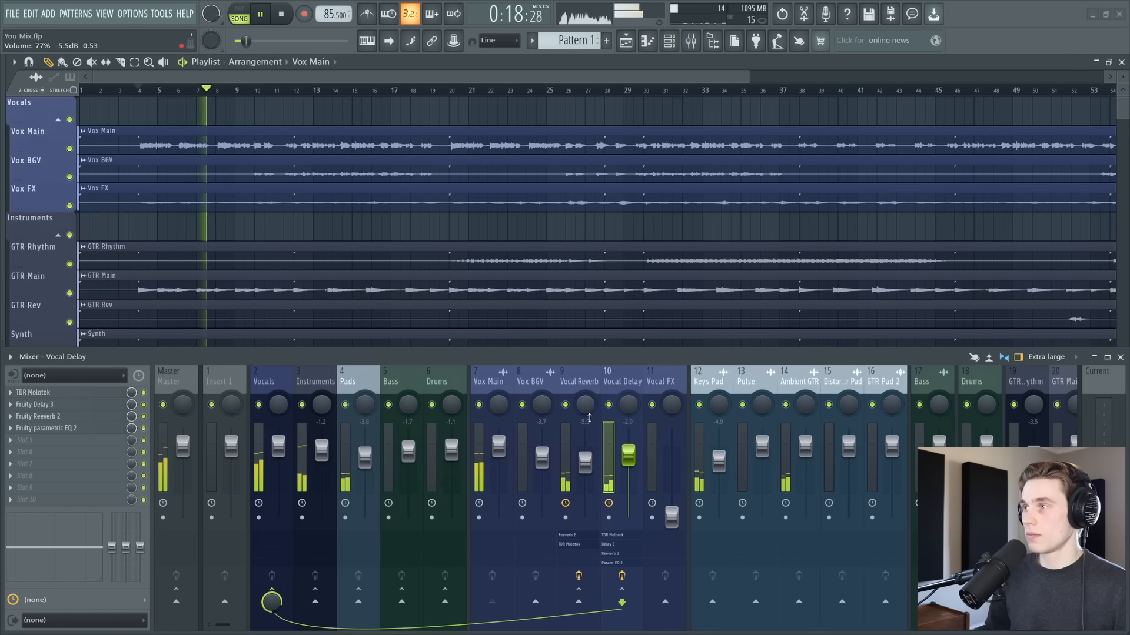
{"action": "key", "text": "space"}
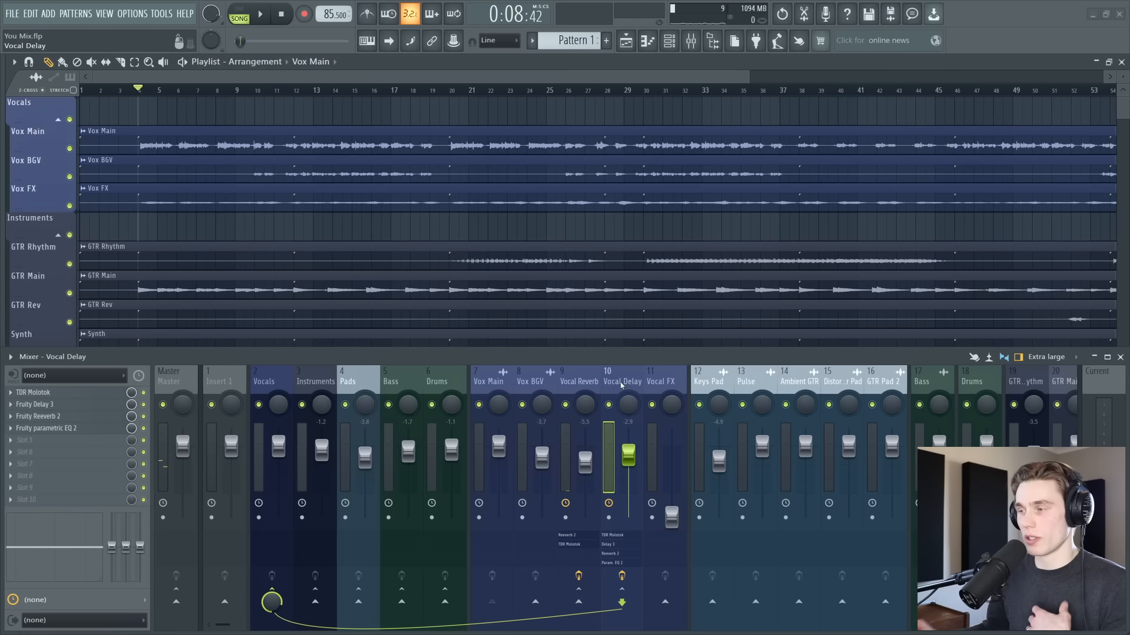
{"action": "left_click", "coordinate": [593, 385]}
{"action": "left_click_drag", "start_coordinate": [630, 456], "coordinate": [586, 475]}
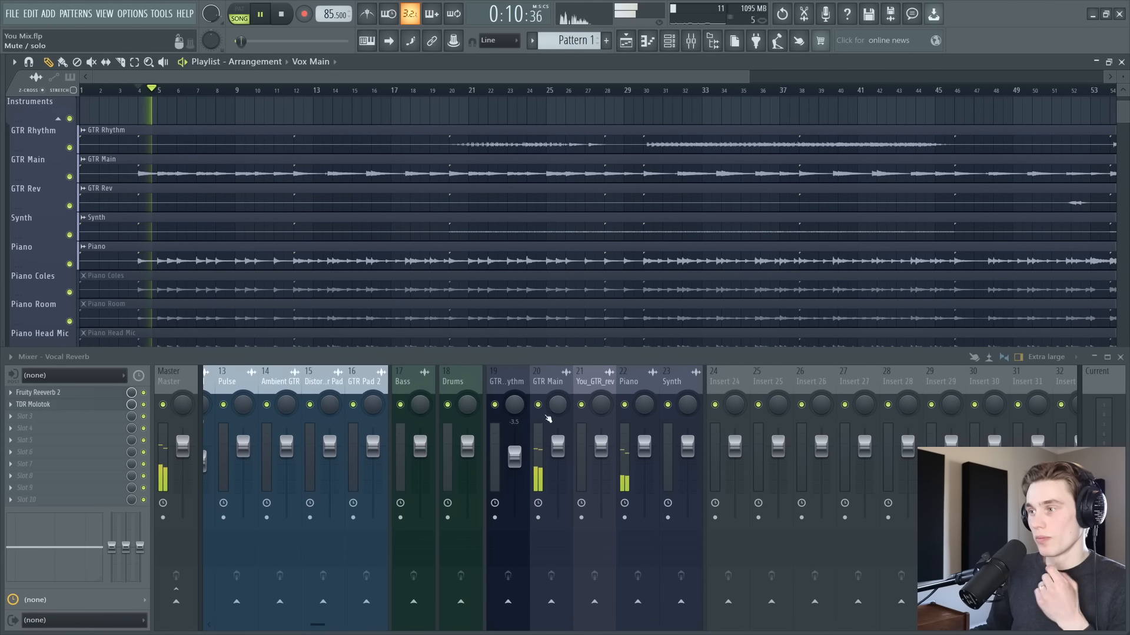
Solo GTR Main and Piano in turn during playback to compare how their sounds overlap.
{"action": "right_click", "coordinate": [538, 404]}
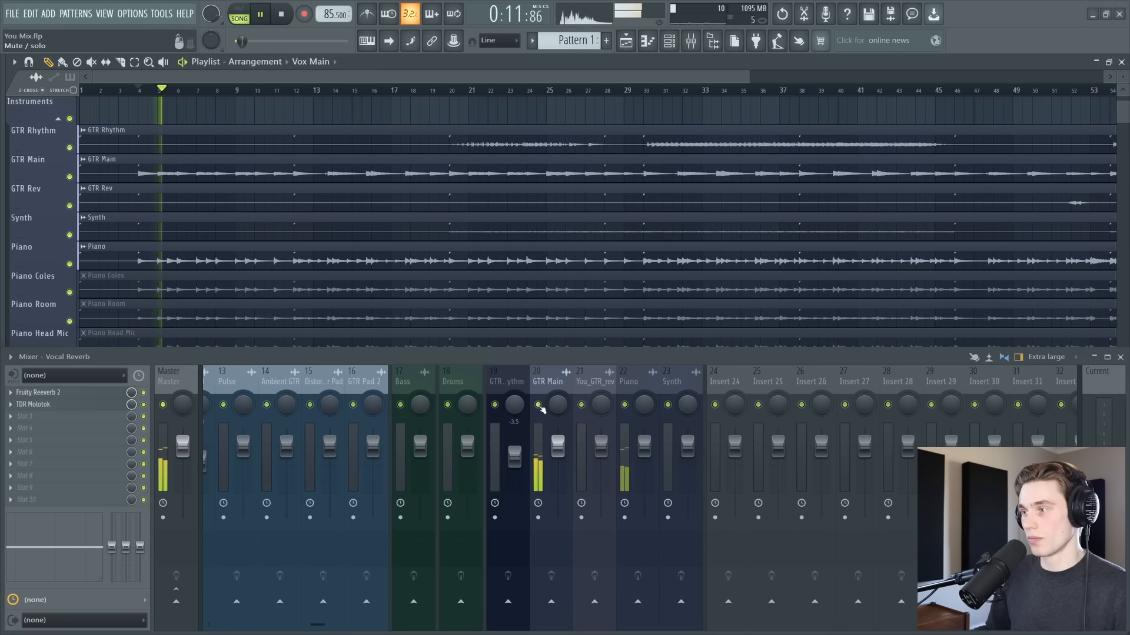
{"action": "right_click", "coordinate": [625, 406]}
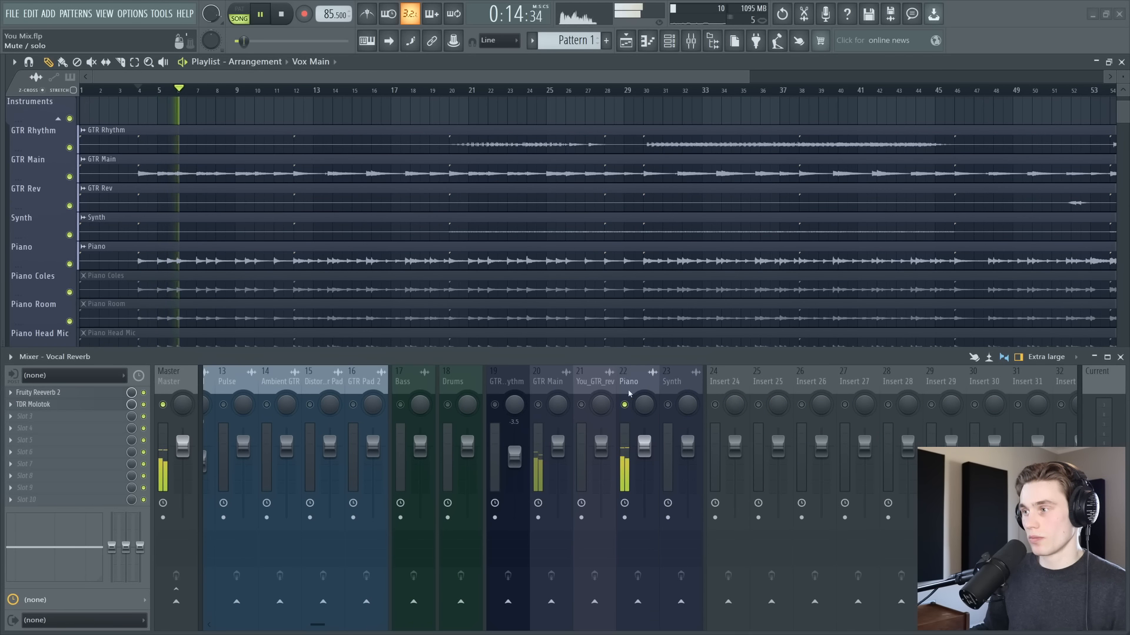
{"action": "key", "text": "space"}
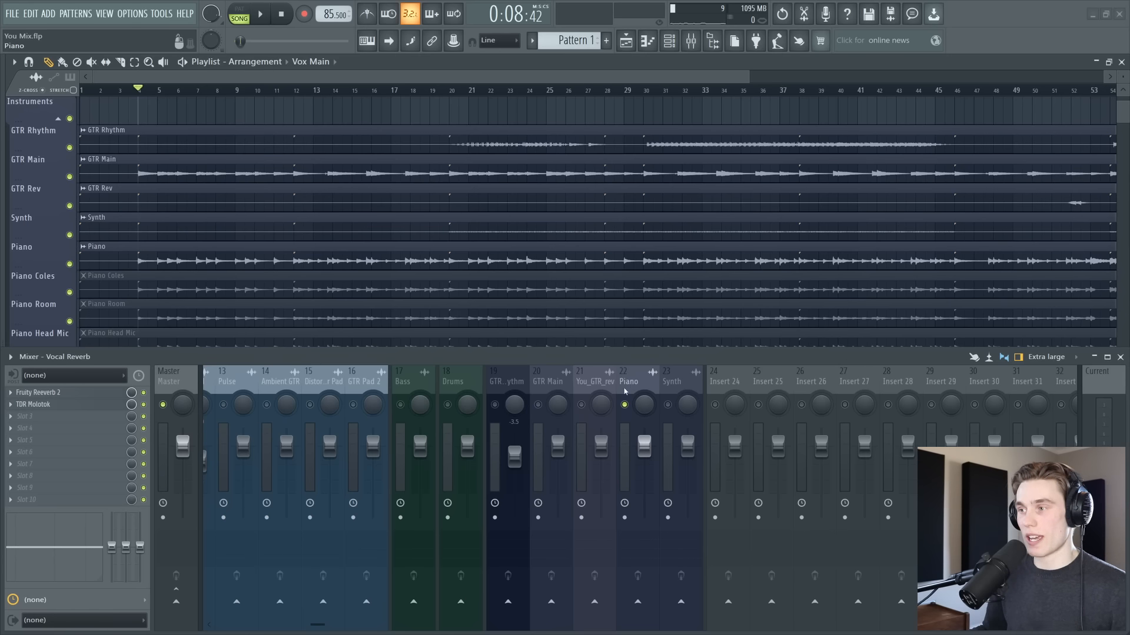
Solo GTR Main and load Fruity Parametric EQ 2 into its first effect slot.
{"action": "right_click", "coordinate": [538, 405]}
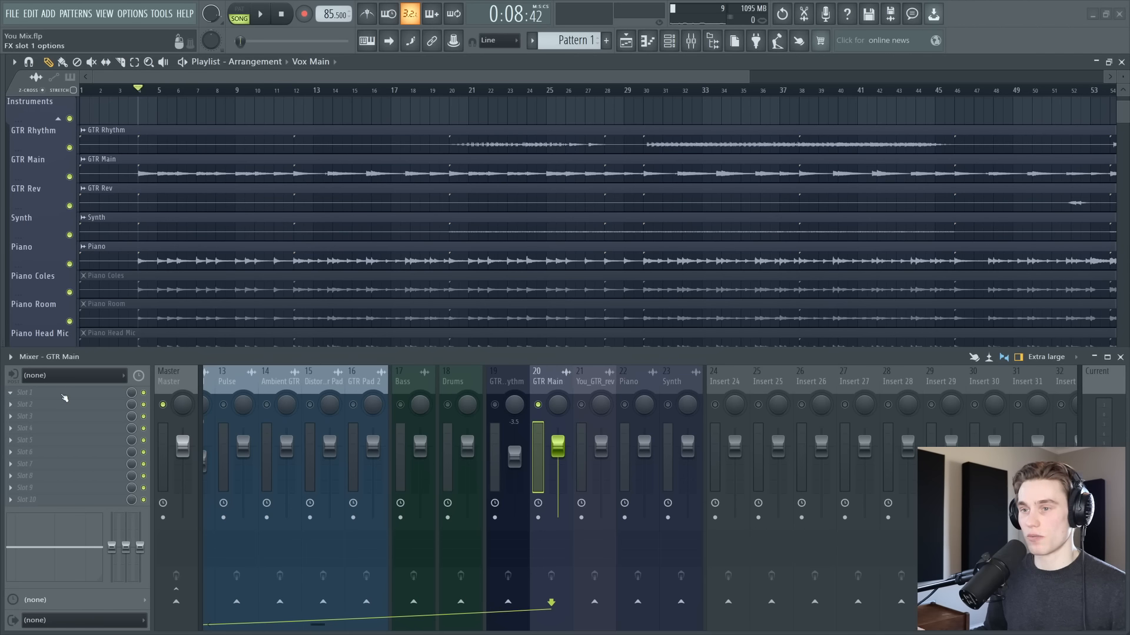
{"action": "left_click", "coordinate": [65, 398]}
{"action": "mouse_move", "coordinate": [118, 375]}
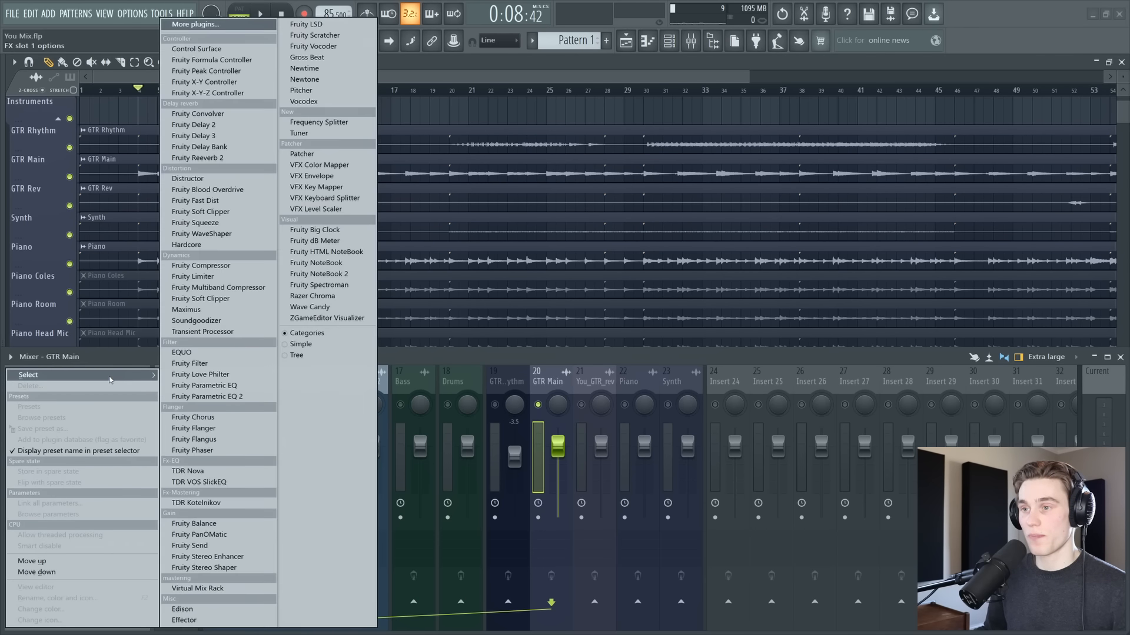
{"action": "left_click", "coordinate": [188, 398]}
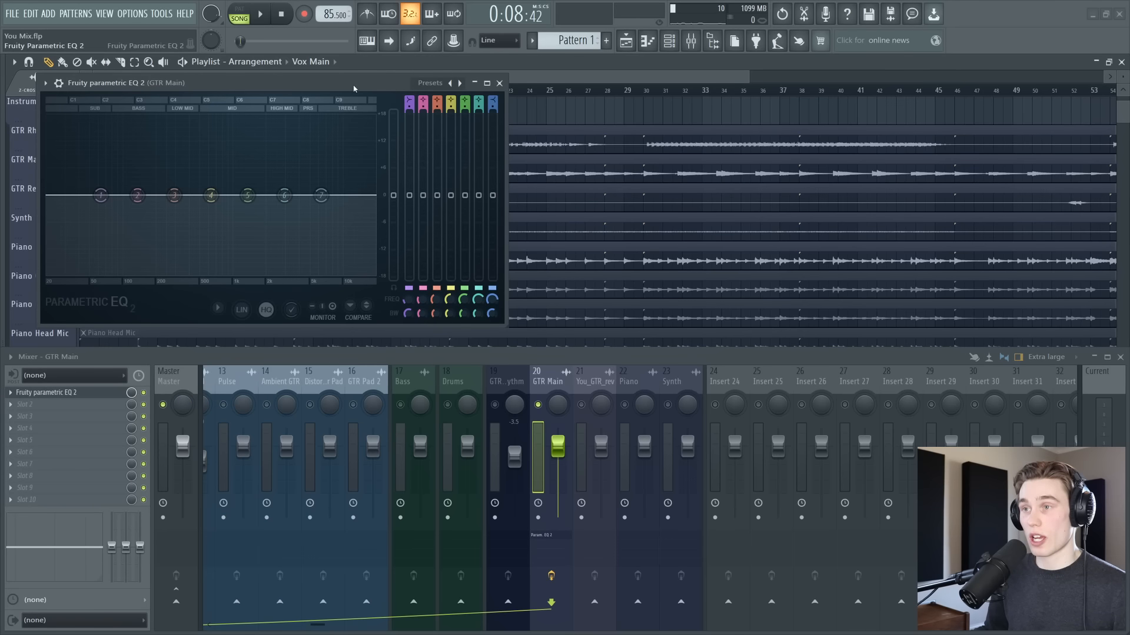
{"action": "left_click_drag", "start_coordinate": [323, 82], "coordinate": [467, 129]}
With Piano also audible, cut GTR Main's EQ band 2 below 200 Hz by about 7 dB and boost band 5 just above 2 kHz by about 3 dB.
{"action": "left_click_drag", "start_coordinate": [251, 239], "coordinate": [258, 267]}
{"action": "left_click_drag", "start_coordinate": [342, 125], "coordinate": [439, 100]}
{"action": "key", "text": "space"}
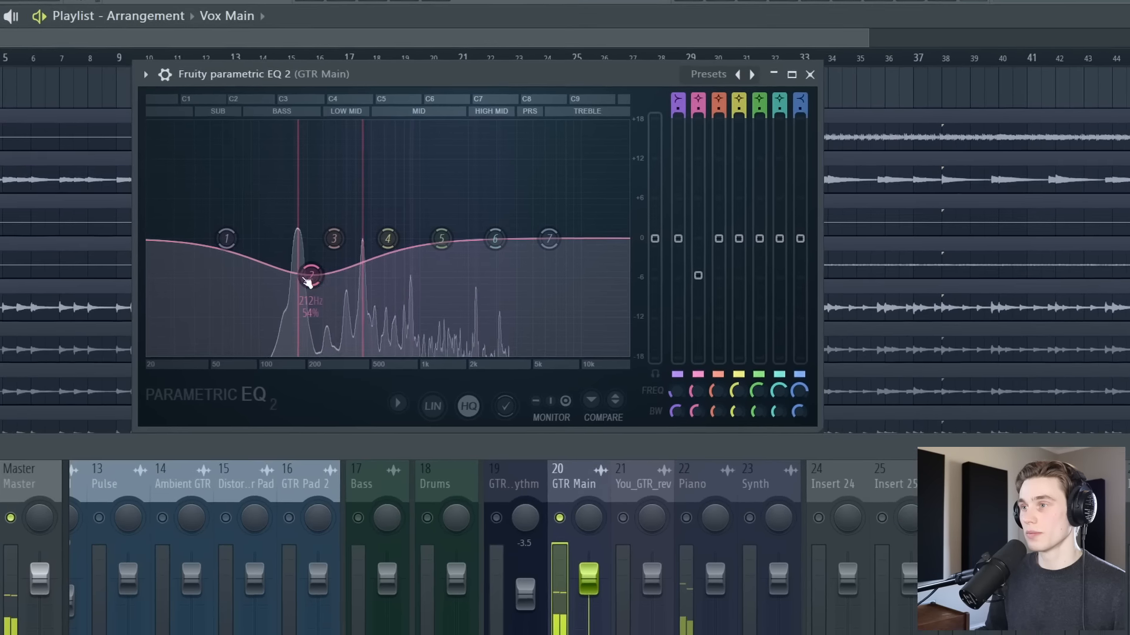
{"action": "left_click_drag", "start_coordinate": [354, 242], "coordinate": [363, 211]}
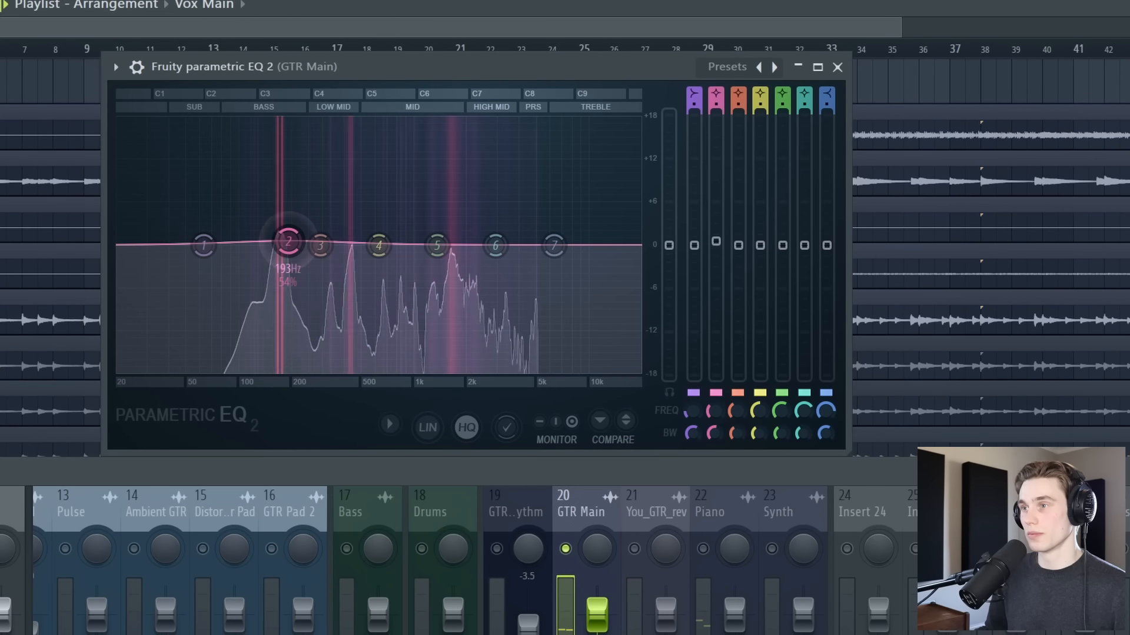
{"action": "left_click_drag", "start_coordinate": [289, 242], "coordinate": [272, 294]}
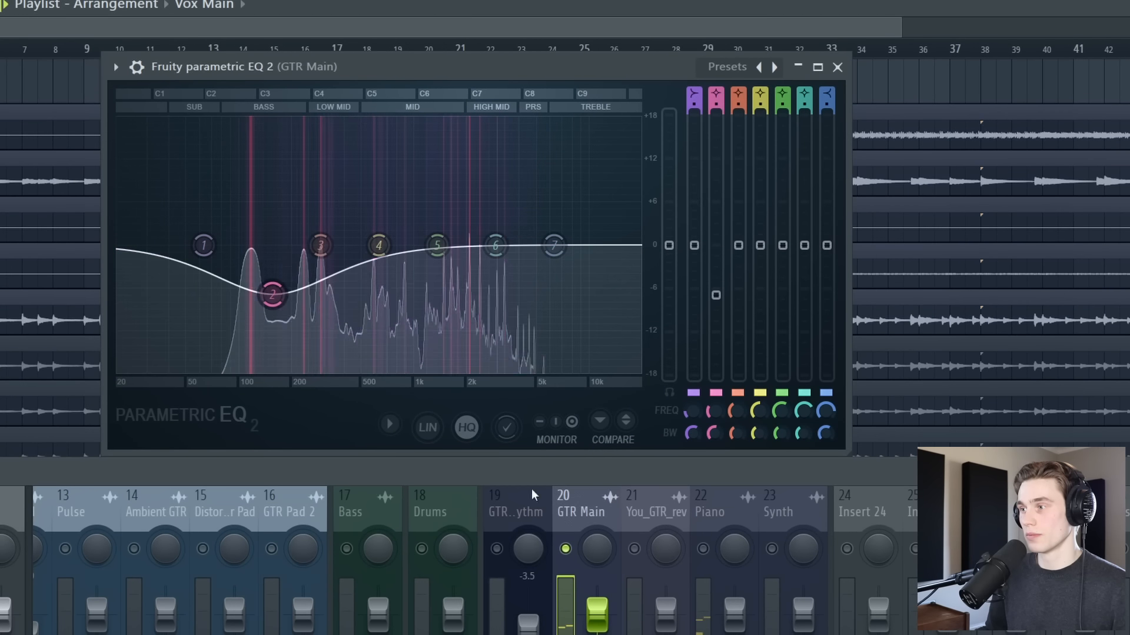
{"action": "left_click", "coordinate": [702, 548]}
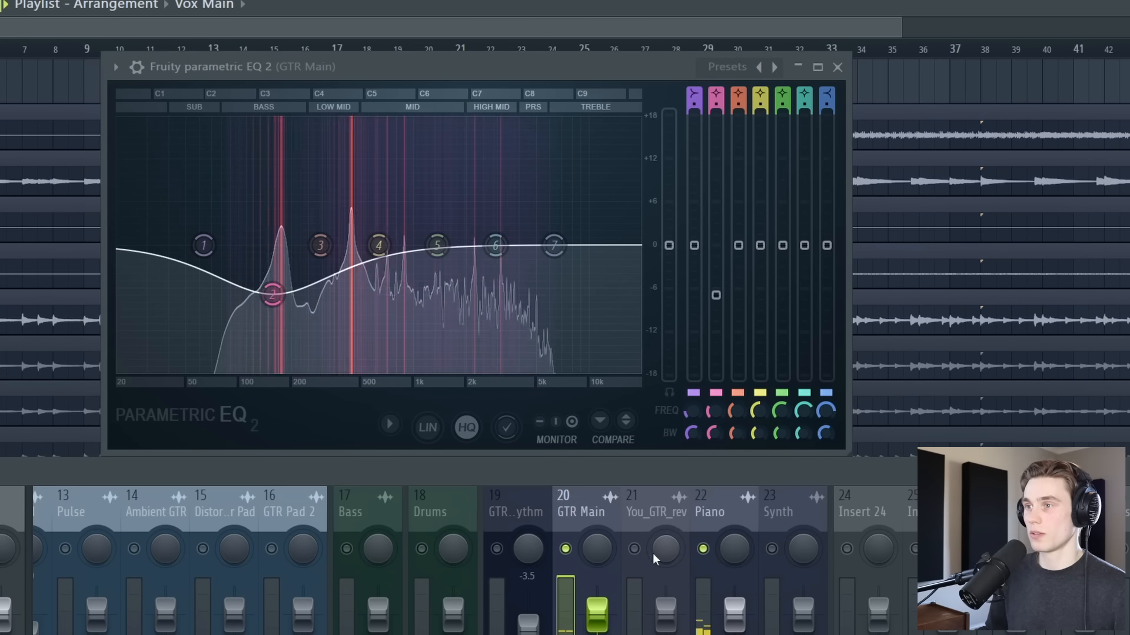
{"action": "left_click_drag", "start_coordinate": [273, 295], "coordinate": [276, 298]}
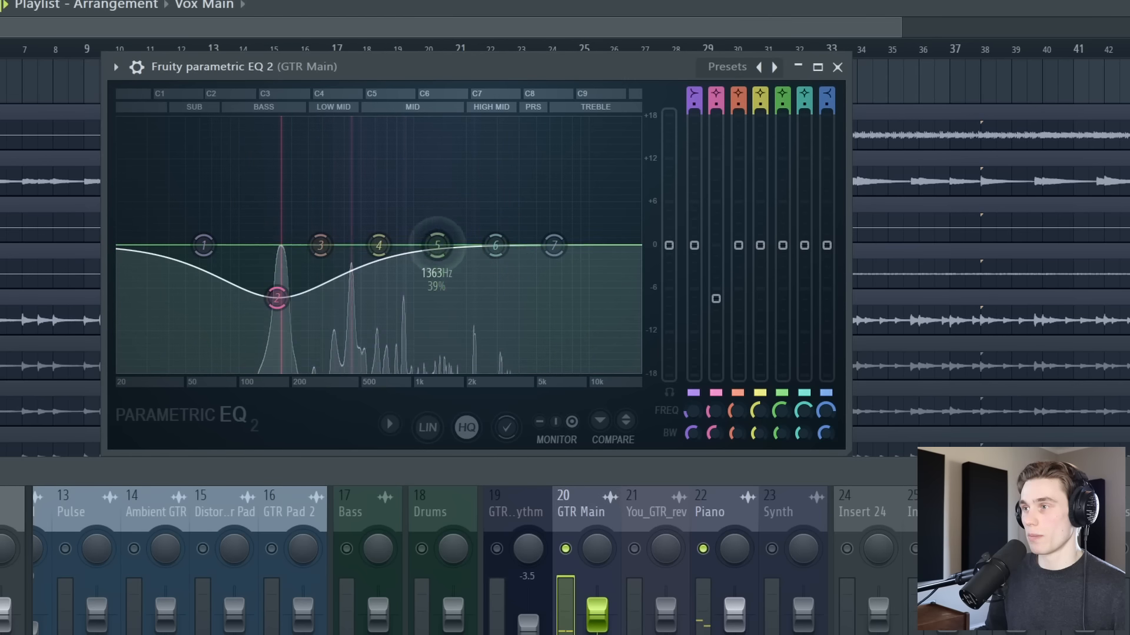
{"action": "left_click_drag", "start_coordinate": [436, 245], "coordinate": [475, 219]}
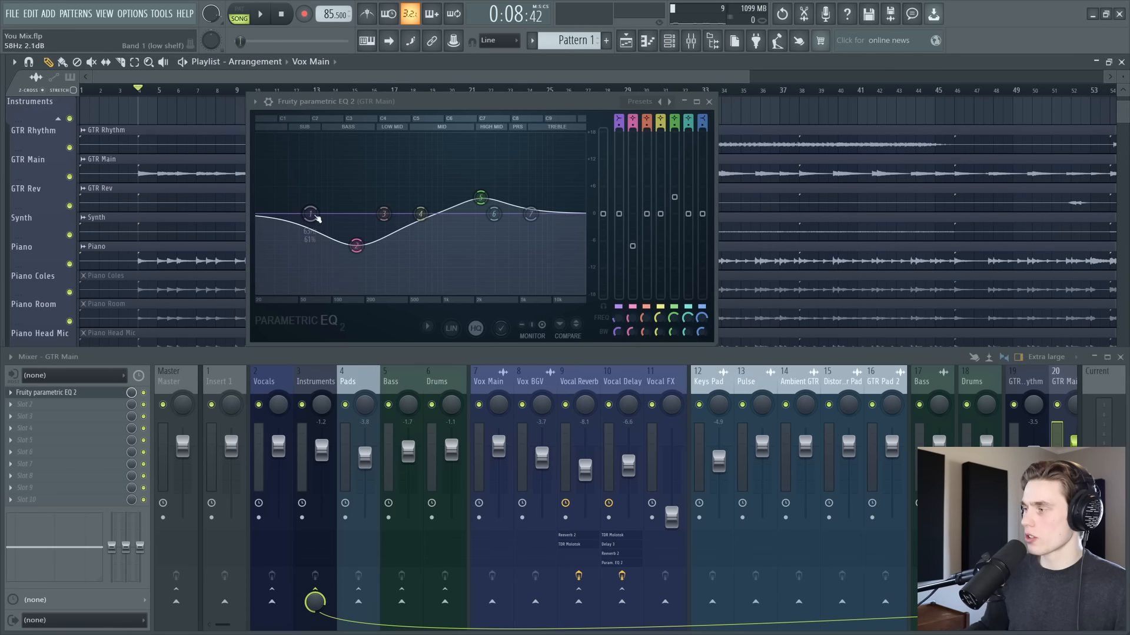
Close the guitar's EQ and lower the GTR Main fader to -0.9 dB while playing the full mix.
{"action": "key", "text": "space"}
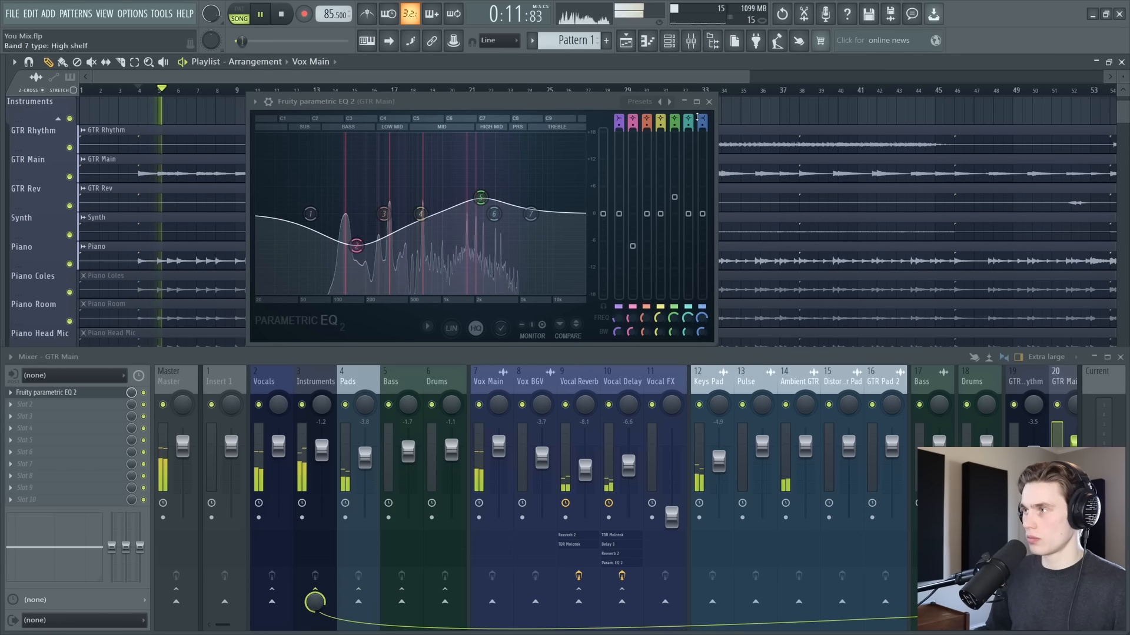
{"action": "left_click", "coordinate": [709, 102]}
{"action": "scroll", "coordinate": [700, 392], "scroll_direction": "down", "scroll_amount": 4}
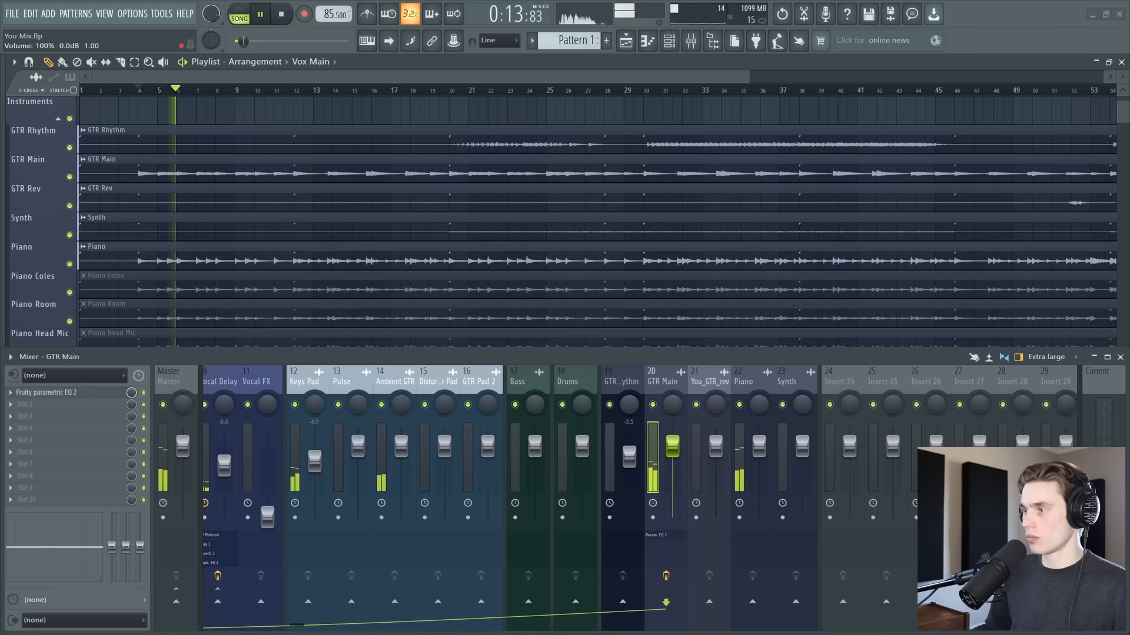
{"action": "scroll", "coordinate": [685, 453], "scroll_direction": "down", "scroll_amount": 2}
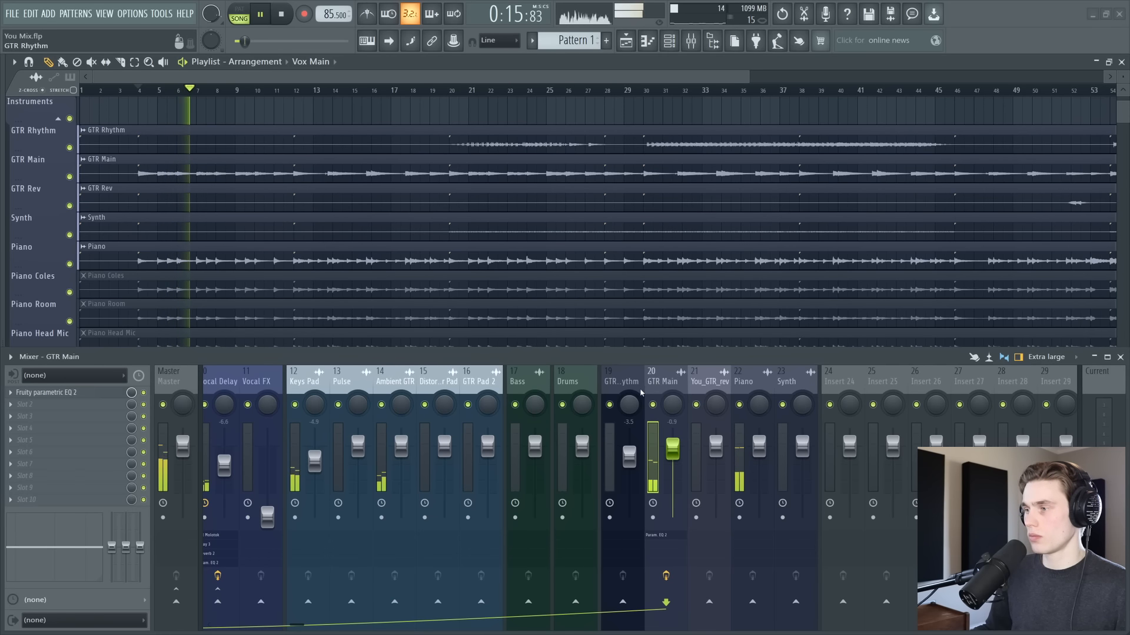
{"action": "key", "text": "space"}
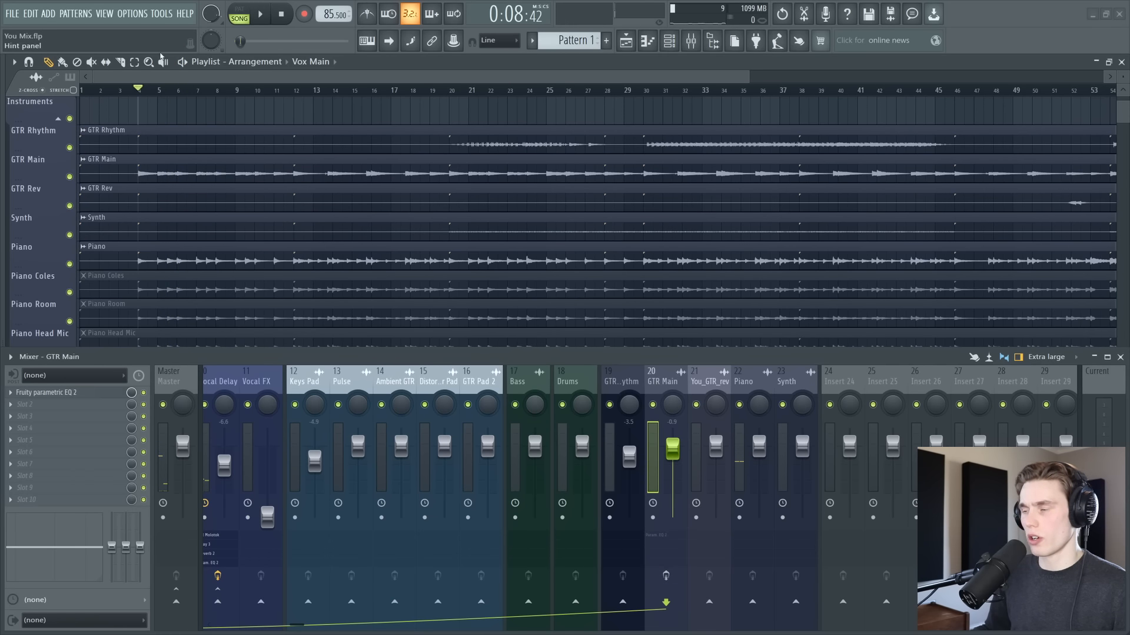
Compare the full mix with GTR Main's effects bypassed and enabled during playback.
{"action": "key", "text": "space"}
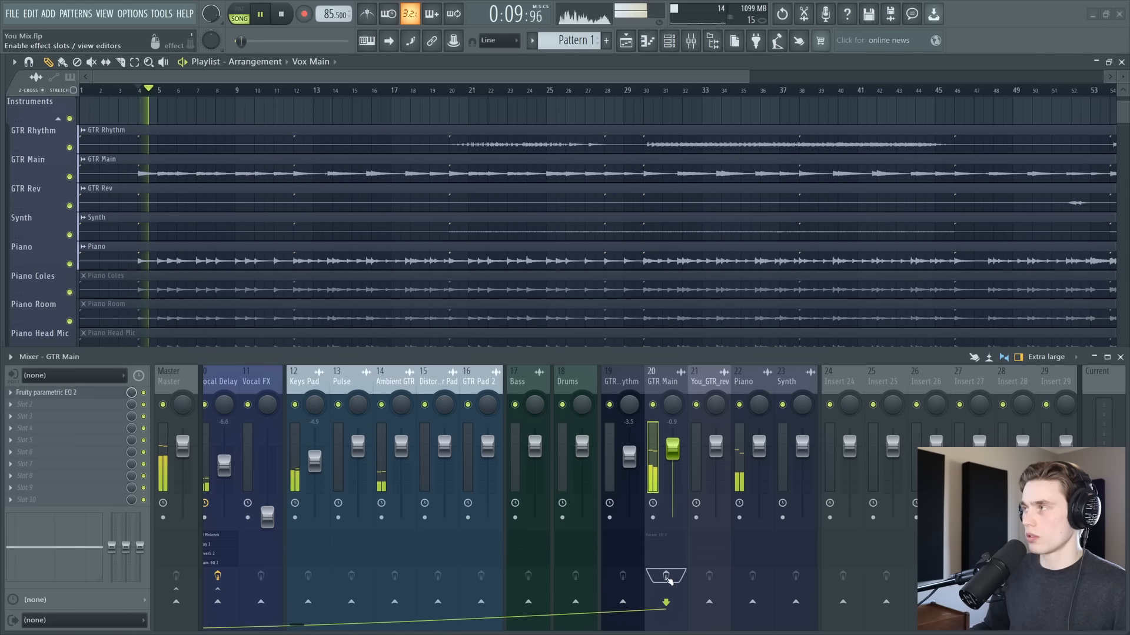
{"action": "key", "text": "space"}
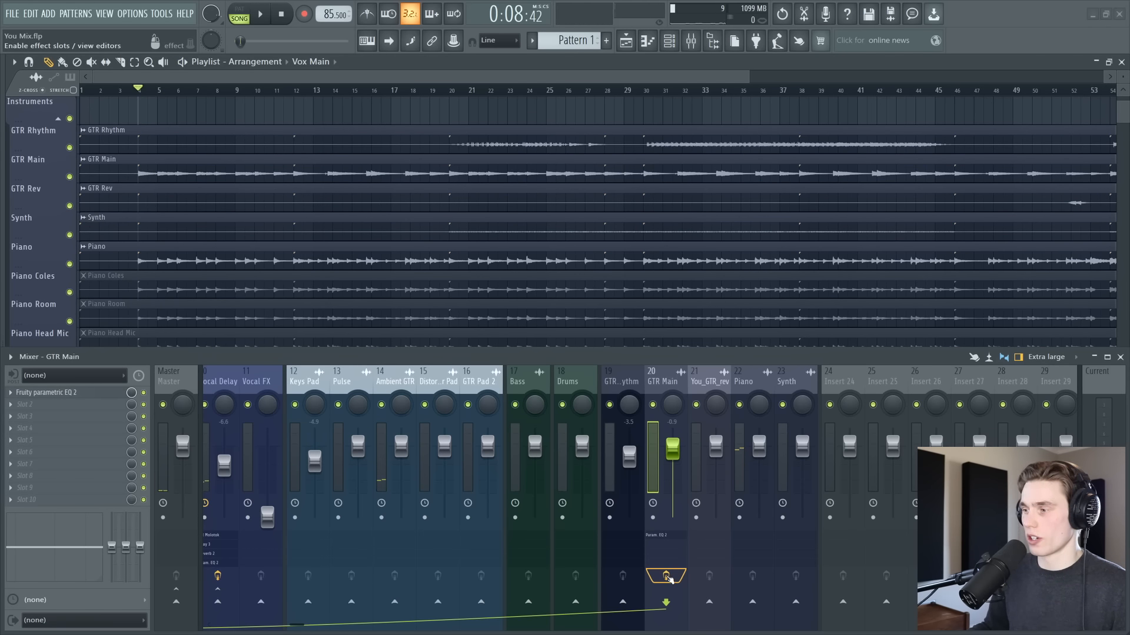
{"action": "key", "text": "space"}
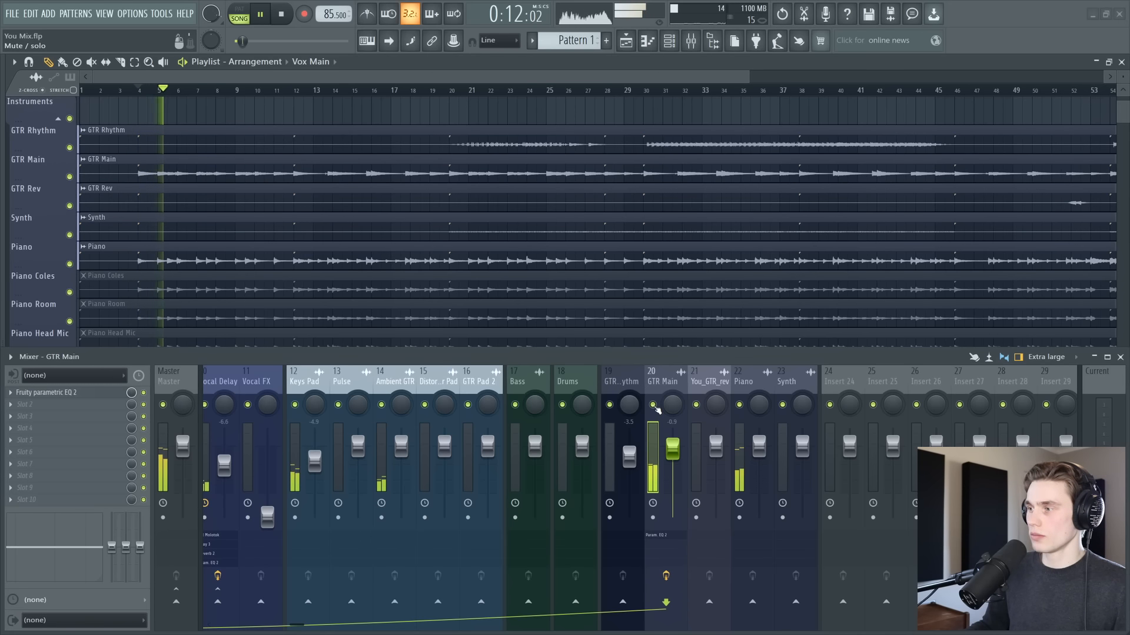
Solo the Piano mixer track and unmute the Piano Coles, Piano Room and Piano Head Mic clips in the playlist.
{"action": "key", "text": "space"}
{"action": "right_click", "coordinate": [740, 406]}
{"action": "scroll", "coordinate": [147, 221], "scroll_direction": "down", "scroll_amount": 4}
{"action": "scroll", "coordinate": [147, 222], "scroll_direction": "up", "scroll_amount": 2}
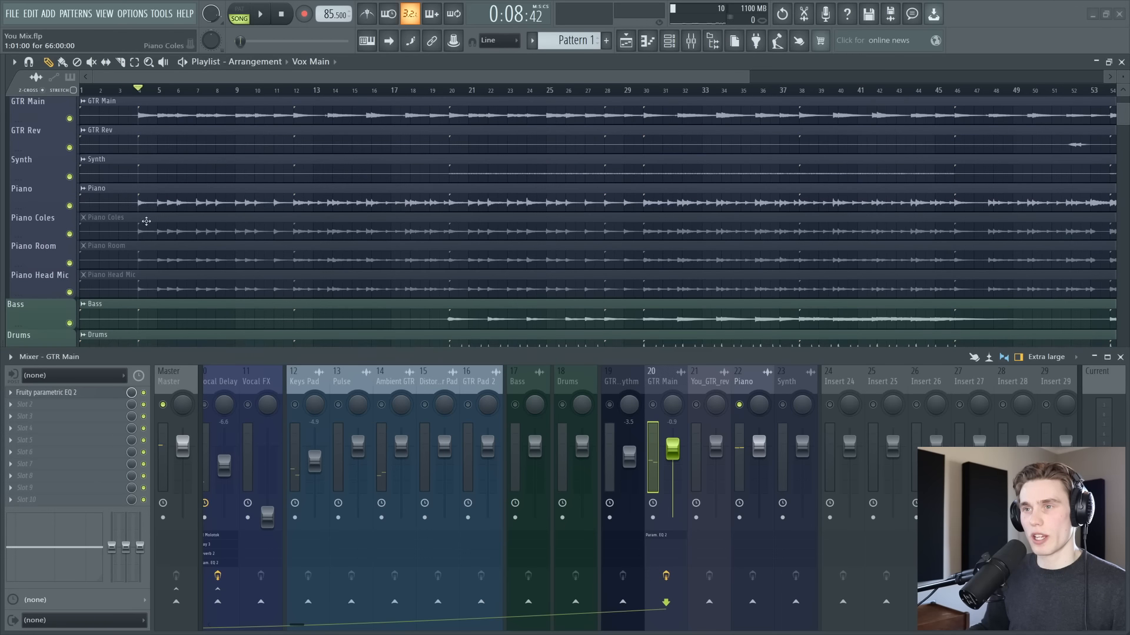
{"action": "scroll", "coordinate": [147, 221], "scroll_direction": "up", "scroll_amount": 2}
{"action": "scroll", "coordinate": [144, 90], "scroll_direction": "down", "scroll_amount": 1}
{"action": "scroll", "coordinate": [145, 89], "scroll_direction": "up", "scroll_amount": 3}
{"action": "left_click_drag", "start_coordinate": [151, 80], "coordinate": [95, 83]}
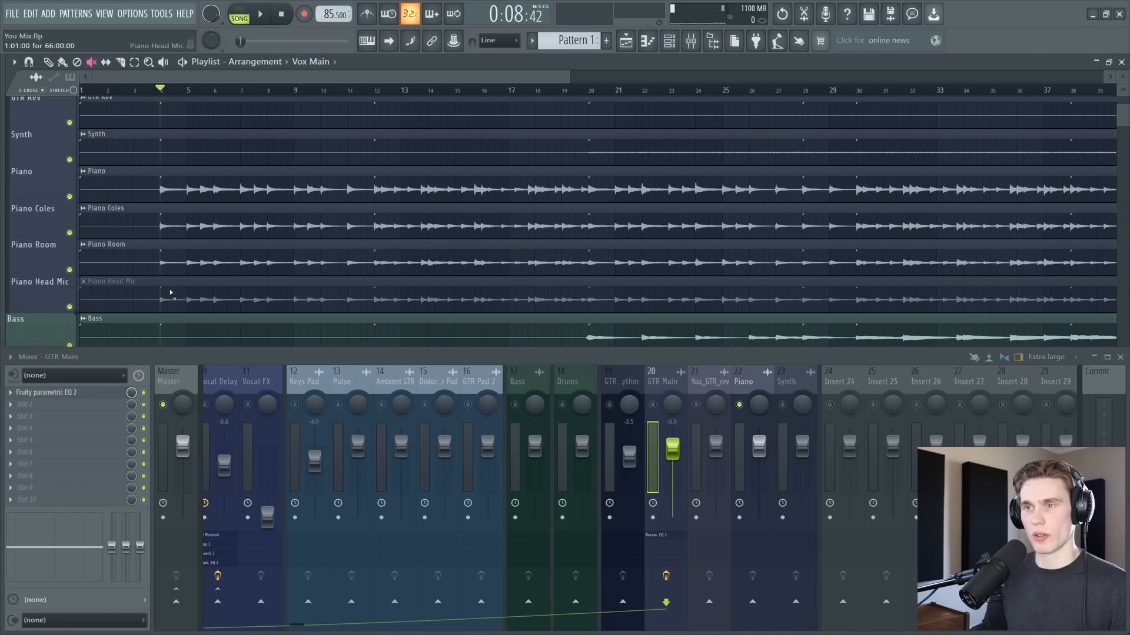
Solo the Piano Coles, Piano Room and Piano Head Mic playlist tracks one at a time and play each recording.
{"action": "right_click", "coordinate": [69, 233]}
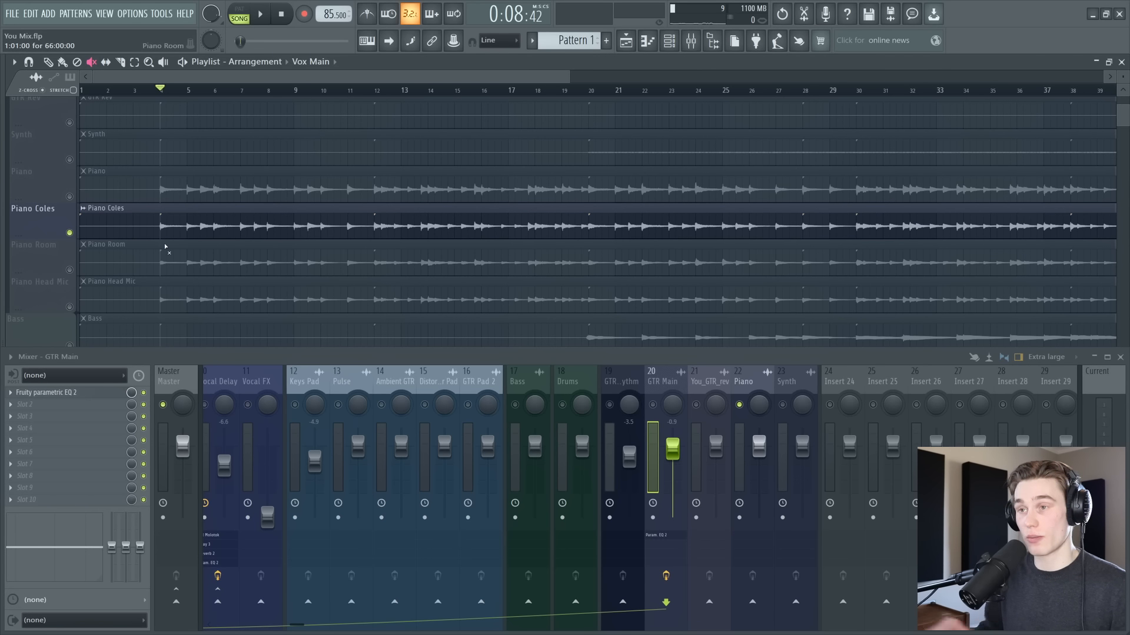
{"action": "key", "text": "space"}
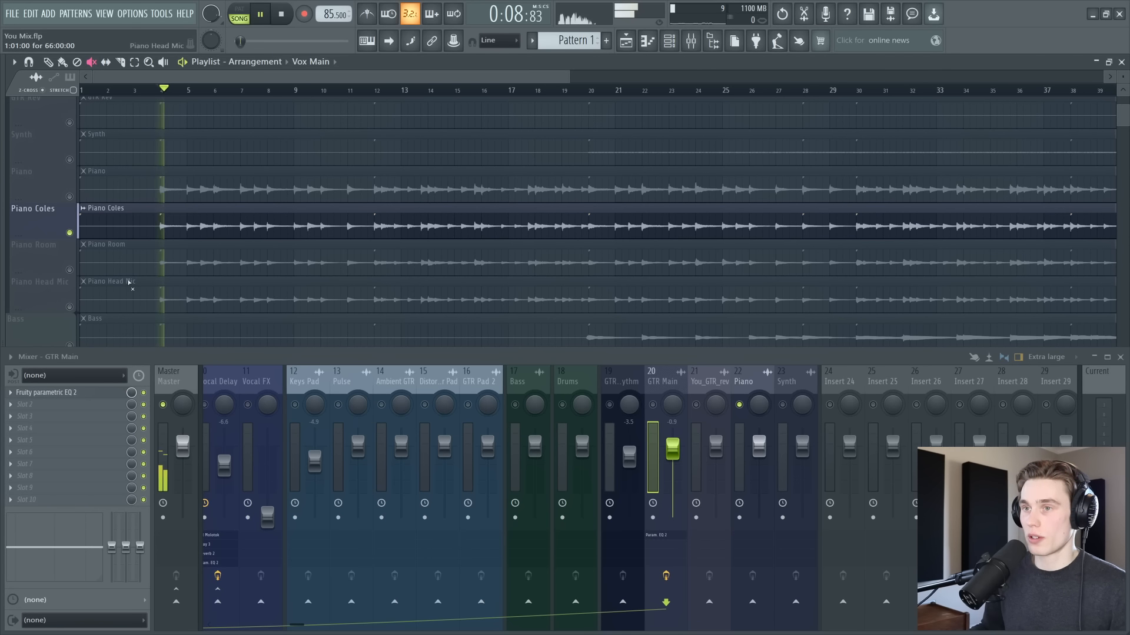
{"action": "right_click", "coordinate": [69, 269]}
{"action": "key", "text": "space"}
{"action": "key", "text": "space"}
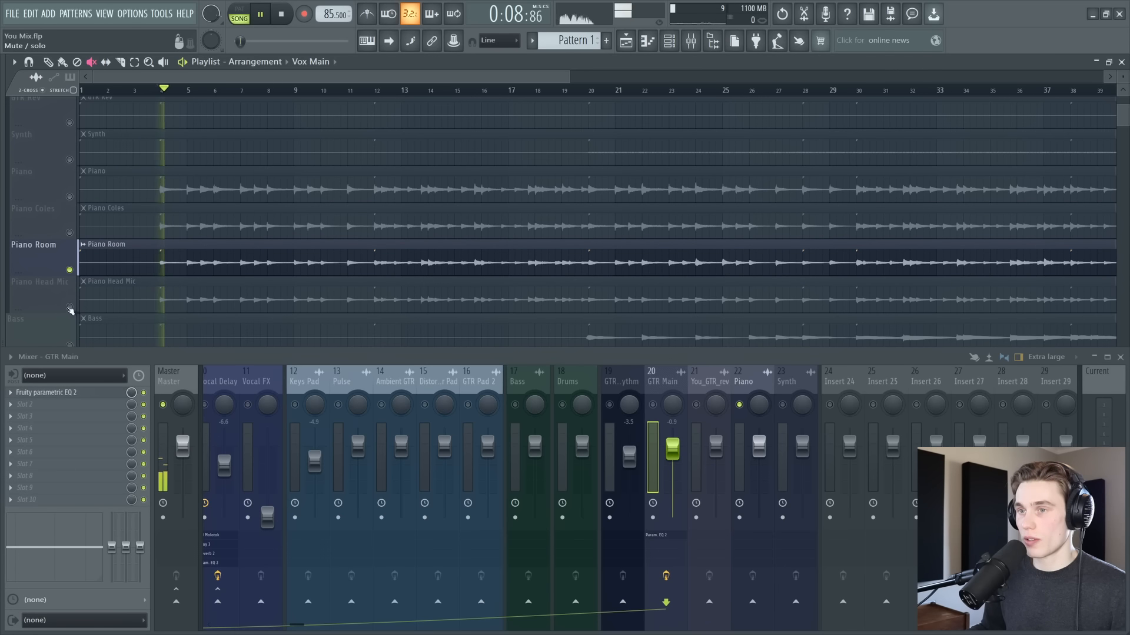
{"action": "key", "text": "space"}
{"action": "right_click", "coordinate": [70, 306]}
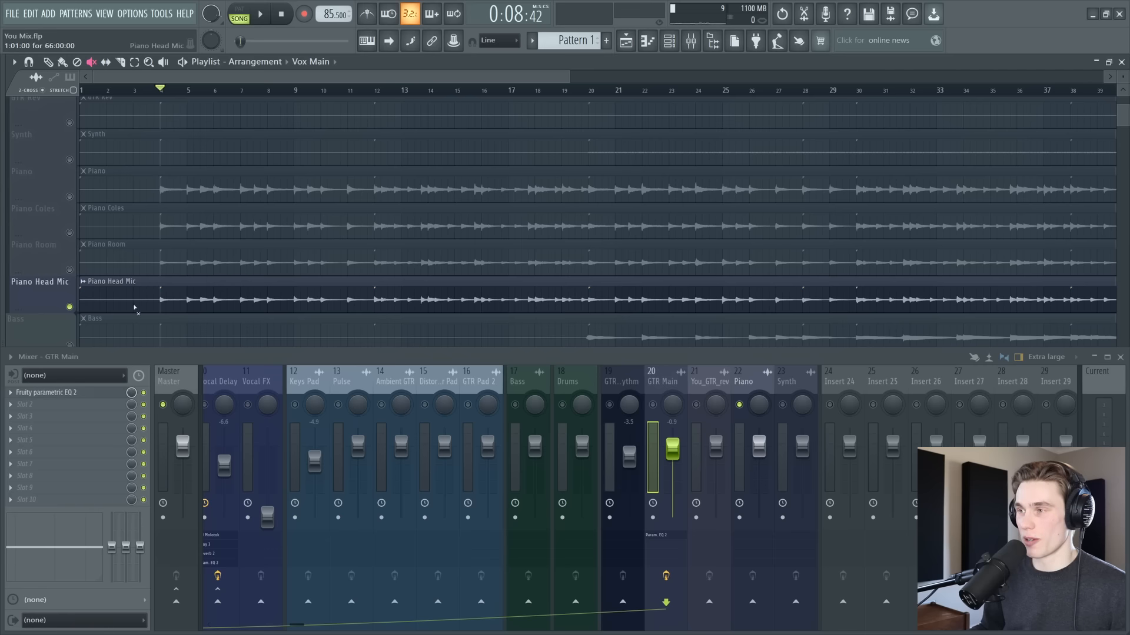
{"action": "key", "text": "space"}
{"action": "key", "text": "space"}
Solo the main Piano playlist track with its clip unmuted and play it for comparison with the other microphones.
{"action": "left_click", "coordinate": [70, 269]}
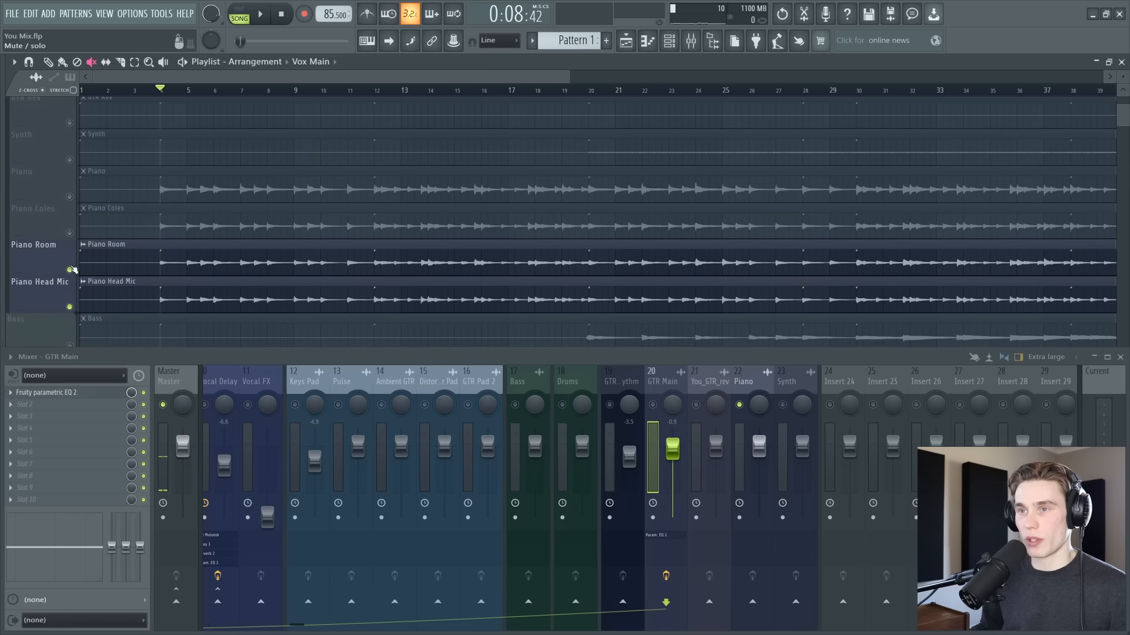
{"action": "right_click", "coordinate": [69, 196]}
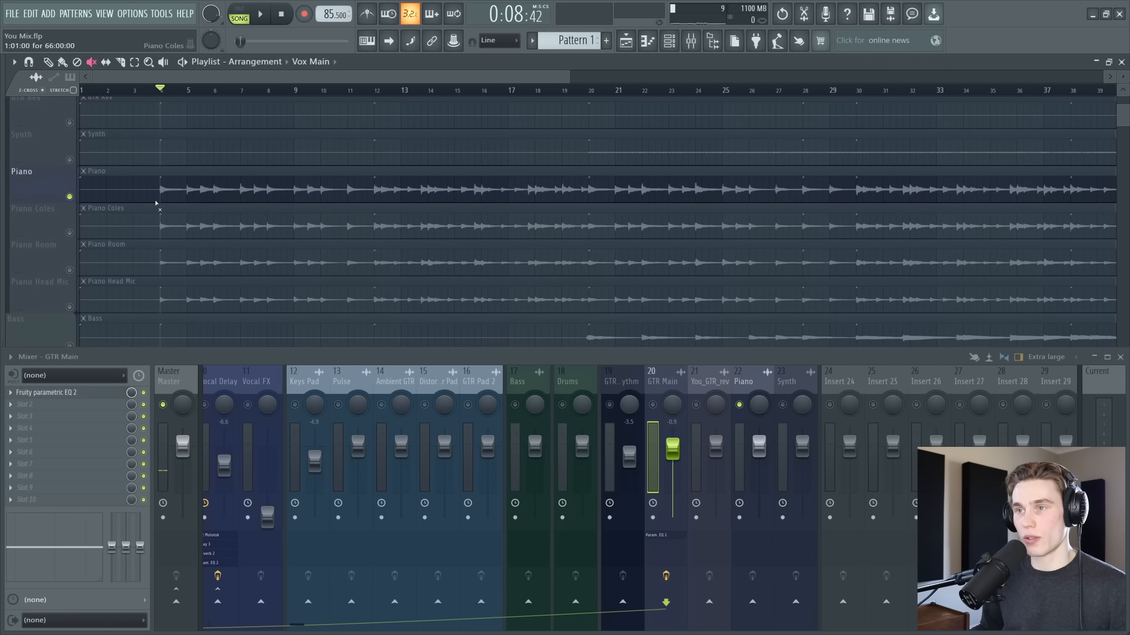
{"action": "key", "text": "space"}
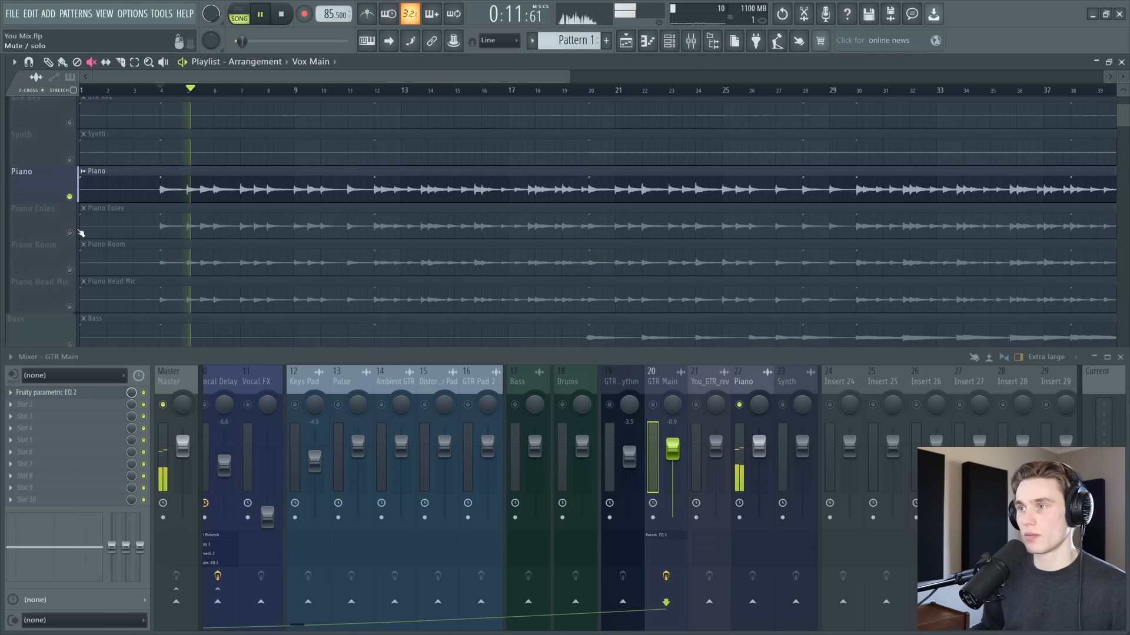
Restore all playlist tracks from the Piano solo, solo GTR Main in the mixer and play it briefly.
{"action": "key", "text": "space"}
{"action": "right_click", "coordinate": [71, 196]}
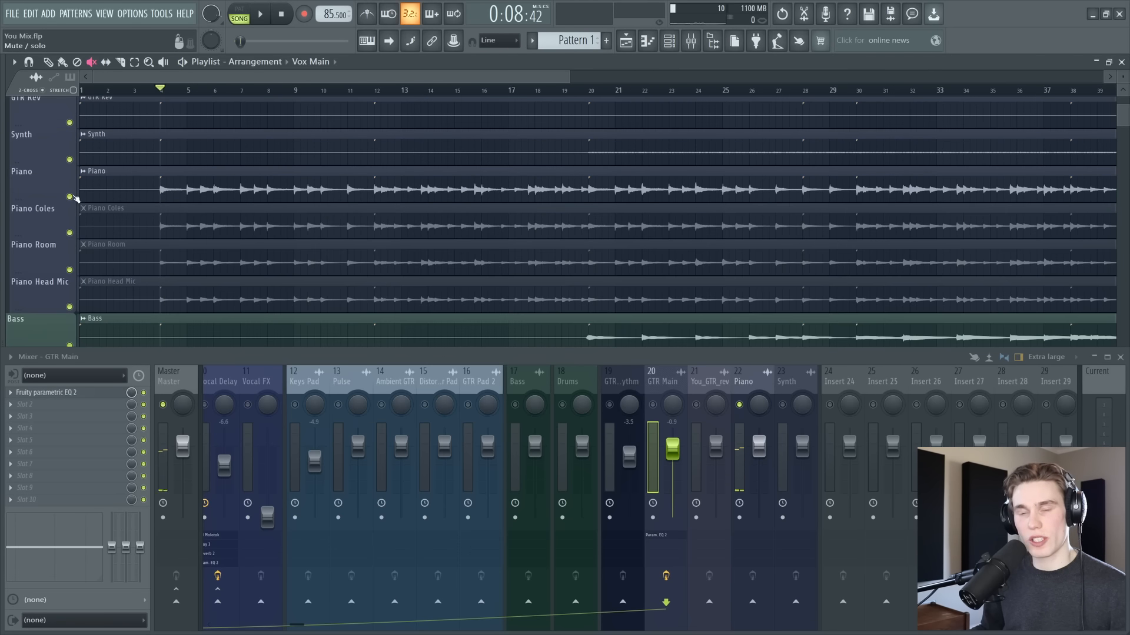
{"action": "scroll", "coordinate": [136, 228], "scroll_direction": "up", "scroll_amount": 3}
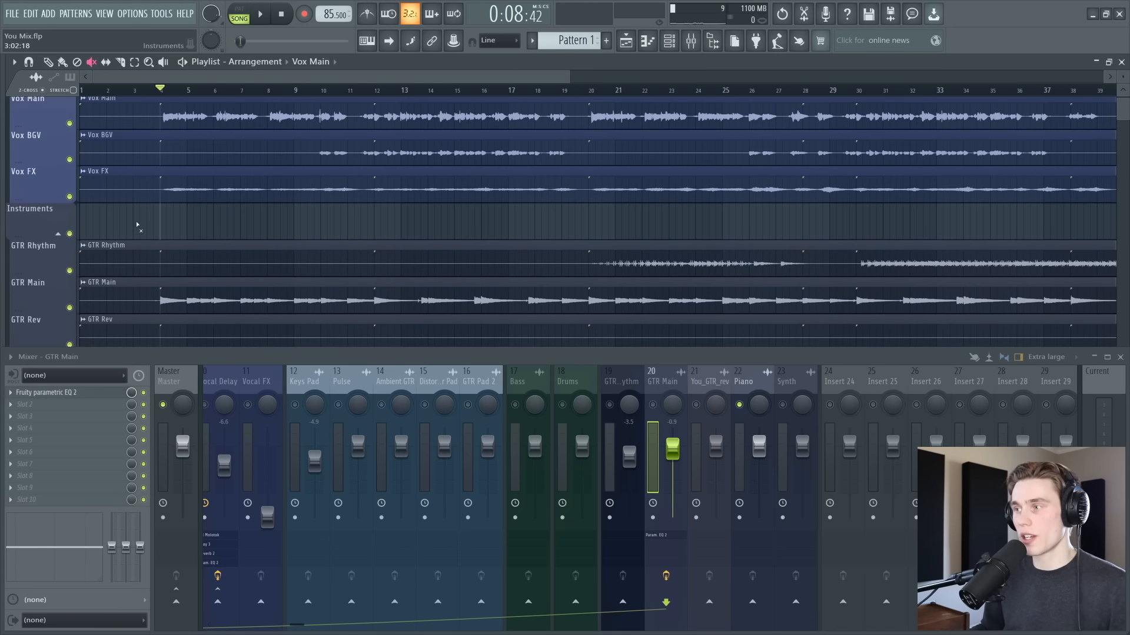
{"action": "right_click", "coordinate": [653, 405]}
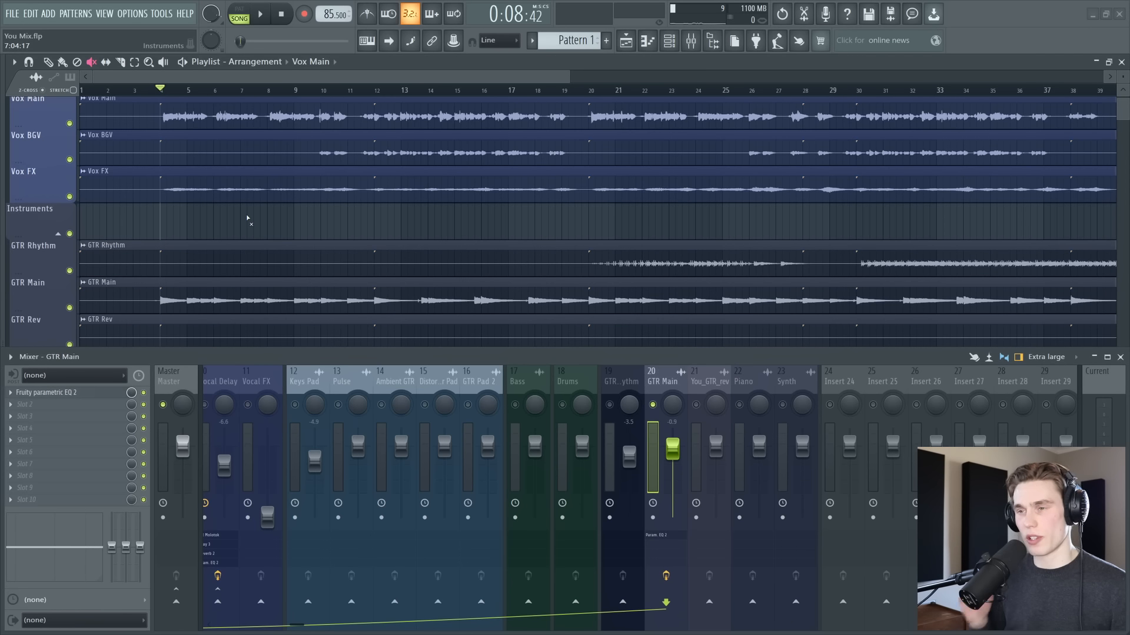
{"action": "key", "text": "space"}
{"action": "key", "text": "space"}
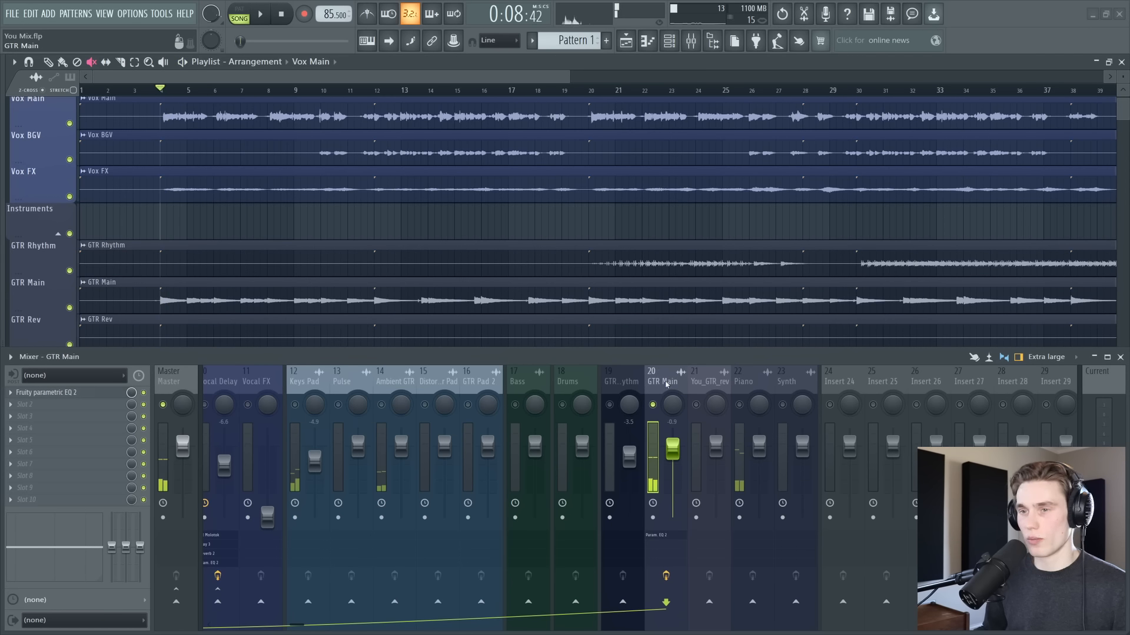
Load the VST version of Ozone 9 Imager into GTR Main's second effect slot.
{"action": "left_click", "coordinate": [42, 410]}
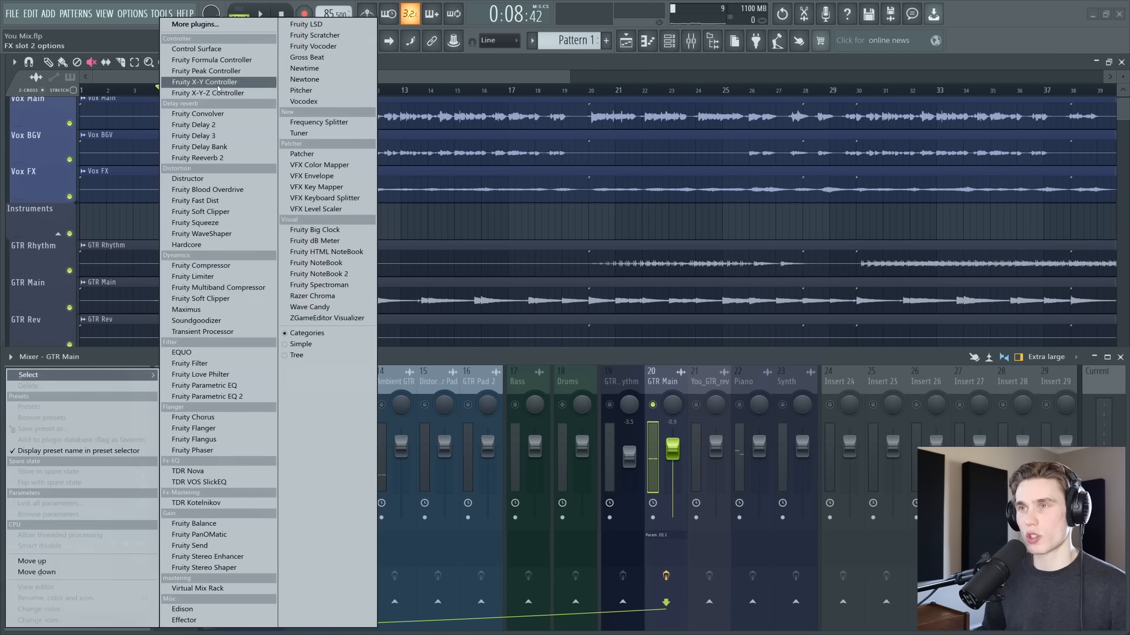
{"action": "left_click", "coordinate": [213, 29]}
{"action": "type", "text": "ozone"}
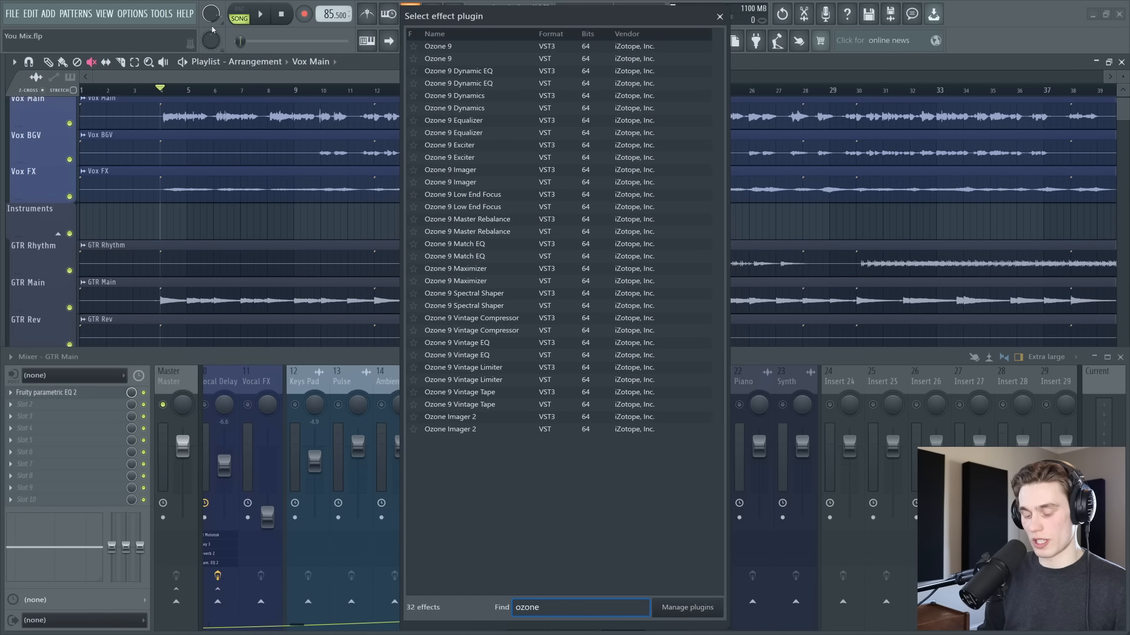
{"action": "type", "text": " 9 i"}
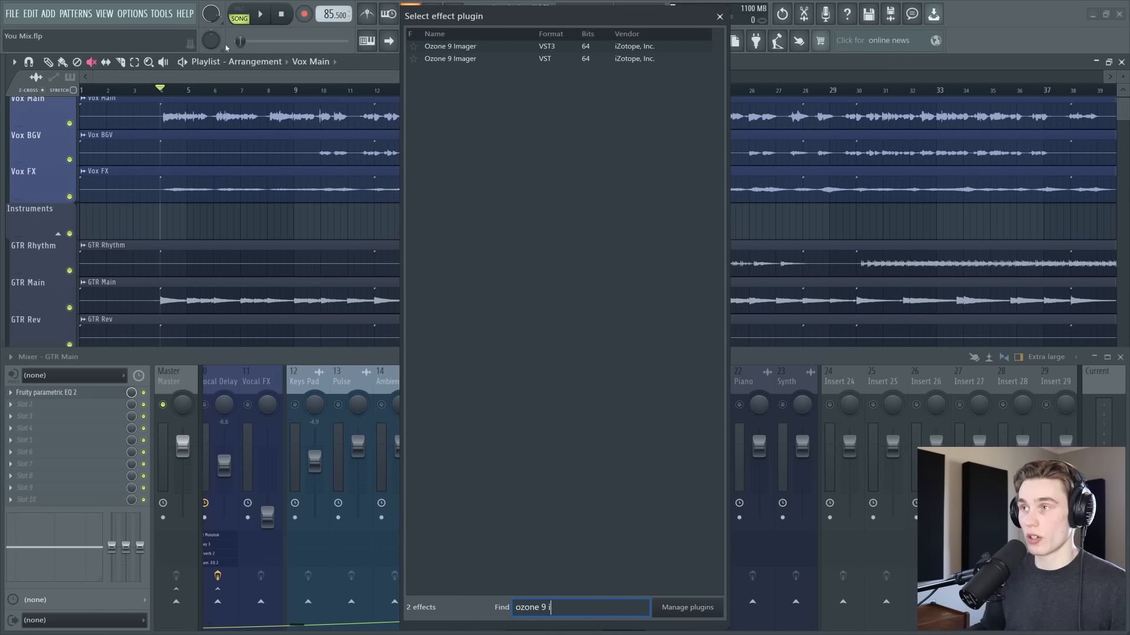
{"action": "double_click", "coordinate": [476, 59]}
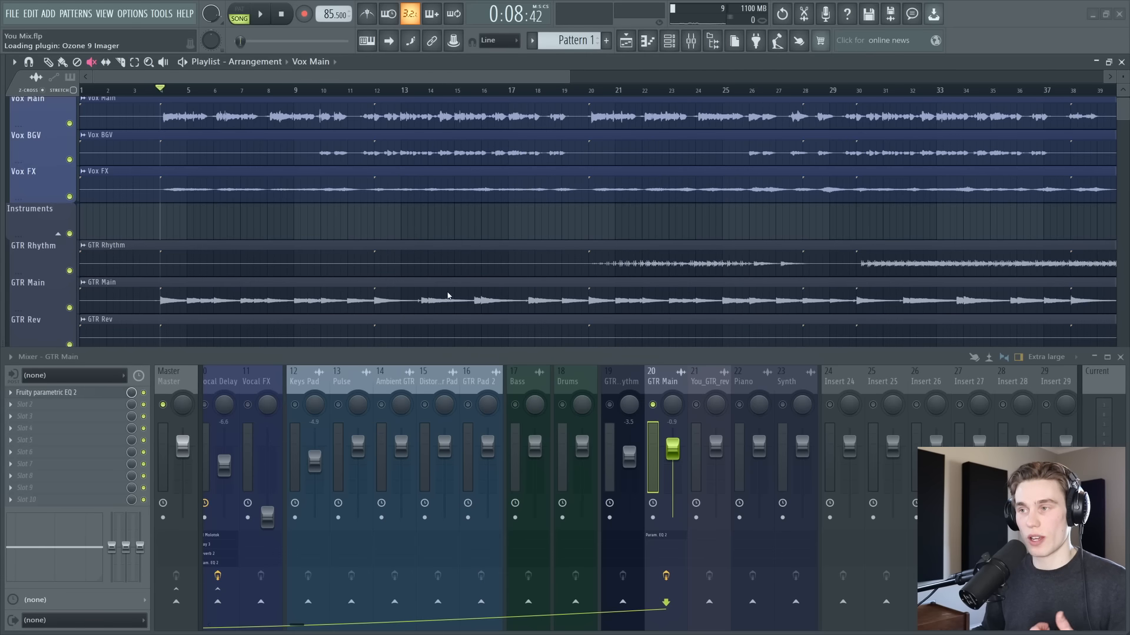
Split GTR Main's Imager into two bands between 100 and 300 Hz and widen the upper band to 70.9.
{"action": "left_click_drag", "start_coordinate": [336, 101], "coordinate": [359, 117]}
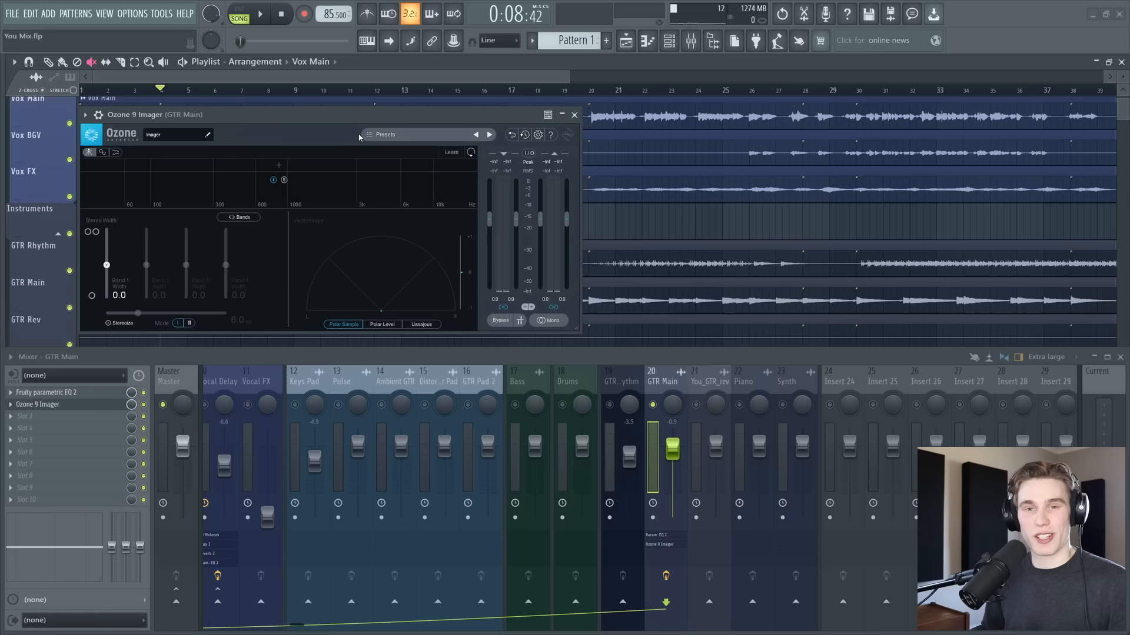
{"action": "left_click", "coordinate": [282, 170]}
{"action": "left_click_drag", "start_coordinate": [283, 165], "coordinate": [198, 166]}
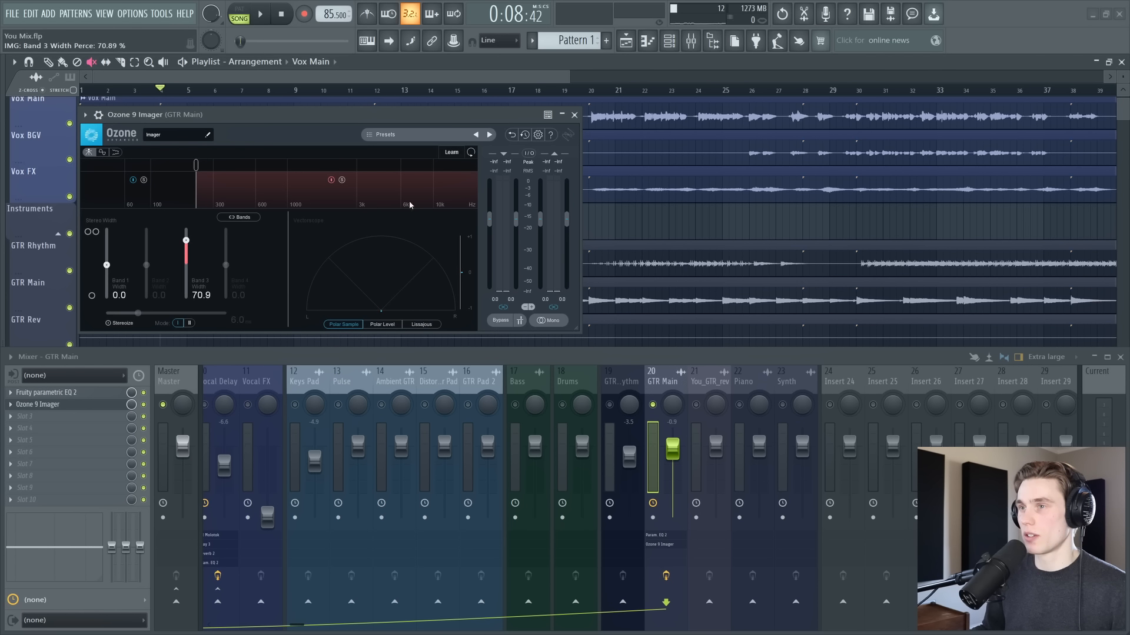
Play the soloed GTR Main and compare it with the Imager bypassed and enabled.
{"action": "key", "text": "space"}
{"action": "left_click", "coordinate": [501, 320]}
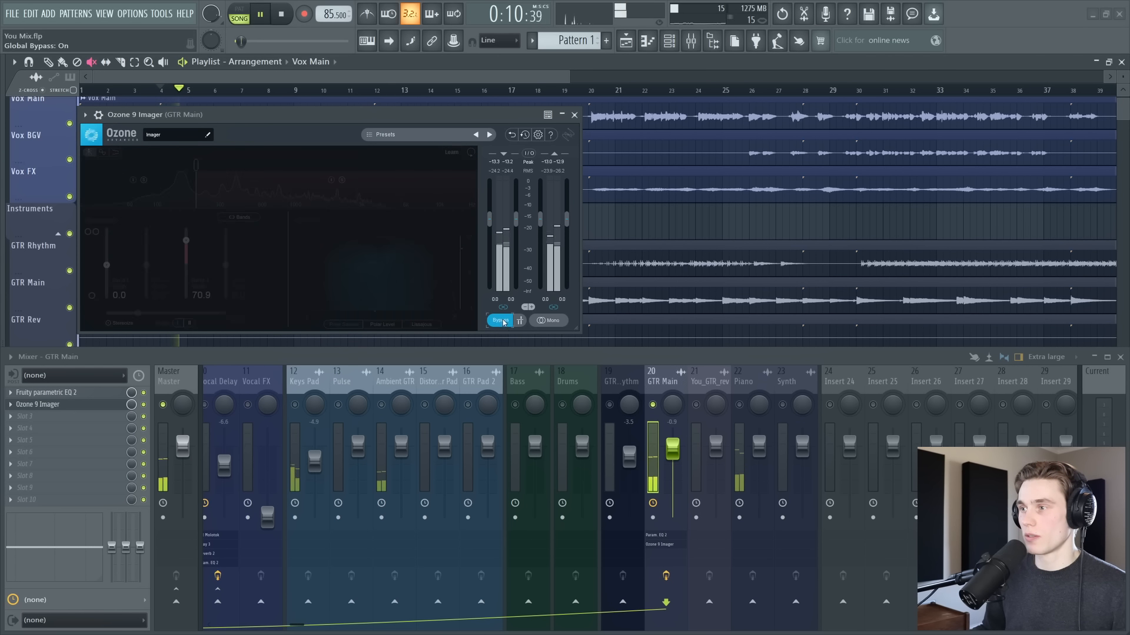
{"action": "left_click", "coordinate": [503, 322]}
{"action": "key", "text": "space"}
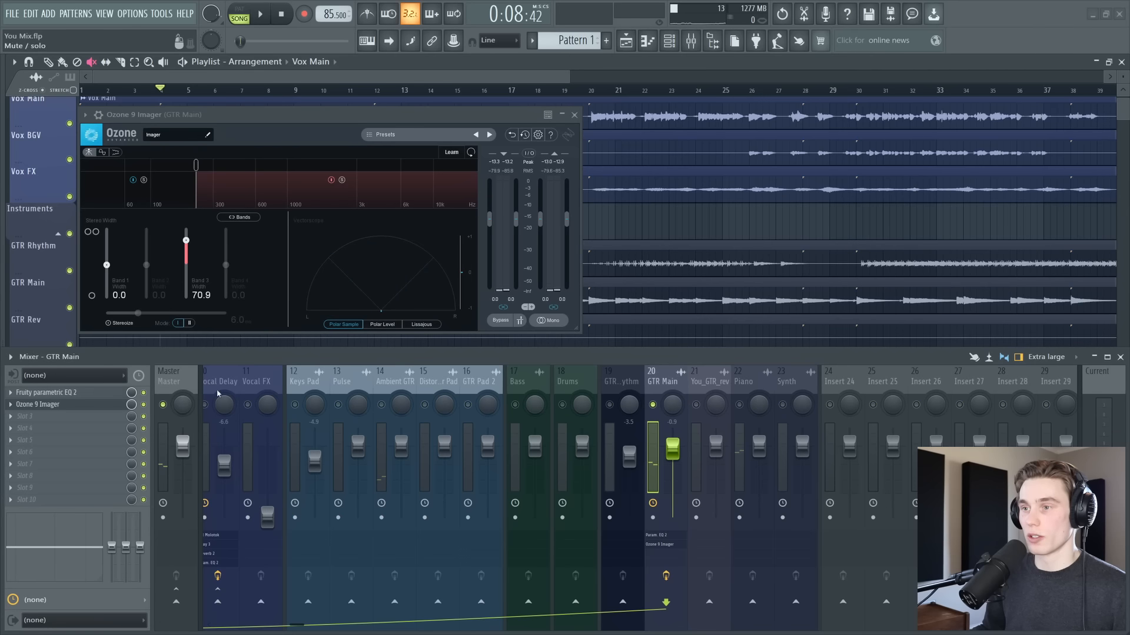
Compare GTR Main's Imager bypassed and enabled with the instrument tracks playing together, and close the plugin.
{"action": "scroll", "coordinate": [294, 388], "scroll_direction": "right", "scroll_amount": 3}
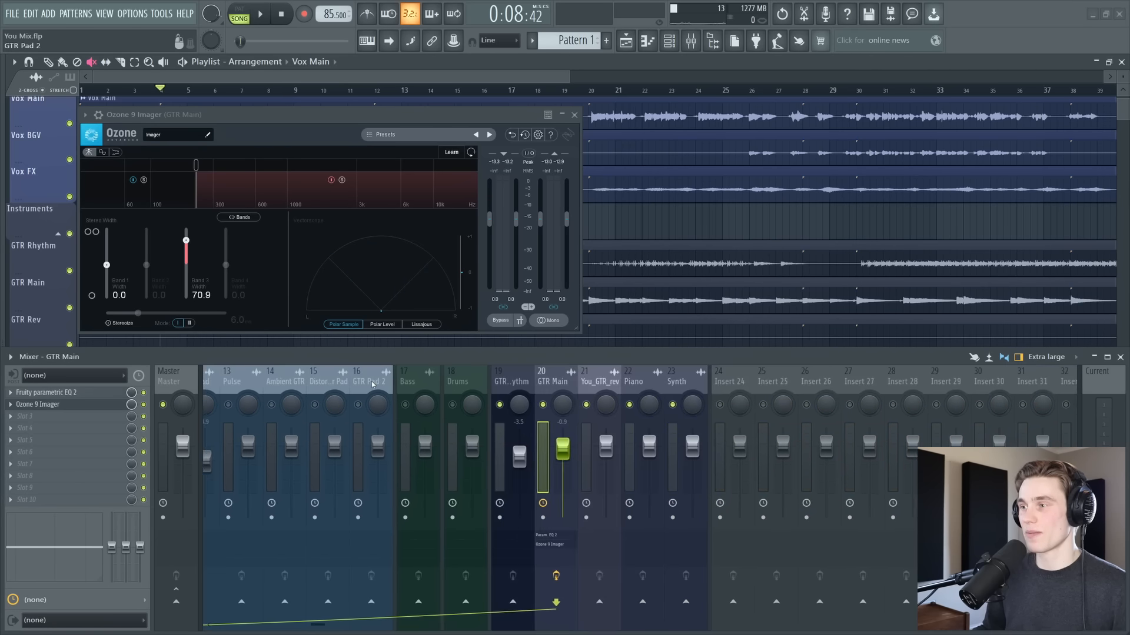
{"action": "key", "text": "space"}
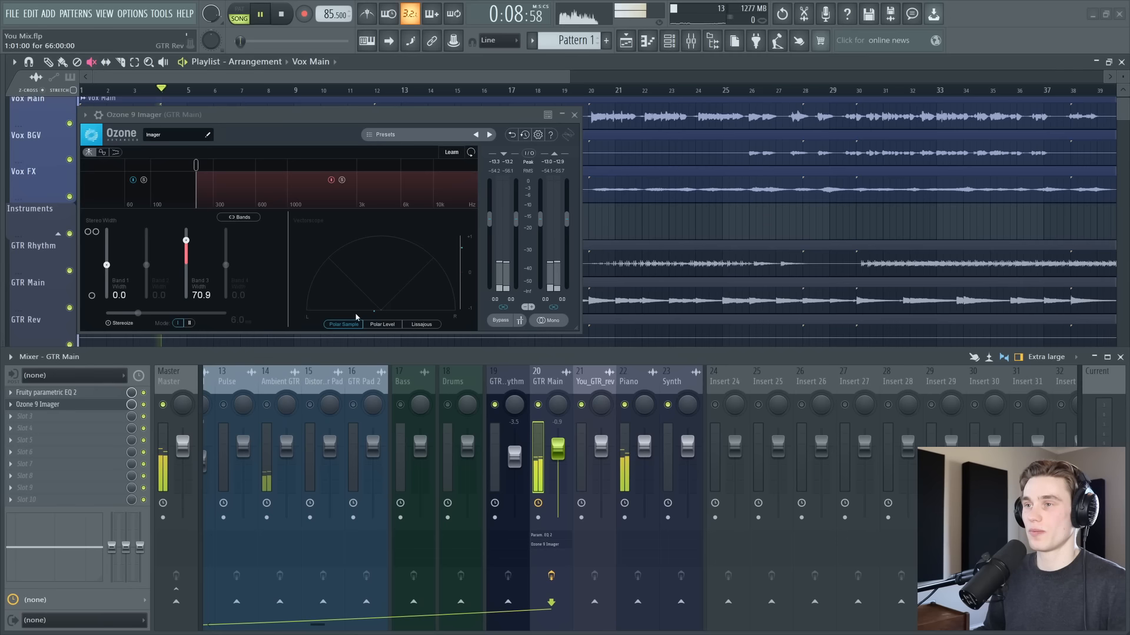
{"action": "left_click", "coordinate": [501, 321]}
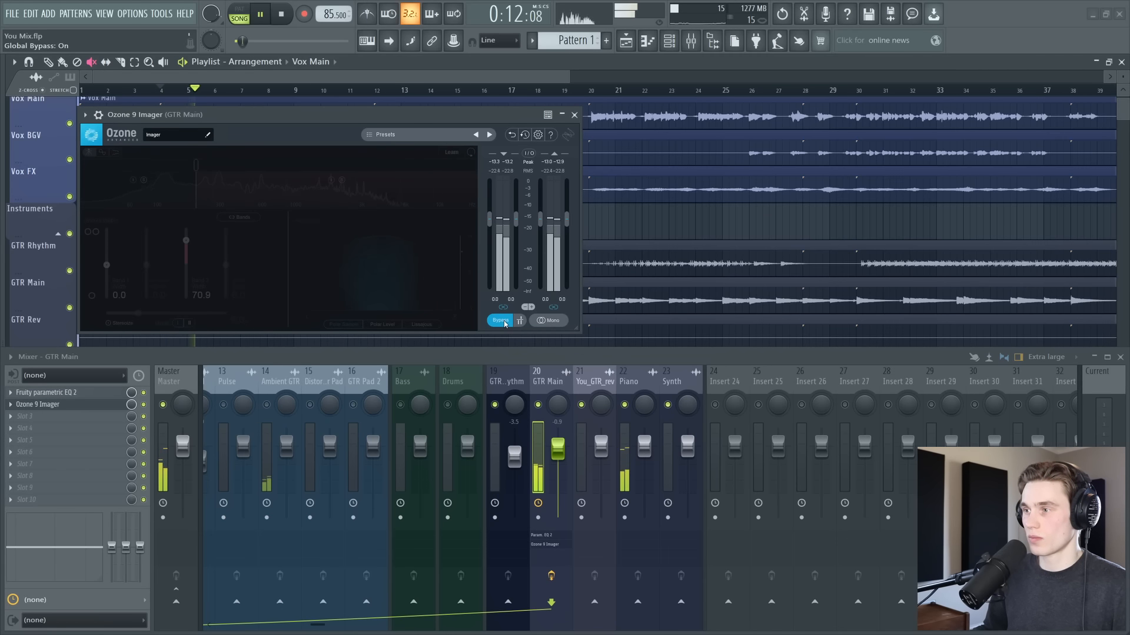
{"action": "left_click", "coordinate": [502, 321]}
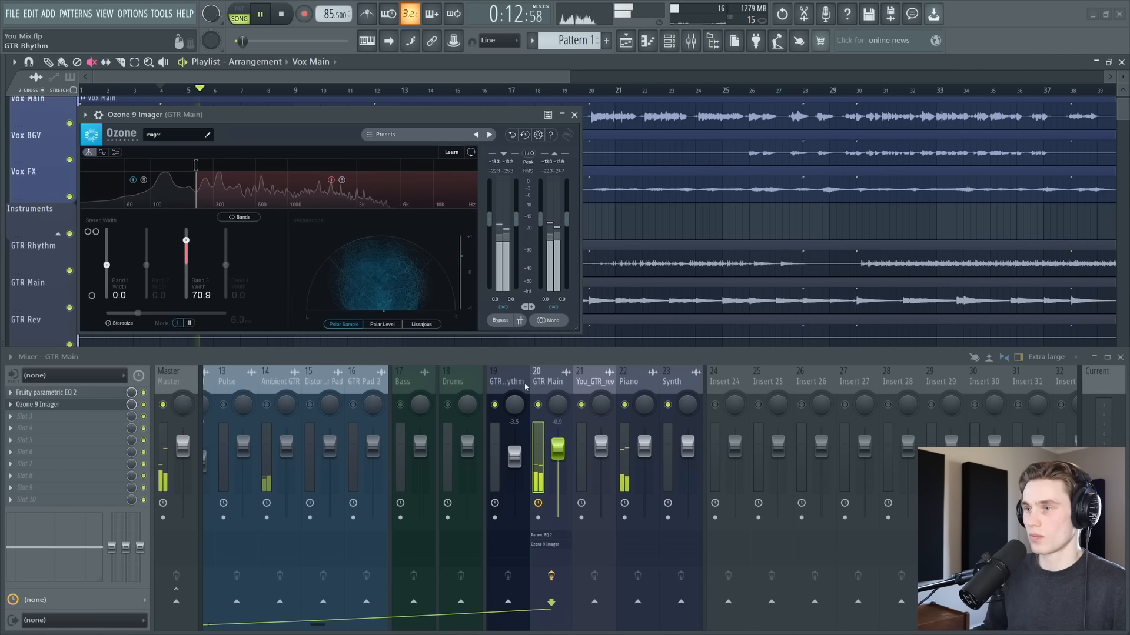
{"action": "left_click", "coordinate": [574, 115]}
{"action": "key", "text": "space"}
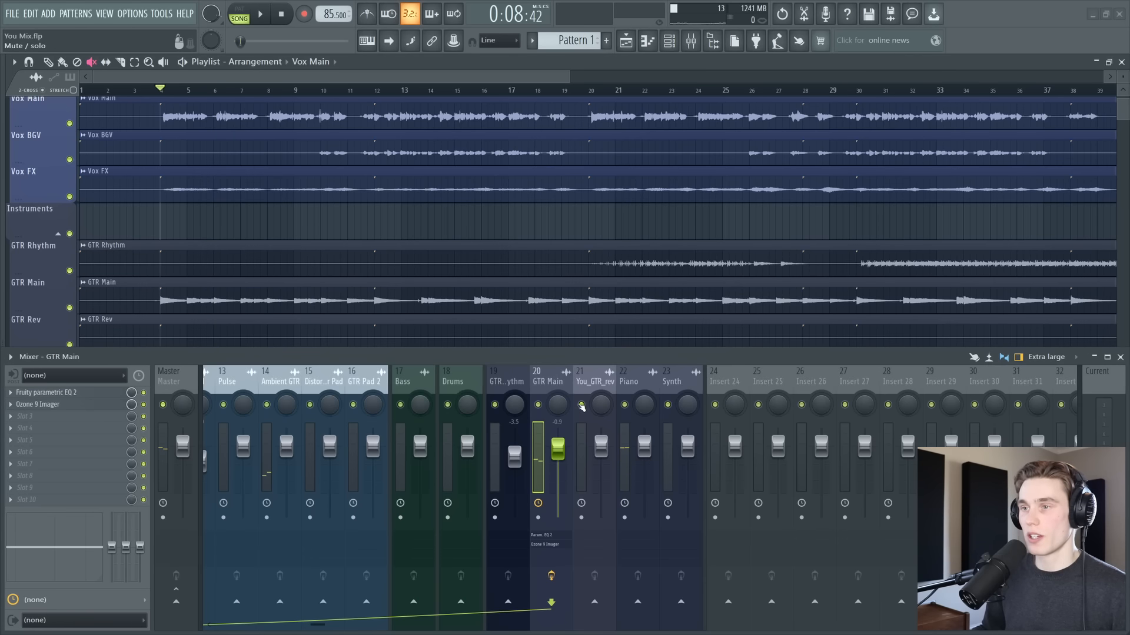
Play the full mix and set the Vox Main mixer track's volume to 0.4 dB.
{"action": "scroll", "coordinate": [110, 223], "scroll_direction": "up", "scroll_amount": 1}
{"action": "key", "text": "space"}
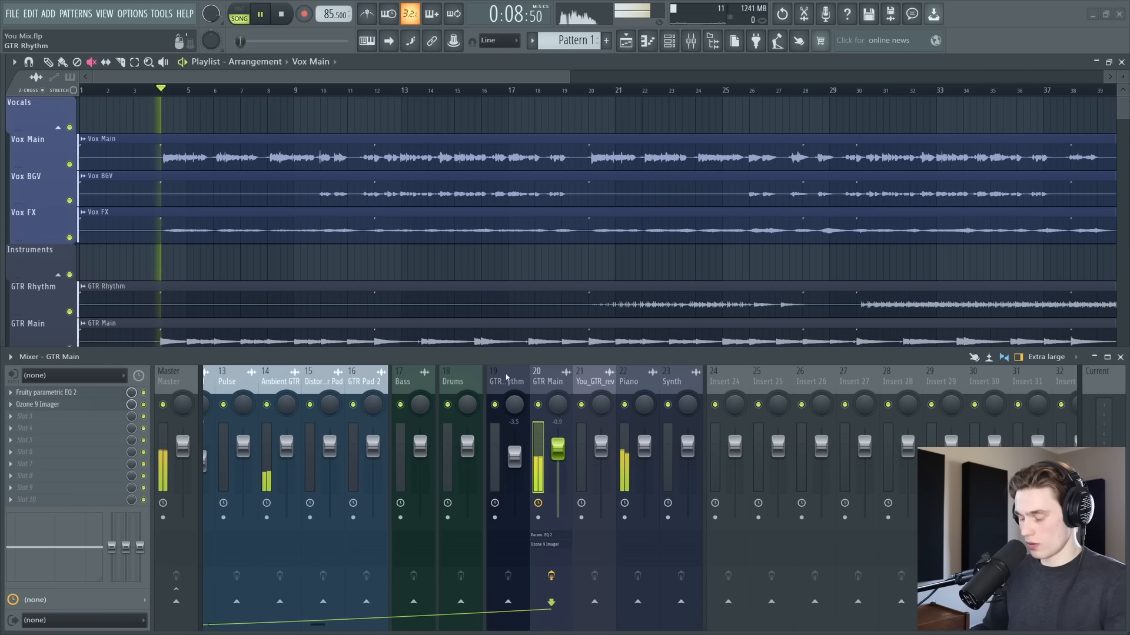
{"action": "scroll", "coordinate": [501, 387], "scroll_direction": "up", "scroll_amount": 4}
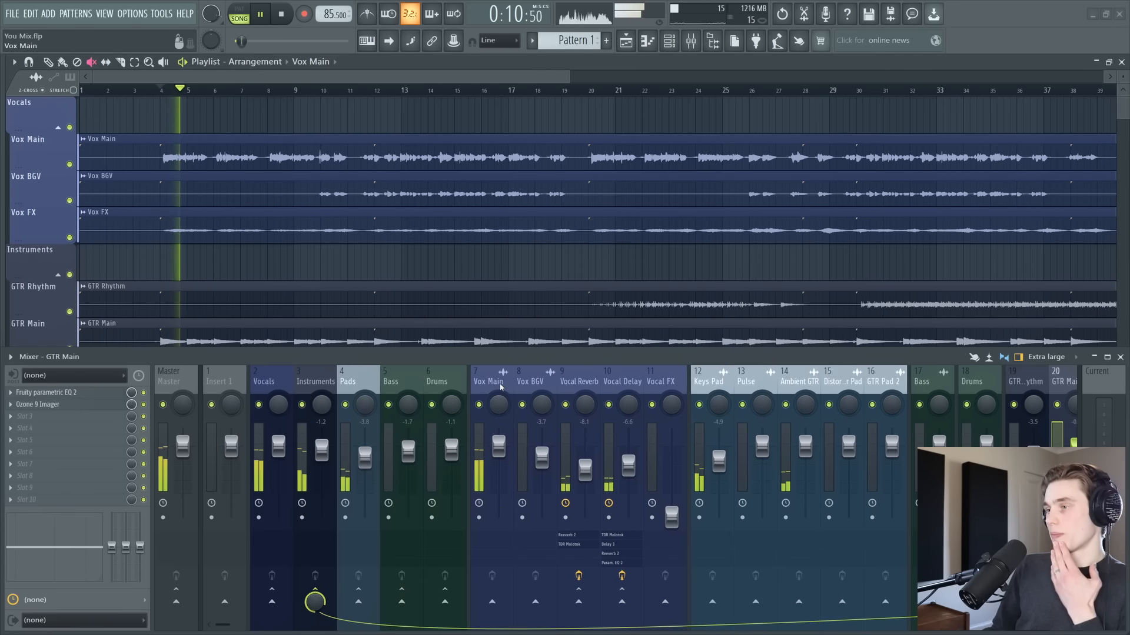
{"action": "left_click", "coordinate": [494, 446]}
{"action": "left_click_drag", "start_coordinate": [498, 446], "coordinate": [498, 445]}
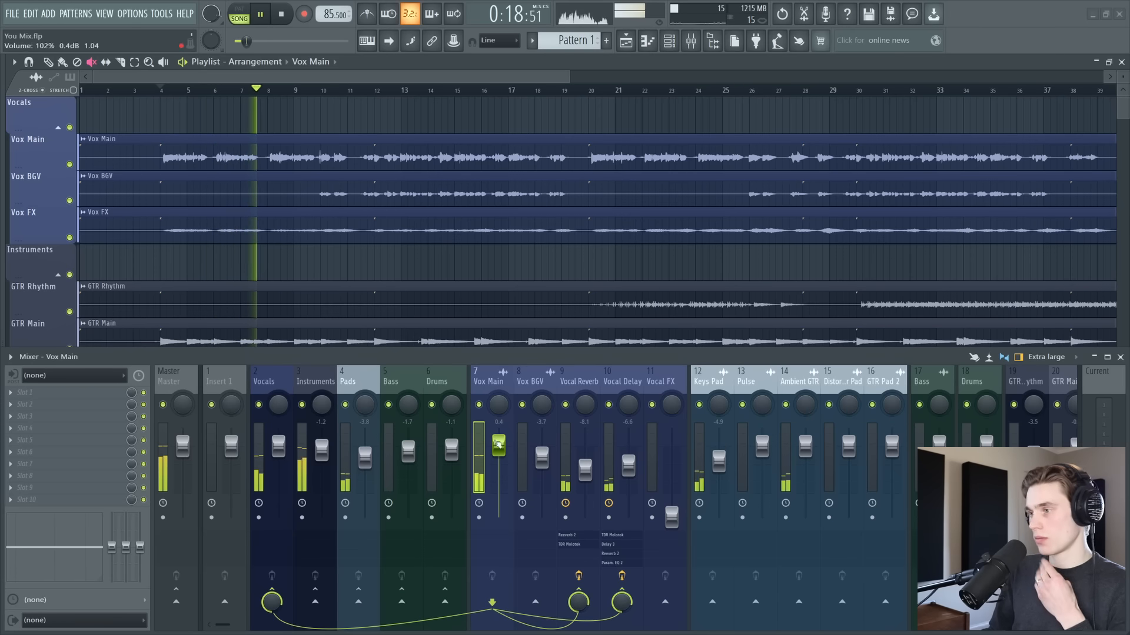
Set the Piano mixer track's volume to 0.1 dB while the full mix plays.
{"action": "scroll", "coordinate": [542, 395], "scroll_direction": "down", "scroll_amount": 5}
{"action": "left_click", "coordinate": [302, 451]}
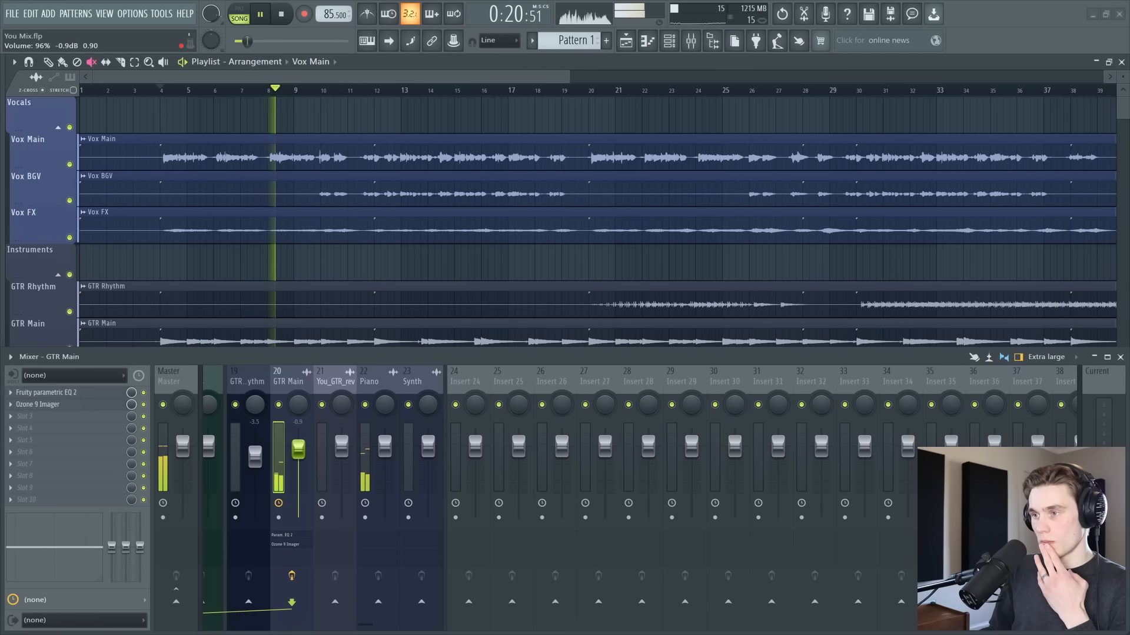
{"action": "left_click", "coordinate": [388, 447]}
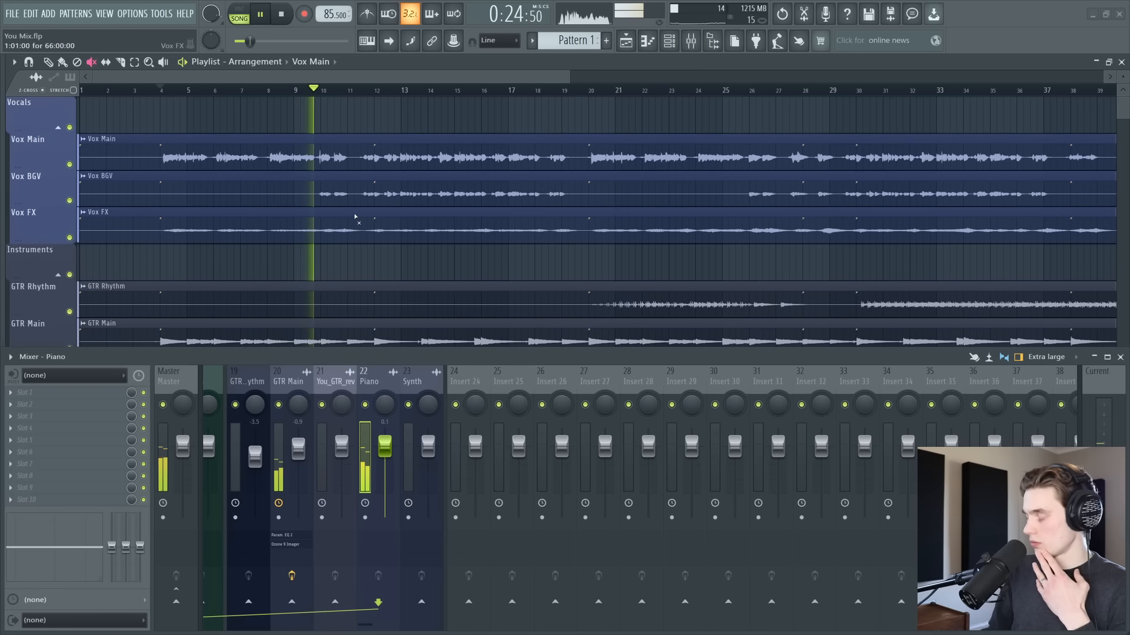
{"action": "scroll", "coordinate": [305, 87], "scroll_direction": "up", "scroll_amount": 3}
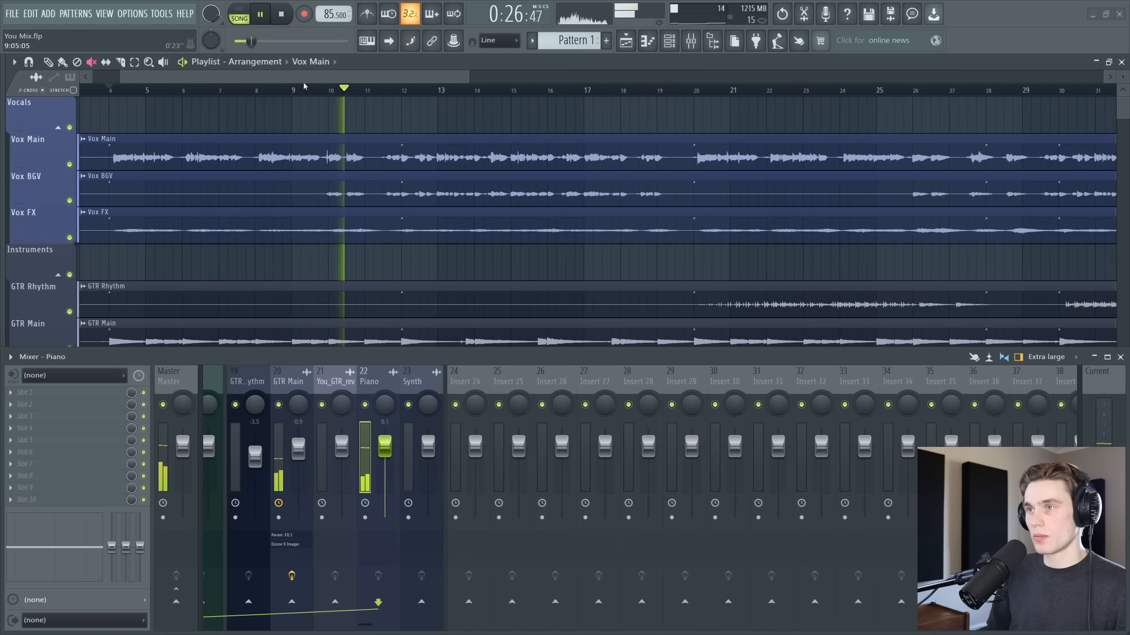
{"action": "scroll", "coordinate": [373, 380], "scroll_direction": "down", "scroll_amount": 2}
{"action": "scroll", "coordinate": [372, 380], "scroll_direction": "up", "scroll_amount": 2}
{"action": "key", "text": "space"}
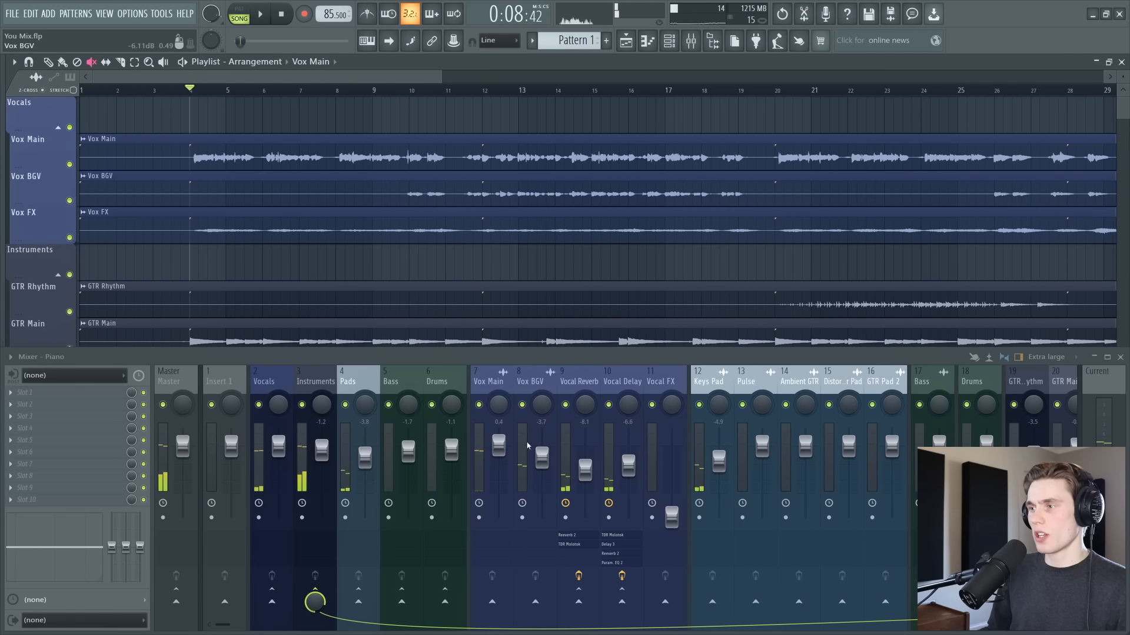
Solo Vox BGV in the mixer and the vocal tracks in the playlist, and play the background vocals from bar 10.
{"action": "left_click", "coordinate": [536, 415]}
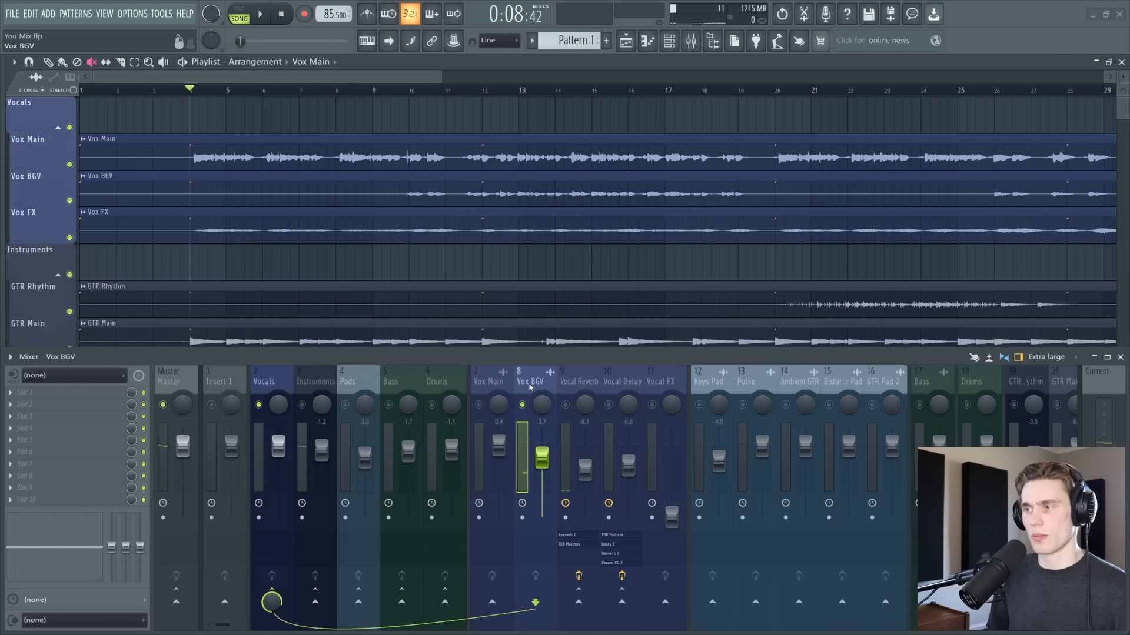
{"action": "left_click", "coordinate": [414, 92]}
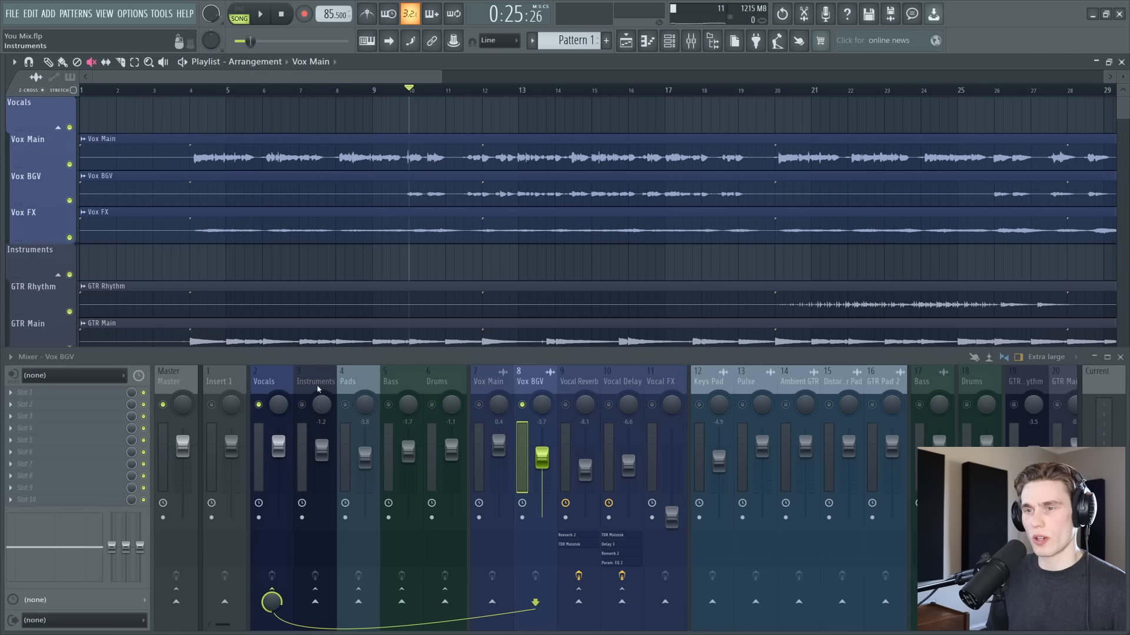
{"action": "right_click", "coordinate": [70, 200]}
{"action": "key", "text": "space"}
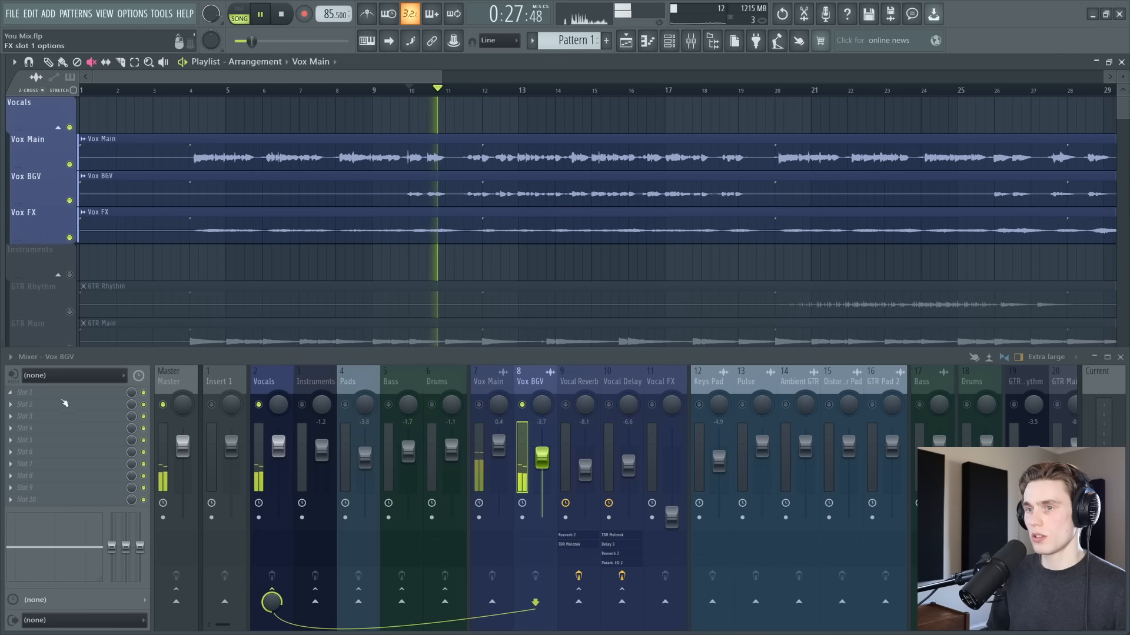
{"action": "key", "text": "space"}
Load Fruity Reeverb 2 into Vox BGV's first effect slot.
{"action": "left_click", "coordinate": [12, 393]}
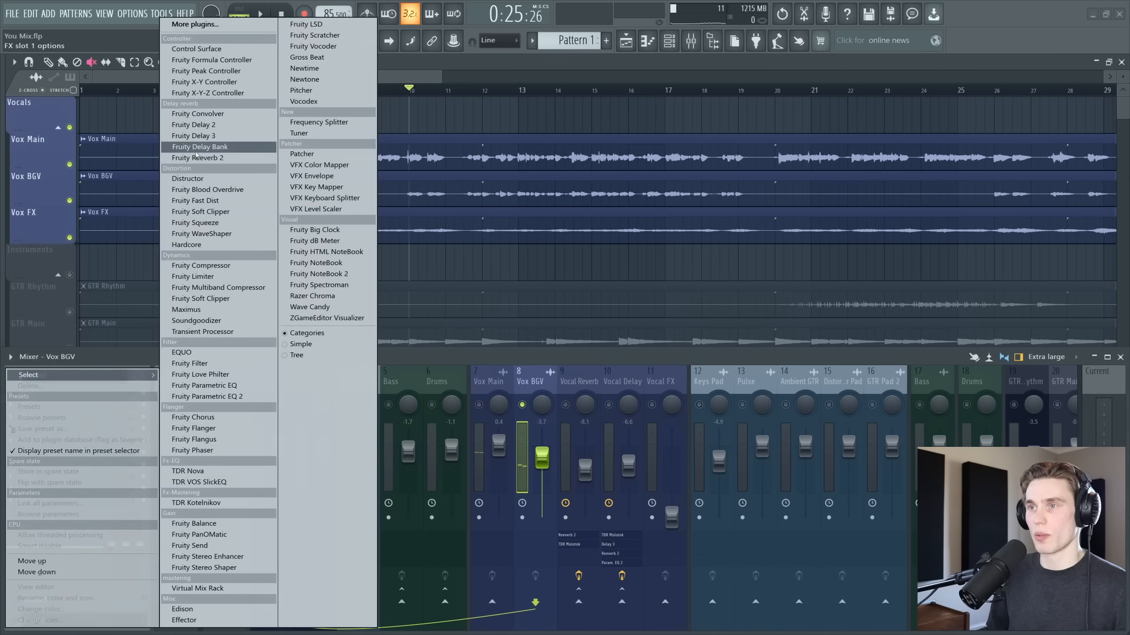
{"action": "left_click", "coordinate": [194, 158]}
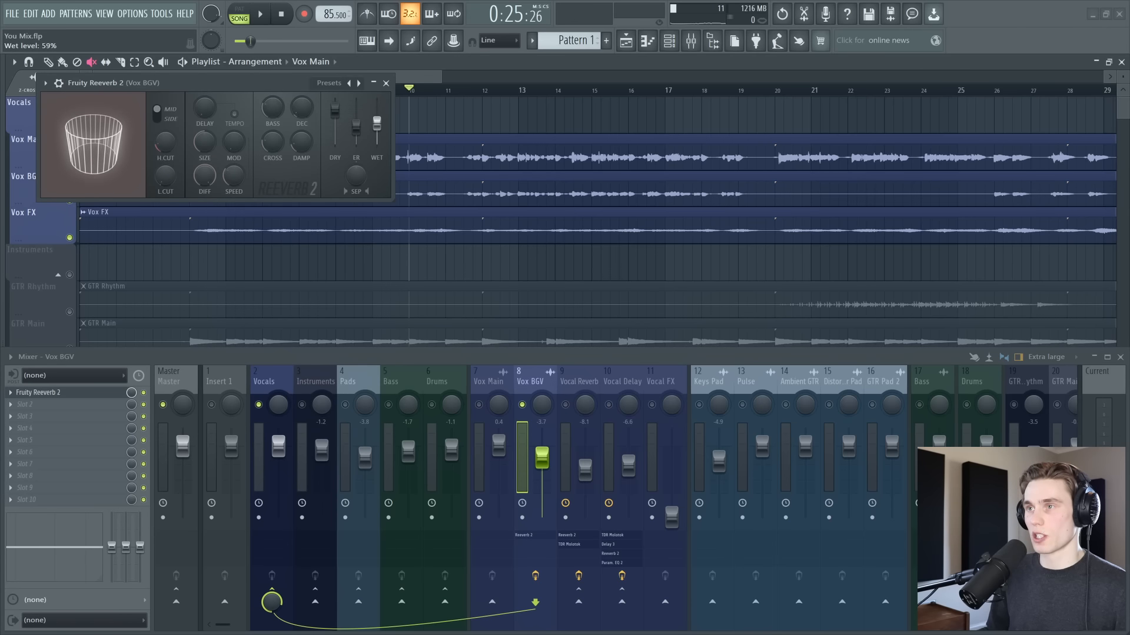
{"action": "left_click_drag", "start_coordinate": [291, 82], "coordinate": [267, 95]}
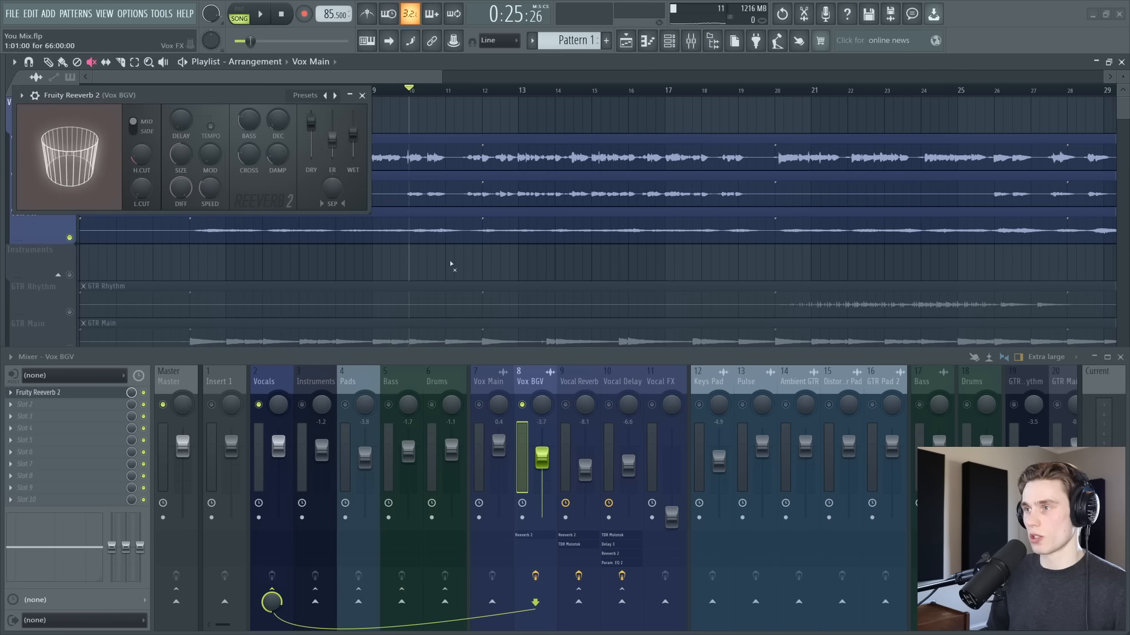
Adjust Vox BGV's reverb wet level, enlarge its room and cut lows at 402 Hz against all vocals, and set the track's volume to -5.3 dB.
{"action": "right_click", "coordinate": [522, 405]}
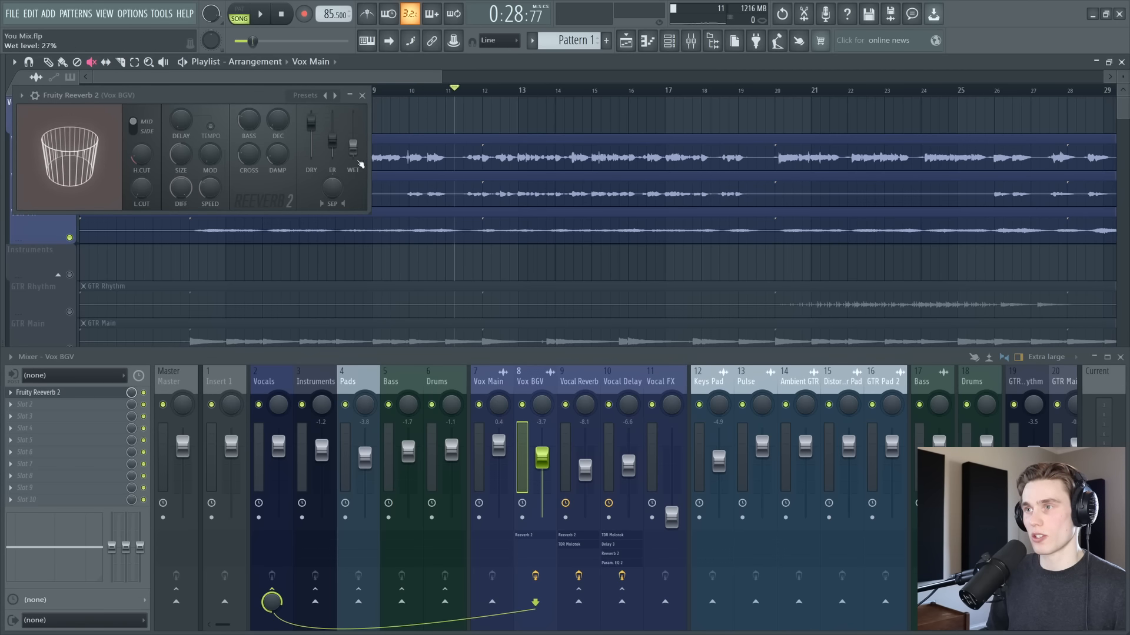
{"action": "key", "text": "space"}
{"action": "mouse_move", "coordinate": [353, 143]}
{"action": "left_mouse_down"}
{"action": "mouse_move", "coordinate": [353, 125]}
{"action": "mouse_move", "coordinate": [353, 156]}
{"action": "mouse_move", "coordinate": [353, 131]}
{"action": "left_mouse_up"}
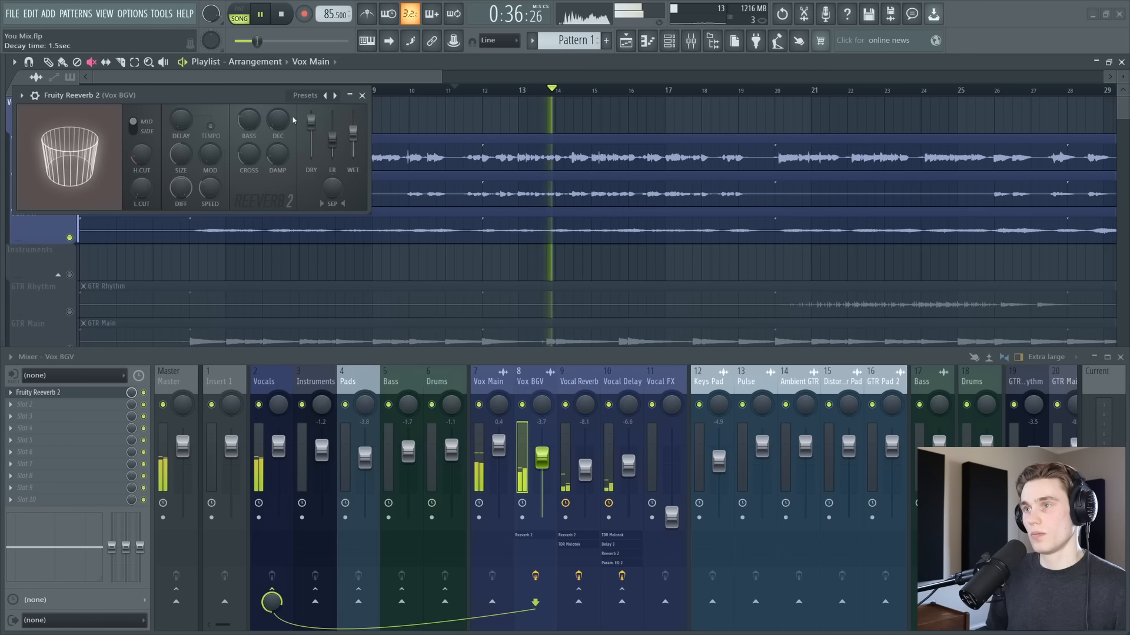
{"action": "left_click_drag", "start_coordinate": [50, 199], "coordinate": [143, 177]}
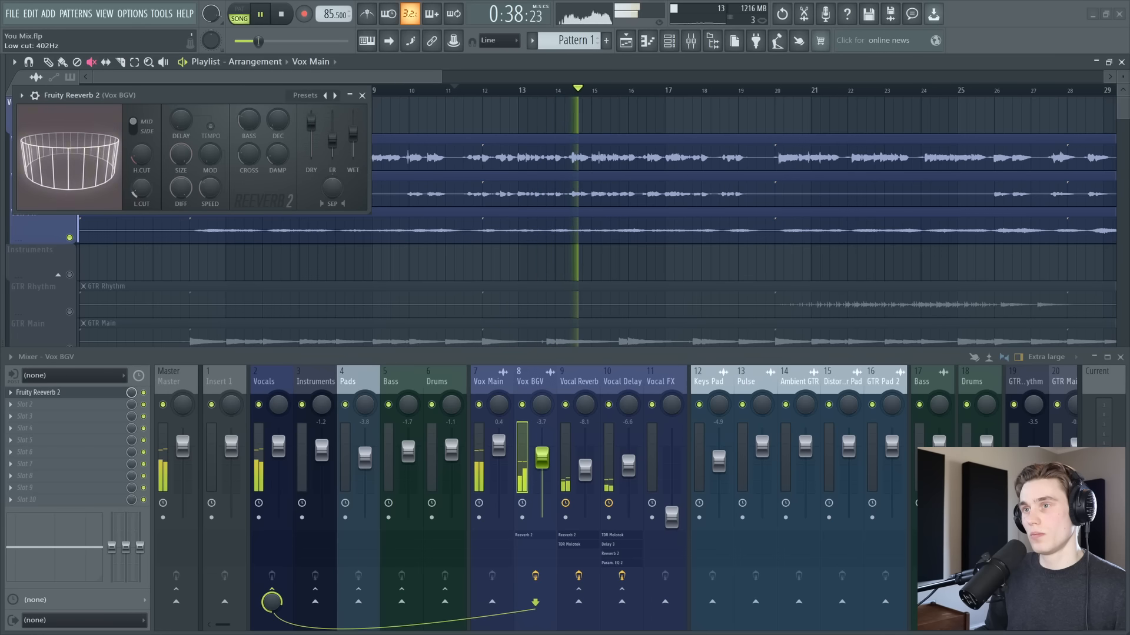
{"action": "left_click", "coordinate": [362, 95]}
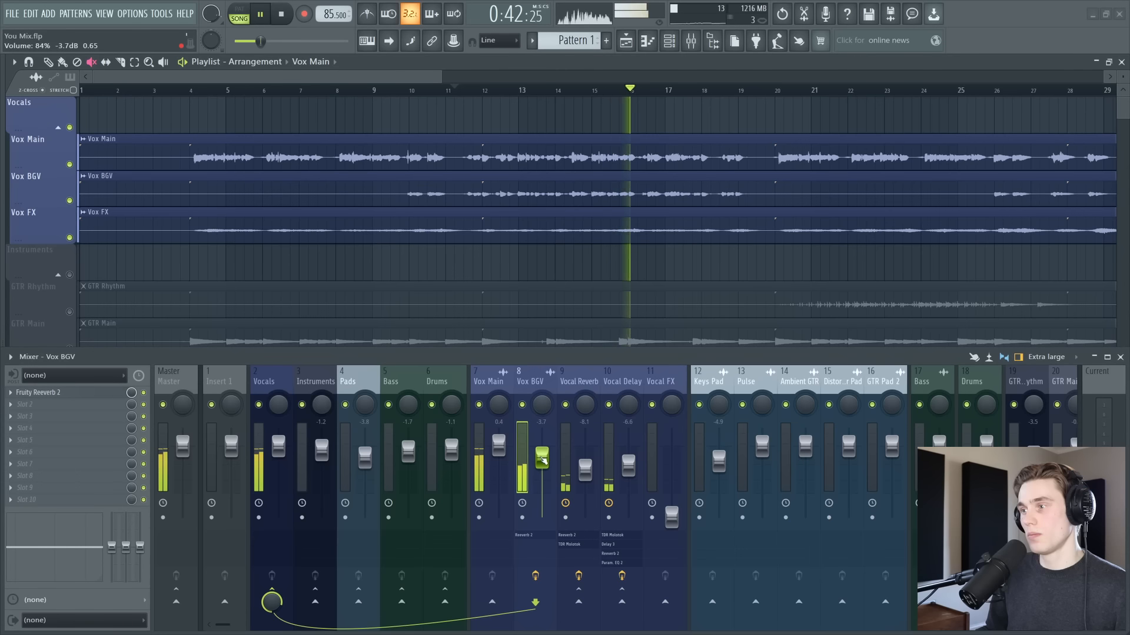
{"action": "key", "text": "space"}
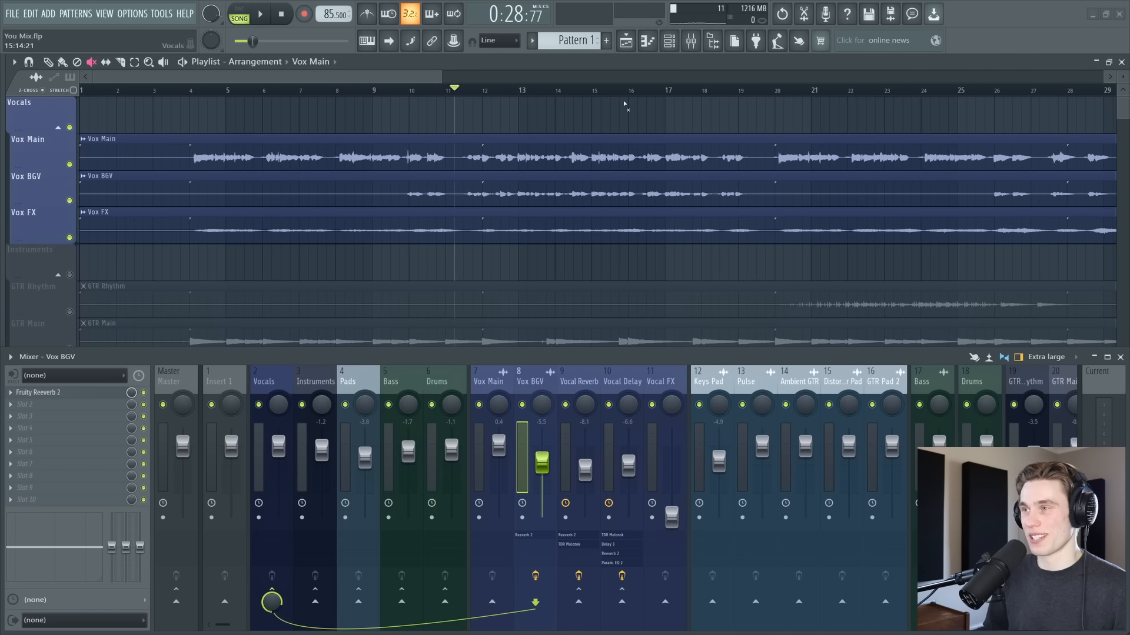
Set Vox BGV's volume to -6.0 dB, comparing the track muted, soloed and within the full mix during playback.
{"action": "key", "text": "space"}
{"action": "scroll", "coordinate": [550, 464], "scroll_direction": "up", "scroll_amount": 1}
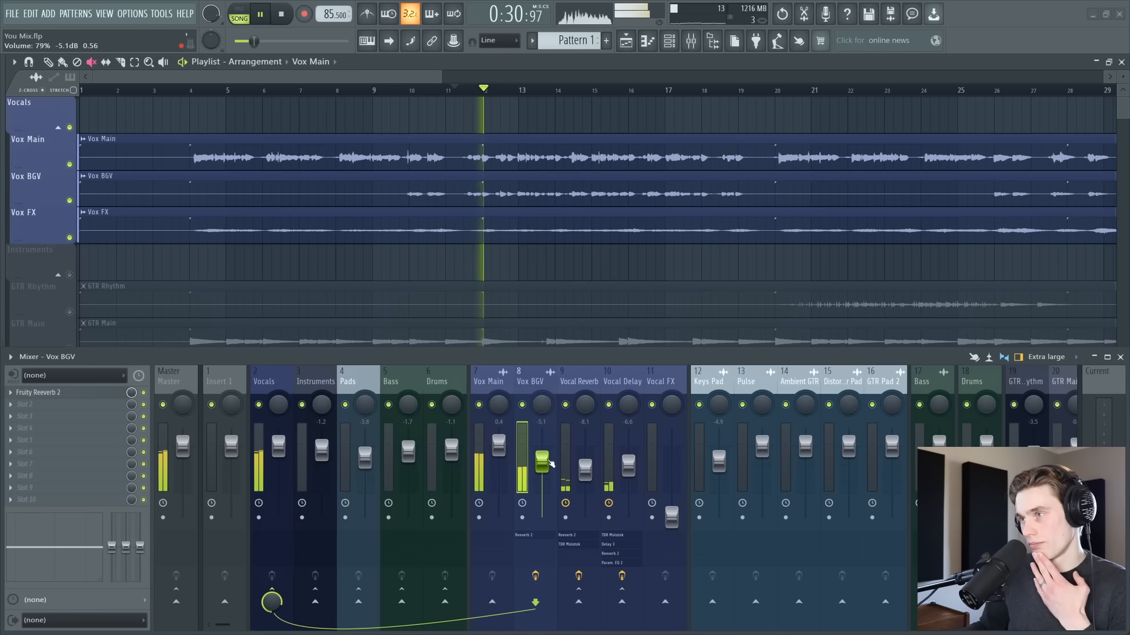
{"action": "left_click", "coordinate": [523, 405]}
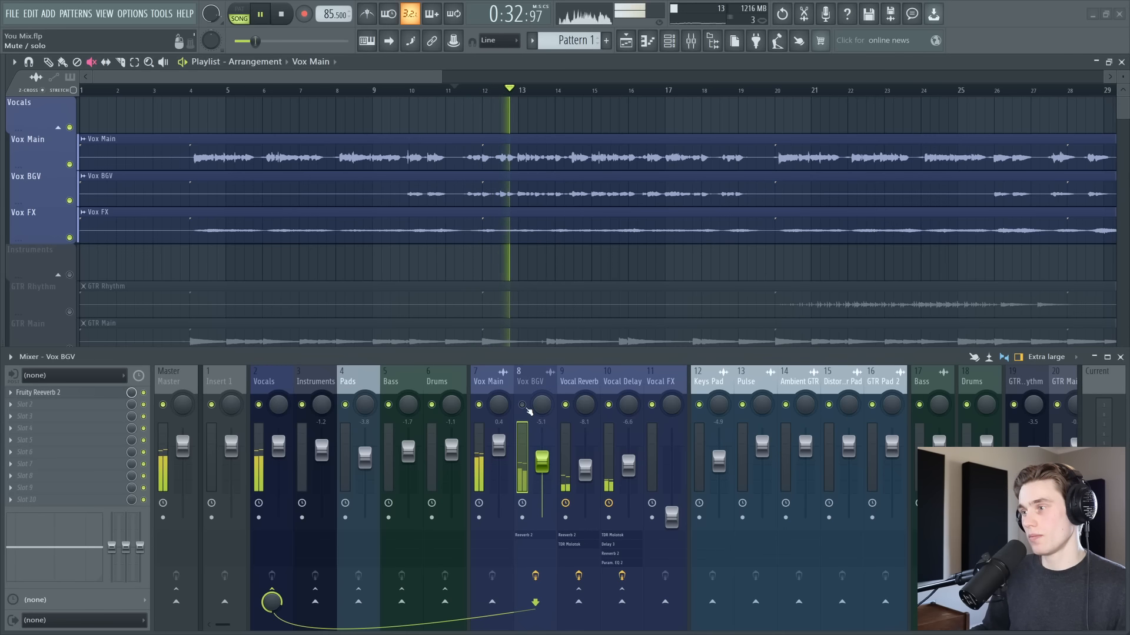
{"action": "left_click", "coordinate": [522, 405]}
{"action": "right_click", "coordinate": [522, 406]}
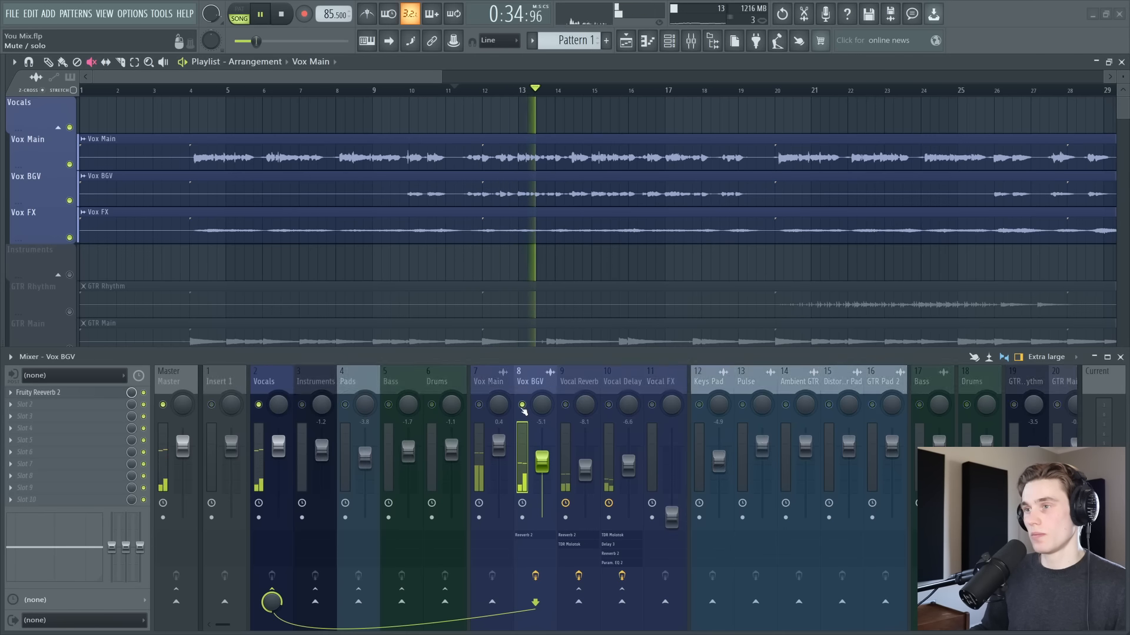
{"action": "right_click", "coordinate": [522, 405]}
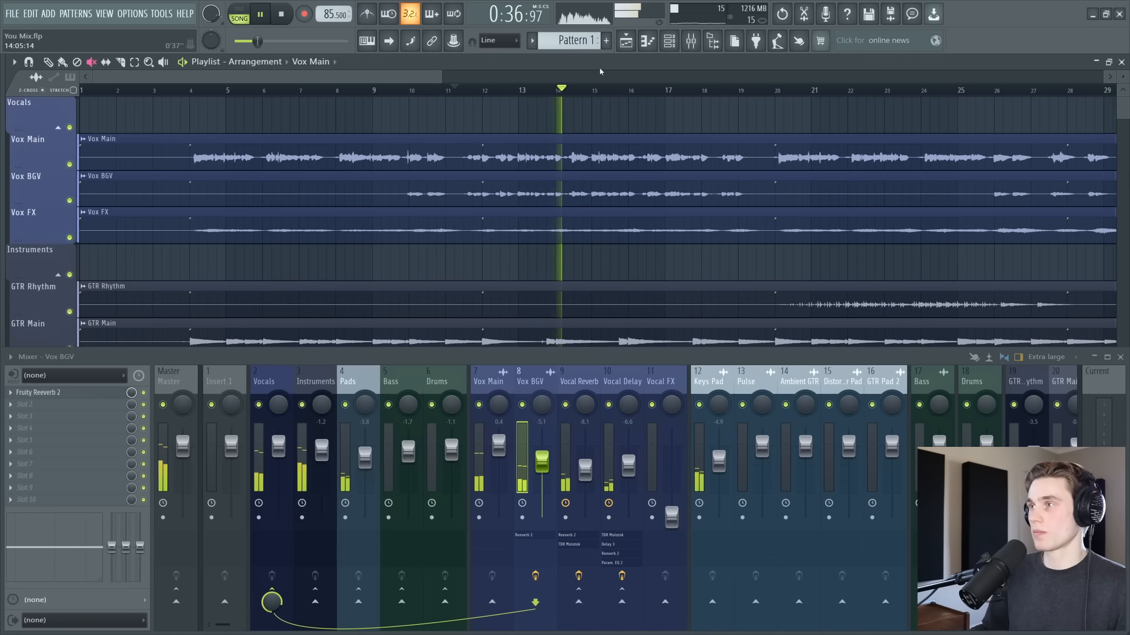
{"action": "scroll", "coordinate": [580, 93], "scroll_direction": "down", "scroll_amount": 2}
{"action": "left_click_drag", "start_coordinate": [542, 464], "coordinate": [543, 468]}
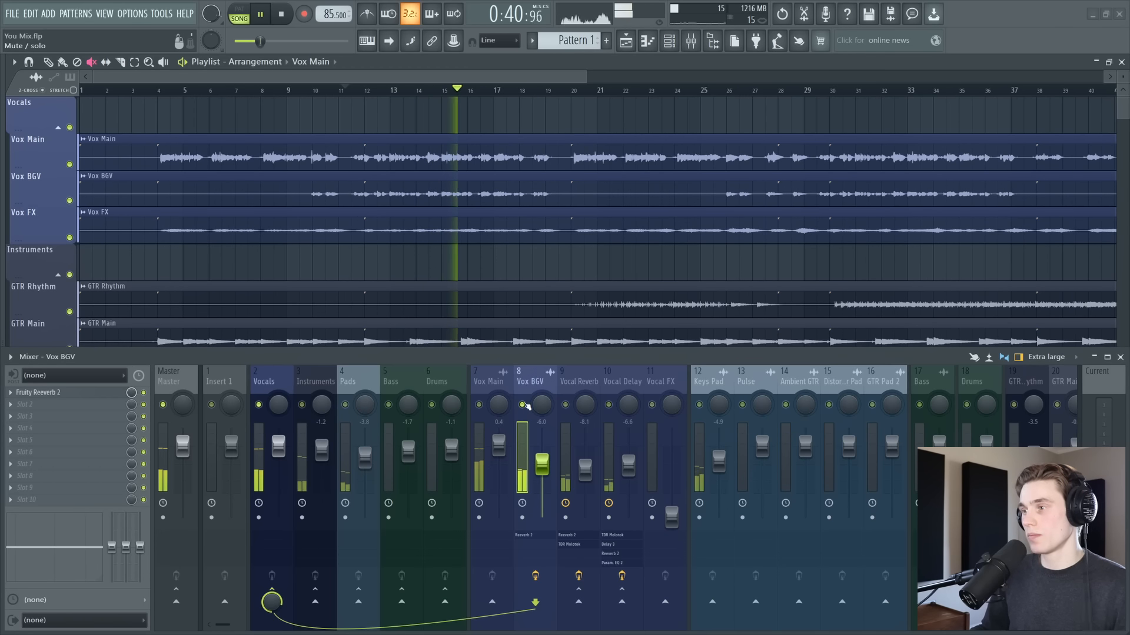
{"action": "key", "text": "space"}
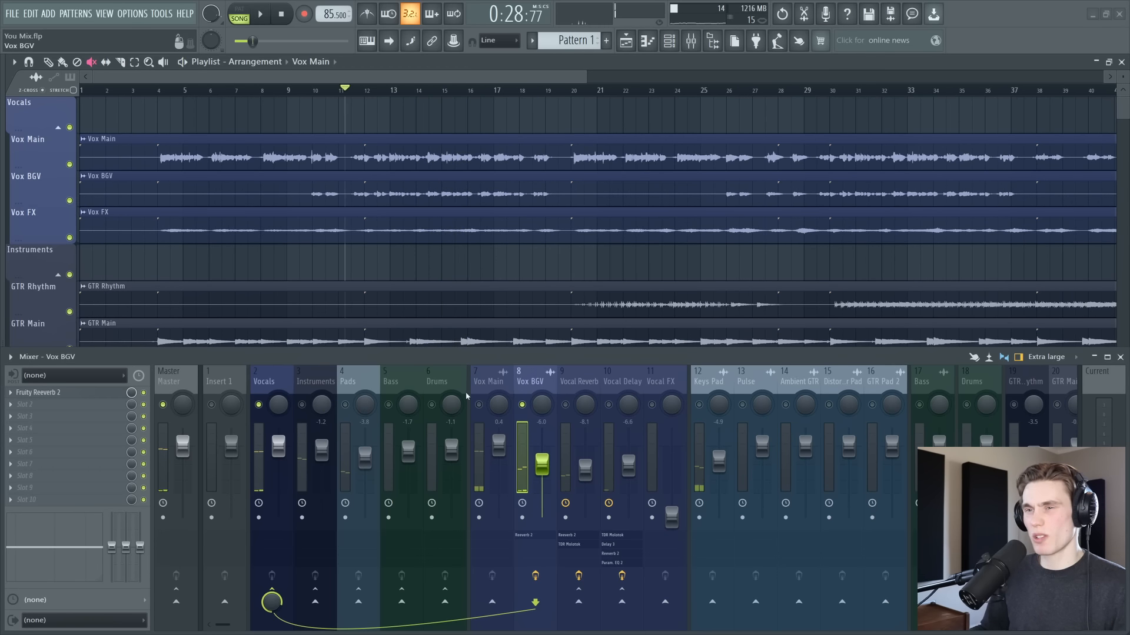
Load Ozone 9 Imager into Vox BGV's second effect slot.
{"action": "left_click", "coordinate": [62, 418]}
{"action": "left_click", "coordinate": [238, 28]}
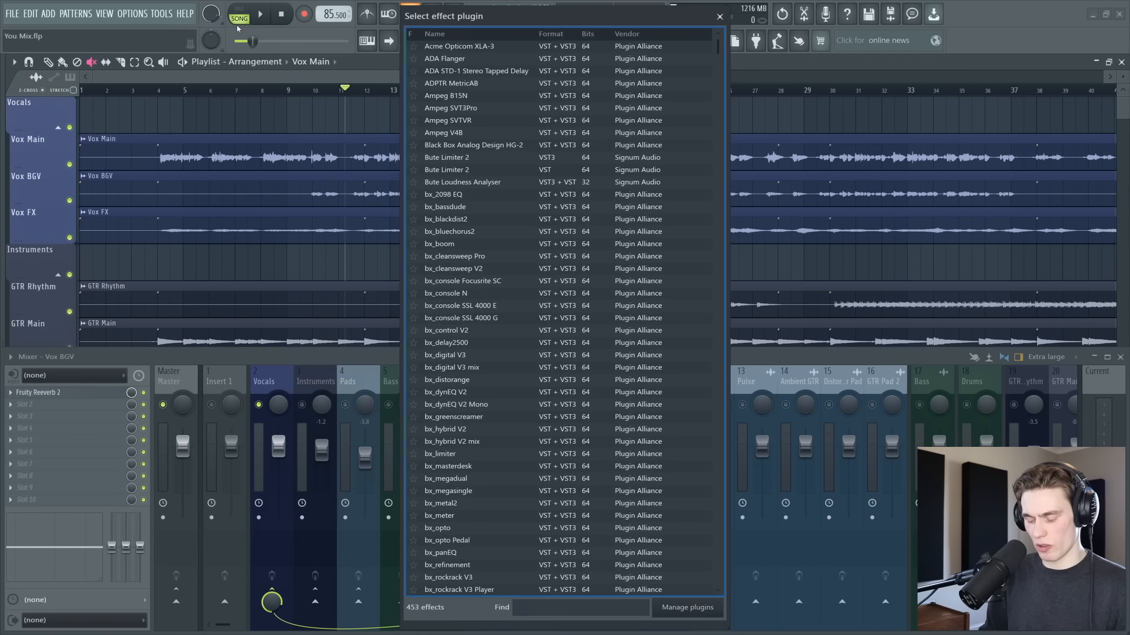
{"action": "type", "text": "ozone"}
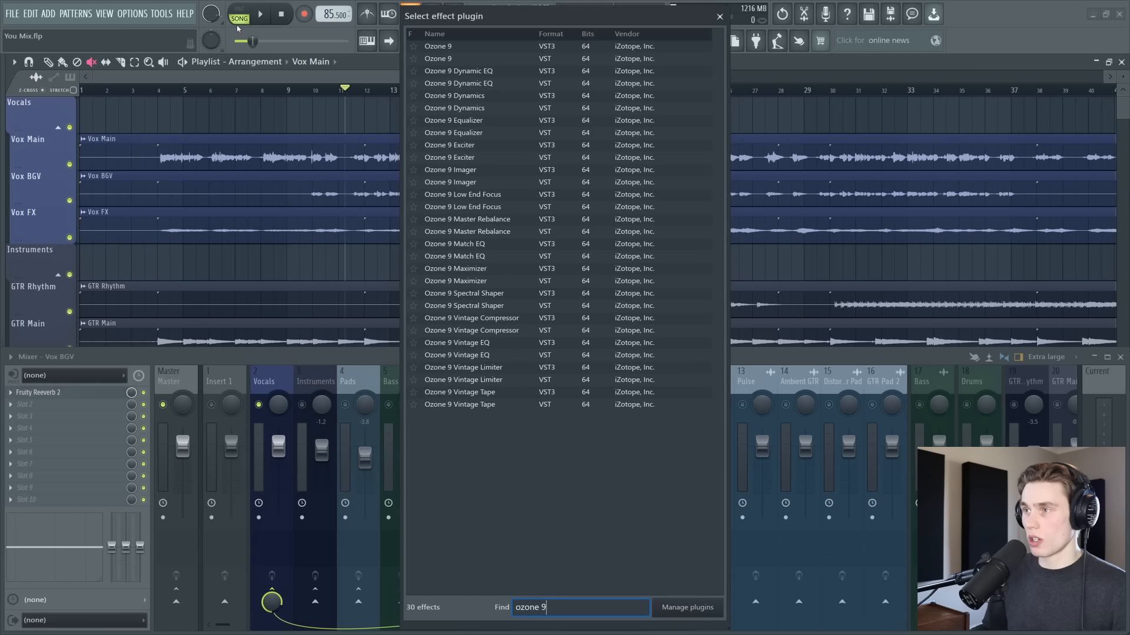
{"action": "type", "text": " 9"}
{"action": "double_click", "coordinate": [469, 184]}
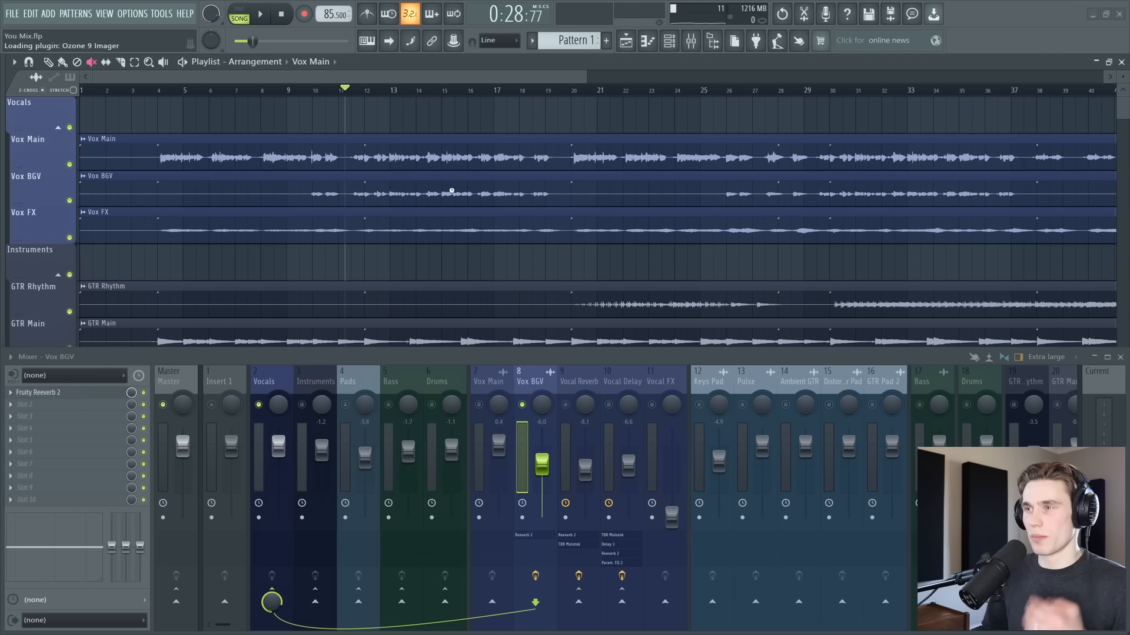
Split the Imager into two bands at about 200 Hz and widen the upper band to 48.1.
{"action": "left_click", "coordinate": [251, 153]}
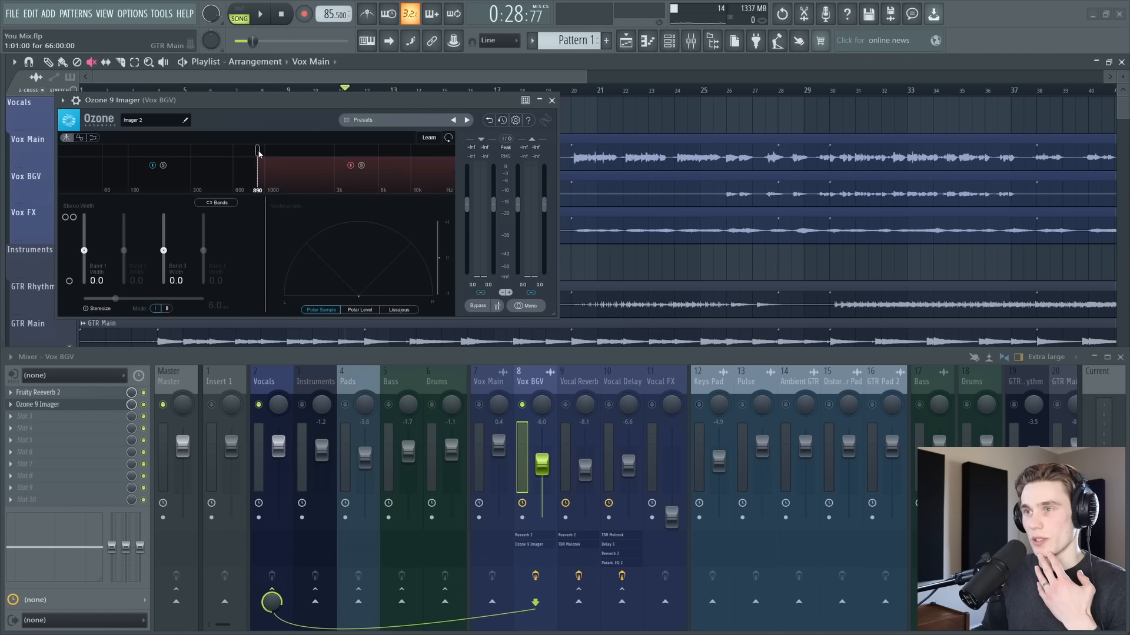
{"action": "left_click_drag", "start_coordinate": [251, 152], "coordinate": [185, 150]}
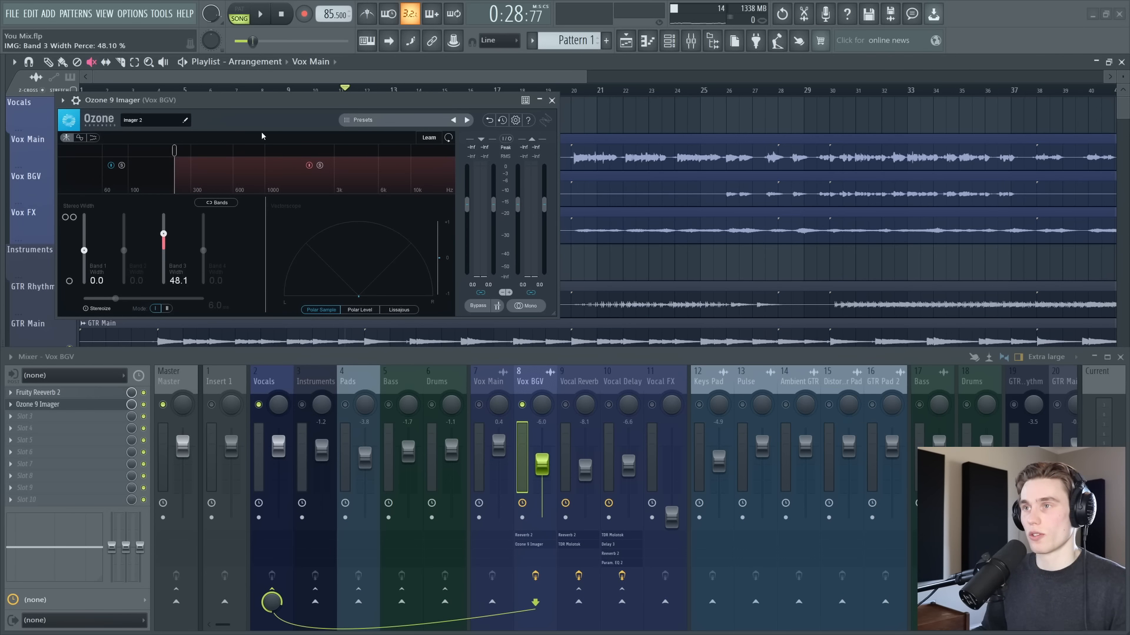
{"action": "left_click_drag", "start_coordinate": [287, 106], "coordinate": [308, 227]}
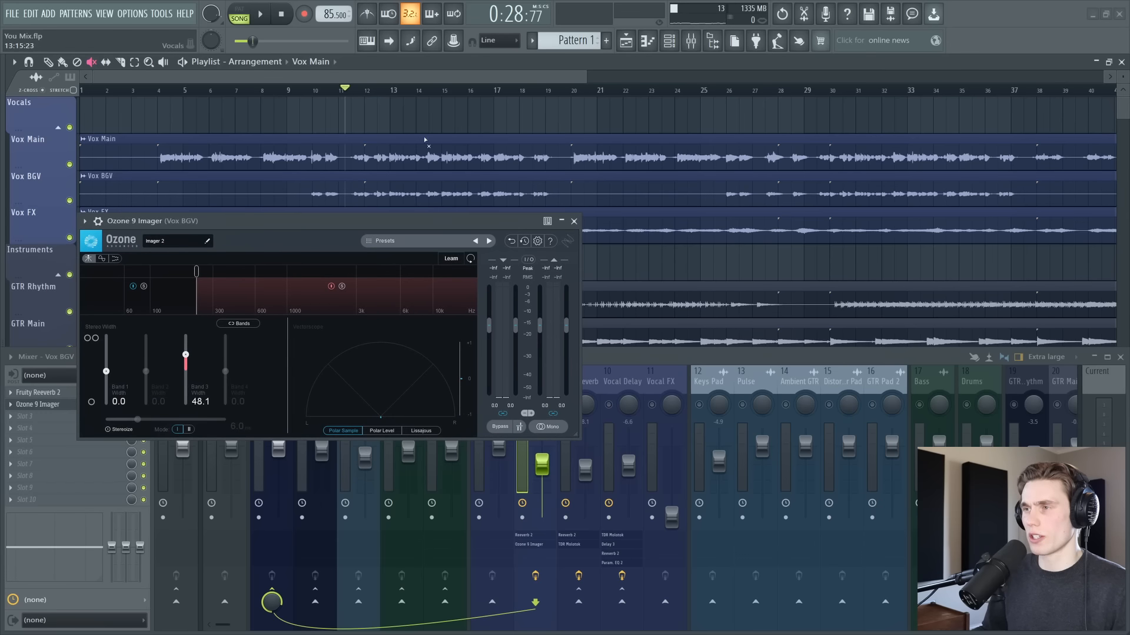
Play the vocals from bar 11, compare Vox BGV with its Imager bypassed and active, and listen to it together with Vox Main.
{"action": "key", "text": "space"}
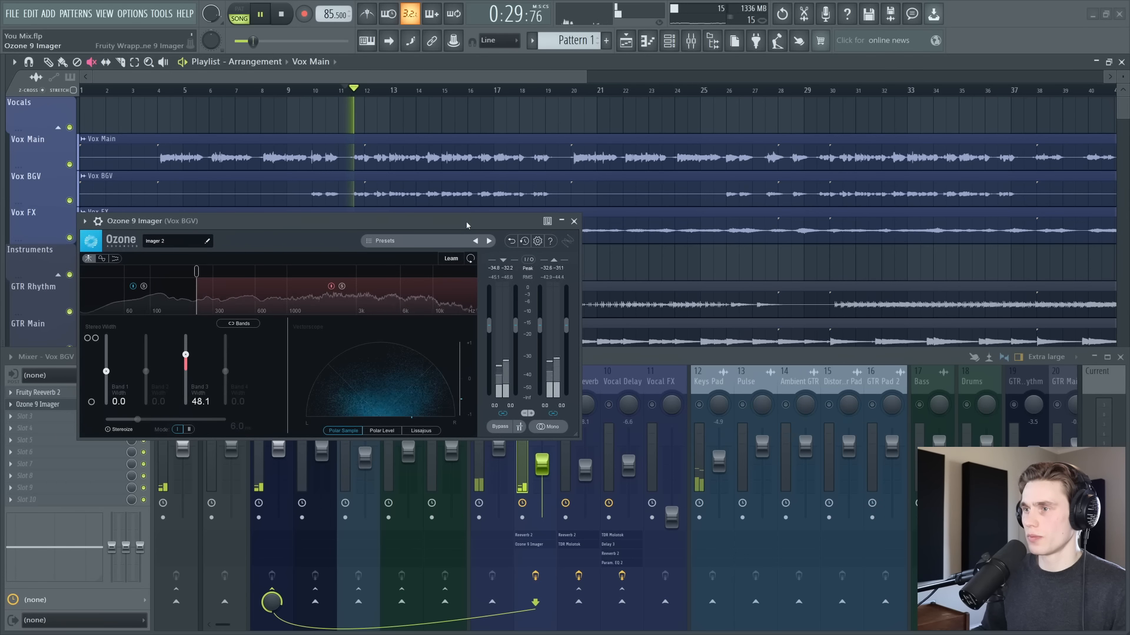
{"action": "left_click", "coordinate": [499, 427]}
{"action": "left_click", "coordinate": [499, 426]}
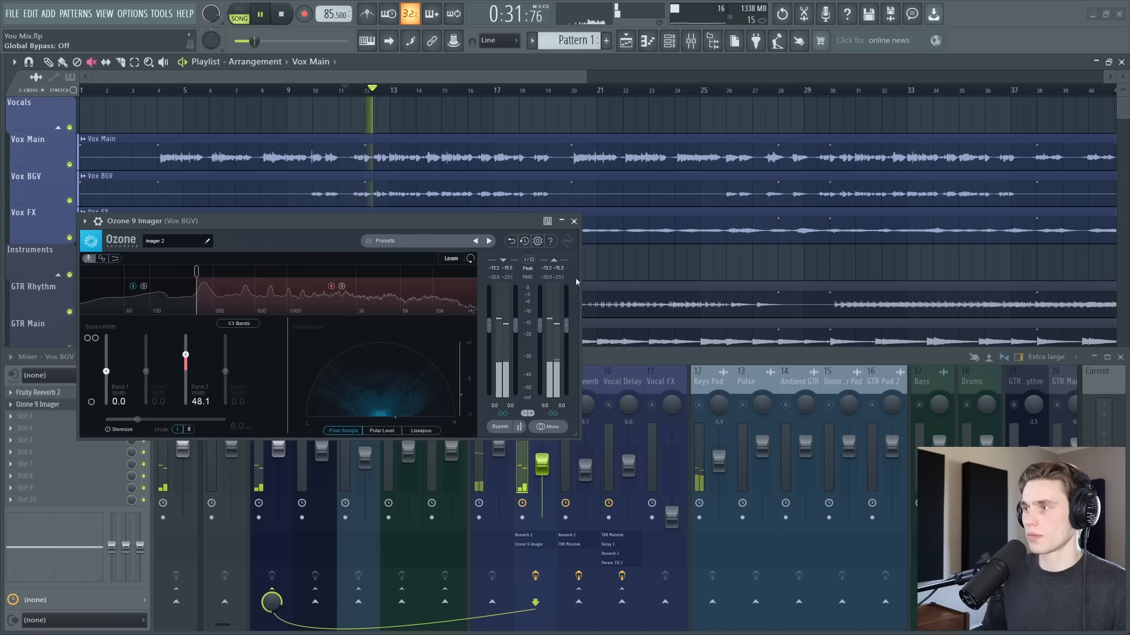
{"action": "left_click", "coordinate": [574, 222]}
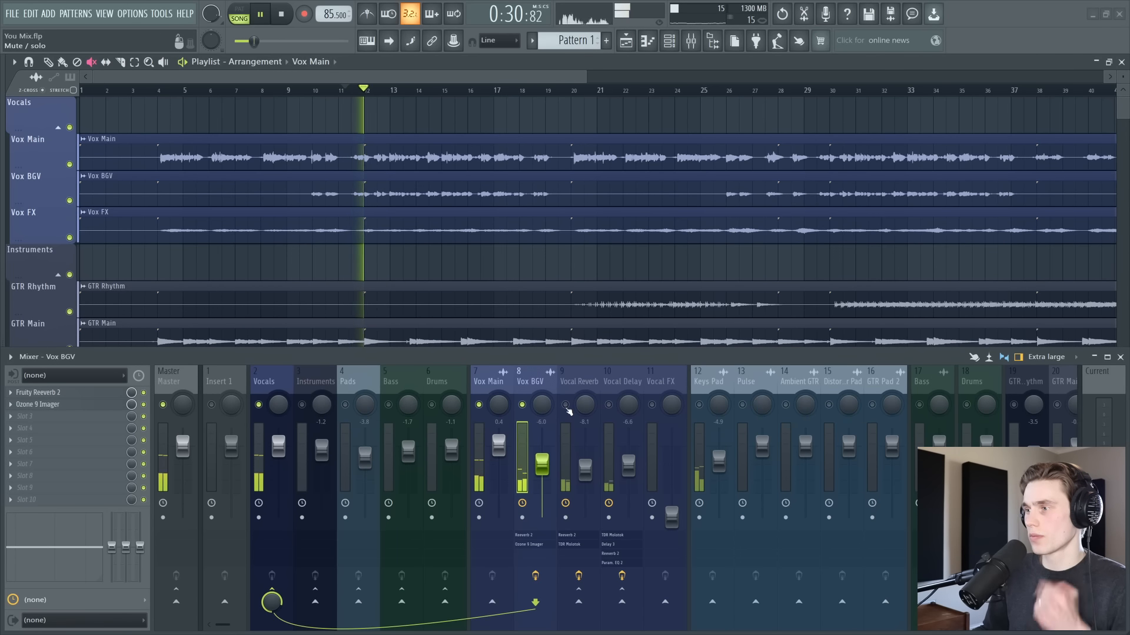
{"action": "key", "text": "space"}
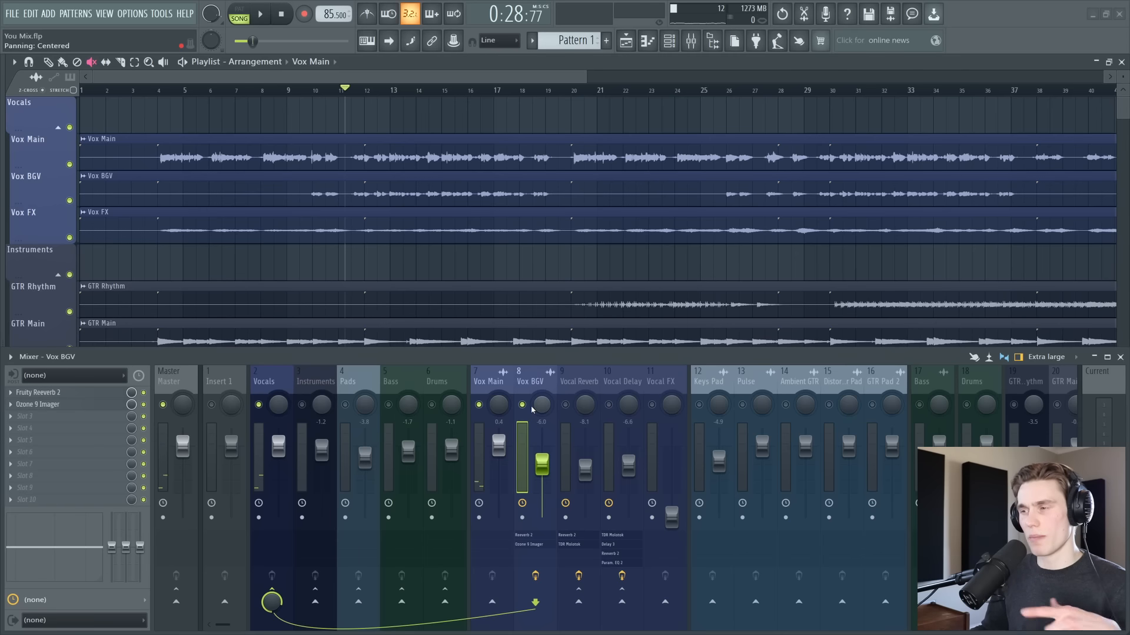
Load TDR Nova into Vox Main's first effect slot while the full mix plays from bar 4.
{"action": "scroll", "coordinate": [467, 159], "scroll_direction": "down", "scroll_amount": 5}
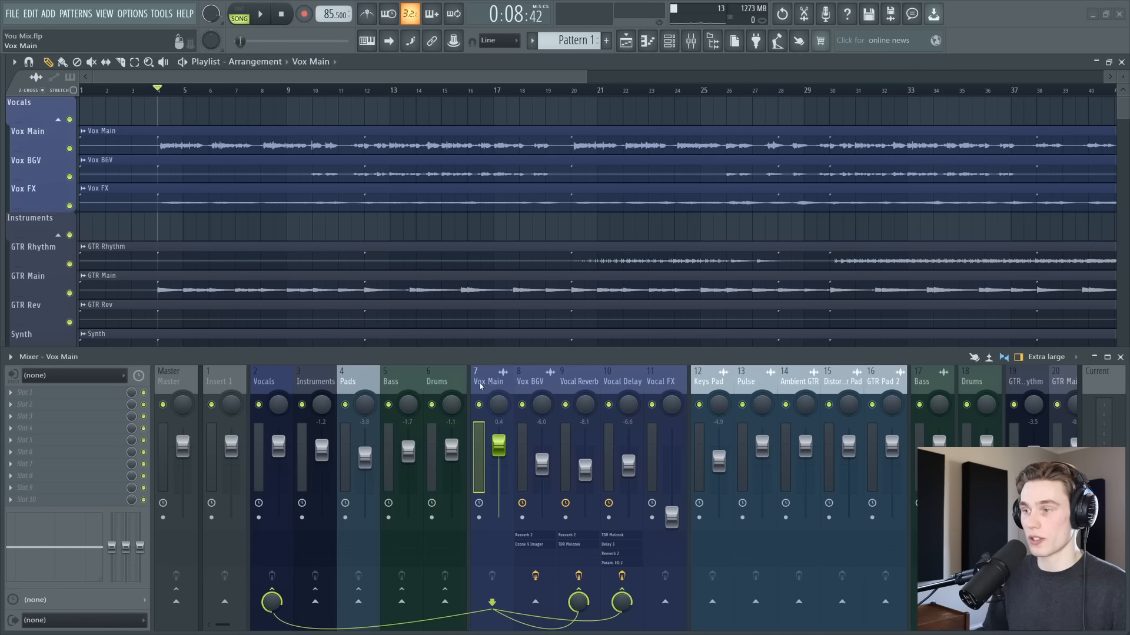
{"action": "key", "text": "space"}
{"action": "left_click", "coordinate": [36, 392]}
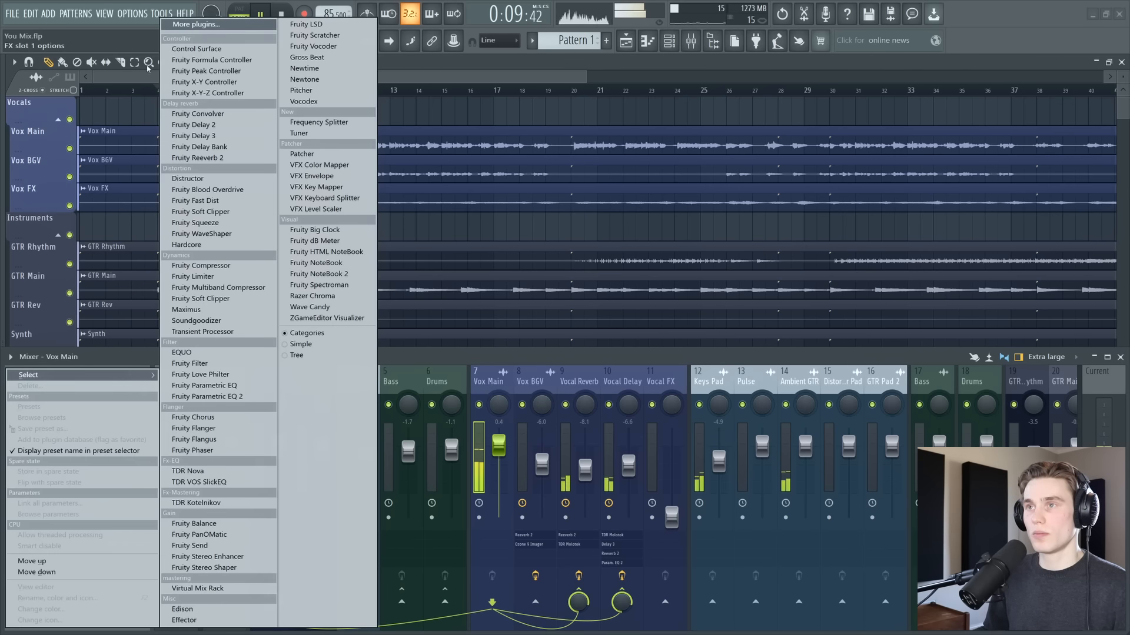
{"action": "left_click", "coordinate": [205, 26]}
{"action": "type", "text": "nova"}
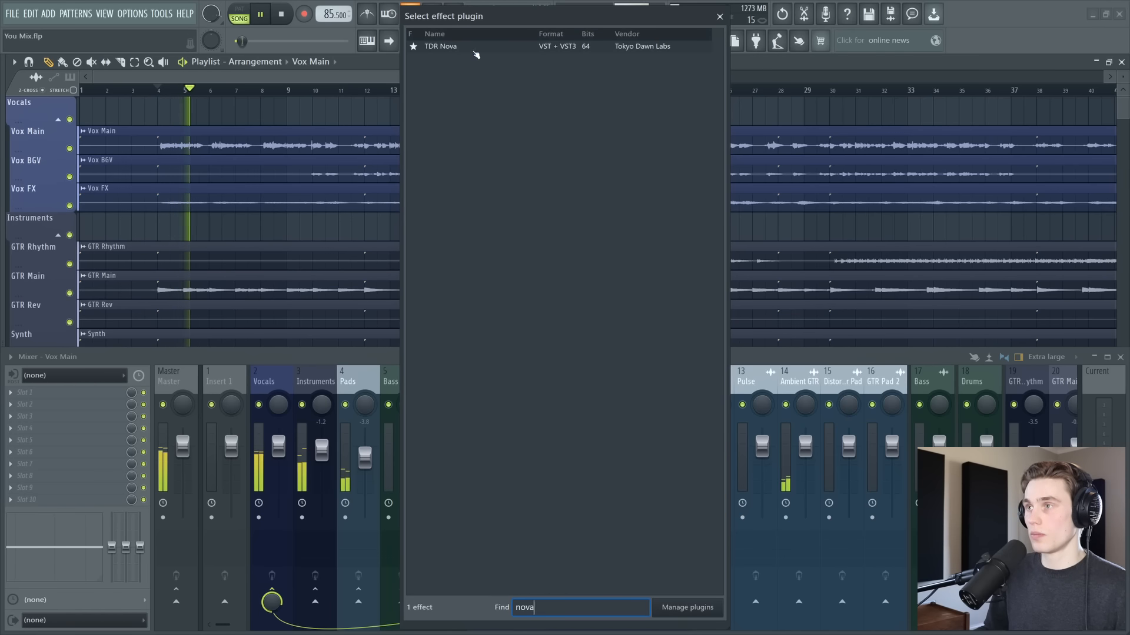
{"action": "double_click", "coordinate": [447, 46]}
{"action": "left_click_drag", "start_coordinate": [362, 187], "coordinate": [768, 83]}
Load TDR Kotelnikov into Vox Main's second effect slot and place its window beside TDR Nova.
{"action": "left_click", "coordinate": [26, 404]}
{"action": "left_click", "coordinate": [253, 23]}
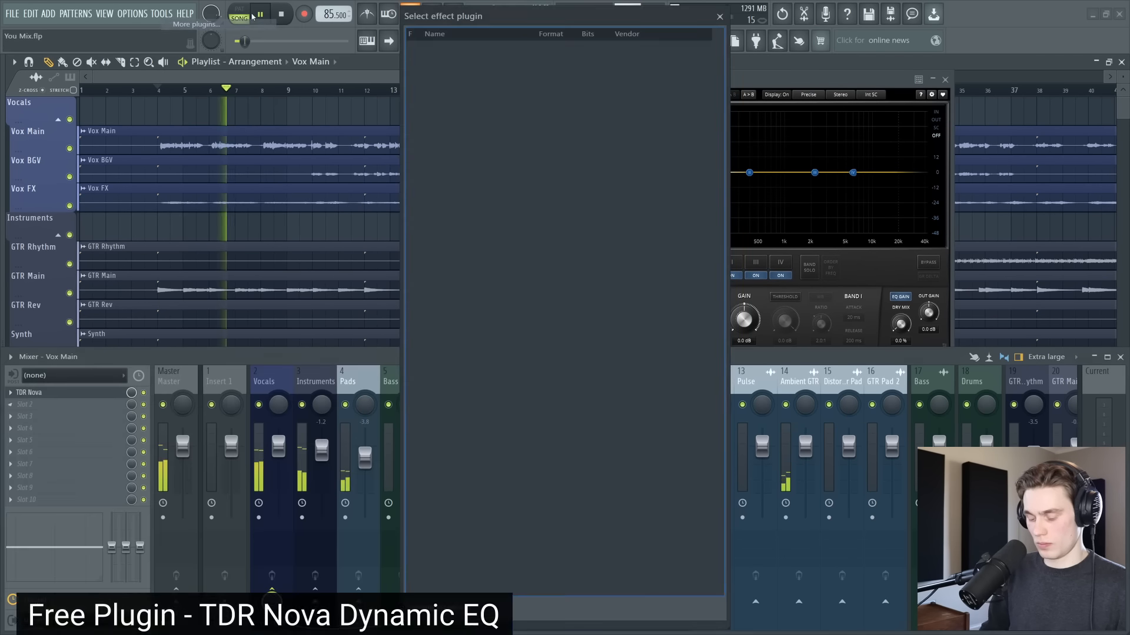
{"action": "type", "text": "kotel"}
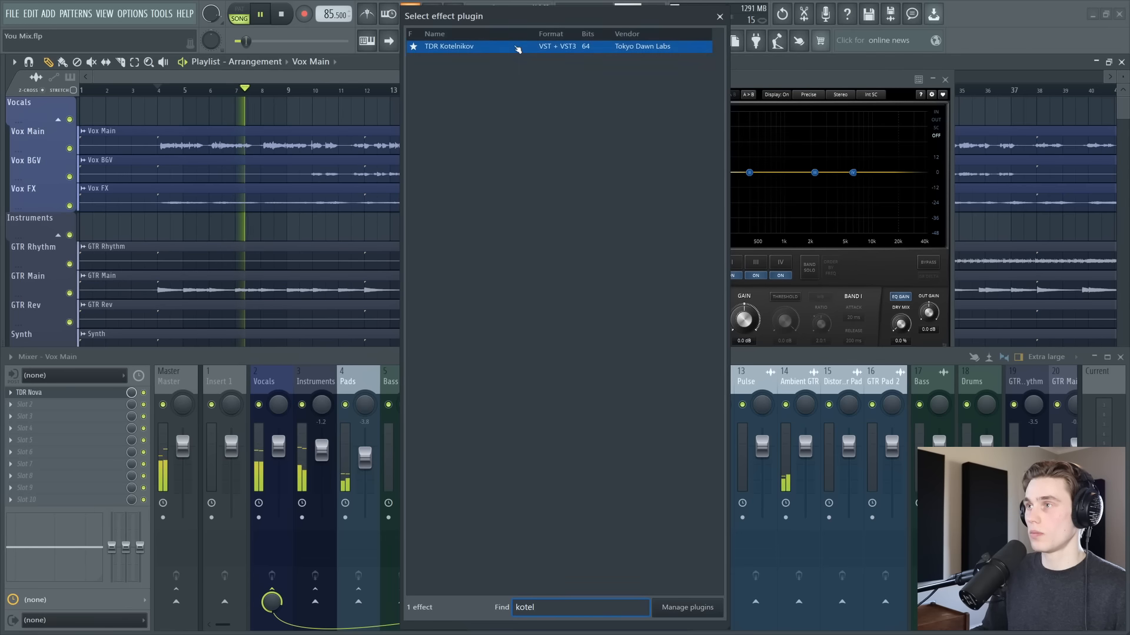
{"action": "double_click", "coordinate": [518, 47]}
{"action": "left_click_drag", "start_coordinate": [415, 79], "coordinate": [458, 128]}
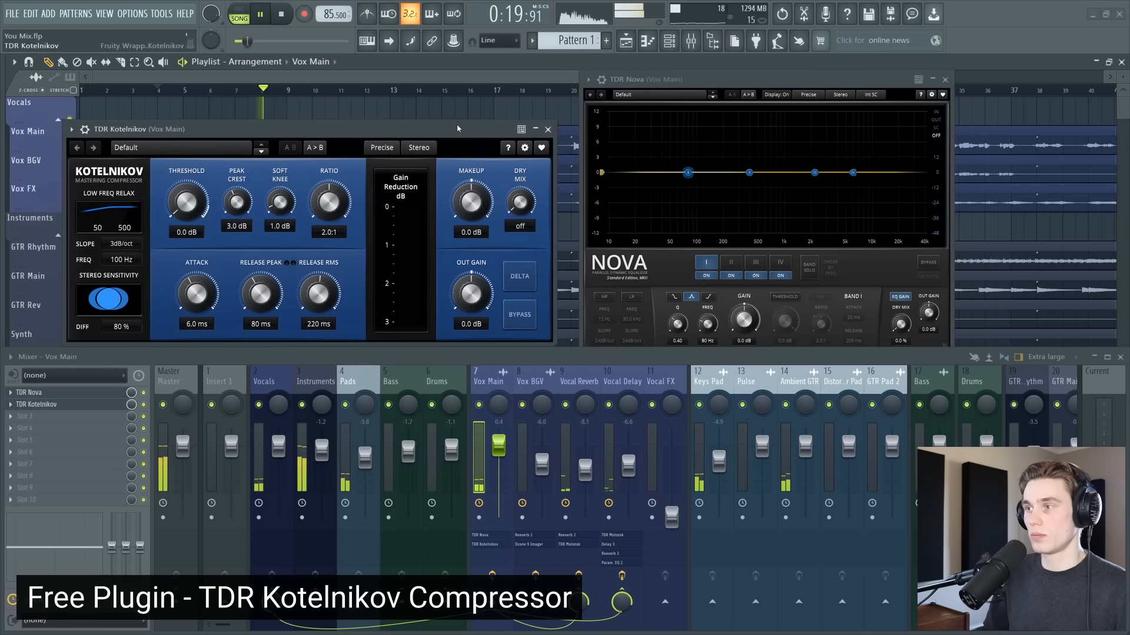
Load the De-ess (split) preset in Vox Main's TDR Nova and move band III to 7.3 kHz.
{"action": "left_click_drag", "start_coordinate": [755, 78], "coordinate": [758, 104]}
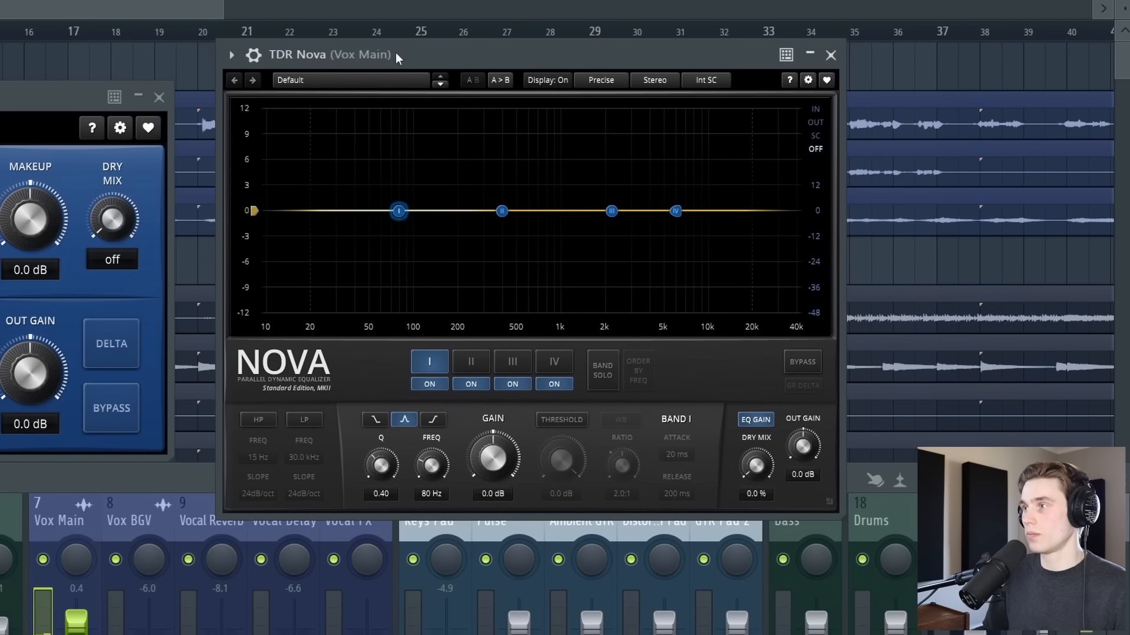
{"action": "left_click", "coordinate": [335, 80]}
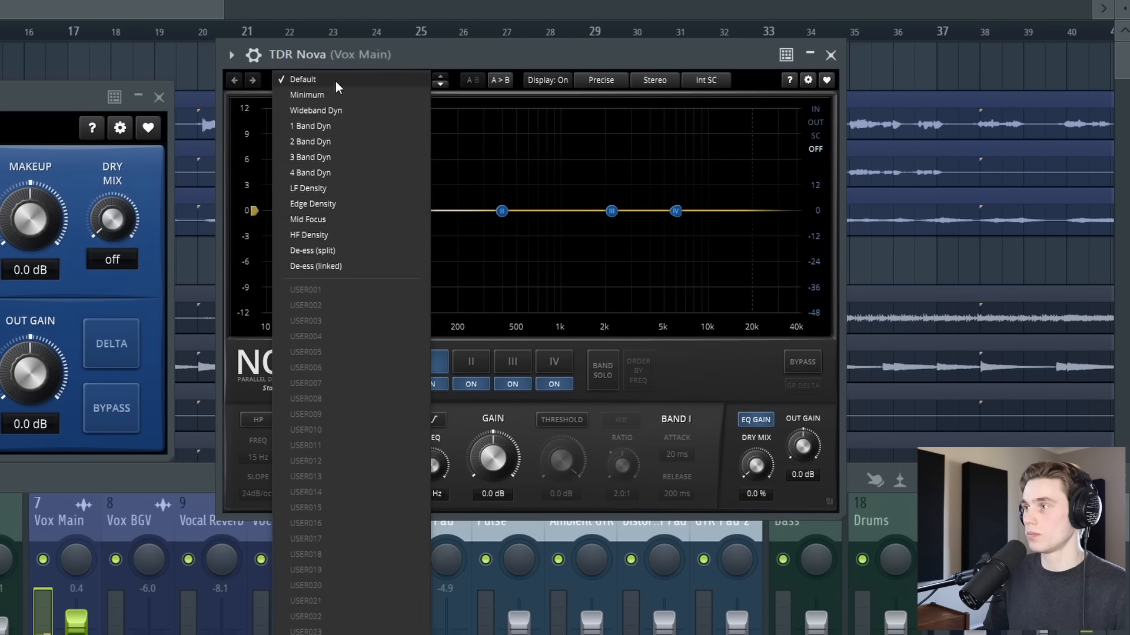
{"action": "left_click", "coordinate": [325, 251]}
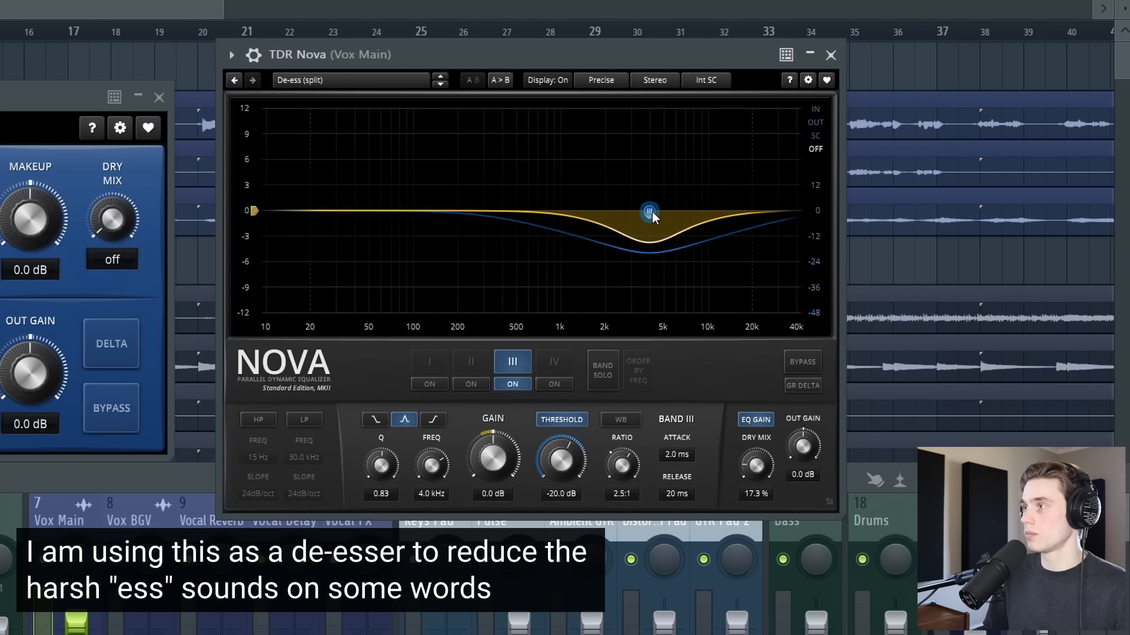
{"action": "left_click_drag", "start_coordinate": [649, 212], "coordinate": [687, 214]}
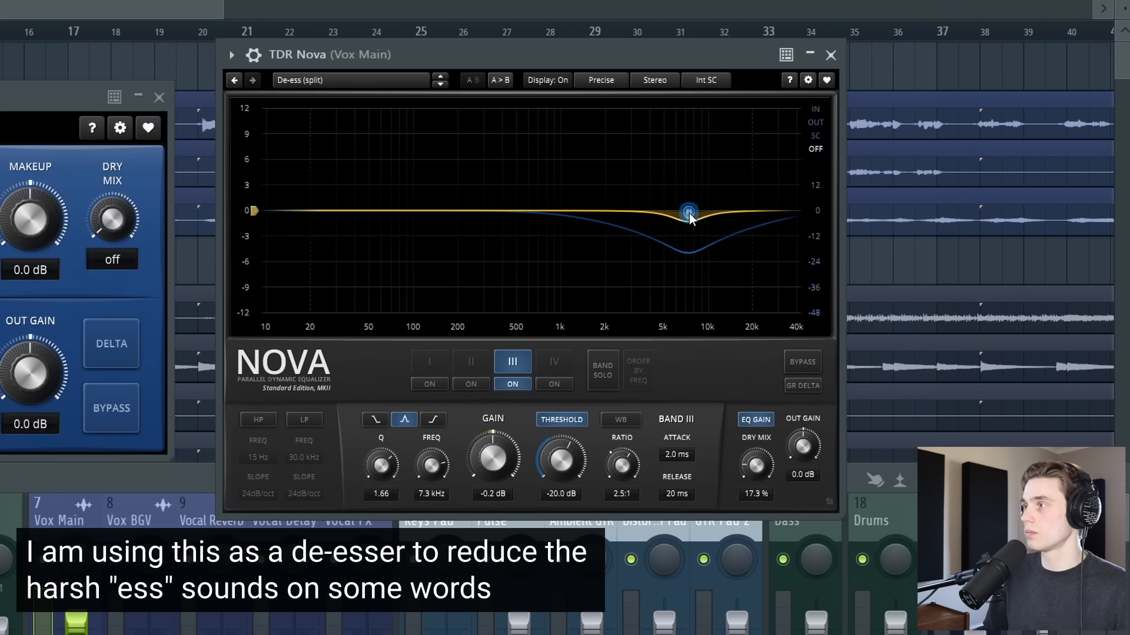
Narrow TDR Nova's band III to a Q of 1.91, set its threshold to -16.3 dB, and close the equalizer.
{"action": "left_click_drag", "start_coordinate": [553, 450], "coordinate": [566, 436]}
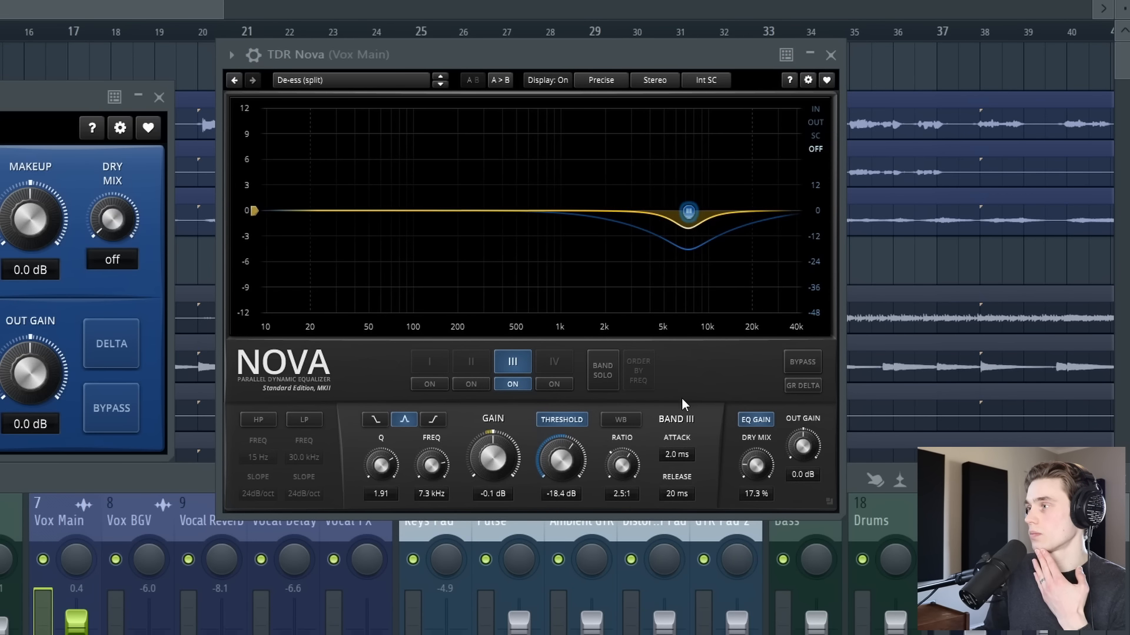
{"action": "left_click_drag", "start_coordinate": [539, 460], "coordinate": [543, 445]}
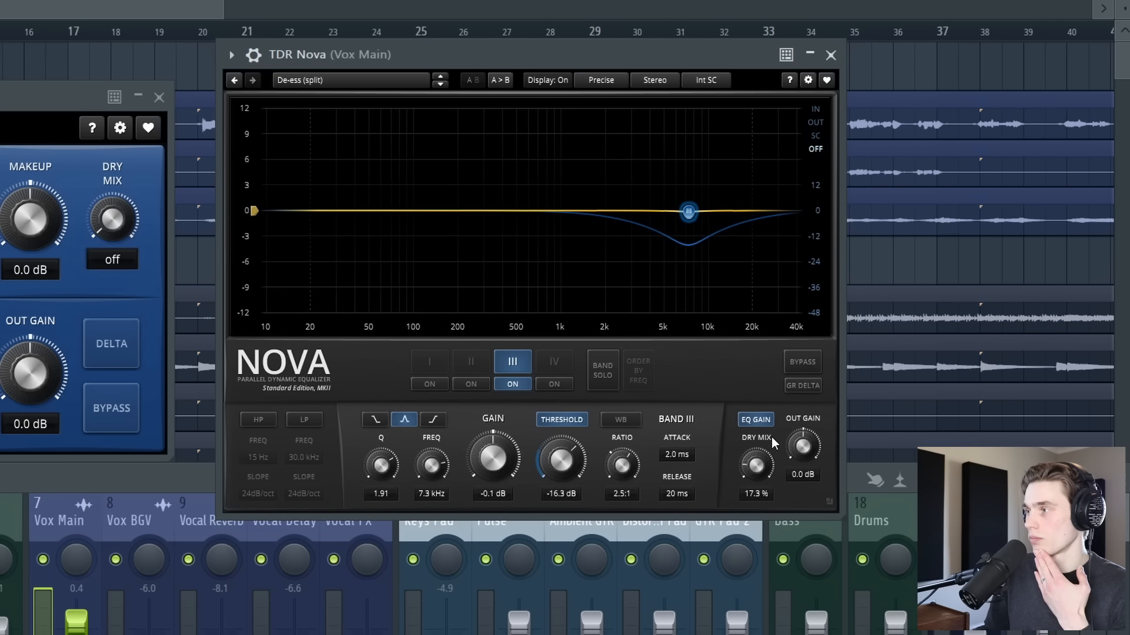
{"action": "left_click", "coordinate": [831, 56]}
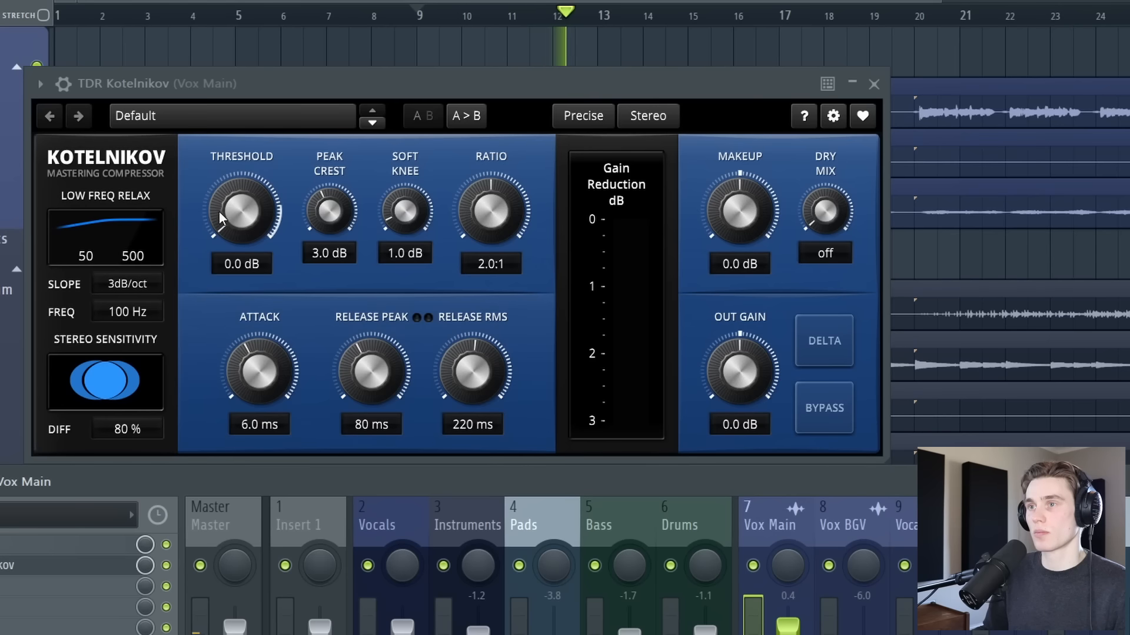
Set Kotelnikov's threshold to -22.4 dB, ratio to 2.4:1, attack to 11 ms, peak release to 33 ms and RMS release to 70 ms.
{"action": "left_click_drag", "start_coordinate": [520, 248], "coordinate": [500, 193]}
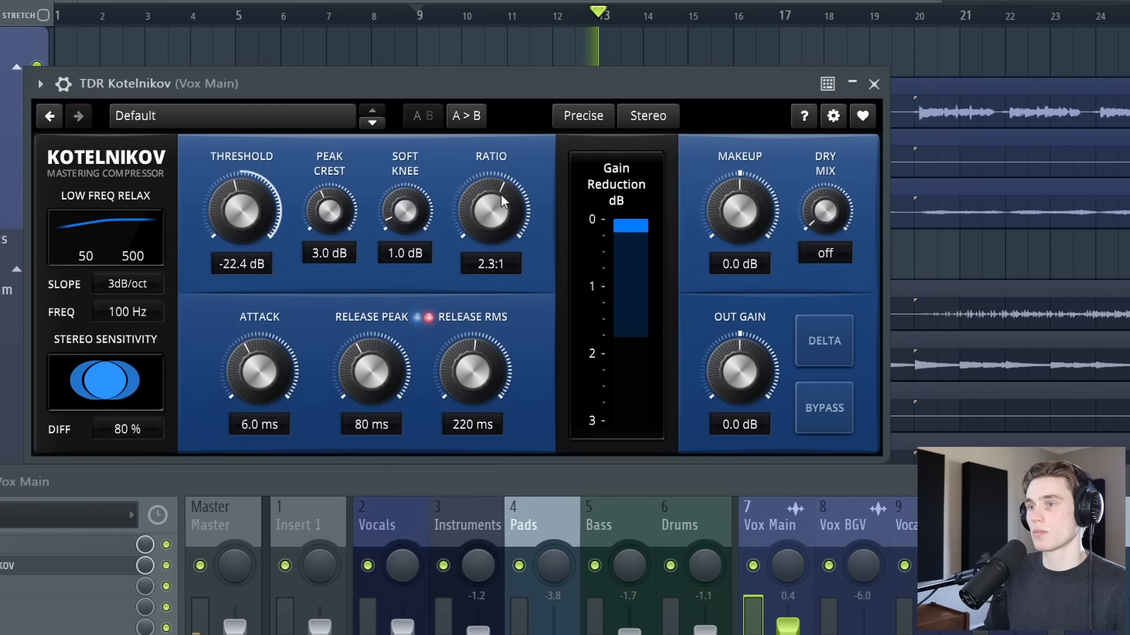
{"action": "mouse_move", "coordinate": [269, 371]}
{"action": "left_mouse_down"}
{"action": "mouse_move", "coordinate": [266, 396]}
{"action": "mouse_move", "coordinate": [270, 359]}
{"action": "left_mouse_up"}
{"action": "left_click_drag", "start_coordinate": [419, 343], "coordinate": [460, 377]}
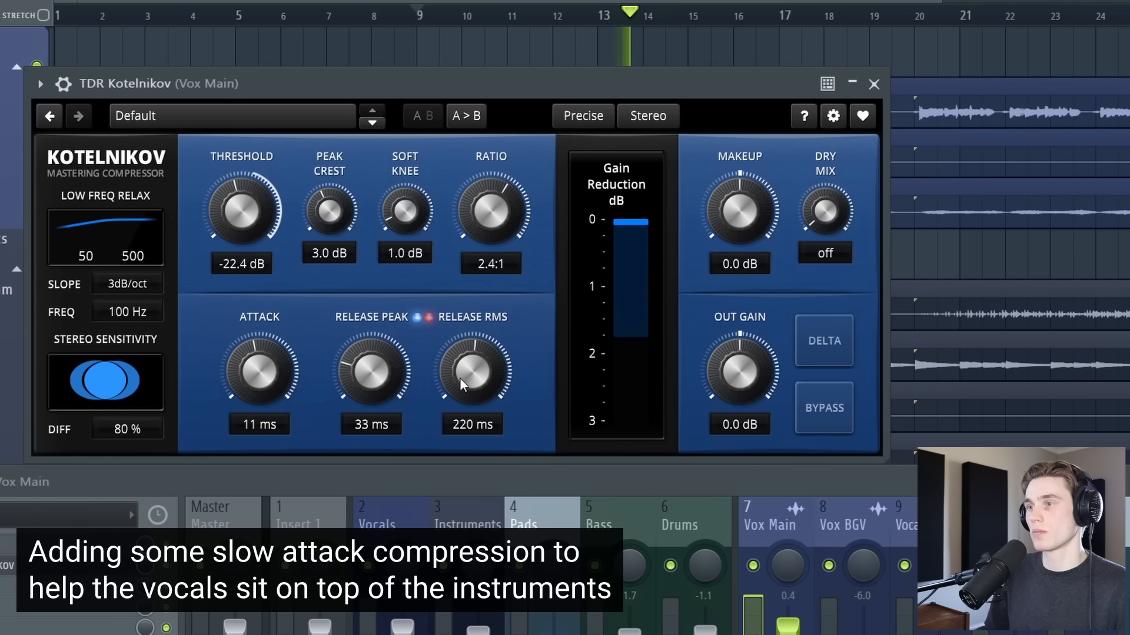
Set Kotelnikov's threshold to -25.4 dB and makeup to 1.8 dB, compare it bypassed, and shorten the RMS release to 64 ms.
{"action": "left_click_drag", "start_coordinate": [262, 212], "coordinate": [267, 187]}
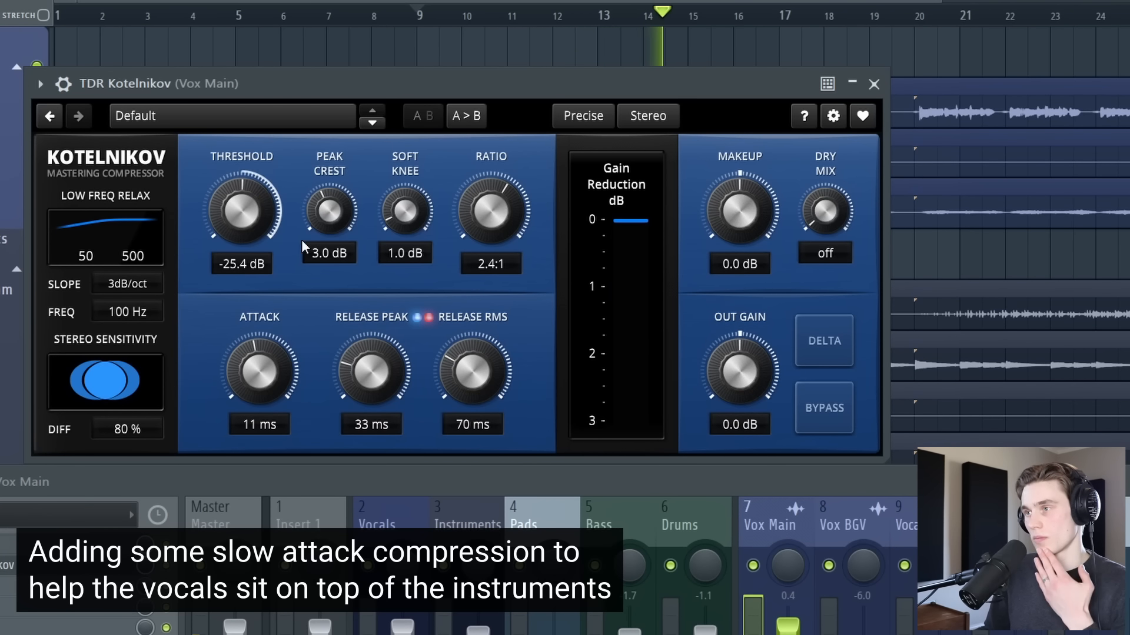
{"action": "left_click_drag", "start_coordinate": [755, 235], "coordinate": [743, 193]}
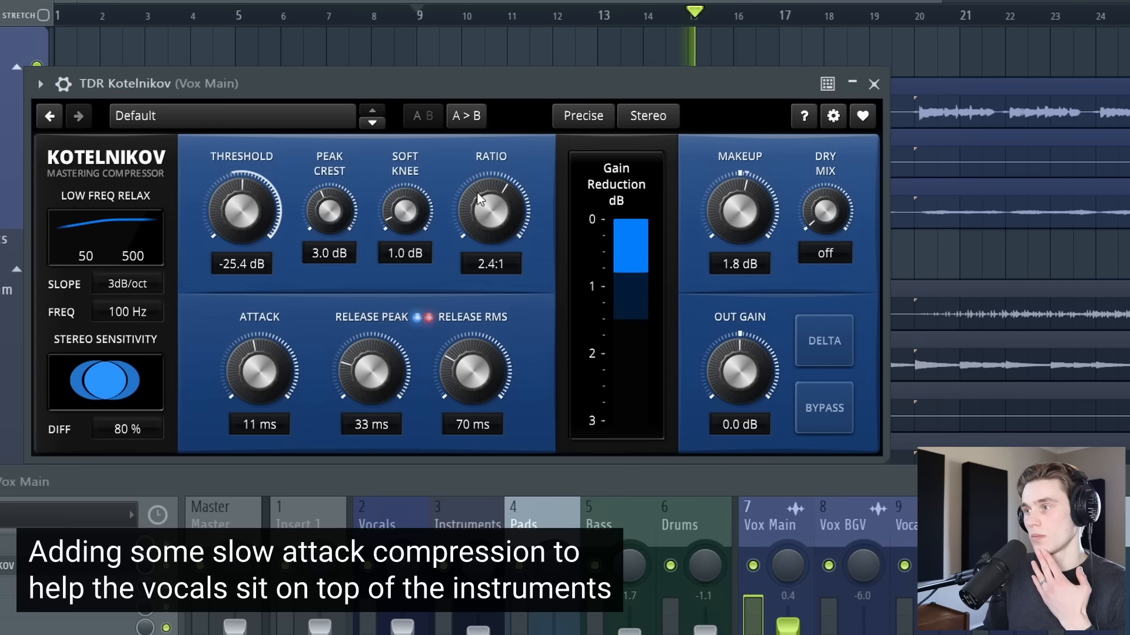
{"action": "left_click", "coordinate": [822, 405]}
{"action": "left_click", "coordinate": [822, 406]}
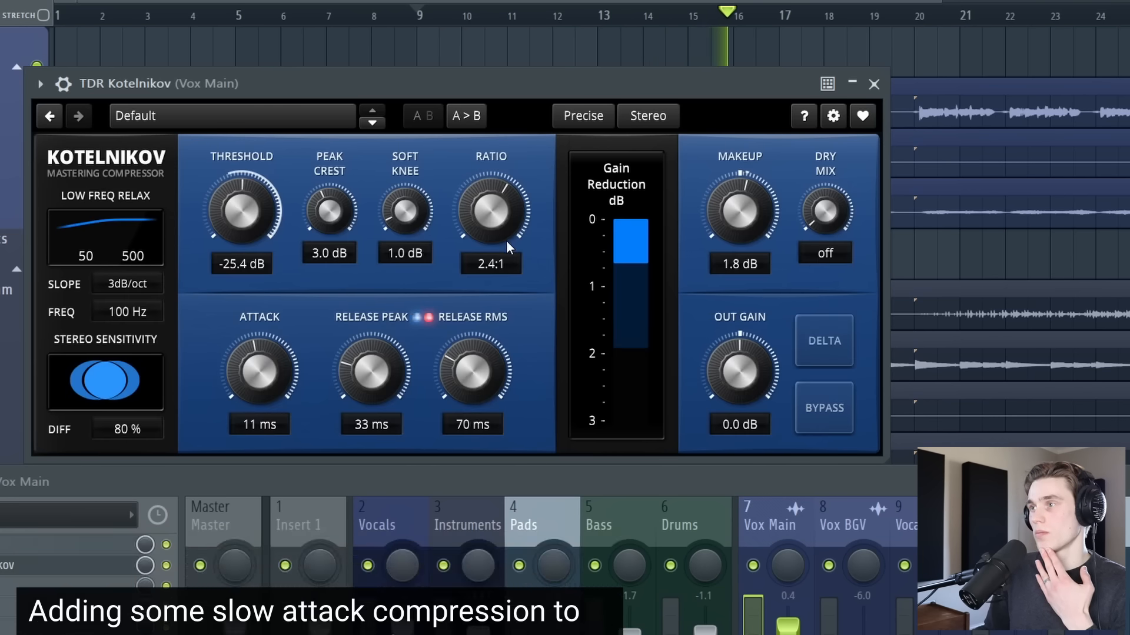
{"action": "left_click_drag", "start_coordinate": [464, 376], "coordinate": [464, 385]}
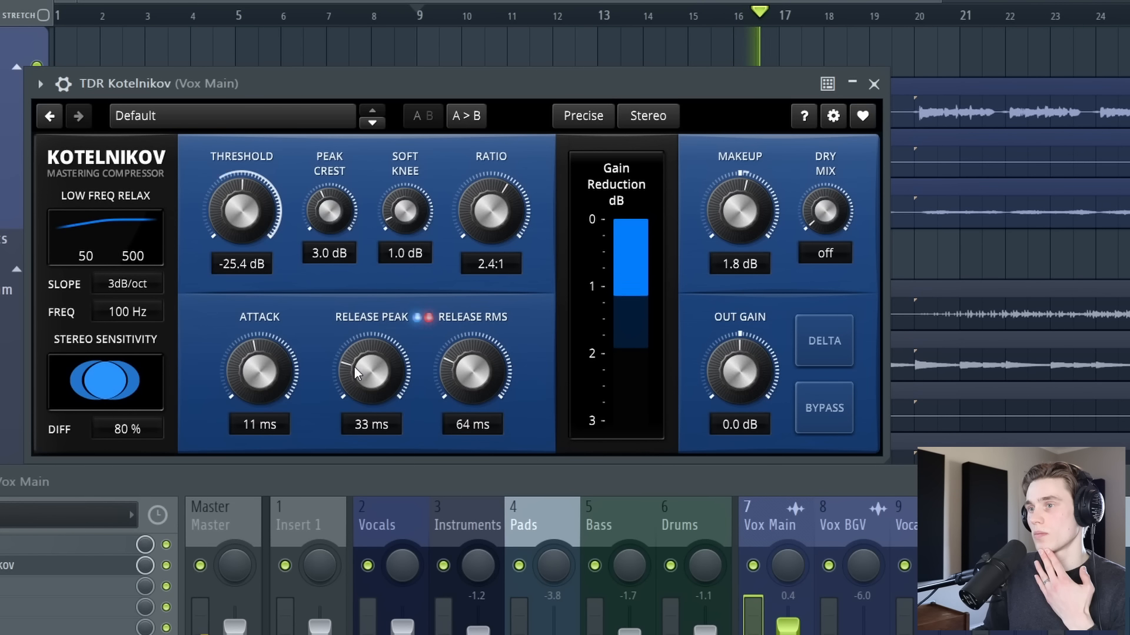
Set Kotelnikov's attack to 15 ms and makeup to 1.4 dB, close the compressor, and stop playback.
{"action": "left_click_drag", "start_coordinate": [270, 366], "coordinate": [263, 339]}
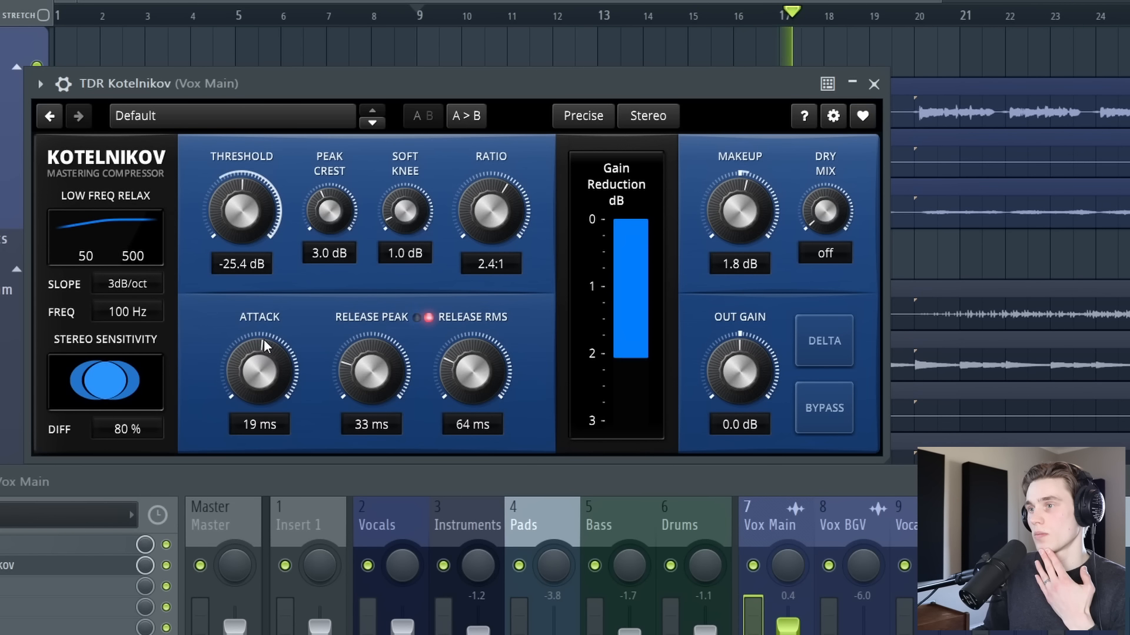
{"action": "left_click_drag", "start_coordinate": [732, 236], "coordinate": [733, 242]}
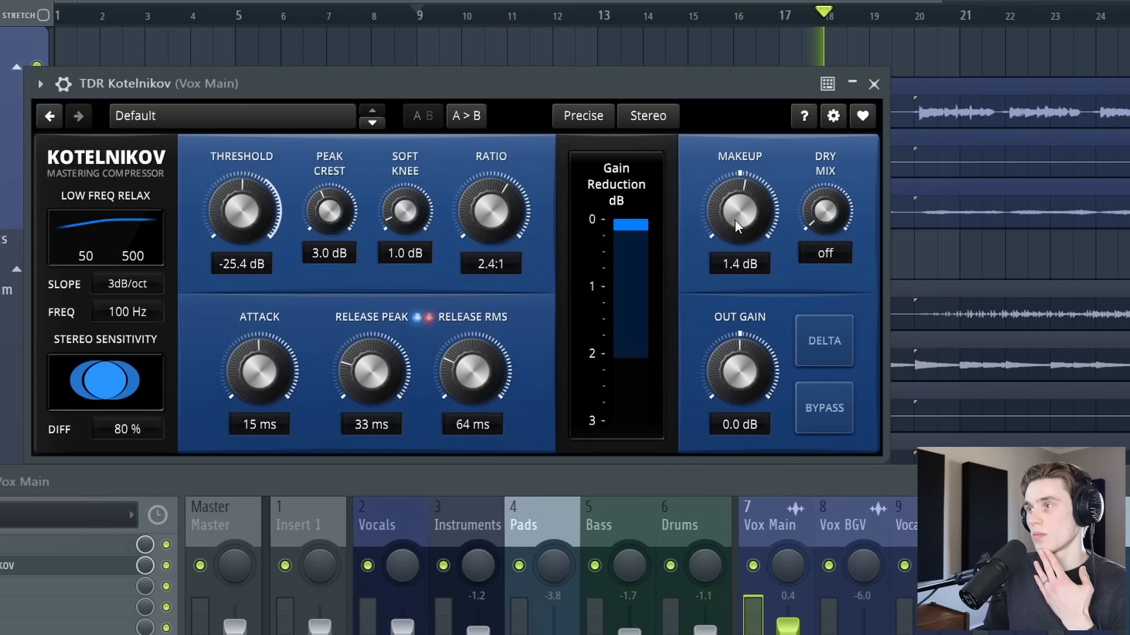
{"action": "left_click", "coordinate": [874, 84]}
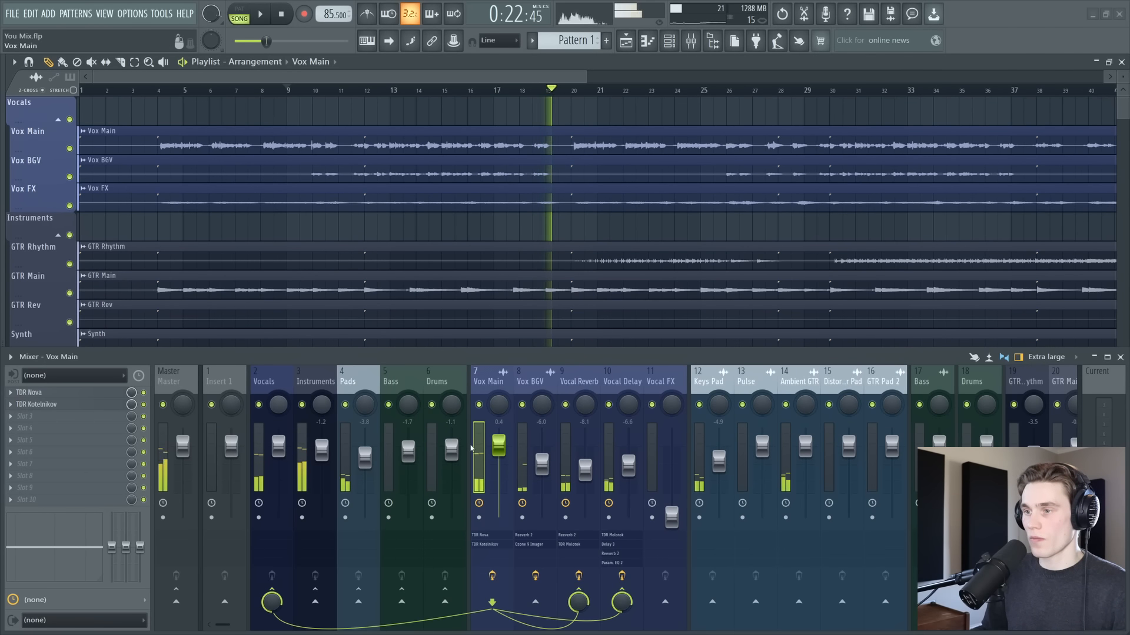
{"action": "key", "text": "space"}
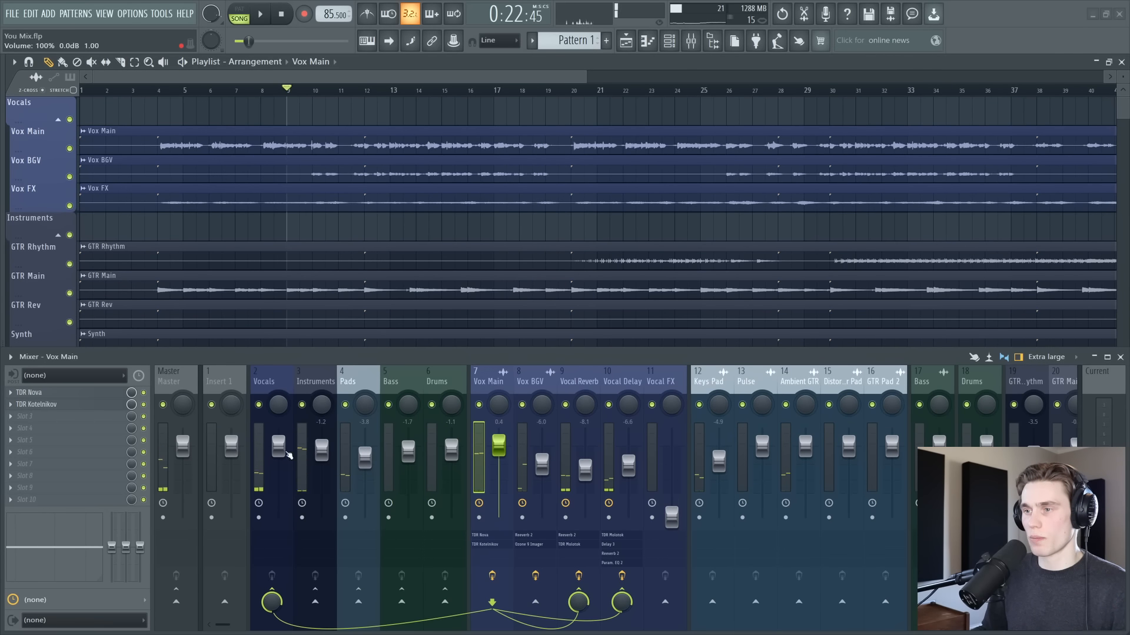
Lower the Vocals bus level to -1.5 dB and play the song from bar 9.
{"action": "left_click", "coordinate": [278, 449]}
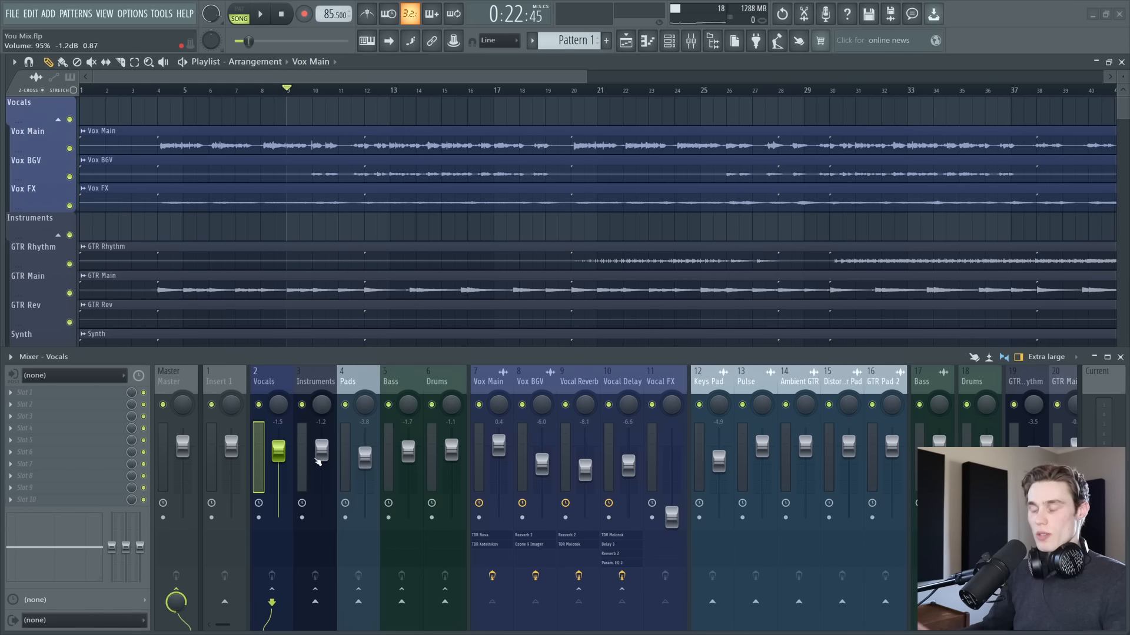
{"action": "key", "text": "space"}
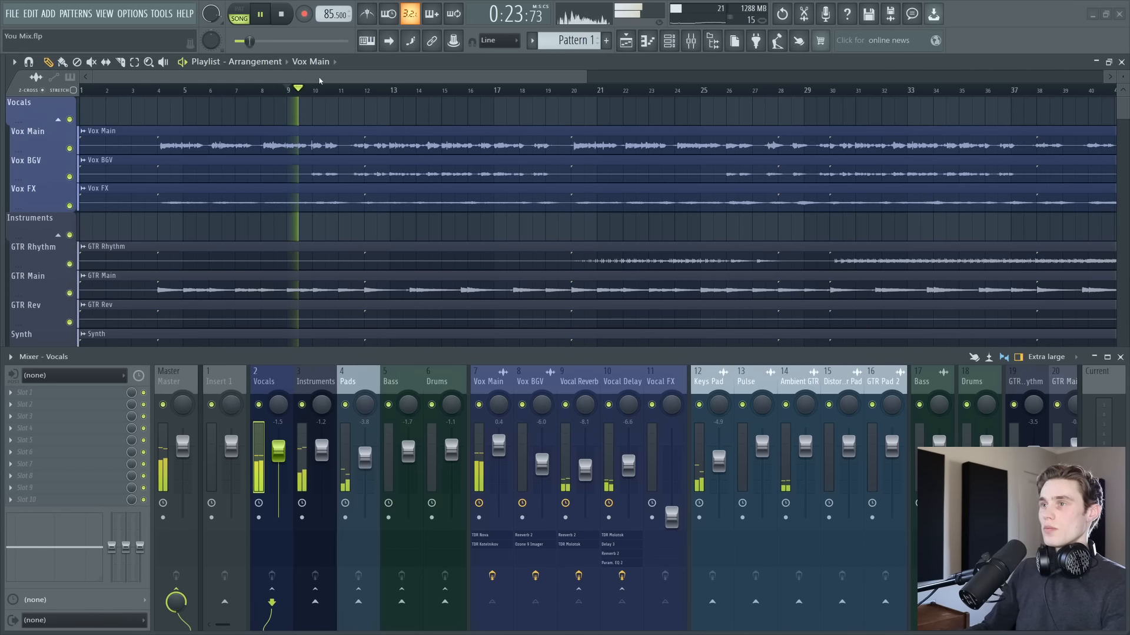
Lower the Vox BGV mixer track's volume to -6.6 dB while the song plays.
{"action": "scroll", "coordinate": [328, 94], "scroll_direction": "down", "scroll_amount": 3}
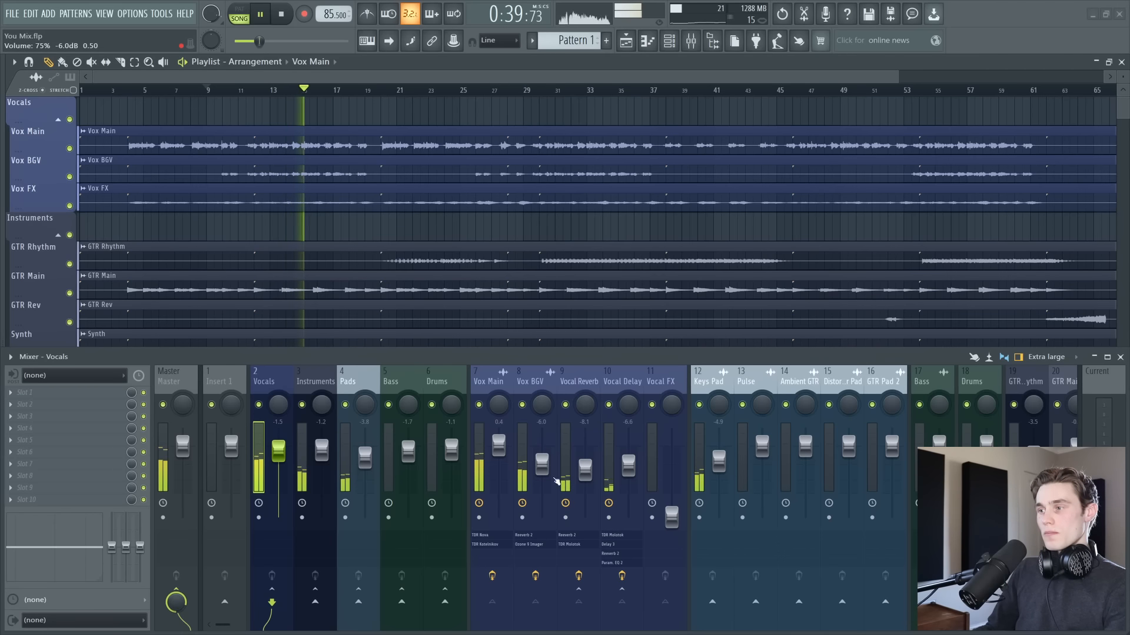
{"action": "mouse_move", "coordinate": [544, 466]}
{"action": "left_mouse_down"}
{"action": "mouse_move", "coordinate": [589, 470]}
{"action": "mouse_move", "coordinate": [542, 465]}
{"action": "left_mouse_up"}
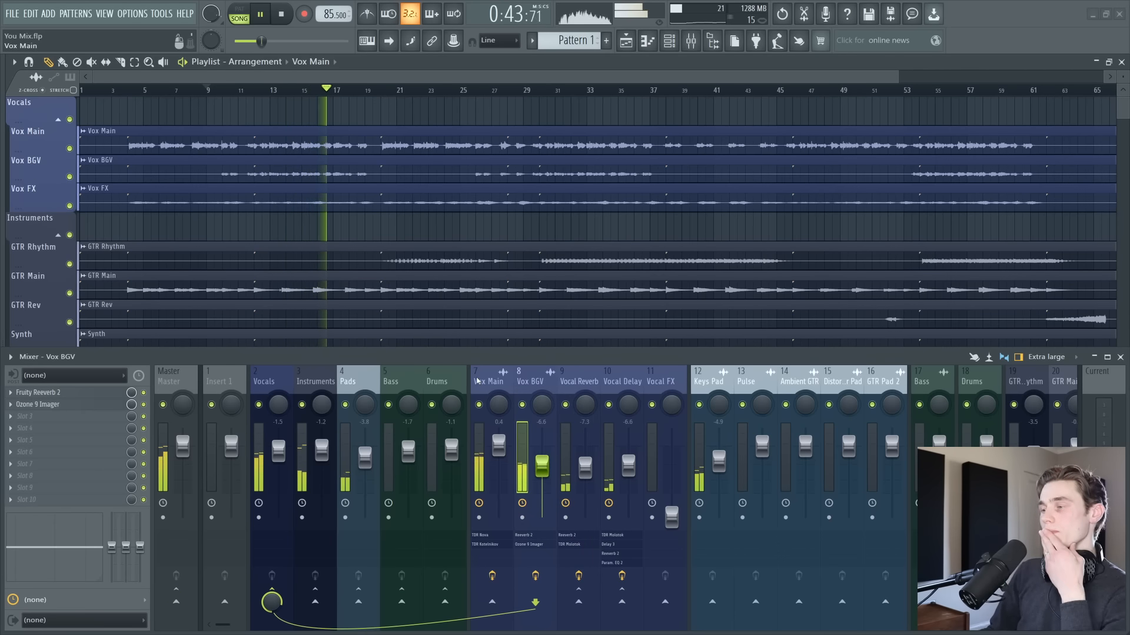
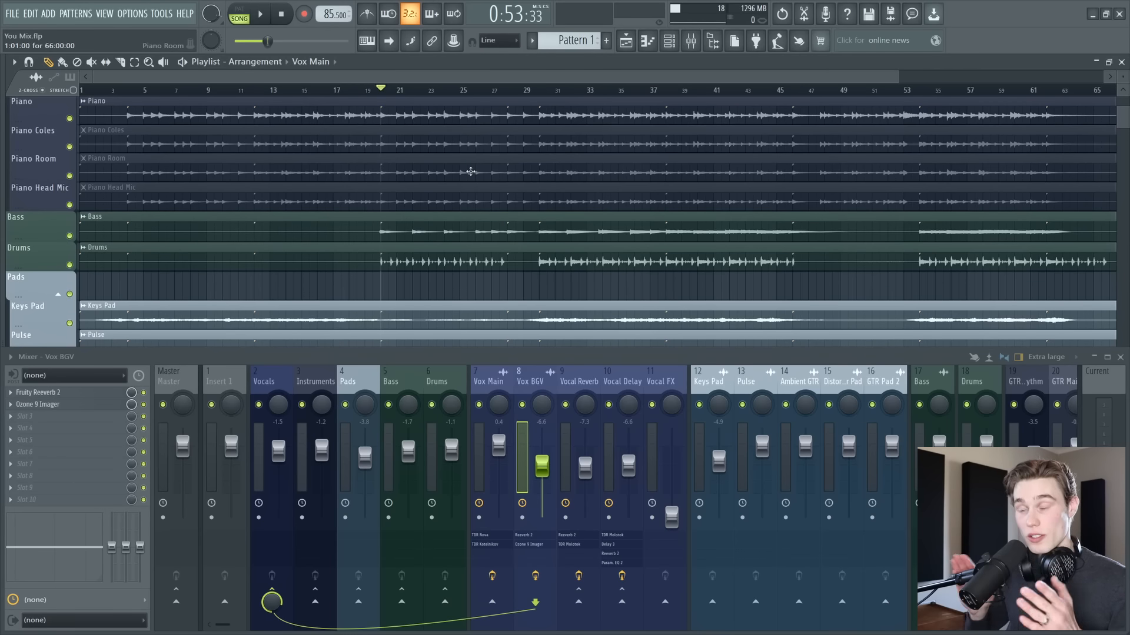
Solo the Drums track in the playlist, audition it, and restore all the other tracks.
{"action": "right_click", "coordinate": [70, 266]}
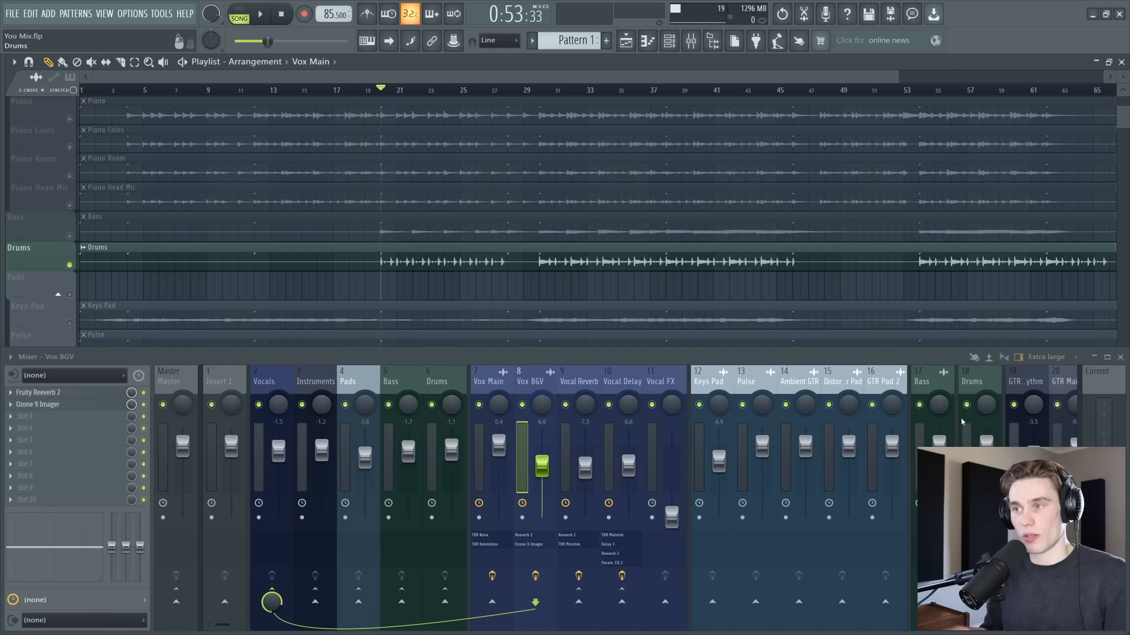
{"action": "key", "text": "space"}
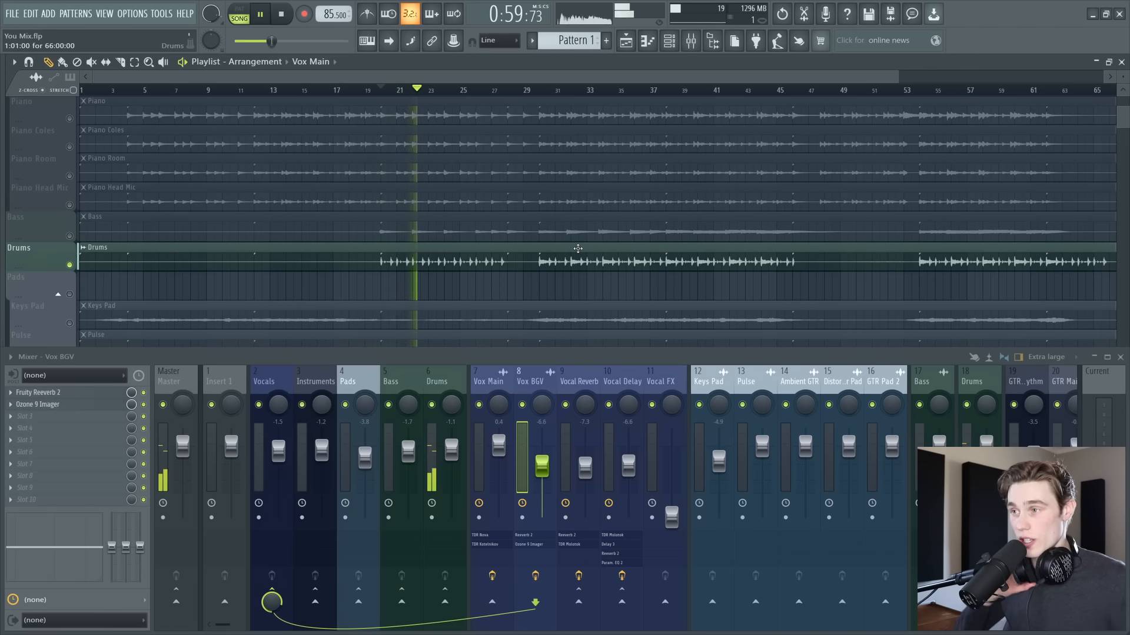
{"action": "key", "text": "space"}
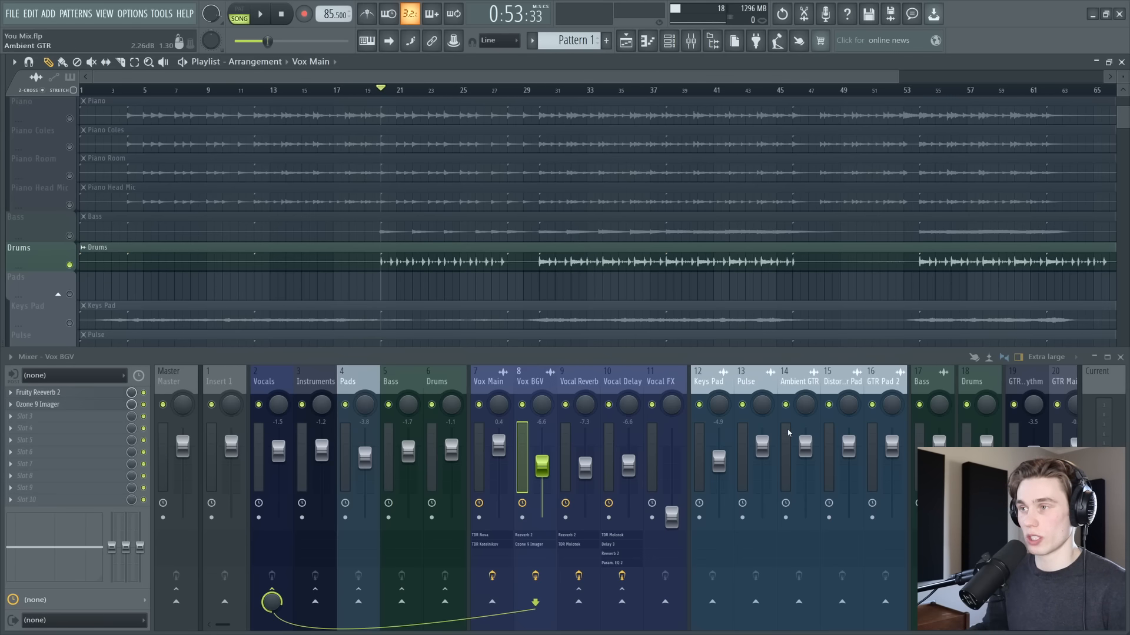
{"action": "right_click", "coordinate": [69, 236]}
{"action": "right_click", "coordinate": [70, 236]}
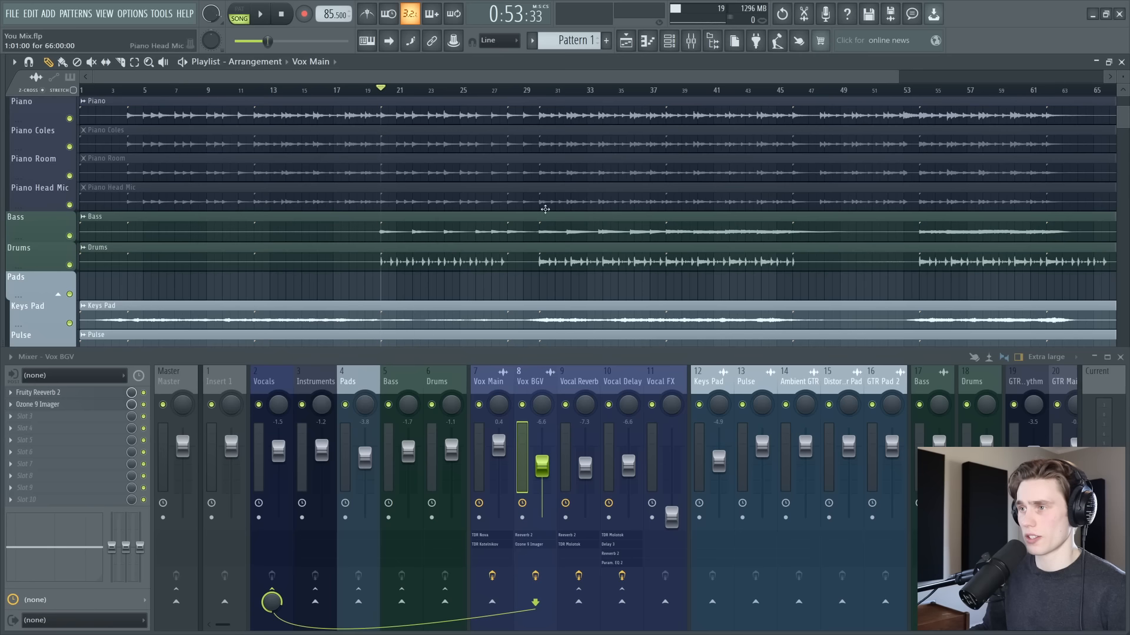
Raise the Drums bus volume slightly against the full mix and solo that bus.
{"action": "key", "text": "space"}
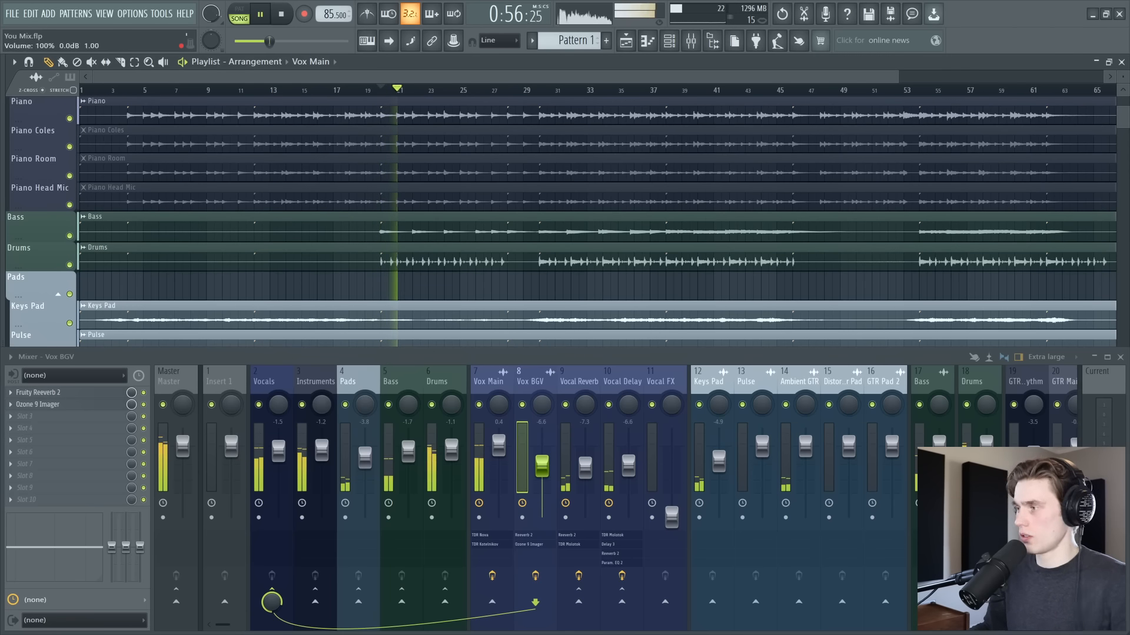
{"action": "left_click_drag", "start_coordinate": [452, 453], "coordinate": [451, 451]}
{"action": "right_click", "coordinate": [436, 405]}
{"action": "key", "text": "space"}
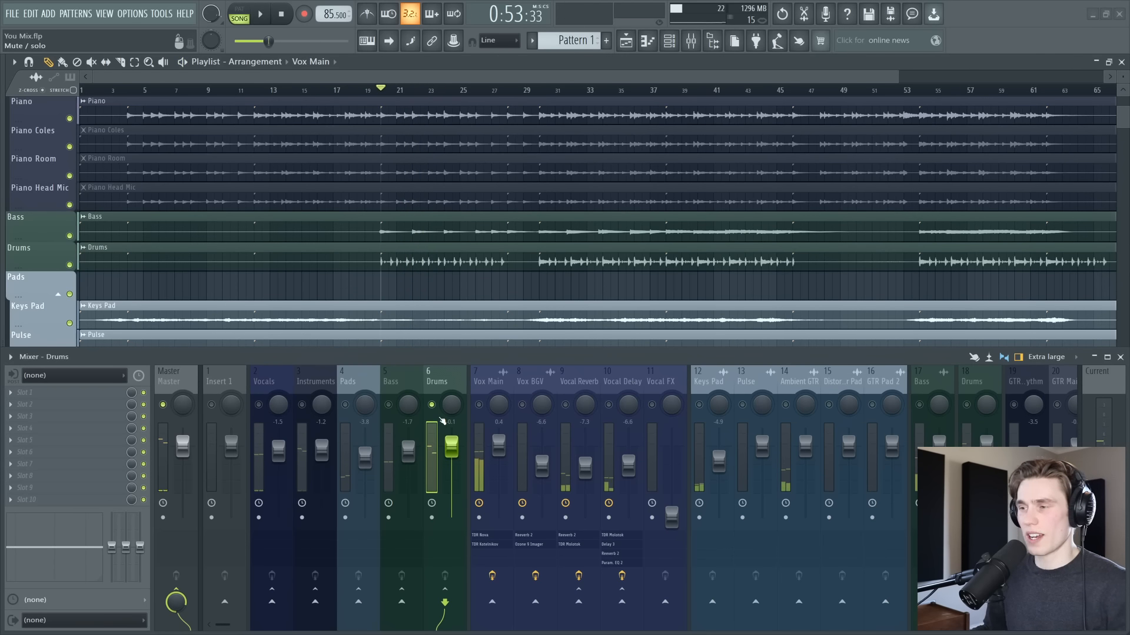
Load the VST version of Virtual Mix Rack into the first effect slot of Drums insert track 18.
{"action": "left_click", "coordinate": [978, 381]}
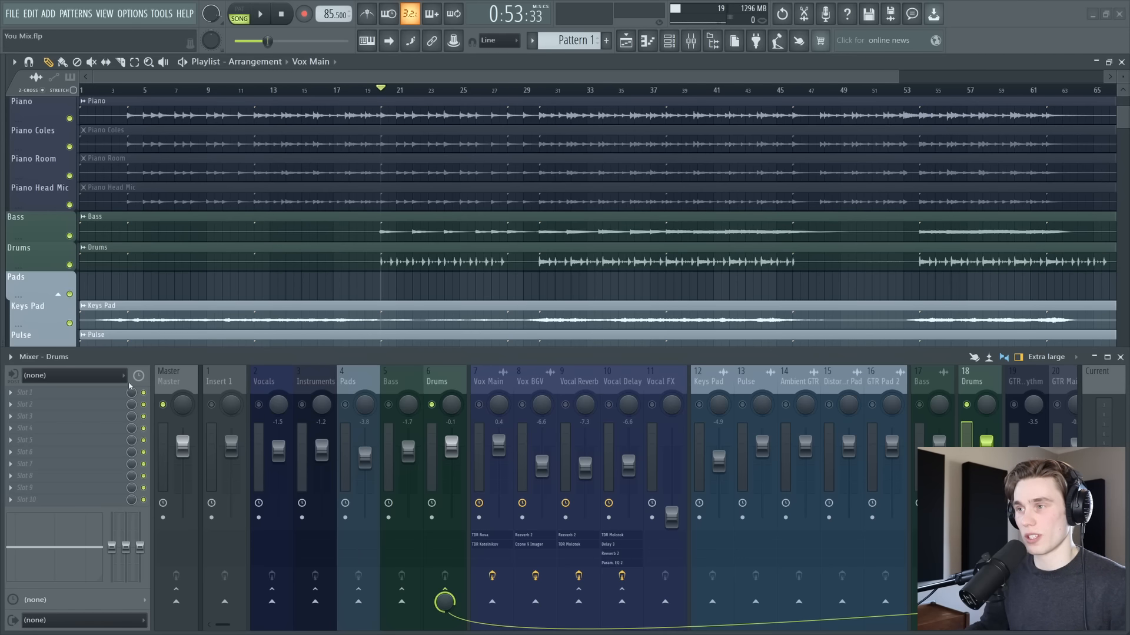
{"action": "key", "text": "space"}
{"action": "scroll", "coordinate": [293, 235], "scroll_direction": "down", "scroll_amount": 1}
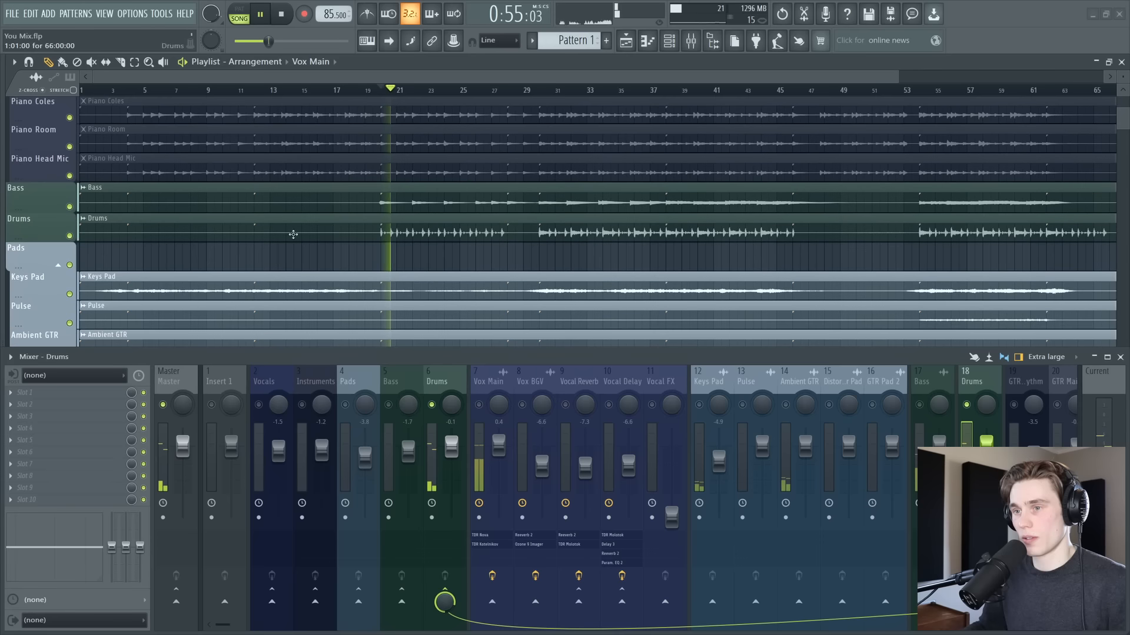
{"action": "key", "text": "space"}
{"action": "left_click", "coordinate": [24, 392]}
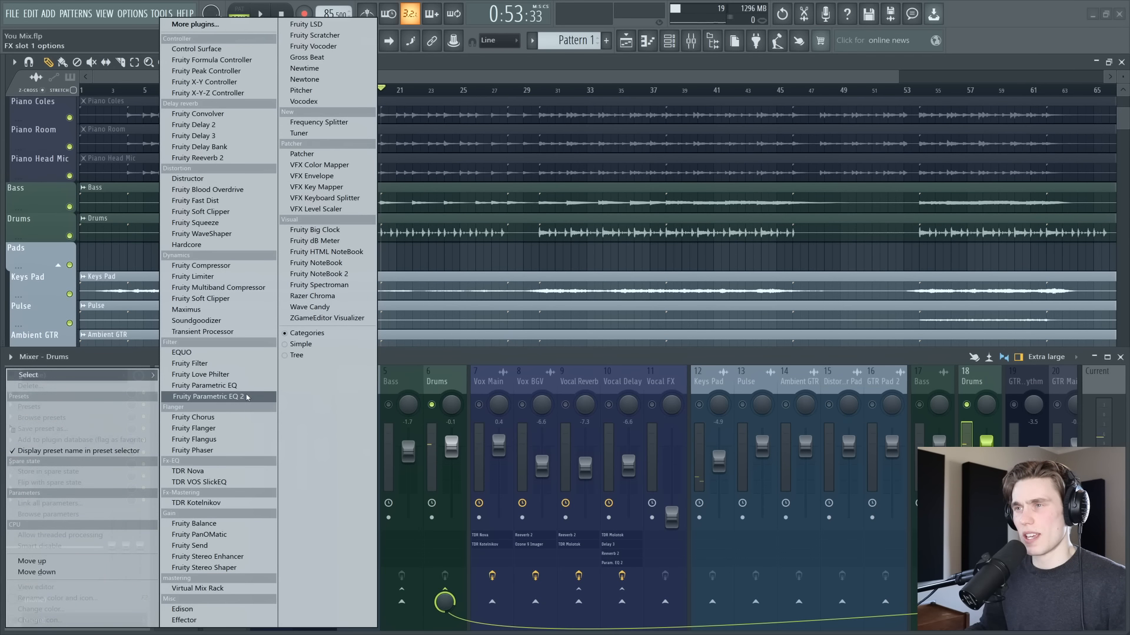
{"action": "left_click", "coordinate": [216, 25]}
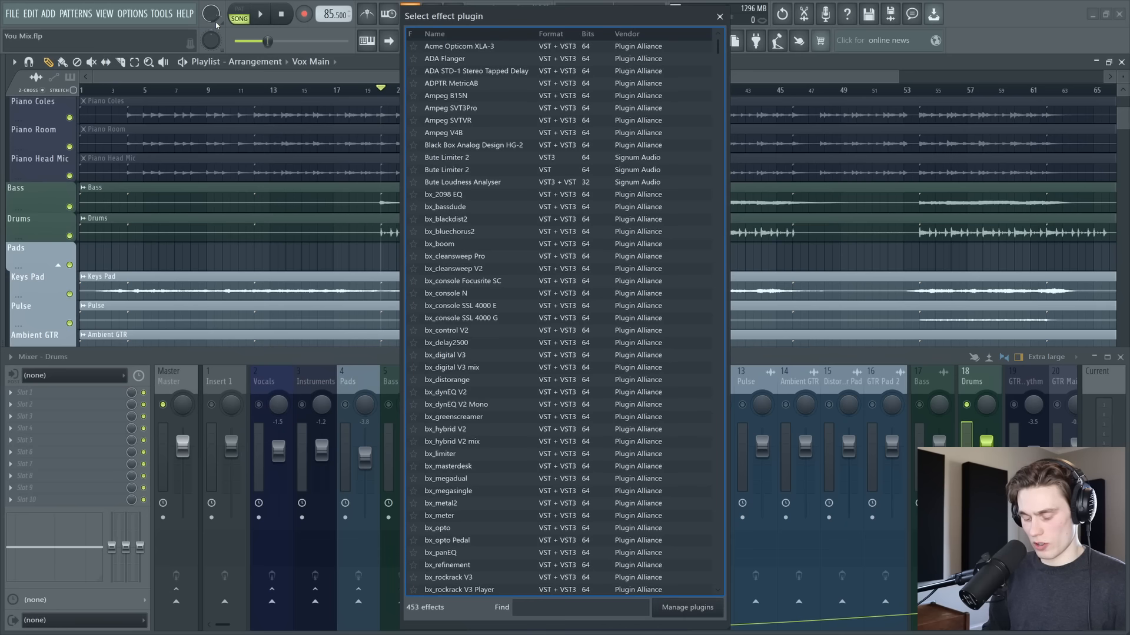
{"action": "type", "text": "virtu"}
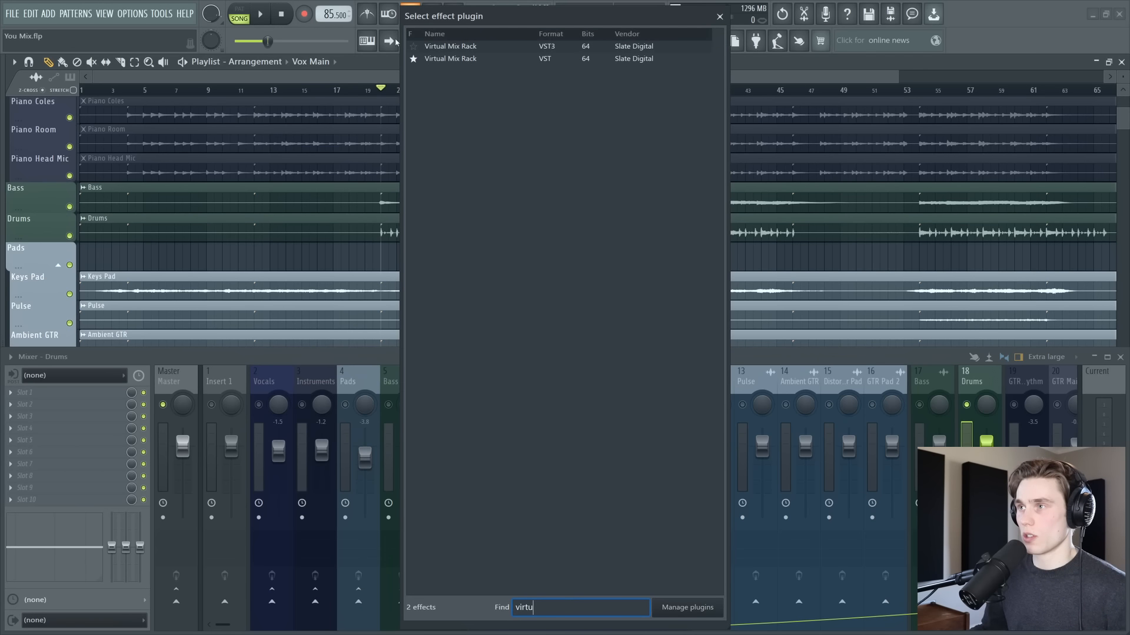
{"action": "double_click", "coordinate": [461, 59]}
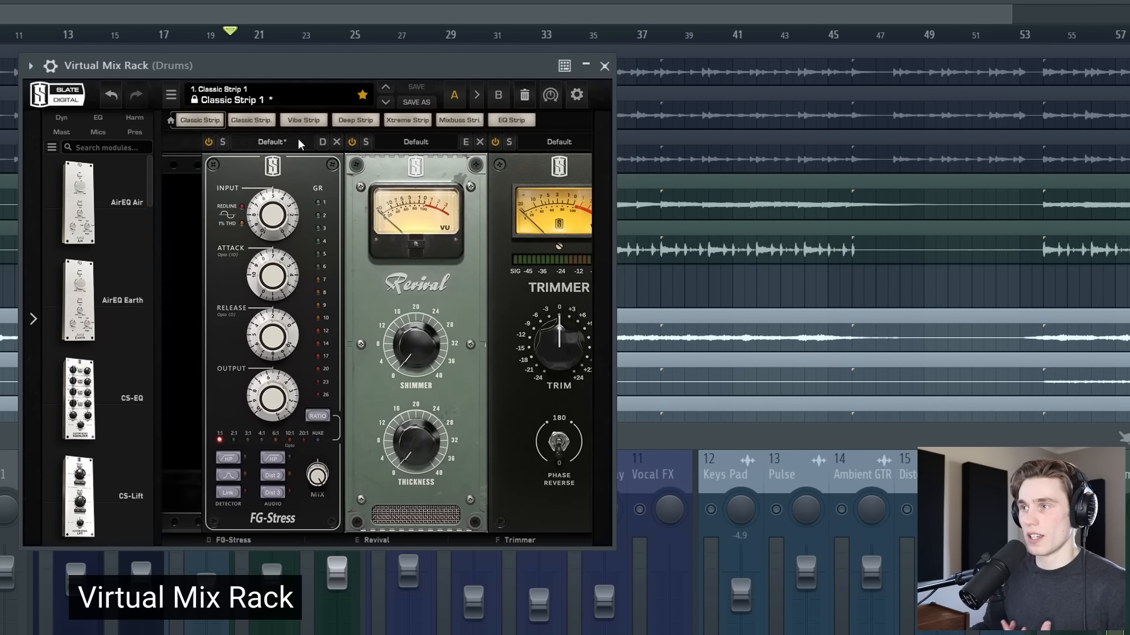
Clear the default modules from Virtual Mix Rack and place the CS-EQ module in its first position.
{"action": "left_click", "coordinate": [298, 141]}
{"action": "left_click", "coordinate": [299, 141]}
{"action": "left_click", "coordinate": [298, 141]}
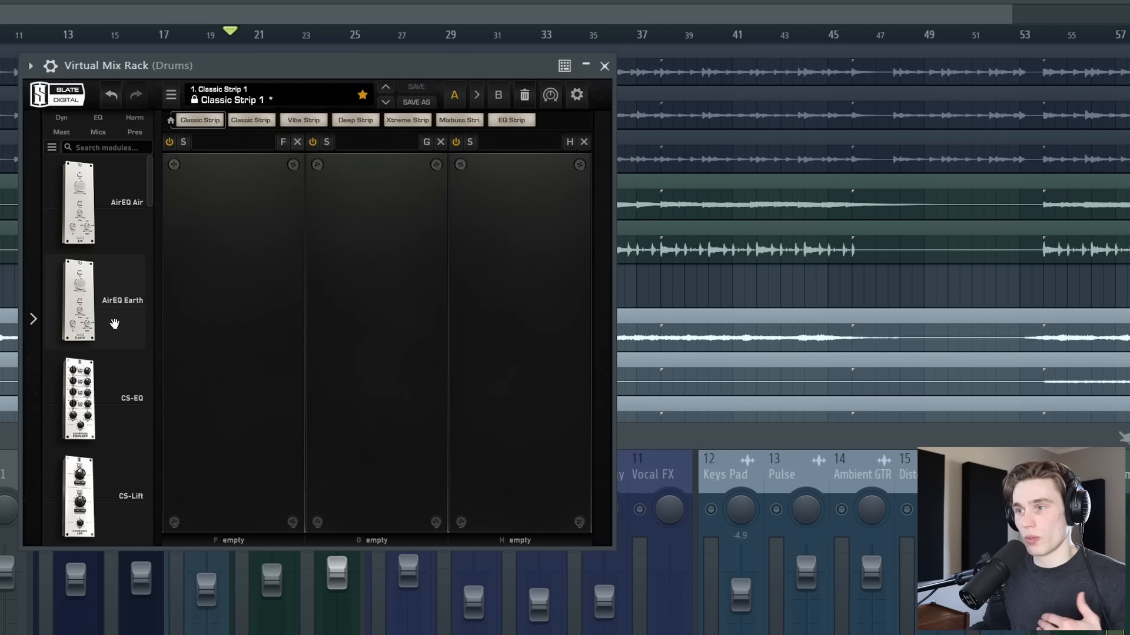
{"action": "left_click_drag", "start_coordinate": [129, 428], "coordinate": [280, 329]}
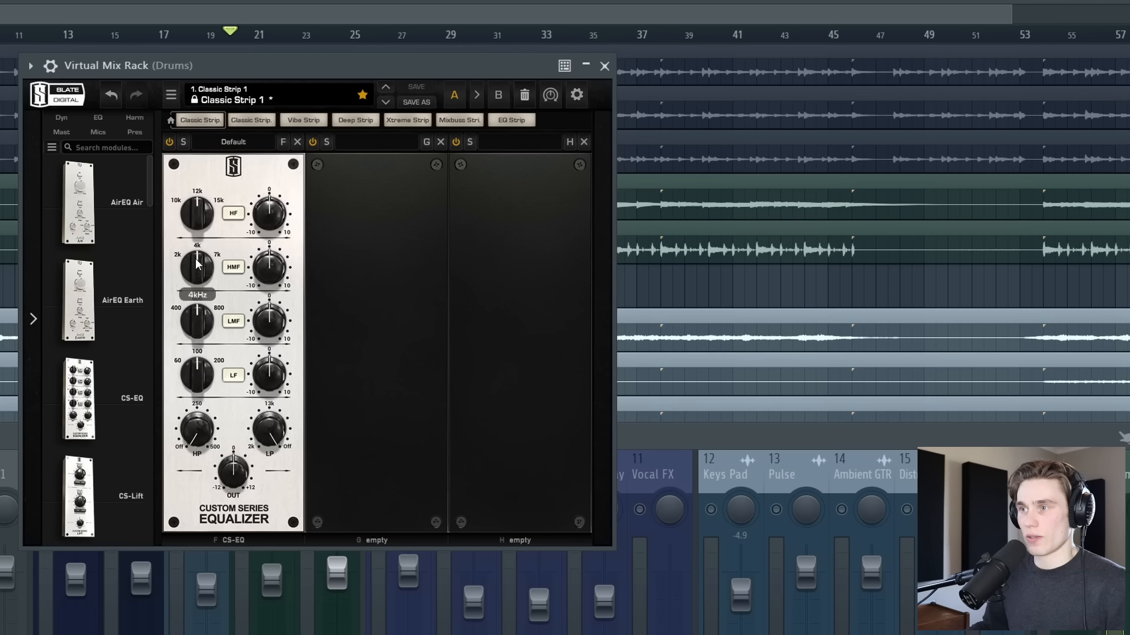
Sweep the CS-EQ's HMF gain between its extremes, up to 10.0, and toggle the module's power to compare.
{"action": "left_click_drag", "start_coordinate": [263, 271], "coordinate": [266, 254]}
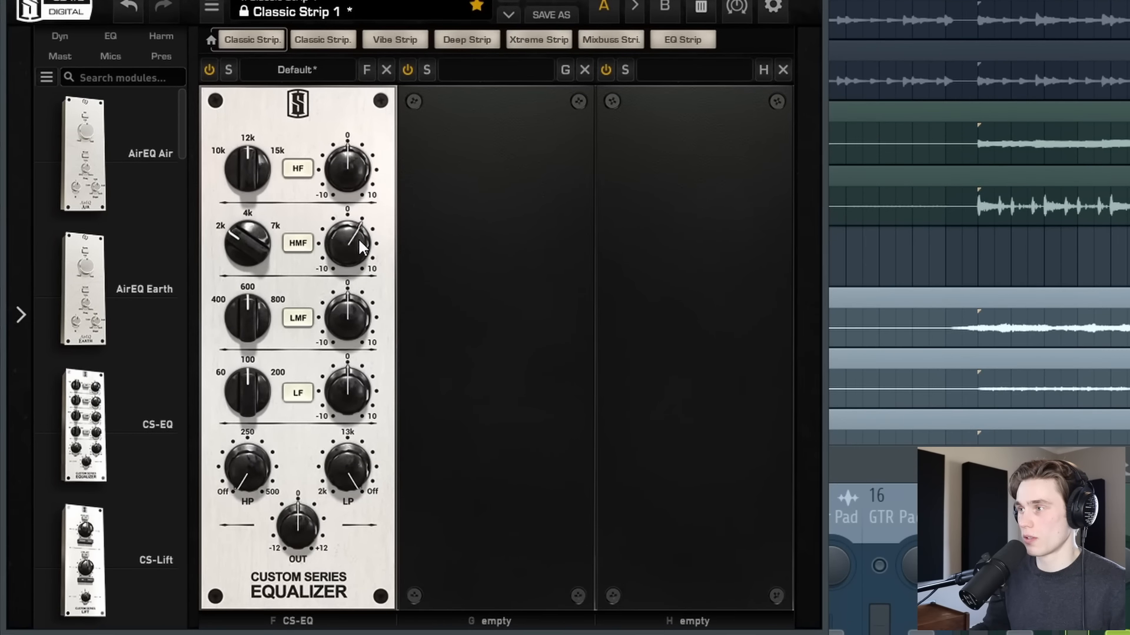
{"action": "left_click_drag", "start_coordinate": [347, 234], "coordinate": [330, 577]}
{"action": "left_click_drag", "start_coordinate": [348, 242], "coordinate": [348, 1]}
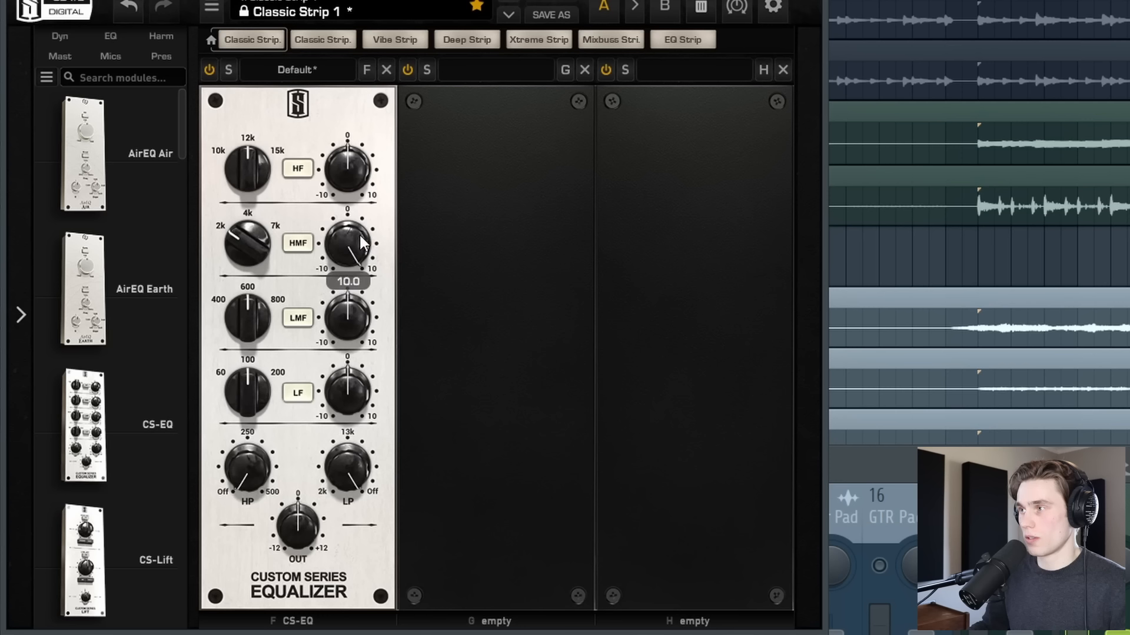
{"action": "left_click", "coordinate": [210, 70]}
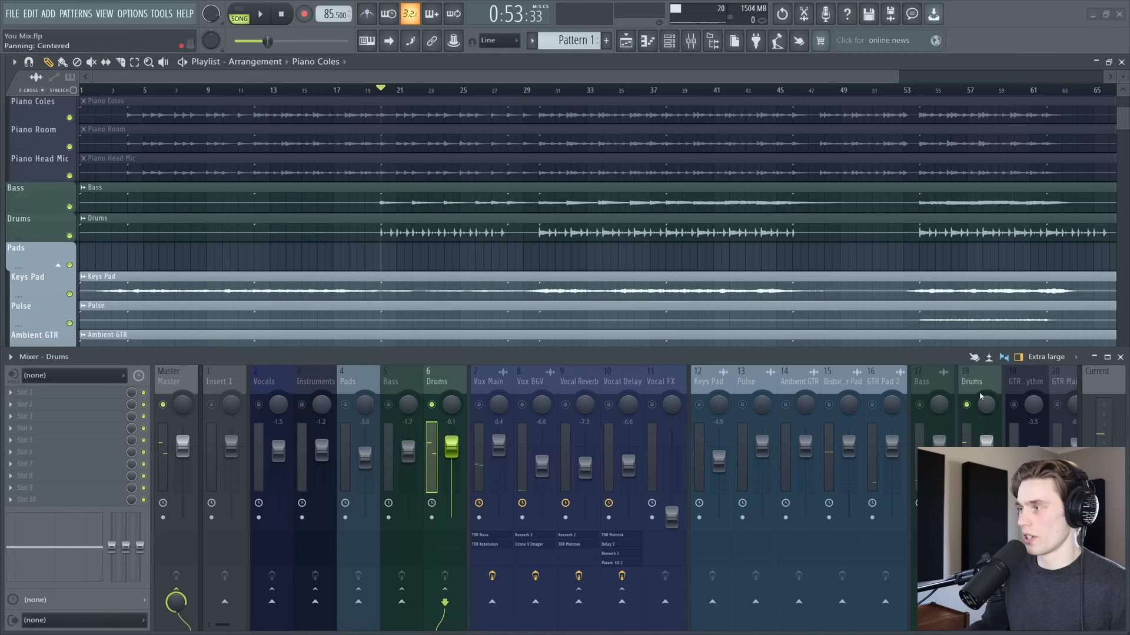
Load Fruity Reeverb 2 into the second effect slot of the Drums insert and audition the drums through it.
{"action": "left_click", "coordinate": [982, 397]}
{"action": "left_click", "coordinate": [11, 404]}
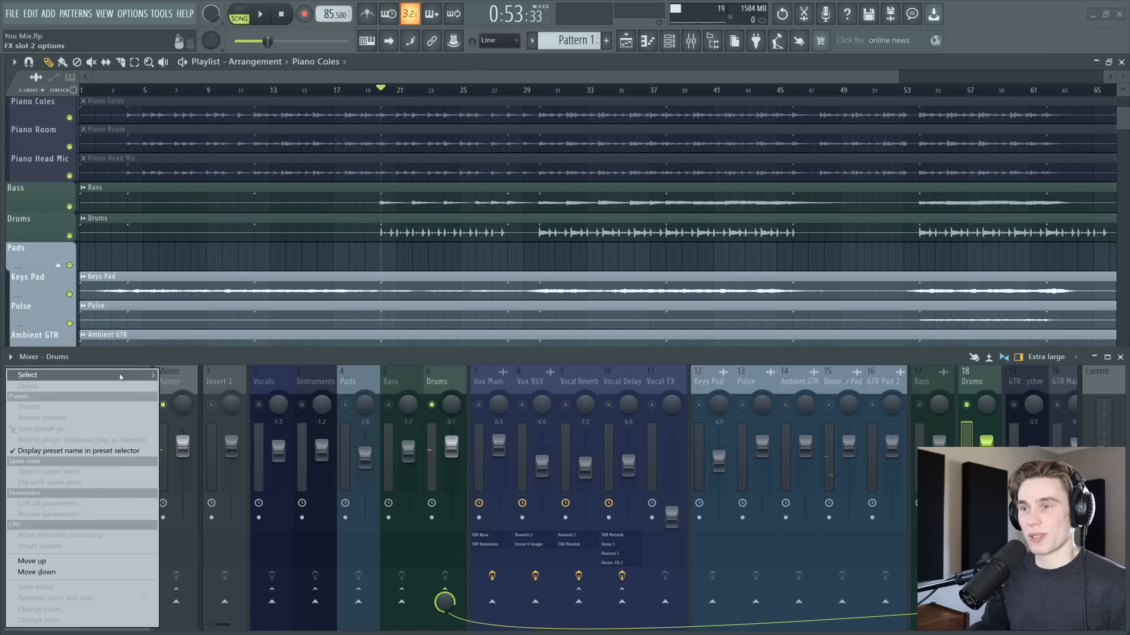
{"action": "mouse_move", "coordinate": [120, 379]}
{"action": "left_click", "coordinate": [235, 160]}
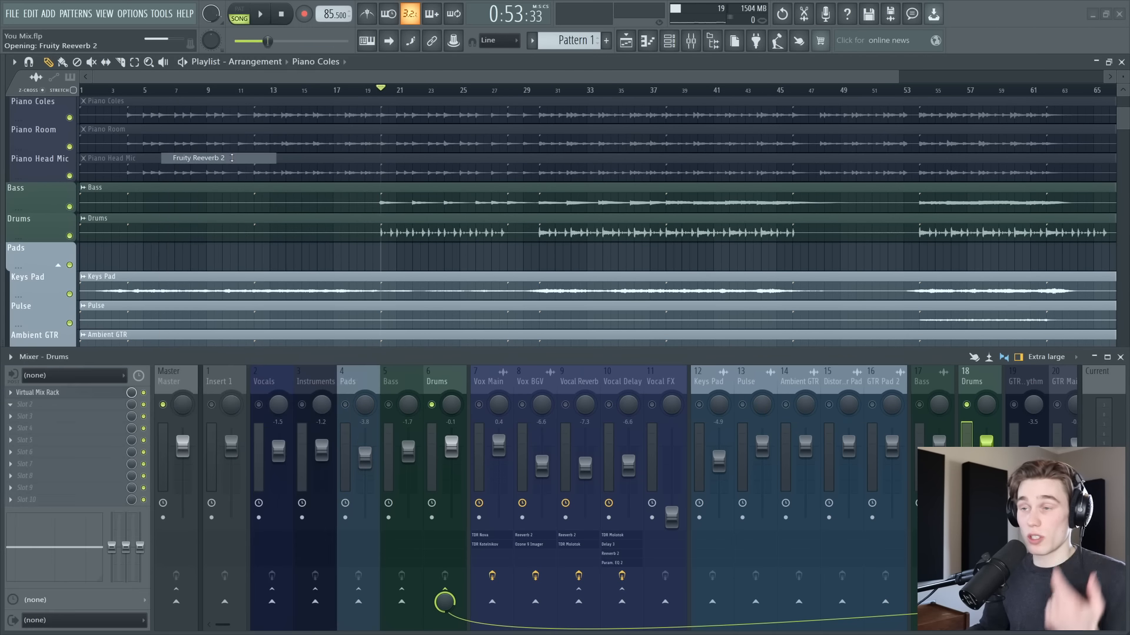
{"action": "left_click_drag", "start_coordinate": [284, 164], "coordinate": [553, 214]}
{"action": "left_click_drag", "start_coordinate": [637, 213], "coordinate": [723, 162]}
{"action": "key", "text": "space"}
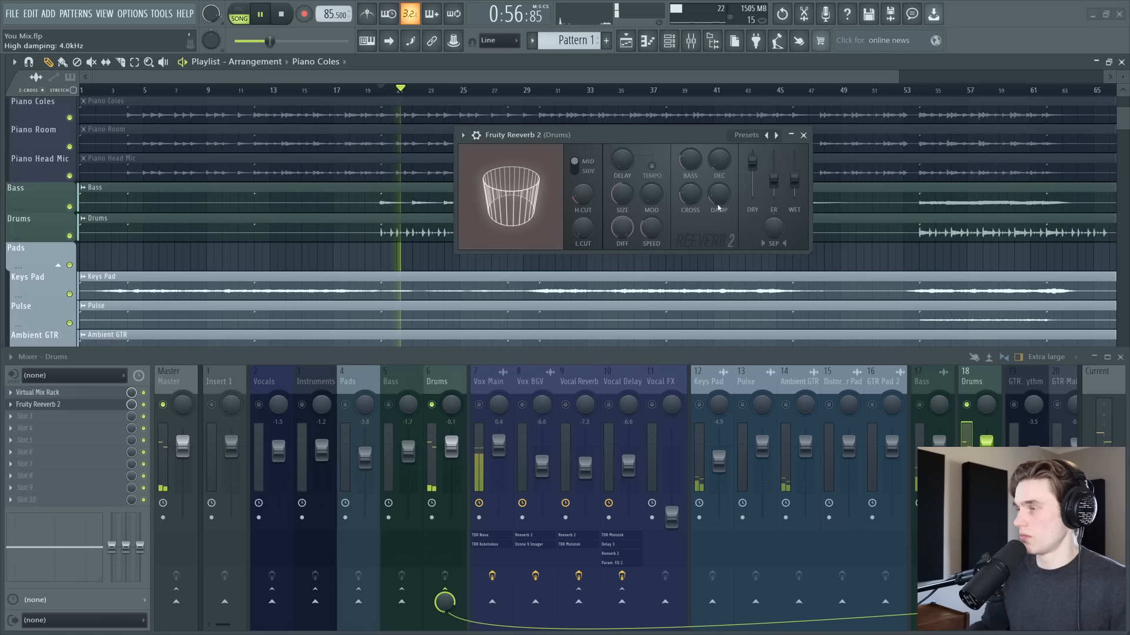
{"action": "key", "text": "space"}
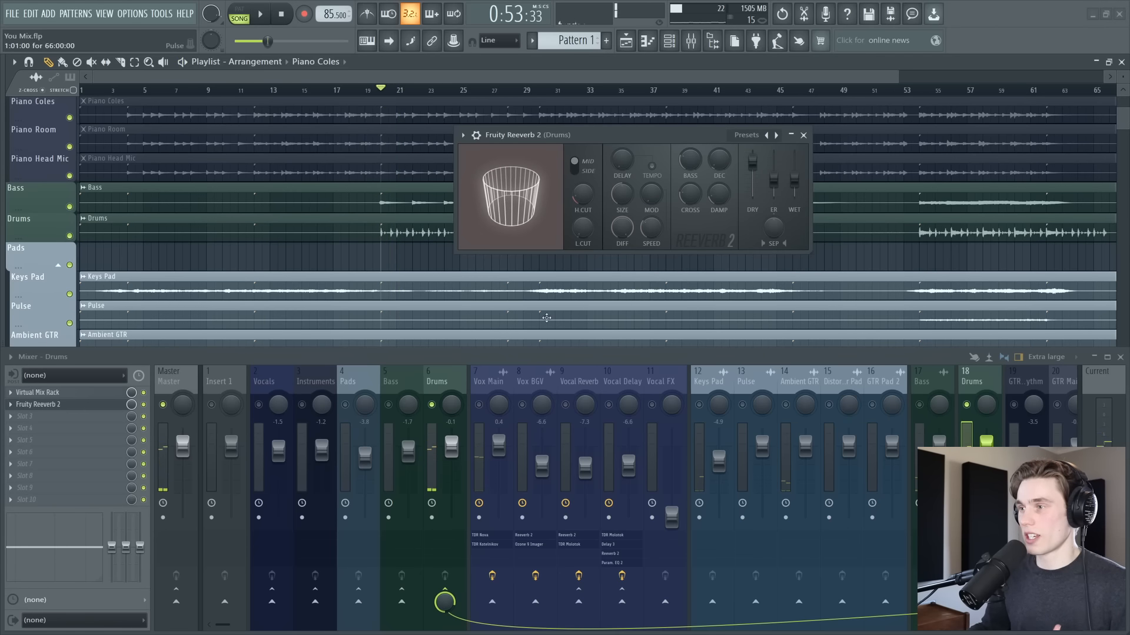
Move Fruity Reeverb 2 down to slot 3 and load TDR Kotelnikov into slot 2 of the Drums insert.
{"action": "scroll", "coordinate": [41, 407], "scroll_direction": "down", "scroll_amount": 1}
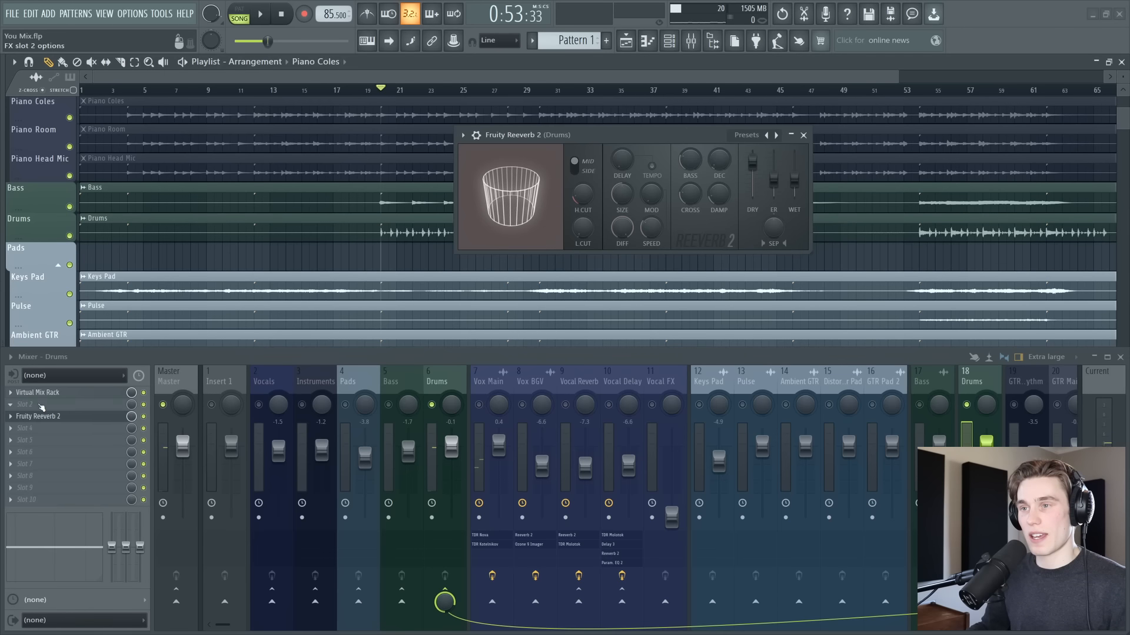
{"action": "left_click", "coordinate": [41, 407]}
{"action": "left_click", "coordinate": [224, 22]}
{"action": "type", "text": "kot"}
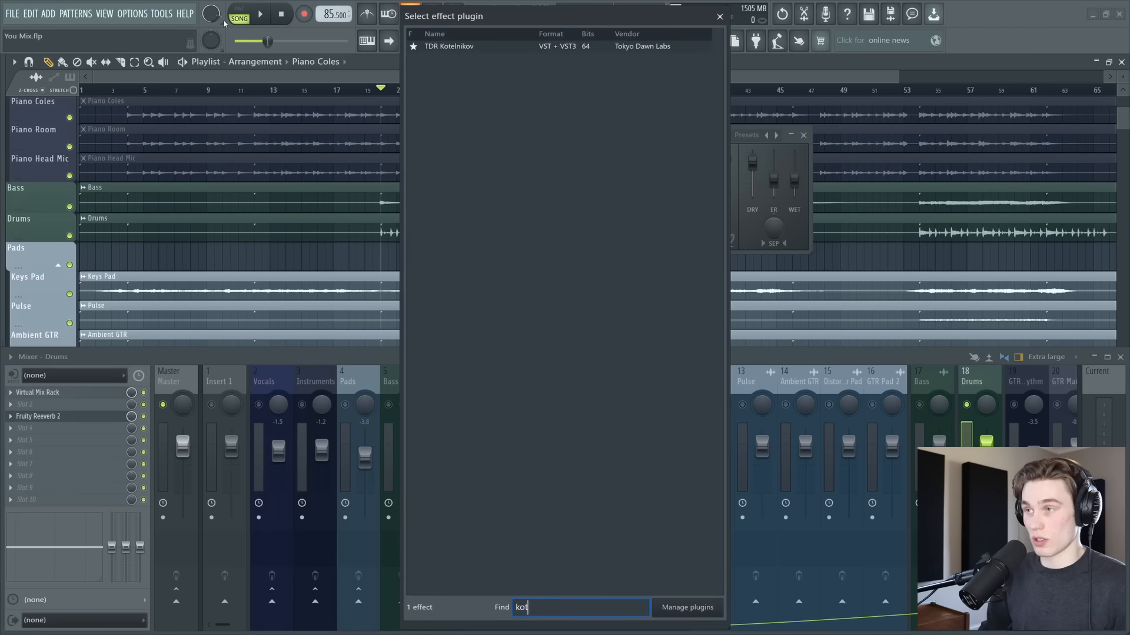
{"action": "type", "text": "el"}
{"action": "double_click", "coordinate": [465, 47]}
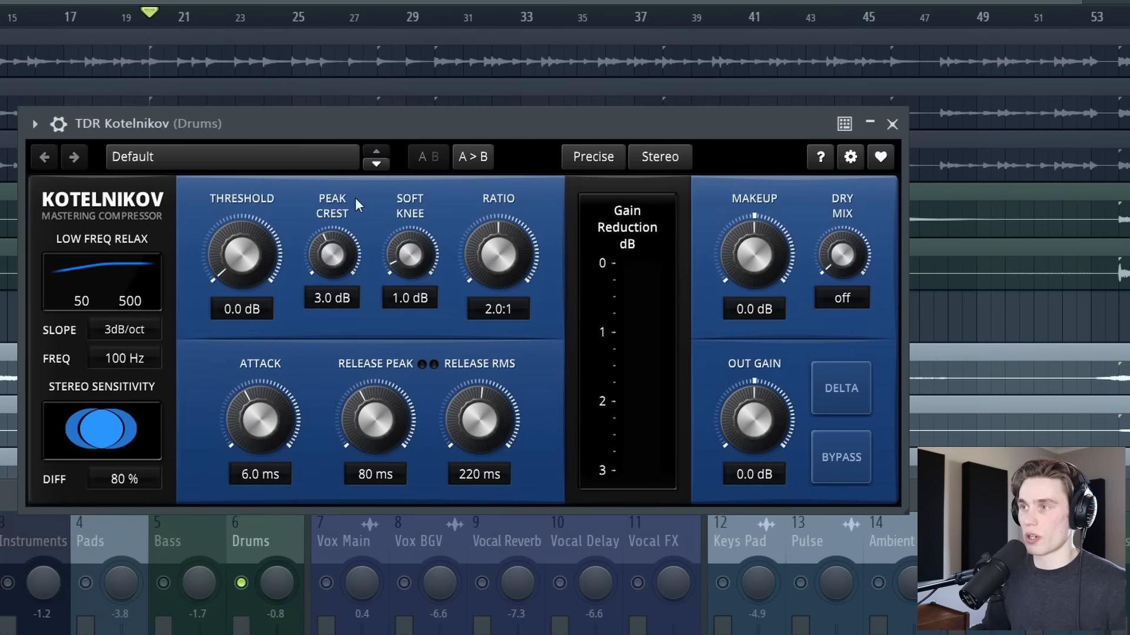
Set Kotelnikov's threshold to -23.7 dB and its attack to 0.06 ms.
{"action": "left_click_drag", "start_coordinate": [249, 264], "coordinate": [249, 339]}
{"action": "left_click_drag", "start_coordinate": [245, 262], "coordinate": [247, 235]}
{"action": "left_click_drag", "start_coordinate": [282, 432], "coordinate": [249, 530]}
{"action": "left_click_drag", "start_coordinate": [285, 265], "coordinate": [285, 262]}
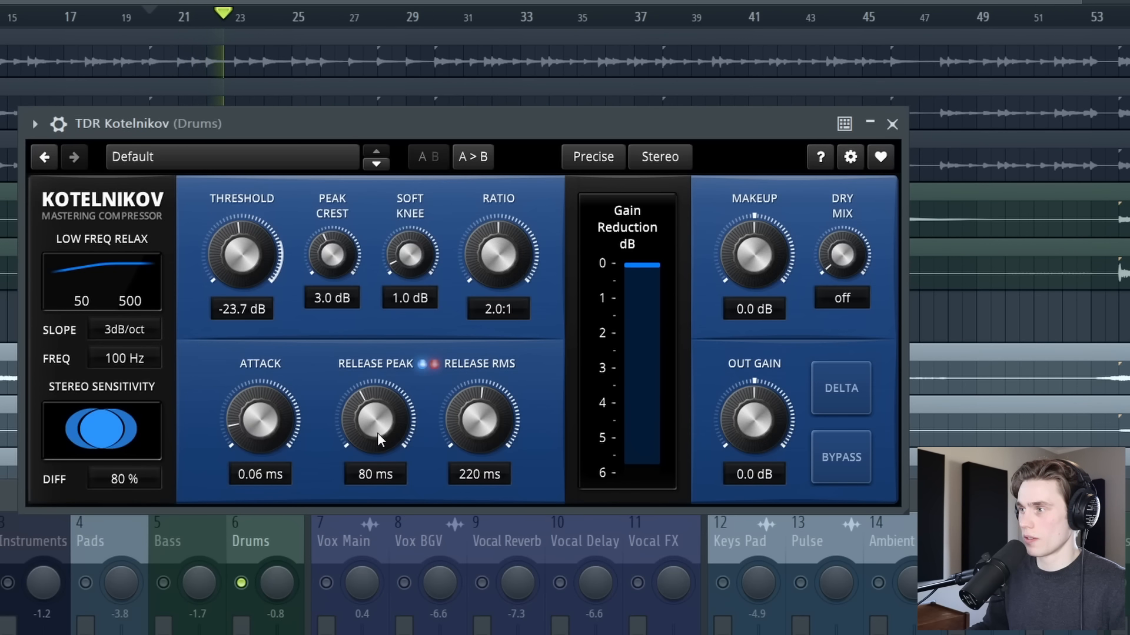
Set Kotelnikov's peak release to 35 ms, RMS release to 78 ms and makeup gain to 3.1 dB.
{"action": "left_click_drag", "start_coordinate": [392, 409], "coordinate": [376, 465]}
{"action": "left_click_drag", "start_coordinate": [458, 440], "coordinate": [461, 501]}
{"action": "left_click_drag", "start_coordinate": [765, 313], "coordinate": [758, 262]}
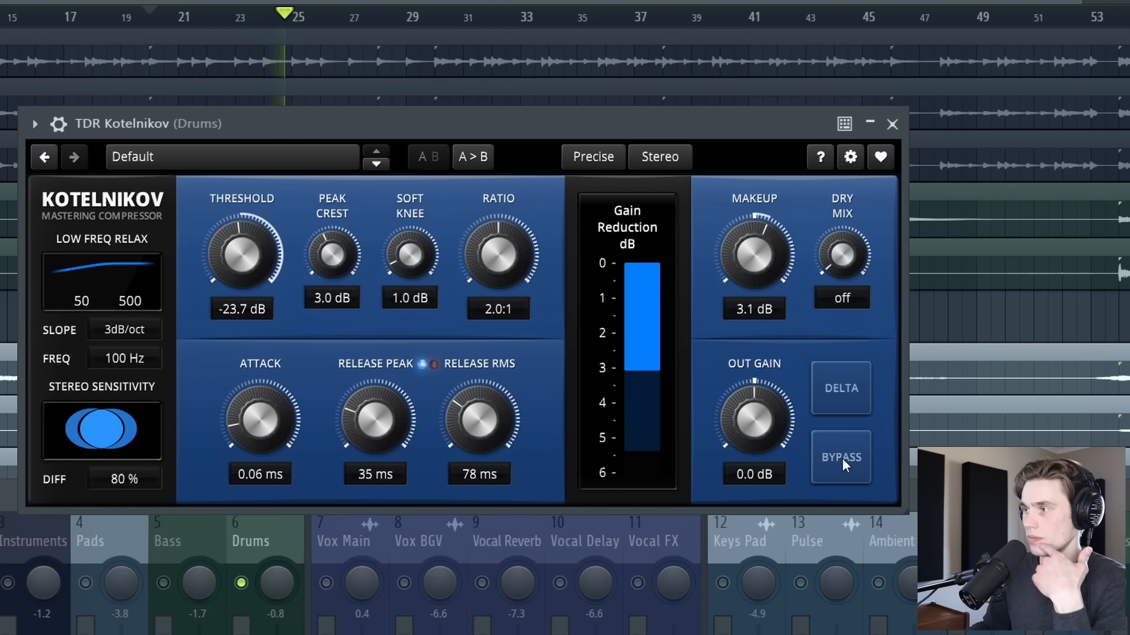
Compare the drums with Kotelnikov bypassed and active, close the compressor window, and stop playback.
{"action": "left_click", "coordinate": [842, 458]}
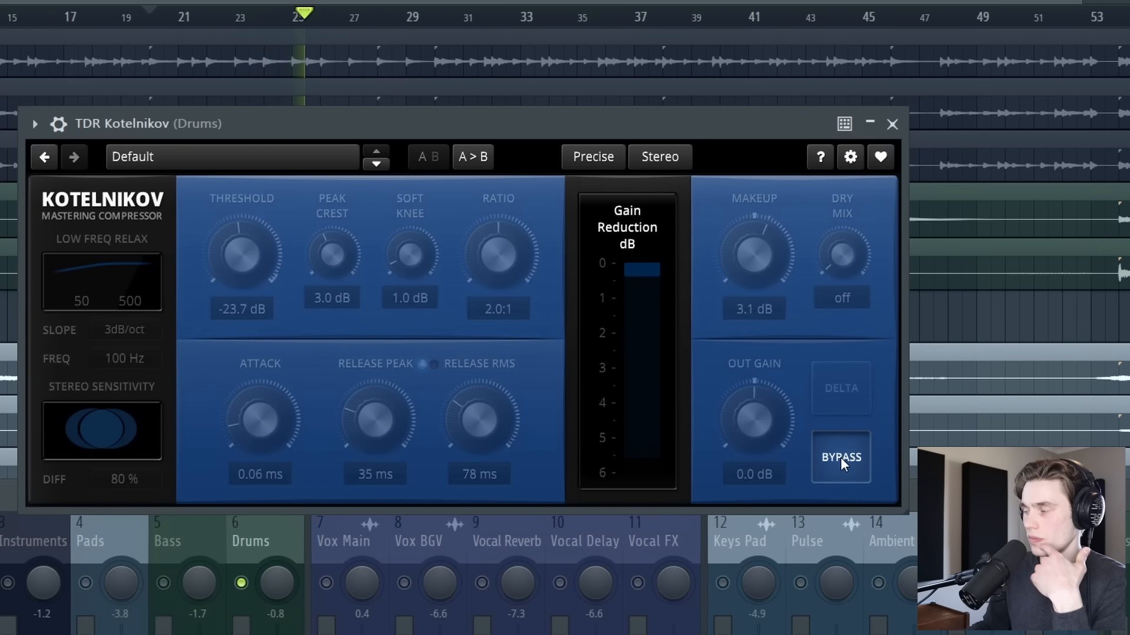
{"action": "left_click", "coordinate": [840, 457]}
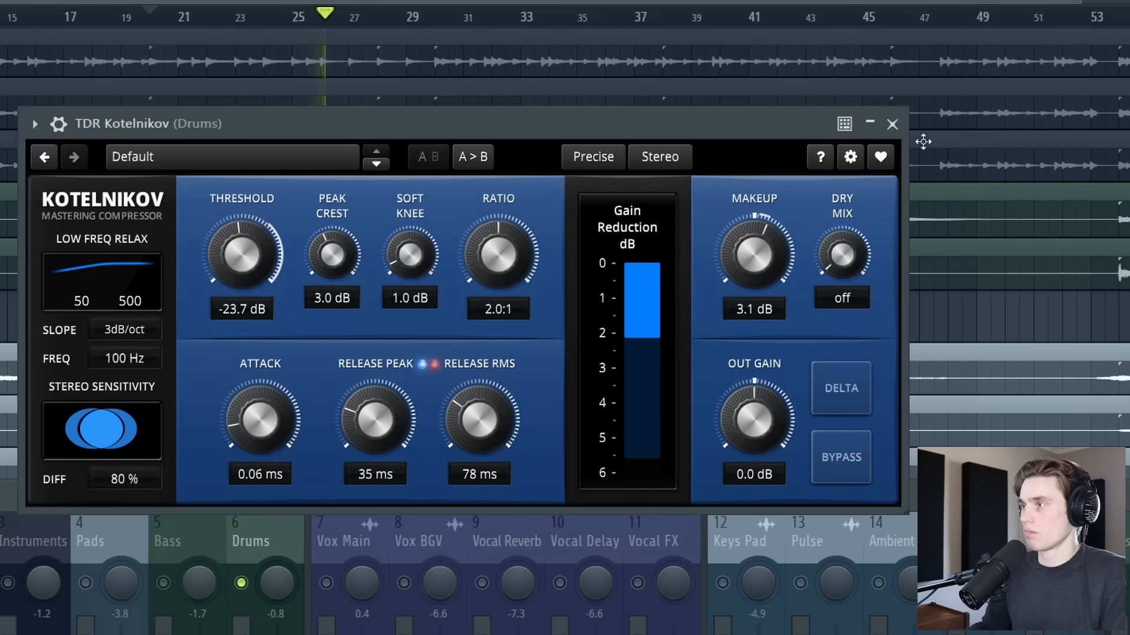
{"action": "left_click", "coordinate": [892, 124]}
{"action": "key", "text": "space"}
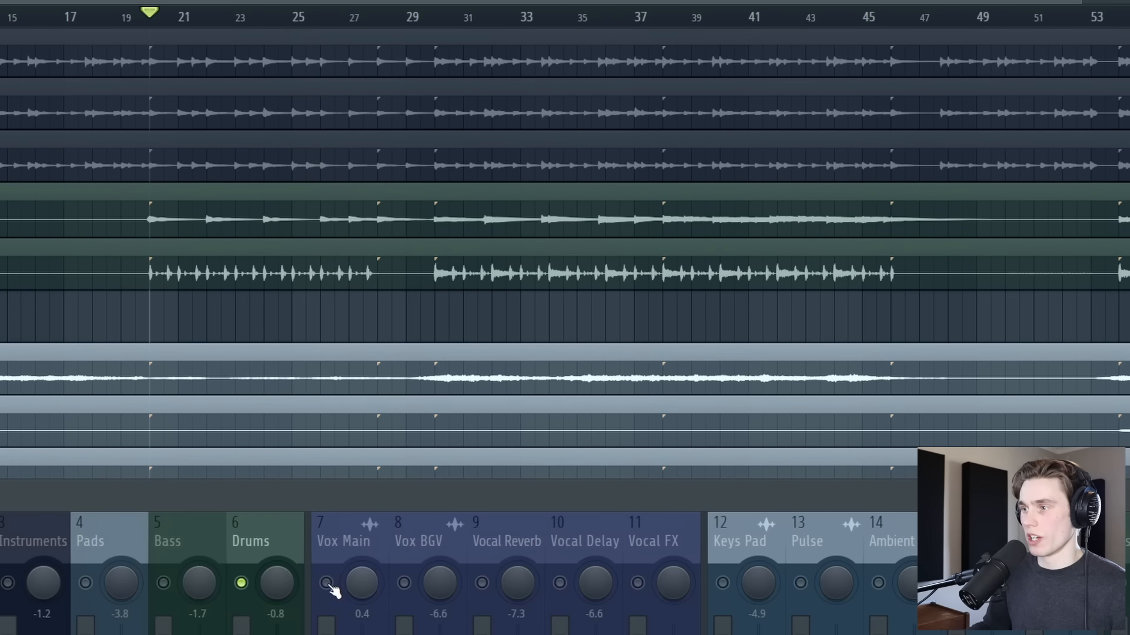
Unsolo the Drums bus, play the full mix, and disable the Drums insert's effect slots for comparison.
{"action": "right_click", "coordinate": [328, 583]}
{"action": "right_click", "coordinate": [328, 583]}
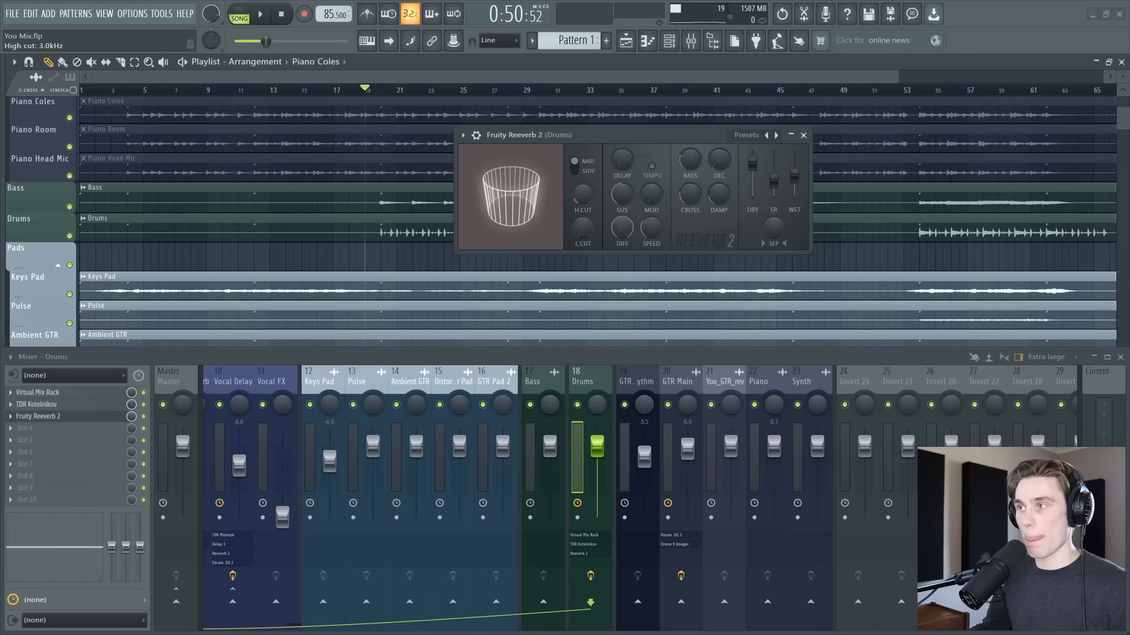
{"action": "key", "text": "Escape"}
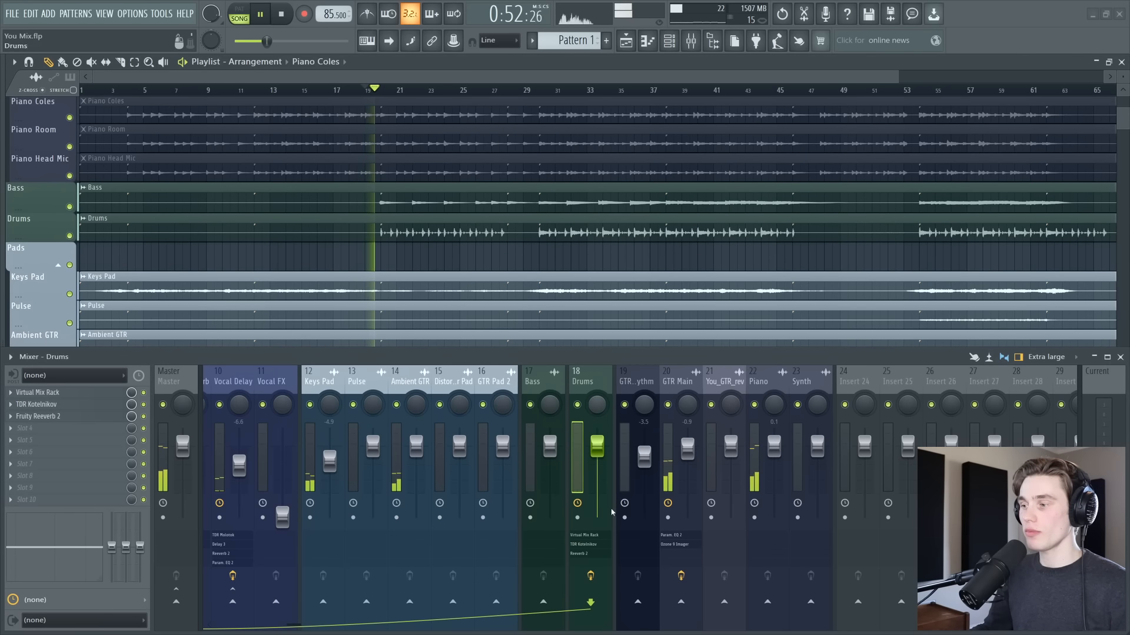
{"action": "left_click", "coordinate": [594, 582]}
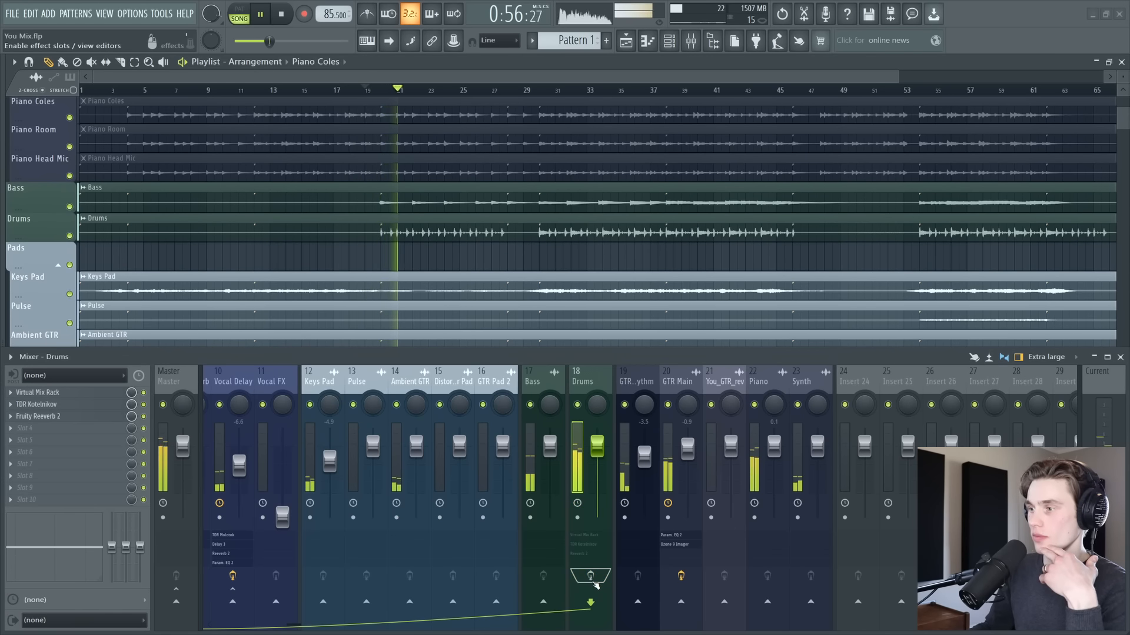
Compare the full mix with the Drums insert's effects on and off, check its Fruity Reeverb 2 window, and stop playback.
{"action": "left_click", "coordinate": [591, 579]}
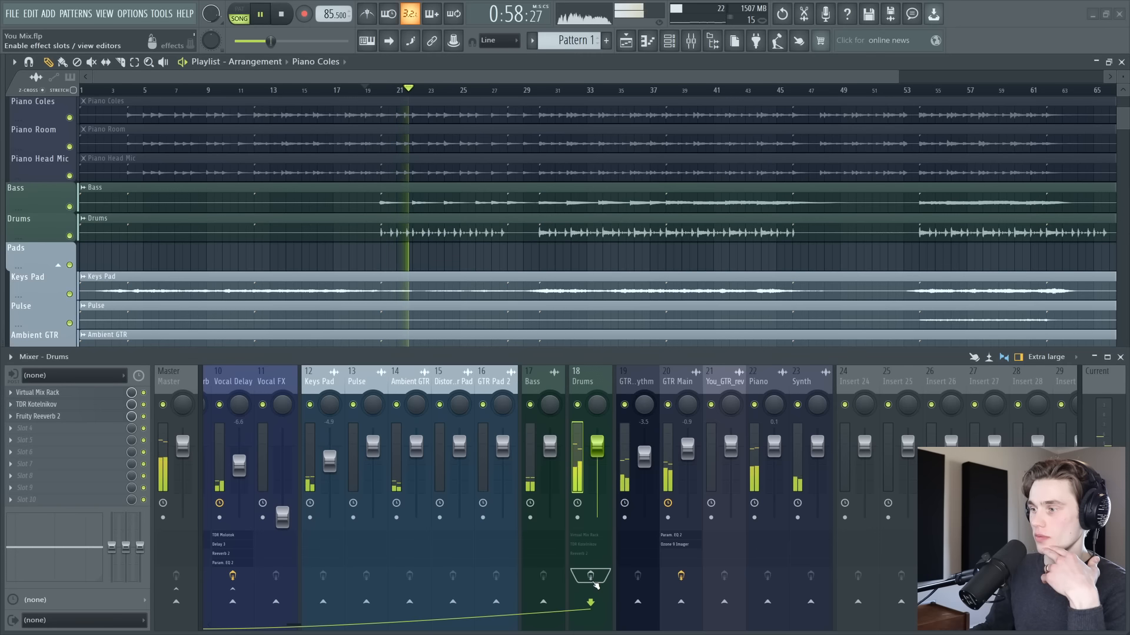
{"action": "left_click", "coordinate": [98, 417]}
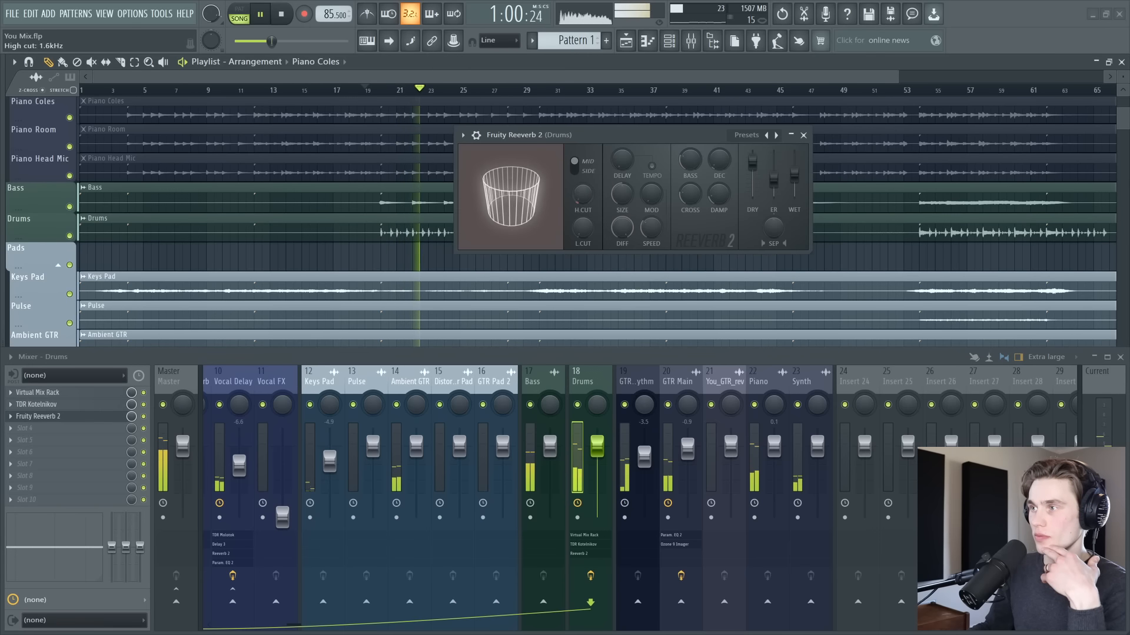
{"action": "left_click", "coordinate": [803, 135]}
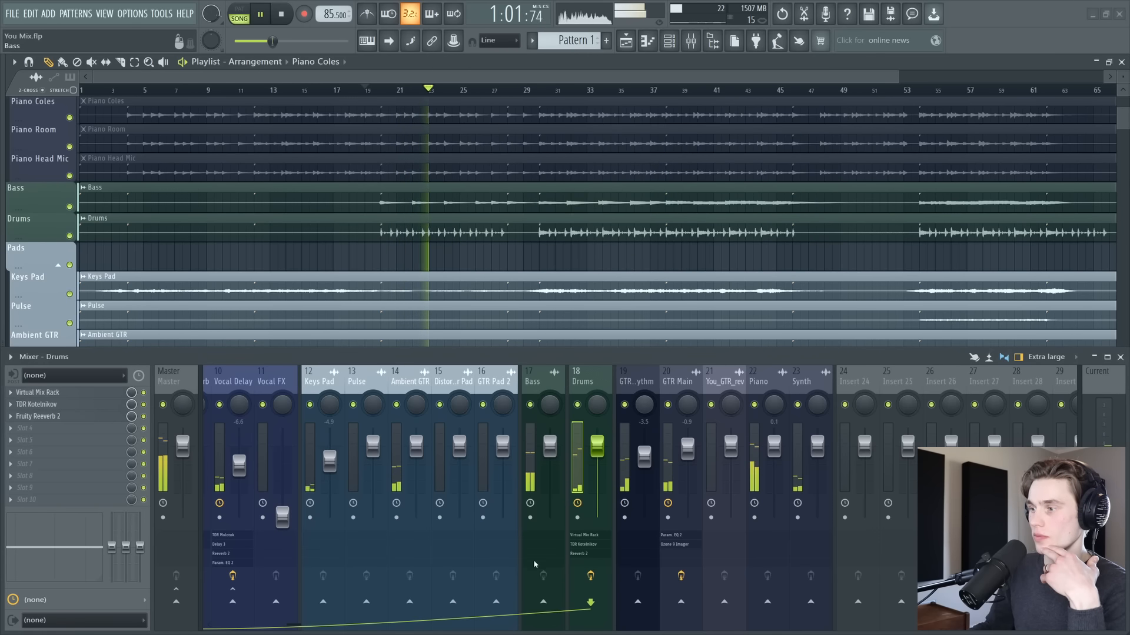
{"action": "left_click", "coordinate": [599, 579]}
{"action": "left_click", "coordinate": [592, 576]}
{"action": "key", "text": "space"}
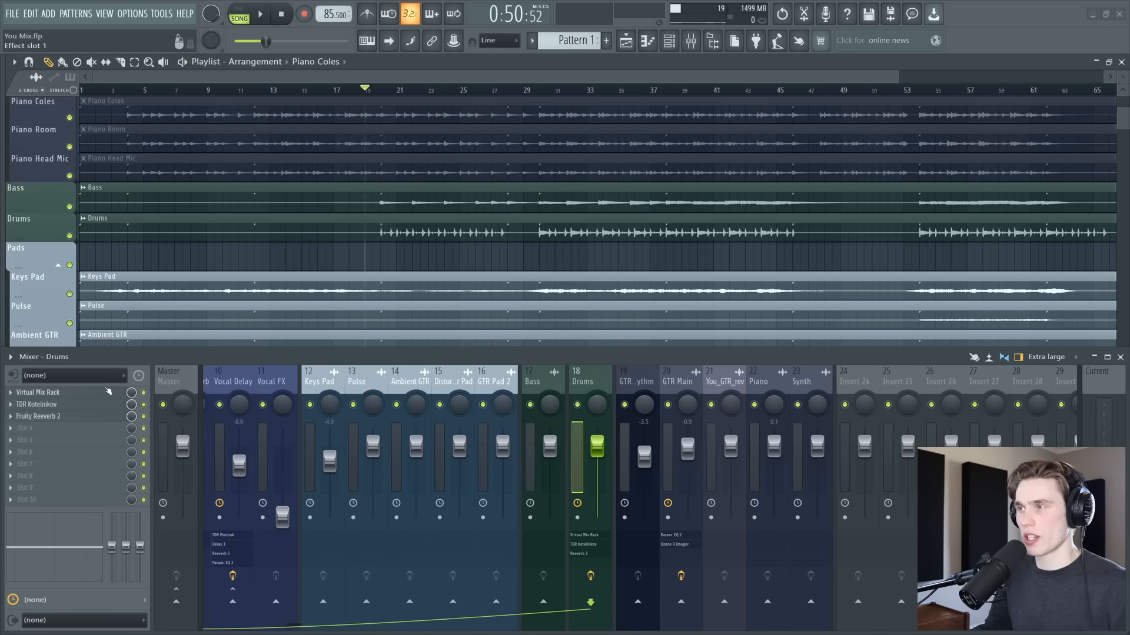
Check the Drums insert's Virtual Mix Rack EQ, and add Fruity Parametric EQ 2 in slot 4 with one band adjusted.
{"action": "left_click", "coordinate": [81, 395]}
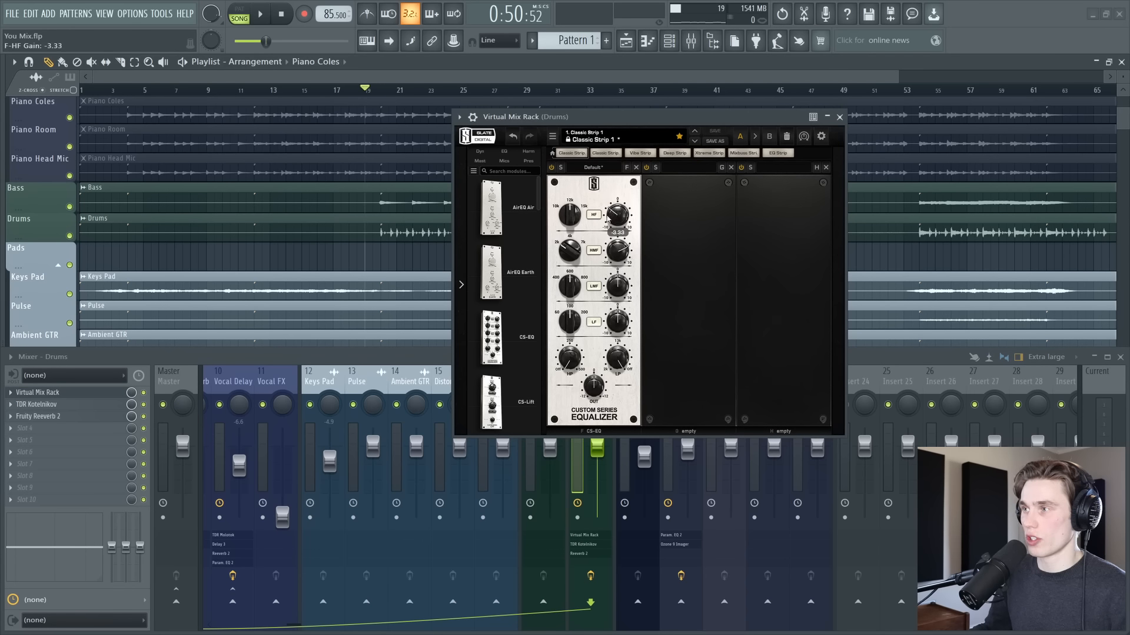
{"action": "left_click", "coordinate": [841, 117]}
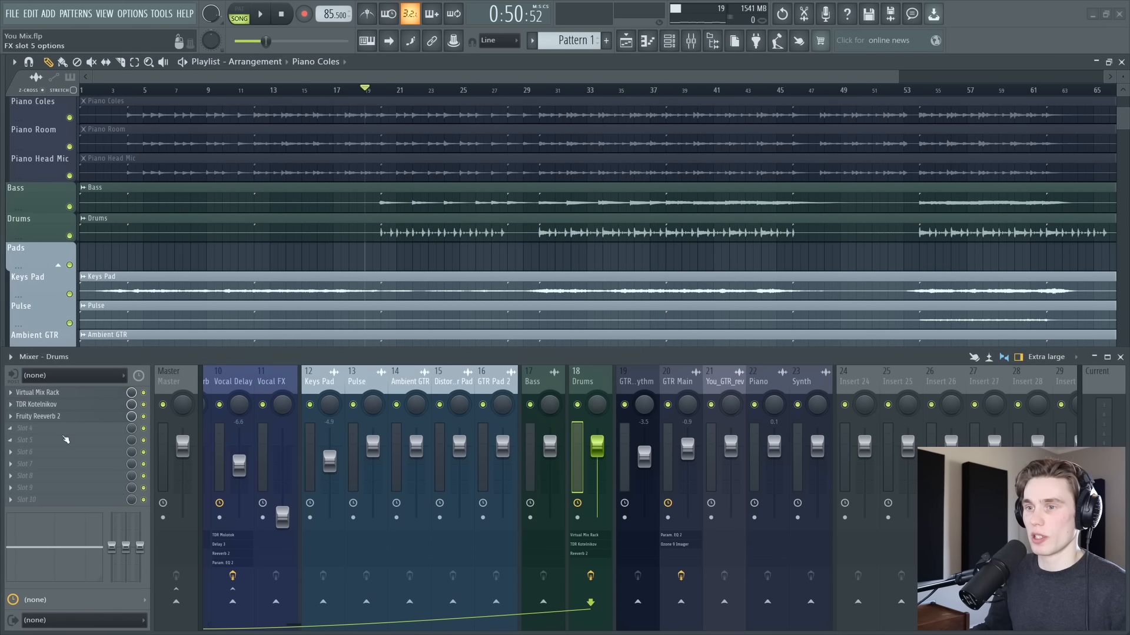
{"action": "left_click", "coordinate": [26, 428]}
{"action": "left_click", "coordinate": [194, 391]}
{"action": "left_click_drag", "start_coordinate": [304, 178], "coordinate": [285, 192]}
{"action": "left_click", "coordinate": [482, 66]}
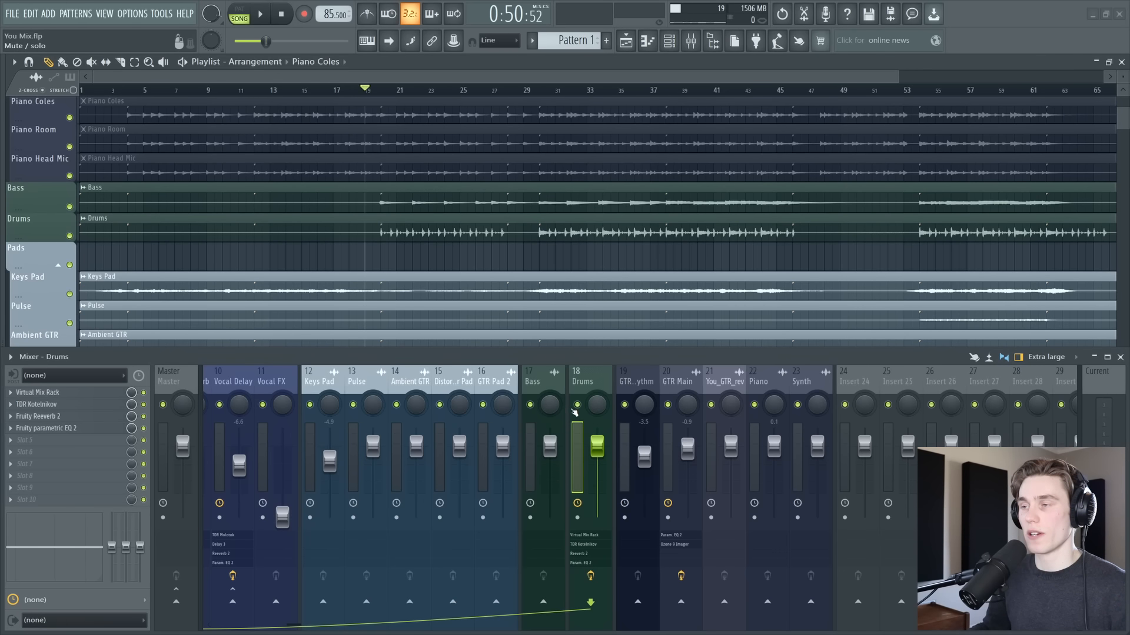
Play the full mix, compare it with the Drums insert's four effects disabled and enabled, and stop playback.
{"action": "key", "text": "space"}
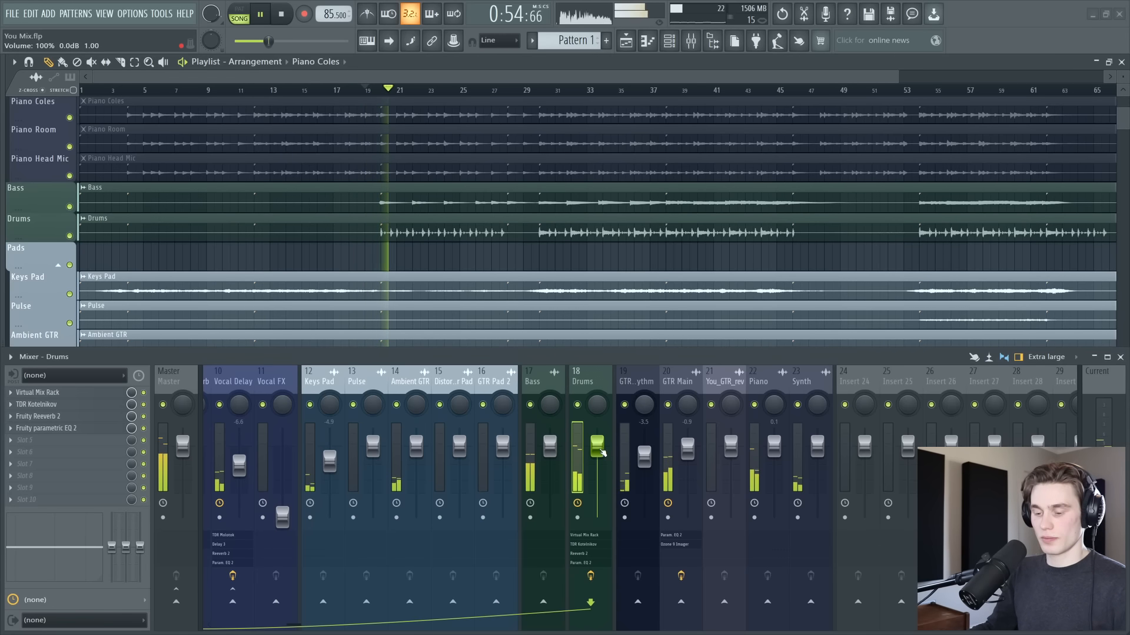
{"action": "left_click", "coordinate": [596, 577]}
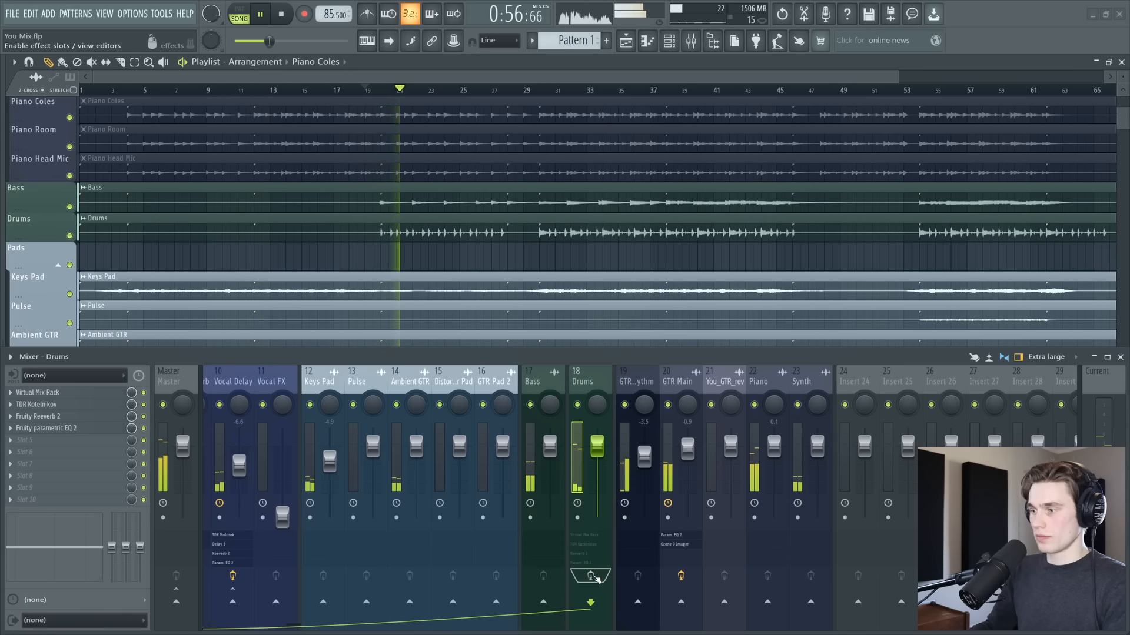
{"action": "left_click", "coordinate": [592, 577]}
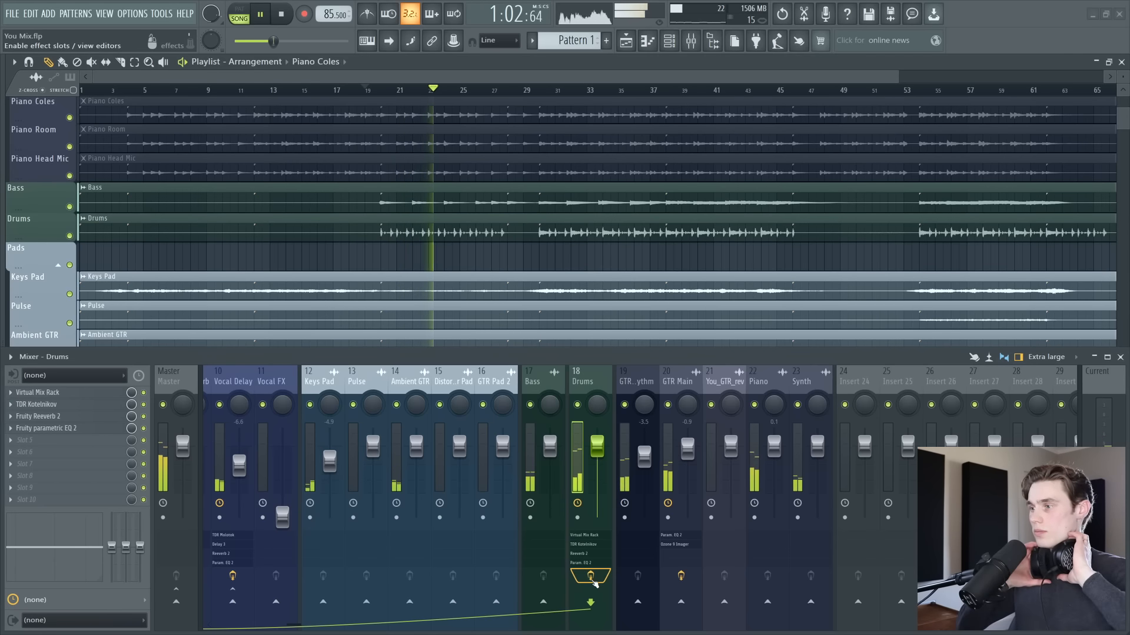
{"action": "key", "text": "space"}
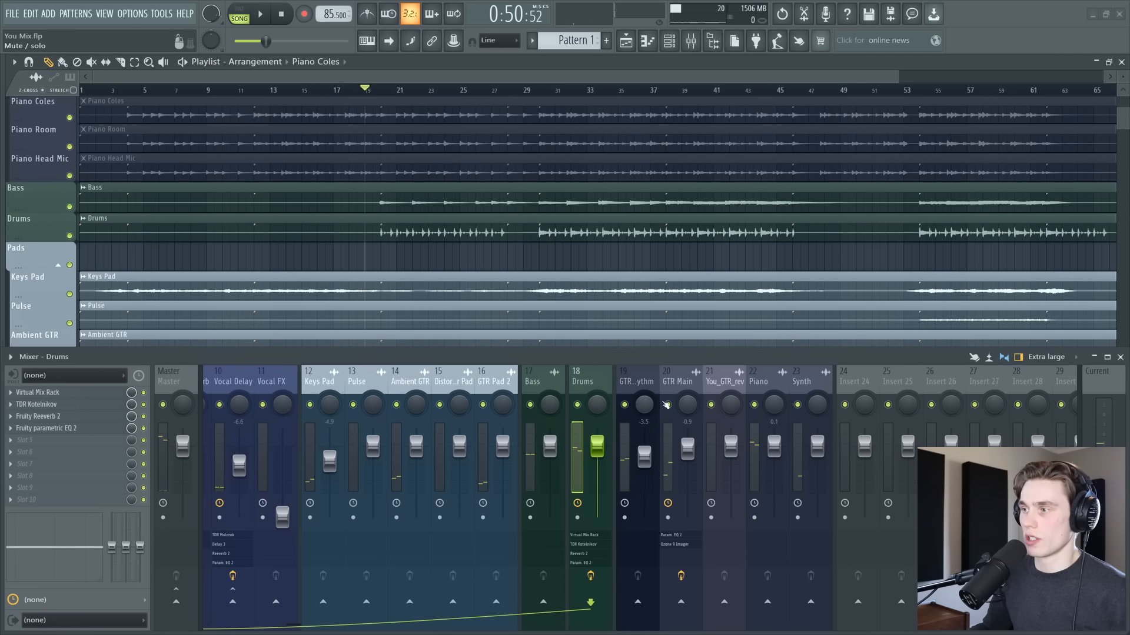
Select the GTR Rhythm insert, solo its playlist track, and audition it from around bar 21.
{"action": "left_click", "coordinate": [630, 387]}
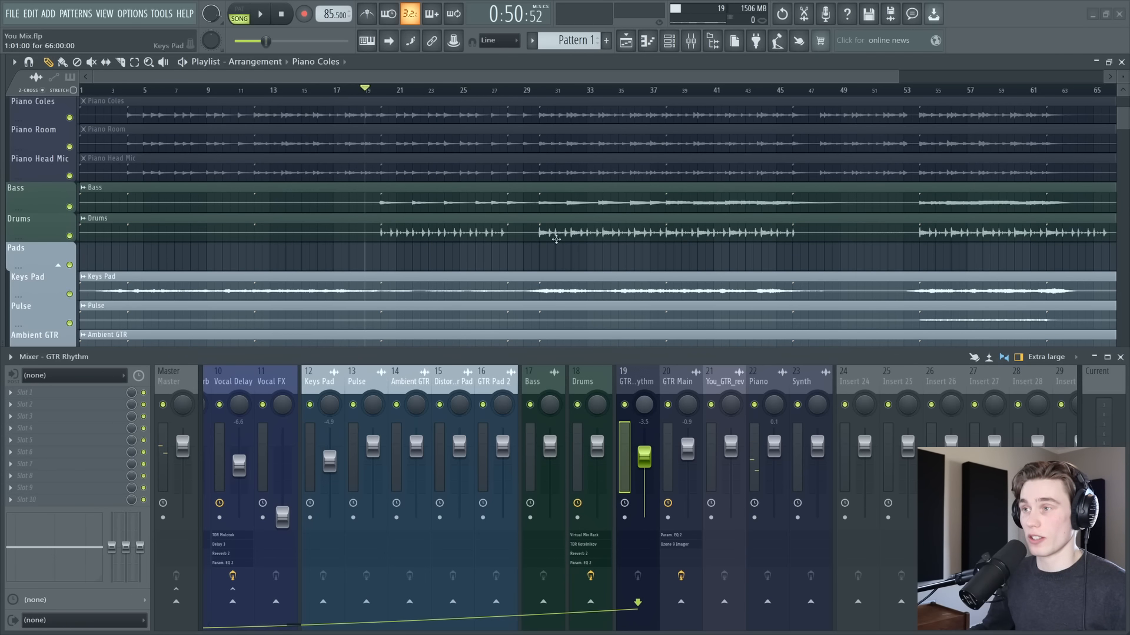
{"action": "left_click", "coordinate": [381, 89]}
{"action": "scroll", "coordinate": [421, 201], "scroll_direction": "up", "scroll_amount": 8}
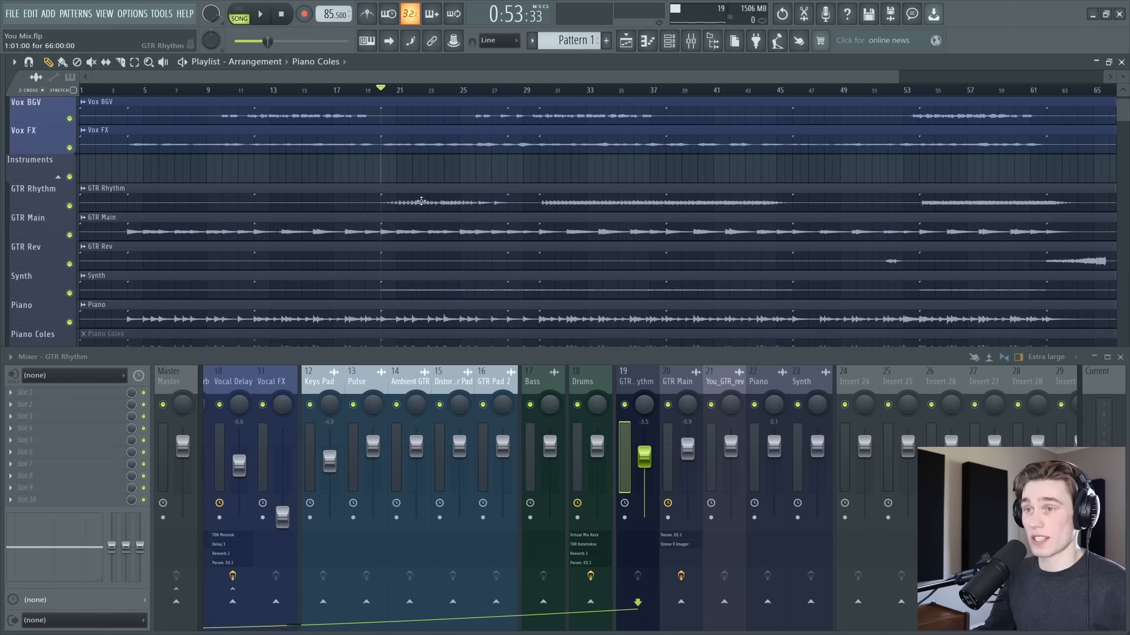
{"action": "right_click", "coordinate": [70, 206]}
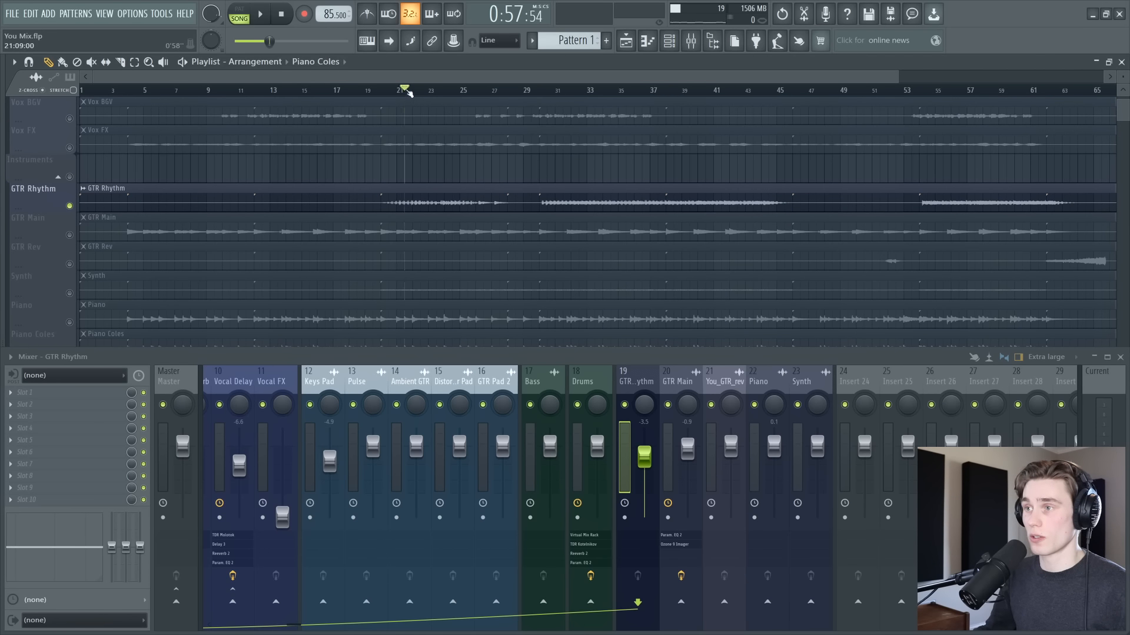
{"action": "key", "text": "space"}
{"action": "key", "text": "space"}
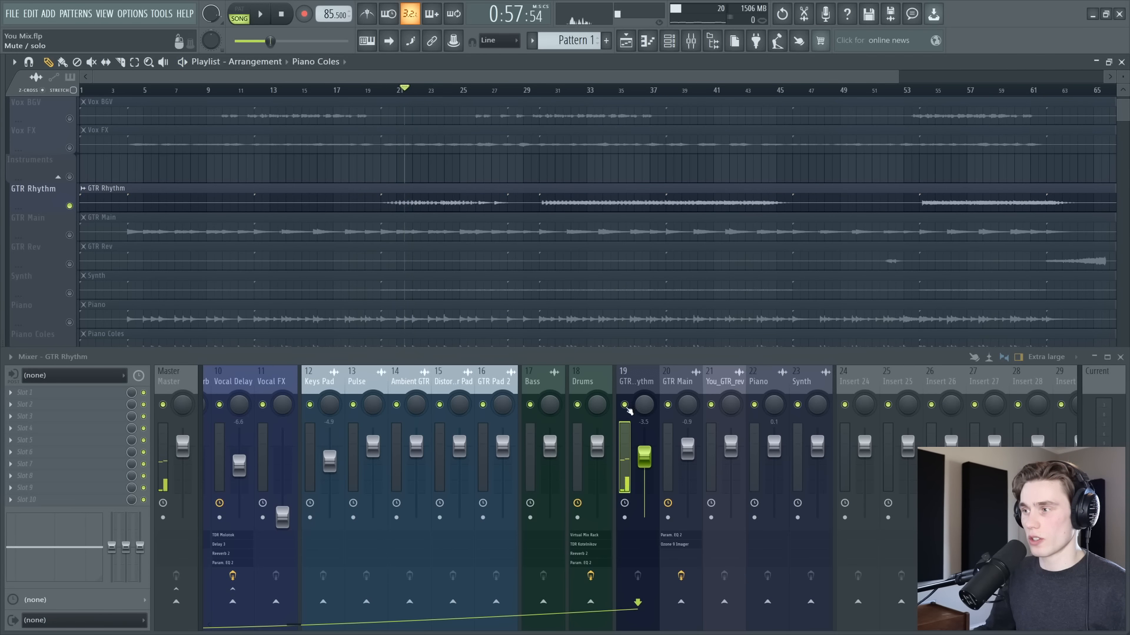
Add Fruity Parametric EQ 2 to GTR Rhythm's slot 1, adjust one band, and audition the soloed guitar.
{"action": "left_click", "coordinate": [64, 394]}
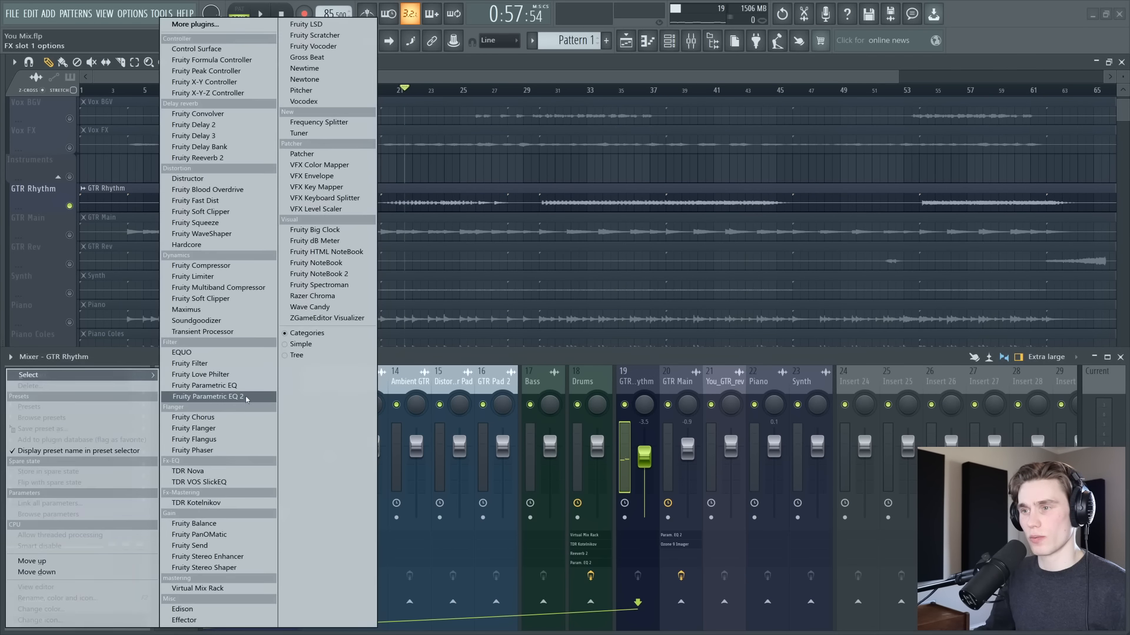
{"action": "left_click", "coordinate": [224, 321]}
{"action": "left_click_drag", "start_coordinate": [67, 161], "coordinate": [175, 202]}
{"action": "key", "text": "space"}
{"action": "left_click", "coordinate": [465, 49]}
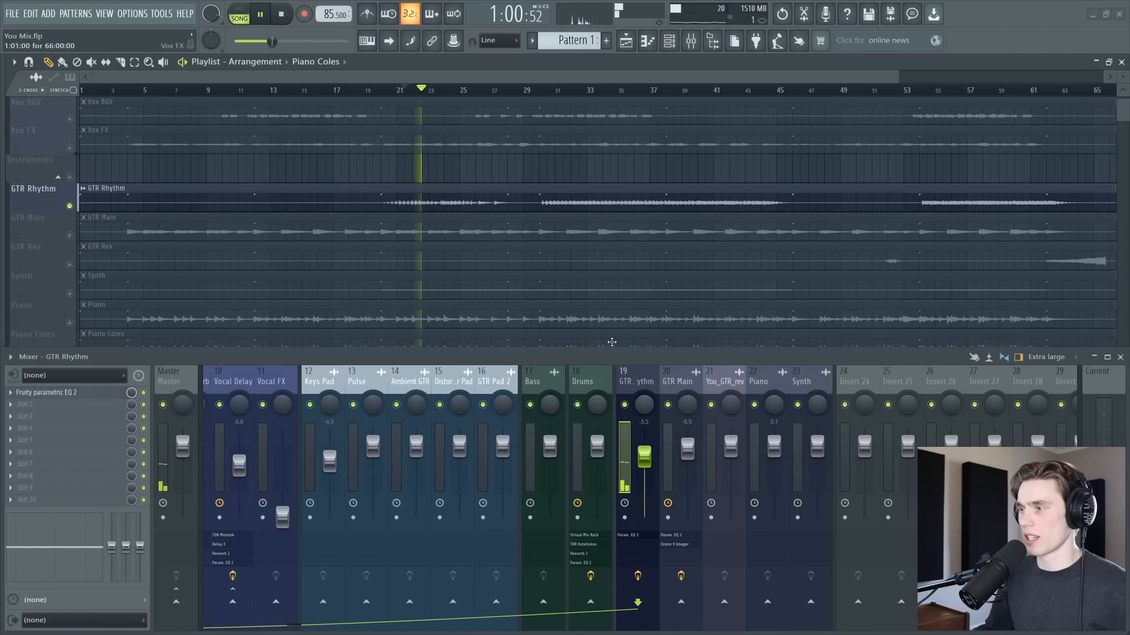
Unsolo GTR Rhythm and set its fader to -4.6 dB against the full mix.
{"action": "key", "text": "space"}
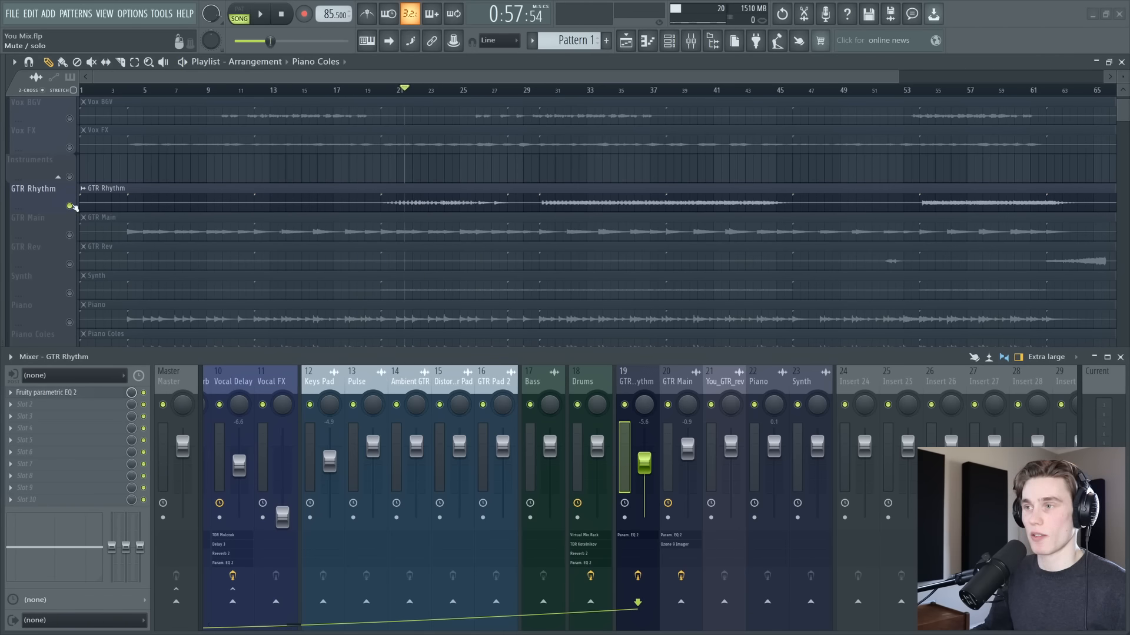
{"action": "left_click", "coordinate": [69, 206], "text": "ctrl"}
{"action": "key", "text": "space"}
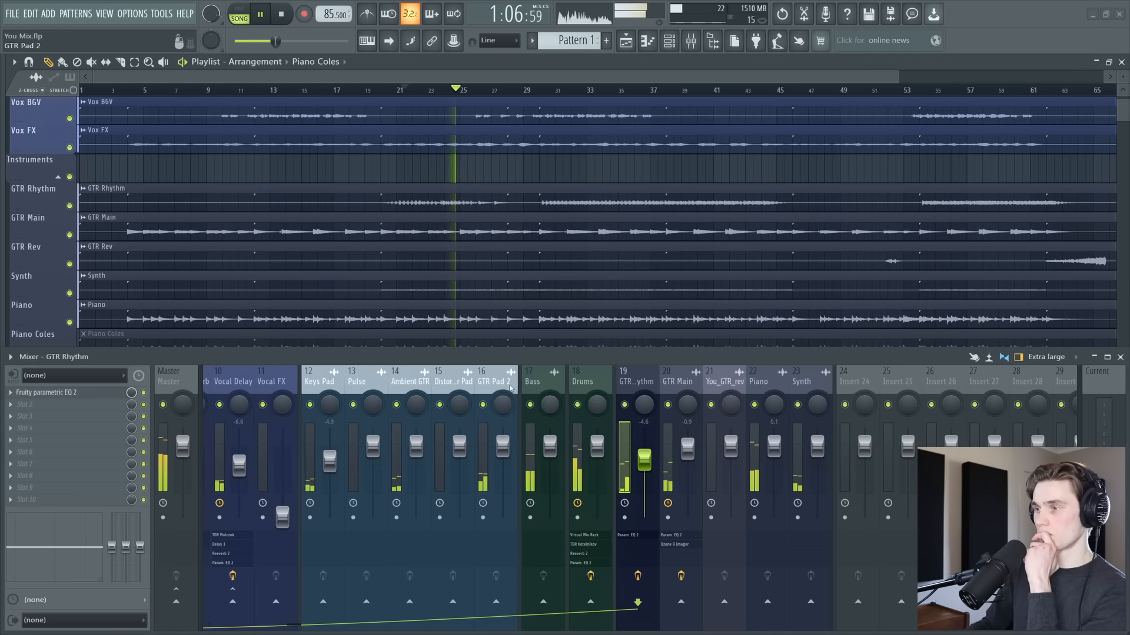
Set the Vocal Reverb fader to -6.3 dB and the Vocal Delay fader to -6.2 dB.
{"action": "scroll", "coordinate": [511, 392], "scroll_direction": "up", "scroll_amount": 5}
{"action": "left_click_drag", "start_coordinate": [585, 469], "coordinate": [585, 464]}
{"action": "left_click_drag", "start_coordinate": [629, 467], "coordinate": [629, 465]}
Solo the Distorted Guitar Pad track, audition it from around bar 25, and unsolo it.
{"action": "scroll", "coordinate": [748, 398], "scroll_direction": "down", "scroll_amount": 3}
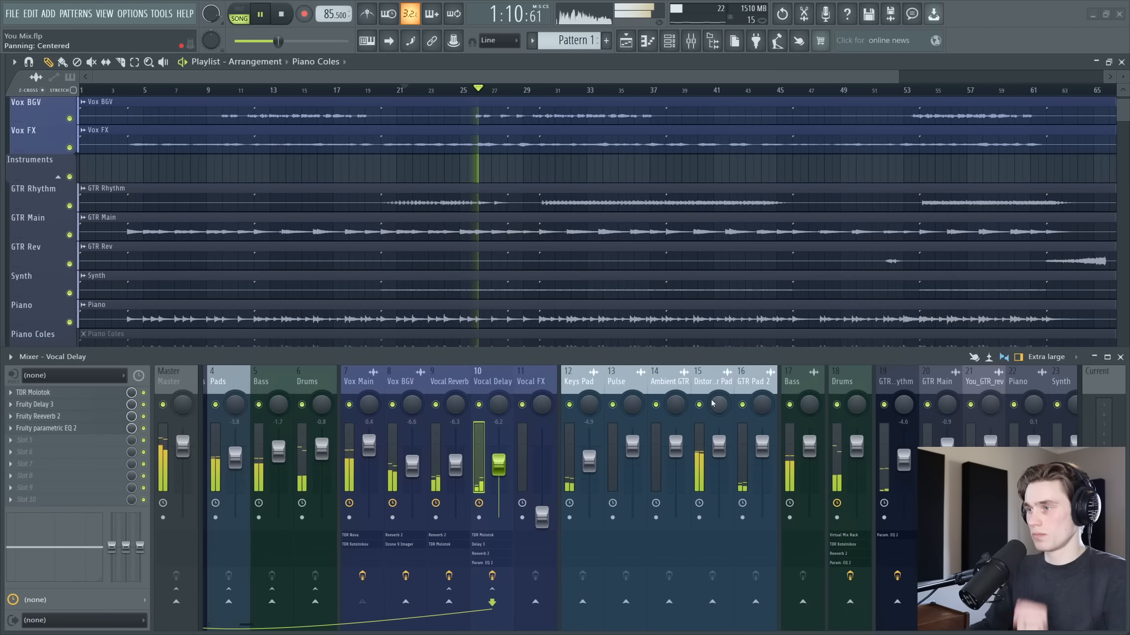
{"action": "scroll", "coordinate": [507, 223], "scroll_direction": "down", "scroll_amount": 10}
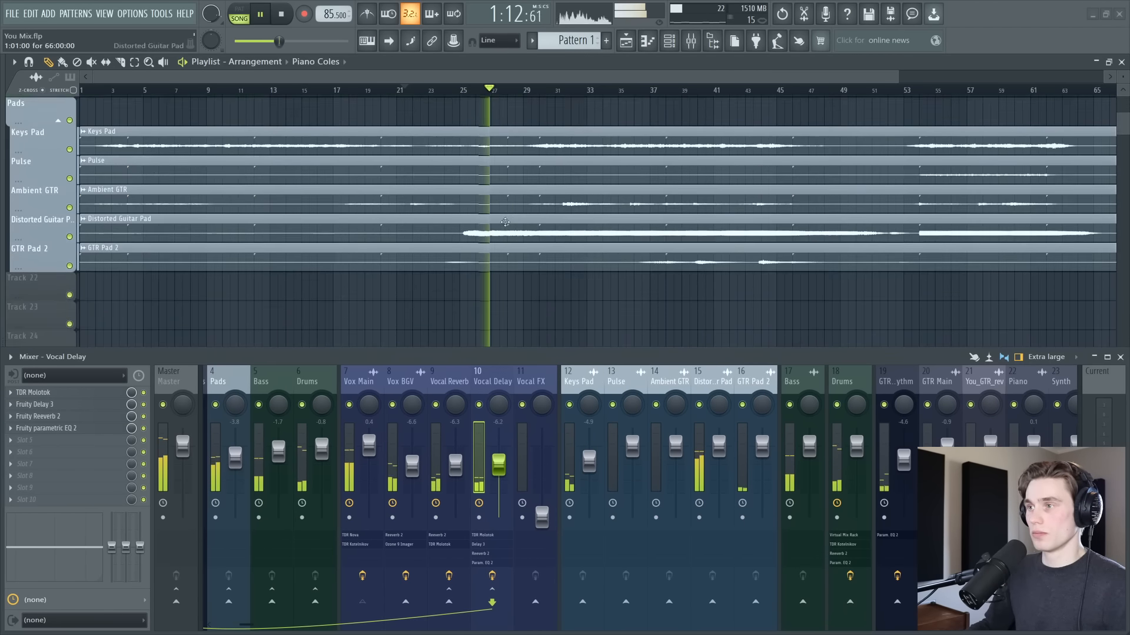
{"action": "key", "text": "space"}
{"action": "left_click", "coordinate": [69, 236], "text": "ctrl"}
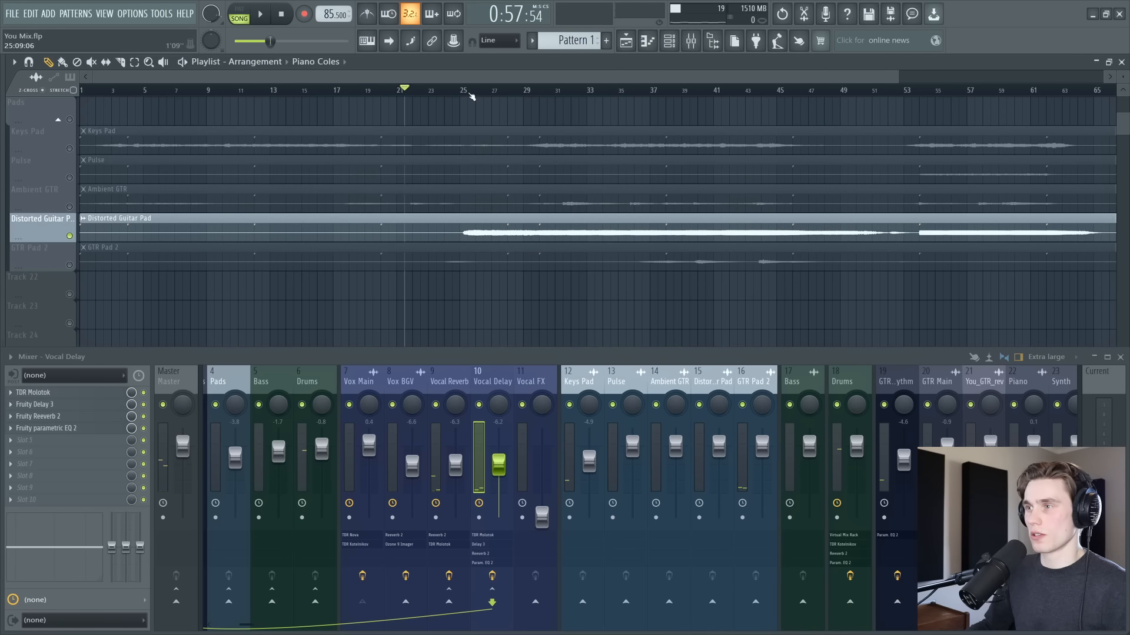
{"action": "key", "text": "space"}
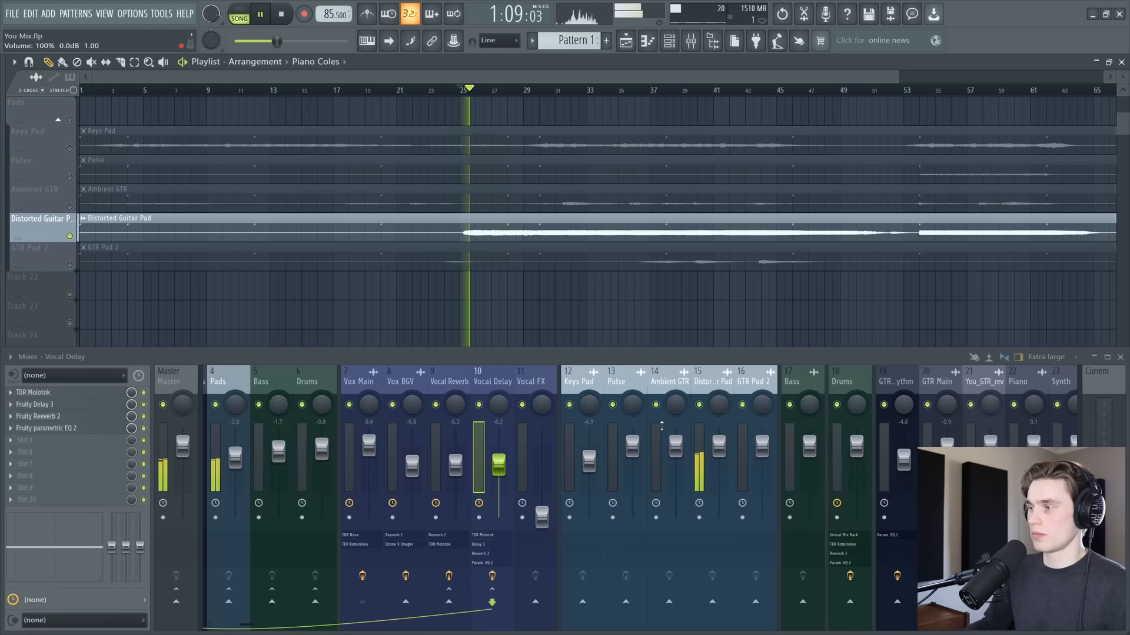
{"action": "key", "text": "space"}
{"action": "left_click", "coordinate": [69, 236], "text": "ctrl"}
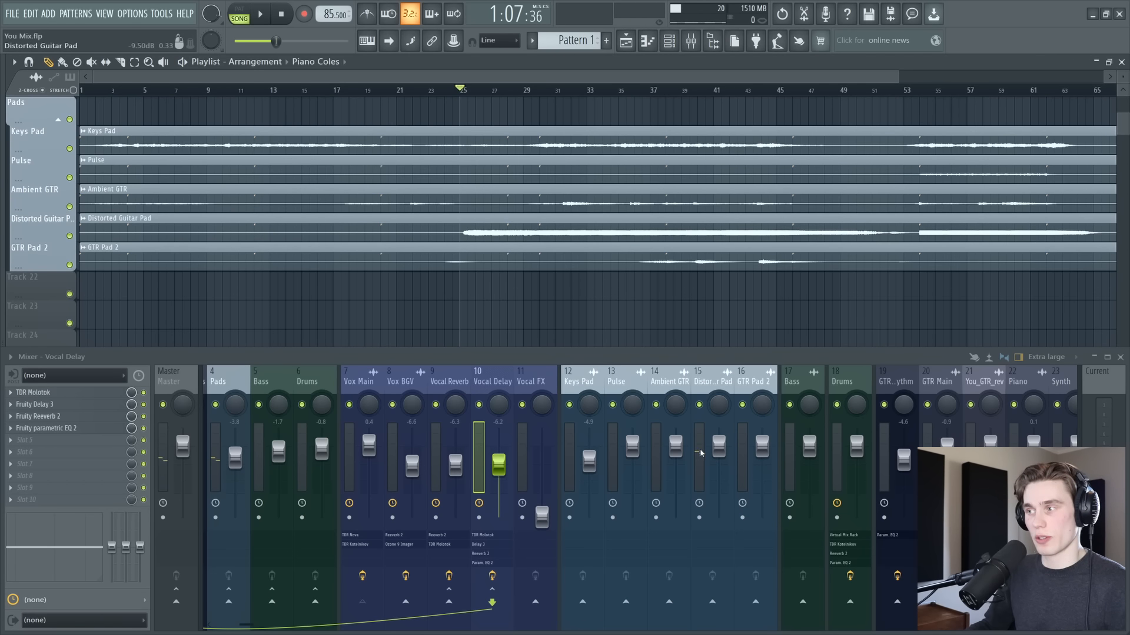
With the full mix playing, lower the Distorted Guitar Pad fader to -3.3 dB and pan it to the left.
{"action": "left_click", "coordinate": [699, 452]}
{"action": "key", "text": "space"}
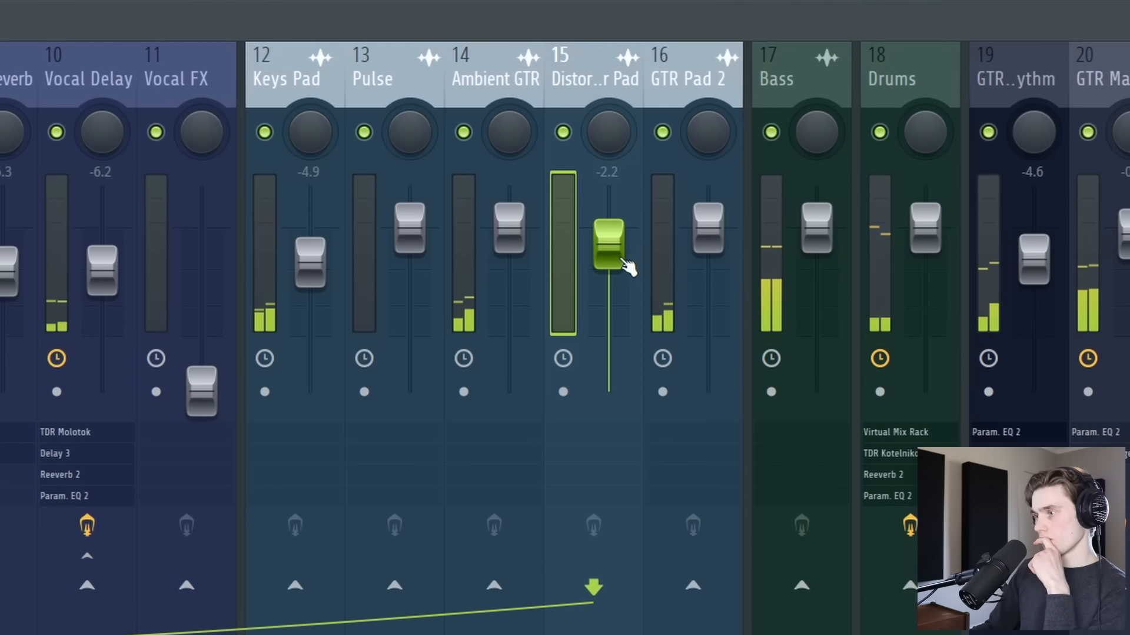
{"action": "left_click_drag", "start_coordinate": [610, 247], "coordinate": [609, 255]}
{"action": "left_click_drag", "start_coordinate": [607, 135], "coordinate": [607, 152]}
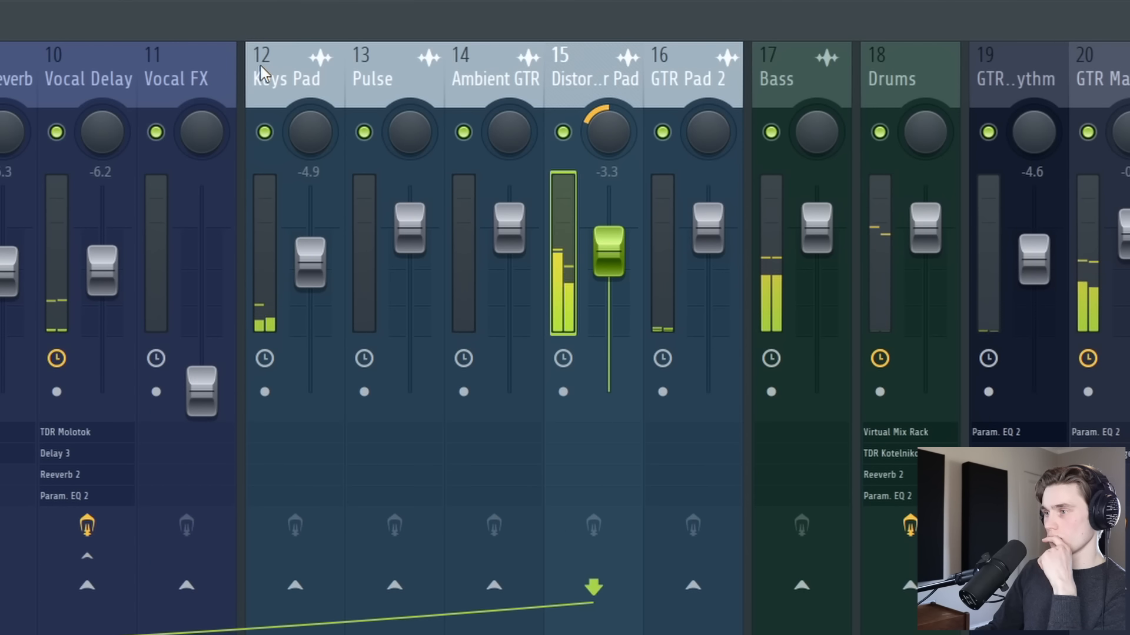
Raise the Vocal Reverb fader to -5.1 dB and Vocal Delay to -5.3 dB, and pan Ambient GTR to the right.
{"action": "left_click_drag", "start_coordinate": [5, 281], "coordinate": [5, 273]}
{"action": "left_click_drag", "start_coordinate": [101, 278], "coordinate": [102, 273]}
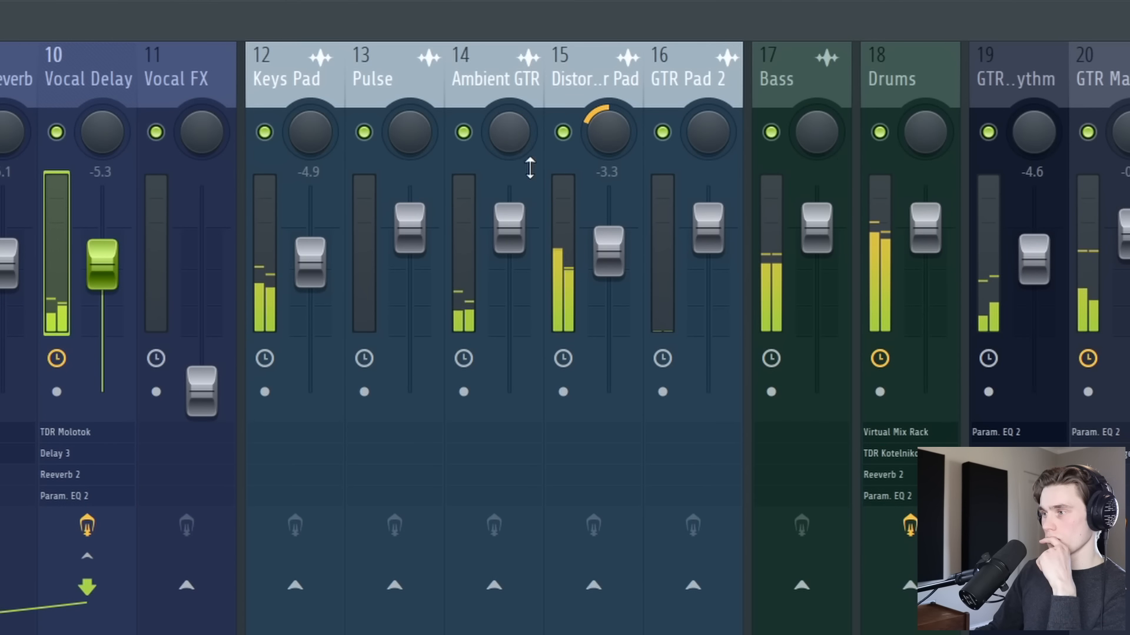
{"action": "left_click_drag", "start_coordinate": [504, 135], "coordinate": [504, 118]}
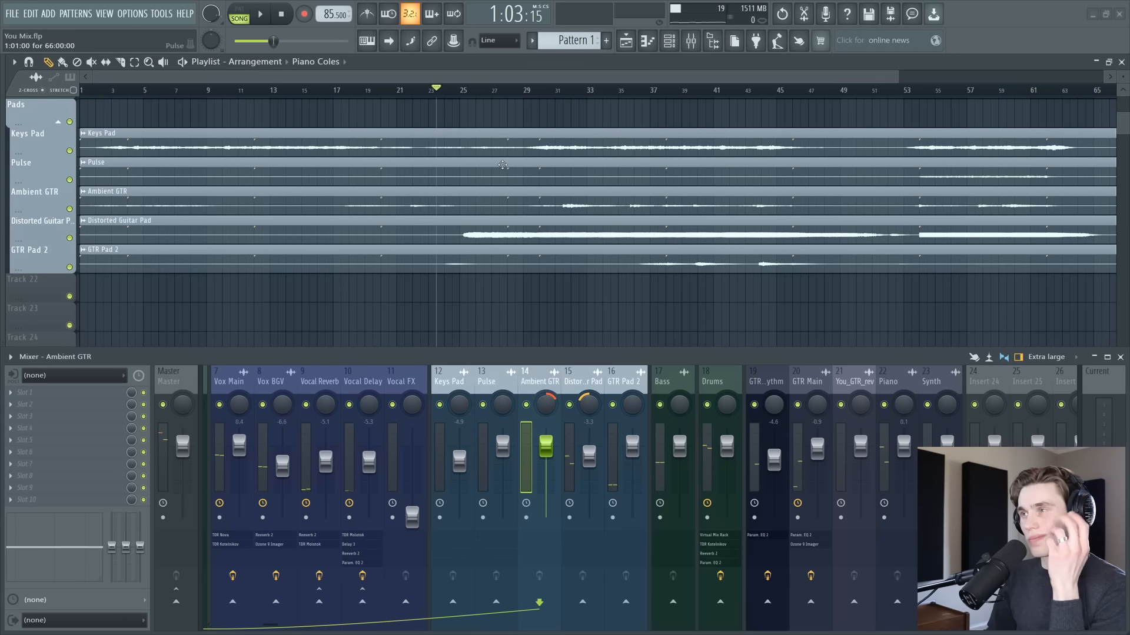
{"action": "left_click", "coordinate": [470, 96]}
{"action": "scroll", "coordinate": [589, 261], "scroll_direction": "up", "scroll_amount": 6}
{"action": "scroll", "coordinate": [555, 195], "scroll_direction": "down", "scroll_amount": 3}
{"action": "scroll", "coordinate": [553, 194], "scroll_direction": "up", "scroll_amount": 1}
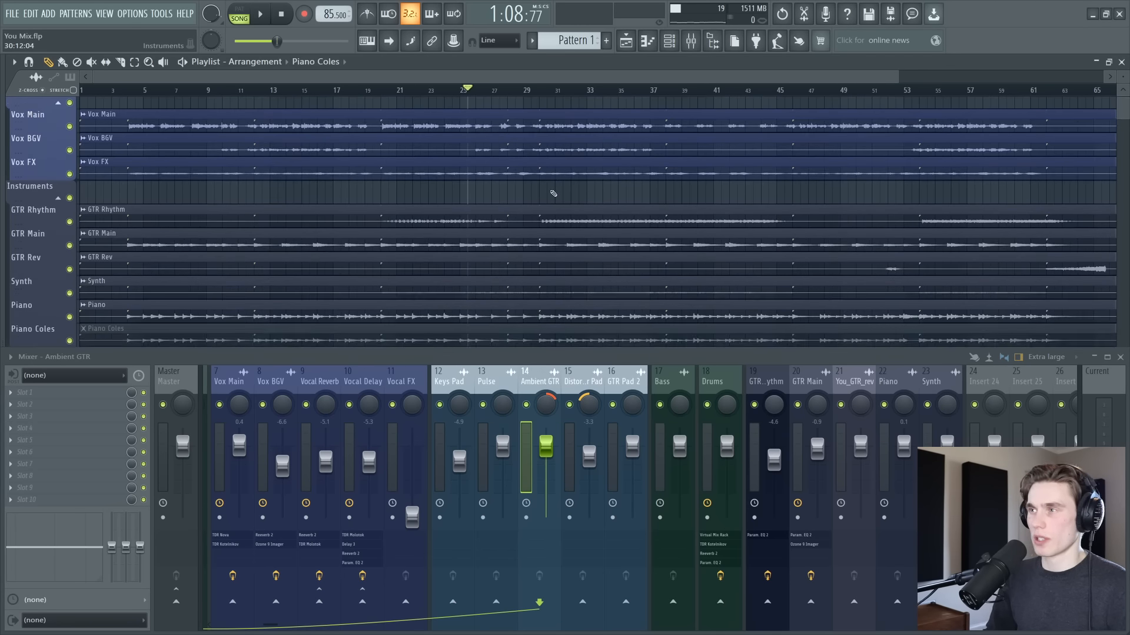
{"action": "scroll", "coordinate": [553, 194], "scroll_direction": "up", "scroll_amount": 2}
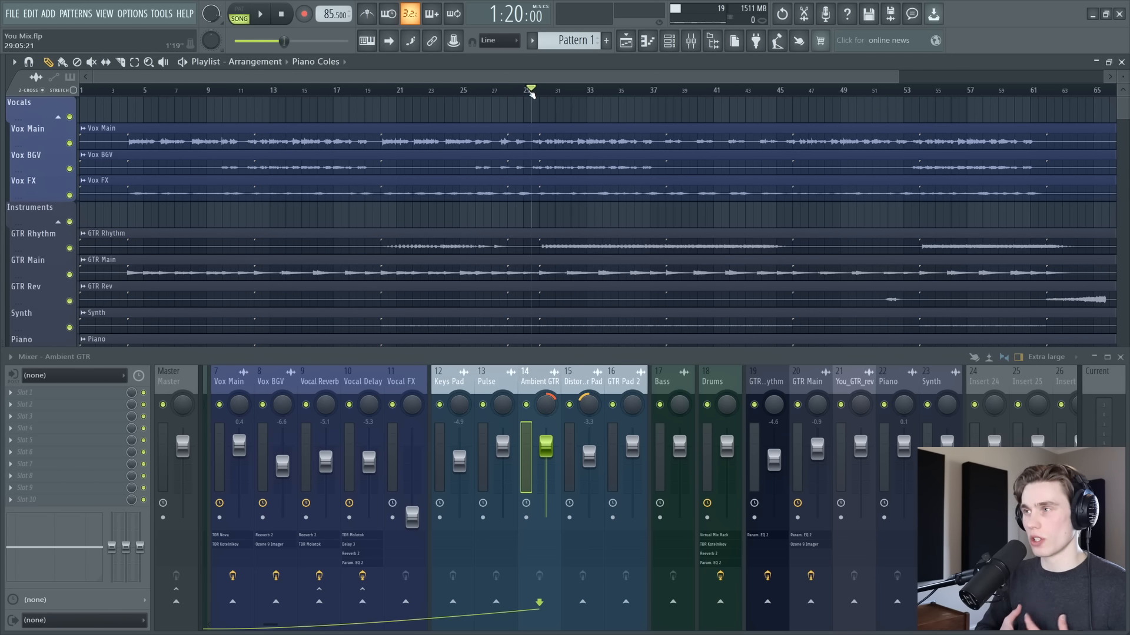
{"action": "left_click", "coordinate": [386, 96]}
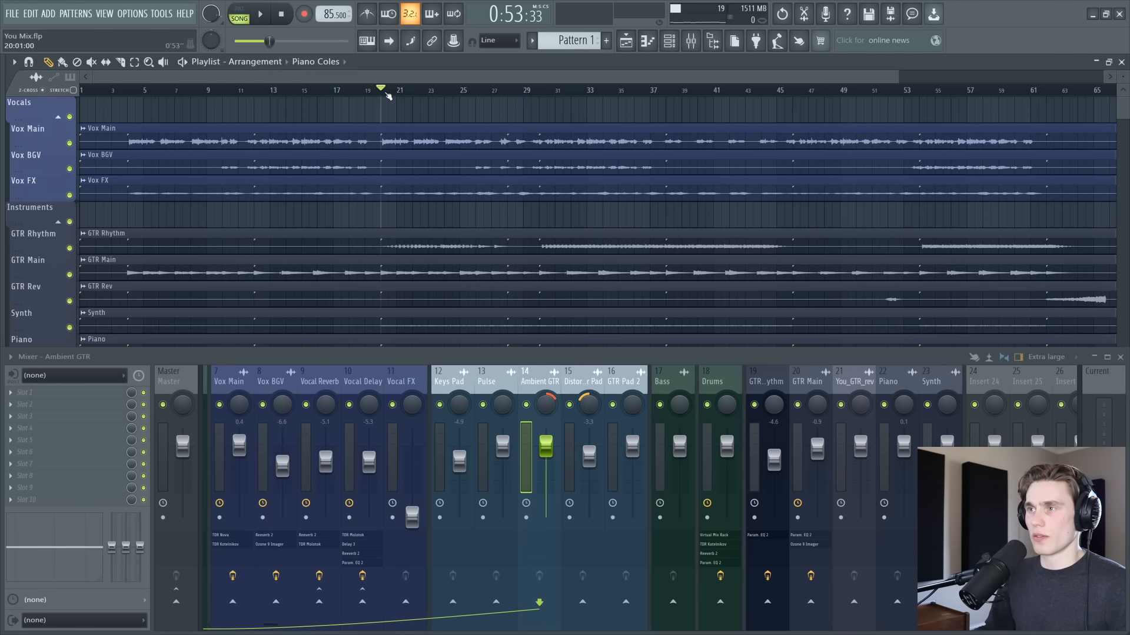
Play the mix from the lead vocal's entry near bar 4 and raise the Vox Main fader to 0.6 dB.
{"action": "left_click", "coordinate": [130, 96]}
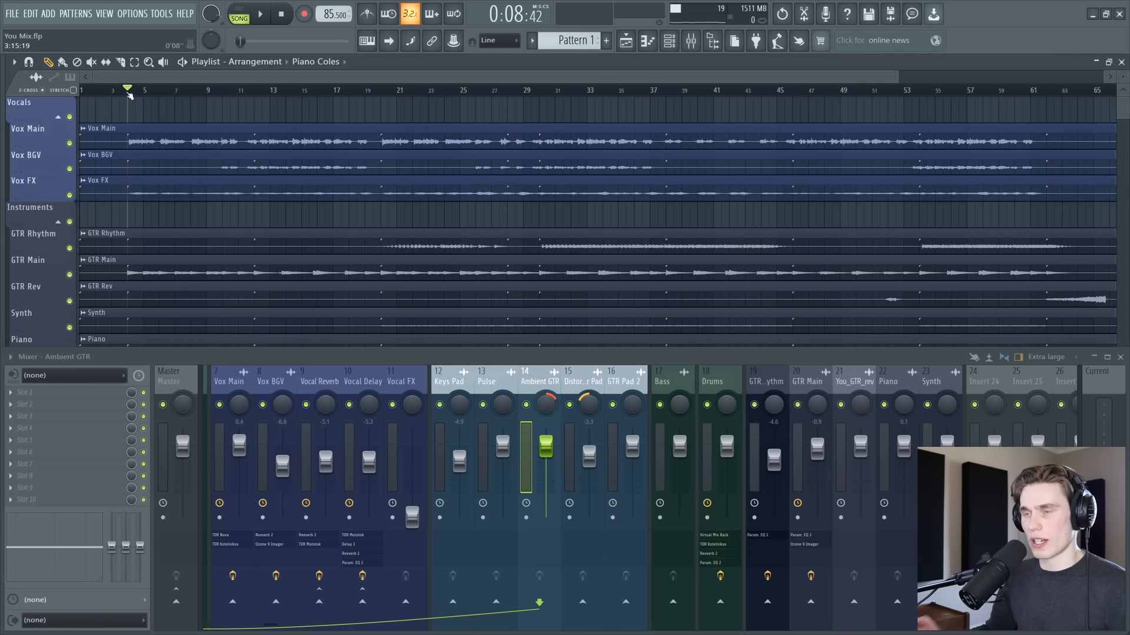
{"action": "key", "text": "space"}
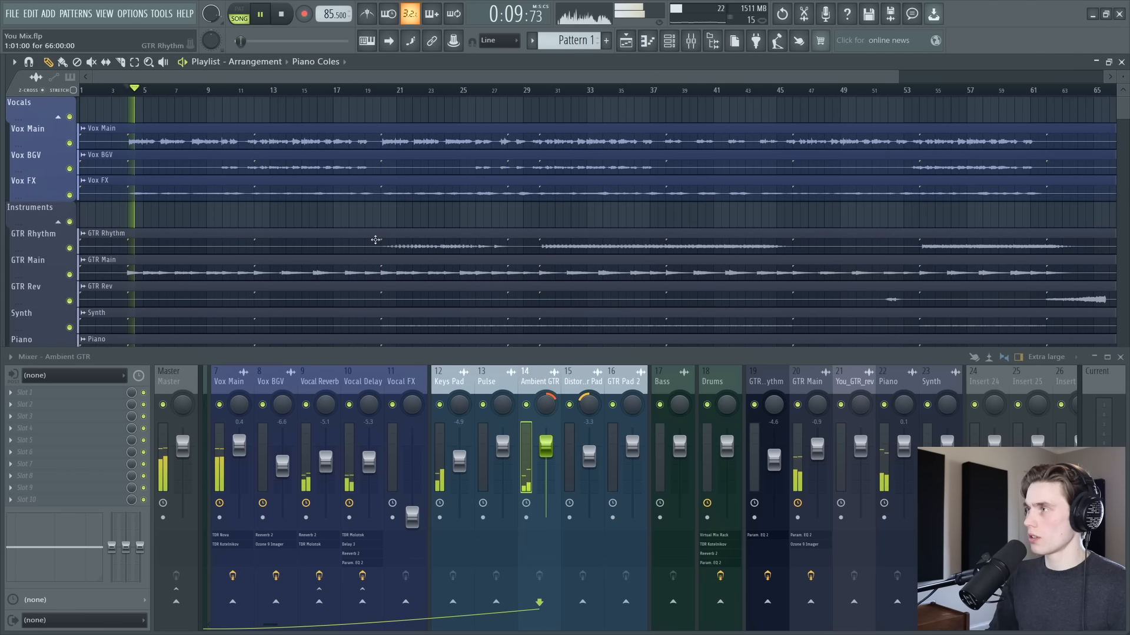
{"action": "scroll", "coordinate": [282, 392], "scroll_direction": "up", "scroll_amount": 3}
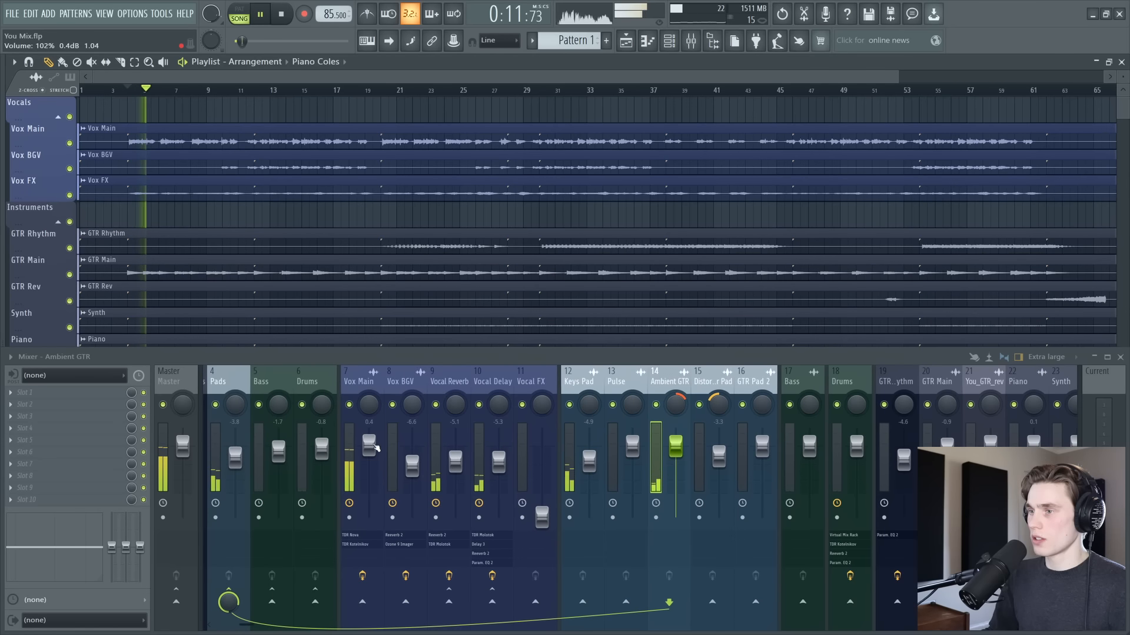
{"action": "left_click_drag", "start_coordinate": [370, 448], "coordinate": [369, 443]}
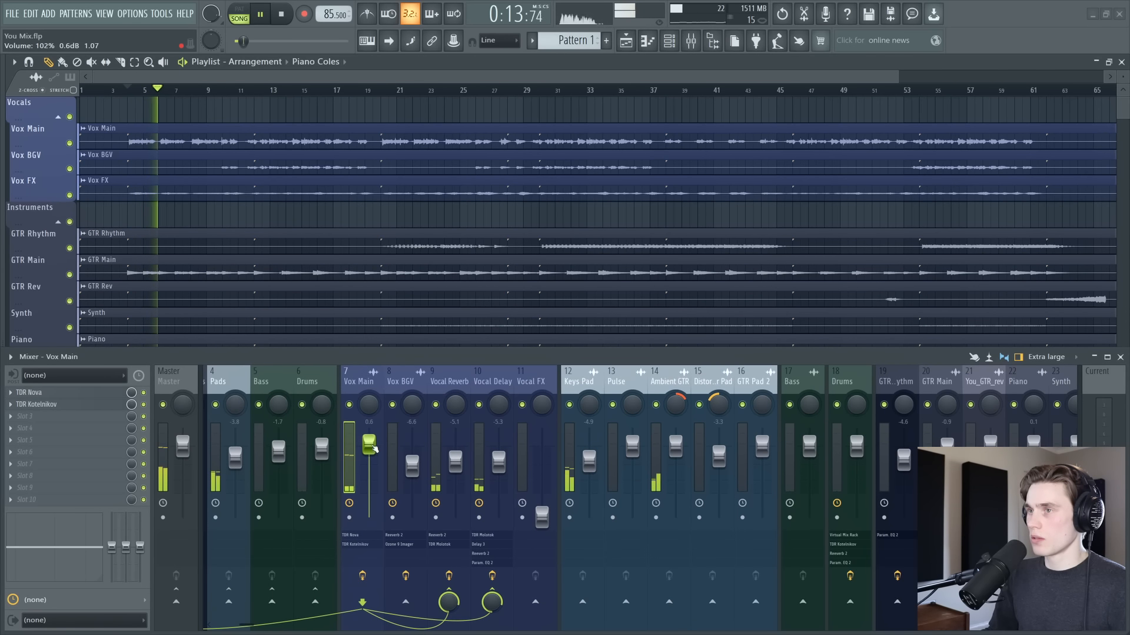
Play the mix from about bar 20, then lower the Drums fader to -1.2 dB and the Bass fader to -1.3 dB.
{"action": "key", "text": "space"}
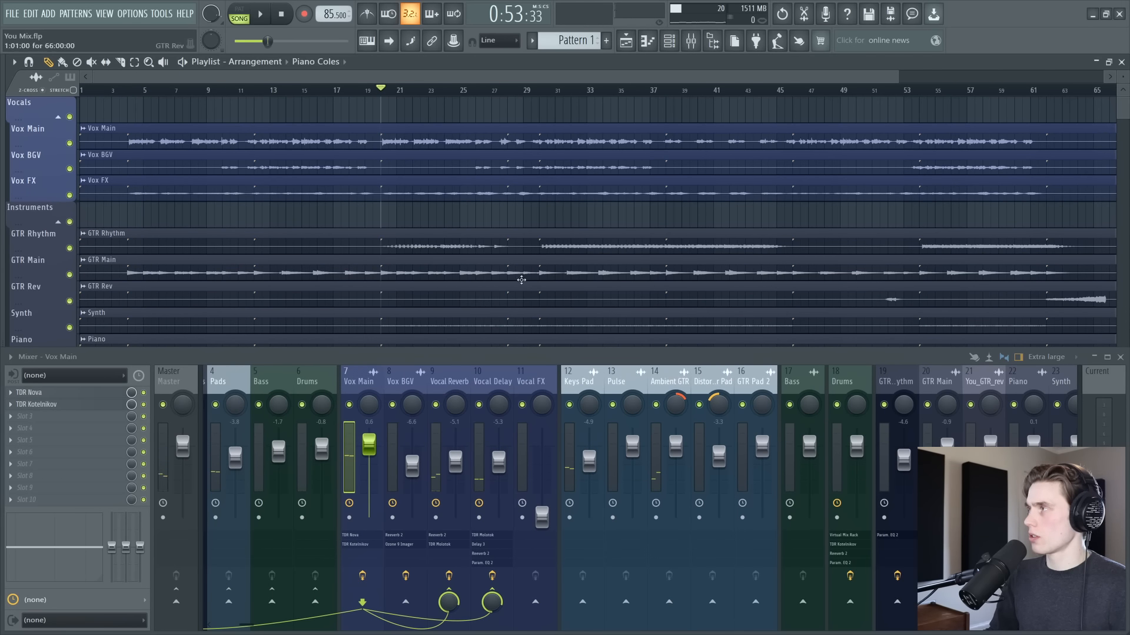
{"action": "key", "text": "space"}
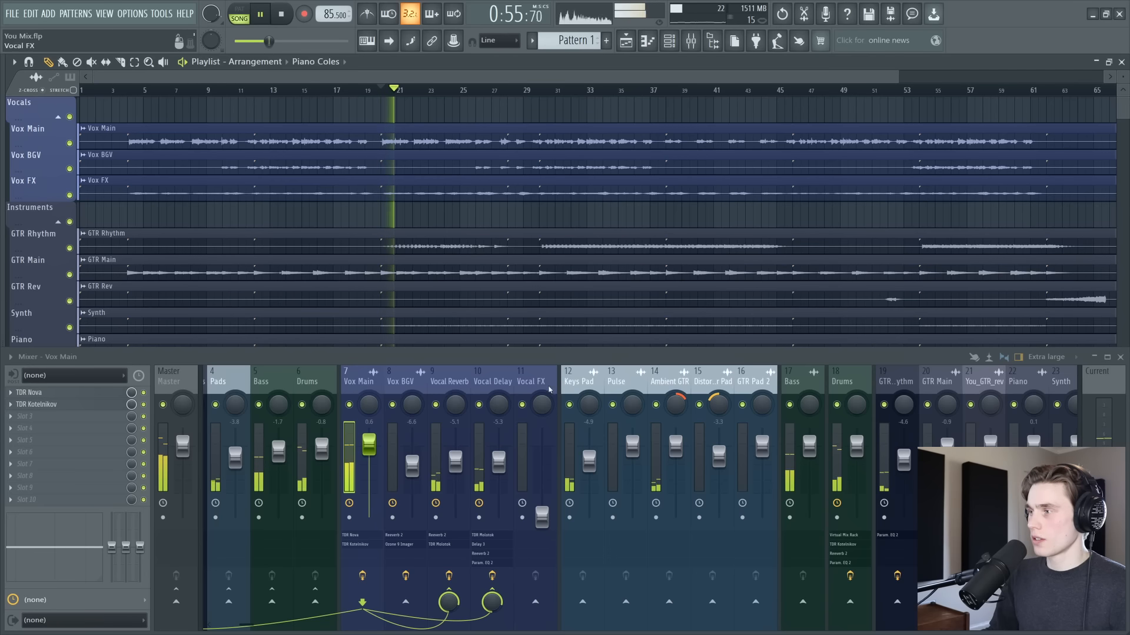
{"action": "key", "text": "space"}
{"action": "left_click_drag", "start_coordinate": [858, 446], "coordinate": [810, 450]}
{"action": "left_click", "coordinate": [809, 448]}
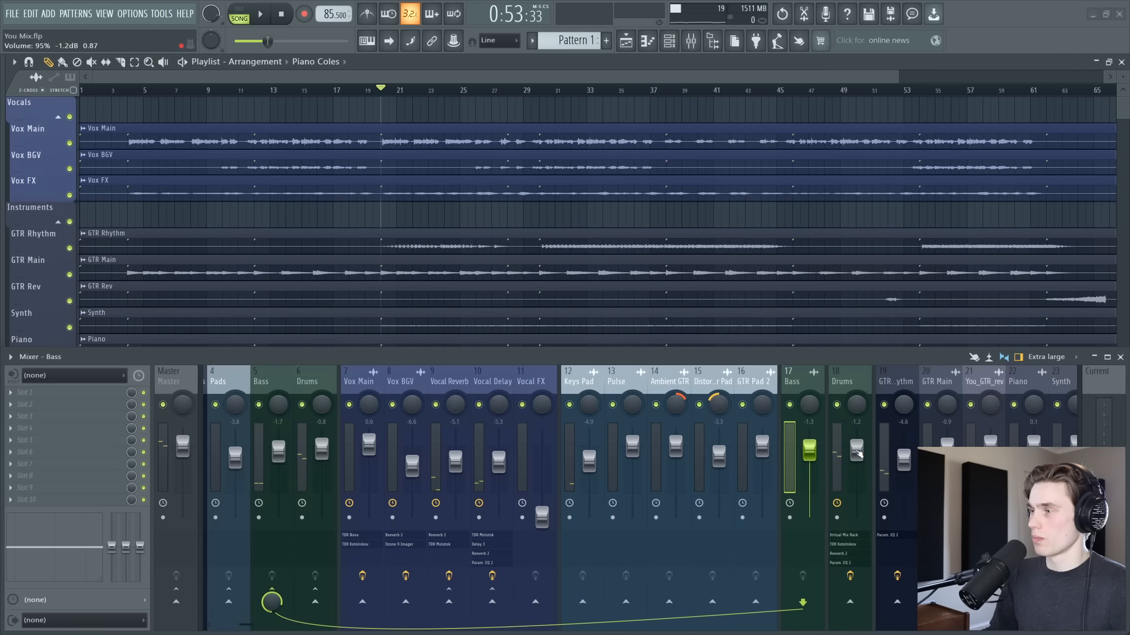
With the mix playing from about bar 20, try the GTR Main fader at -1.1 dB and lower the Drums fader to -1.7 dB.
{"action": "key", "text": "space"}
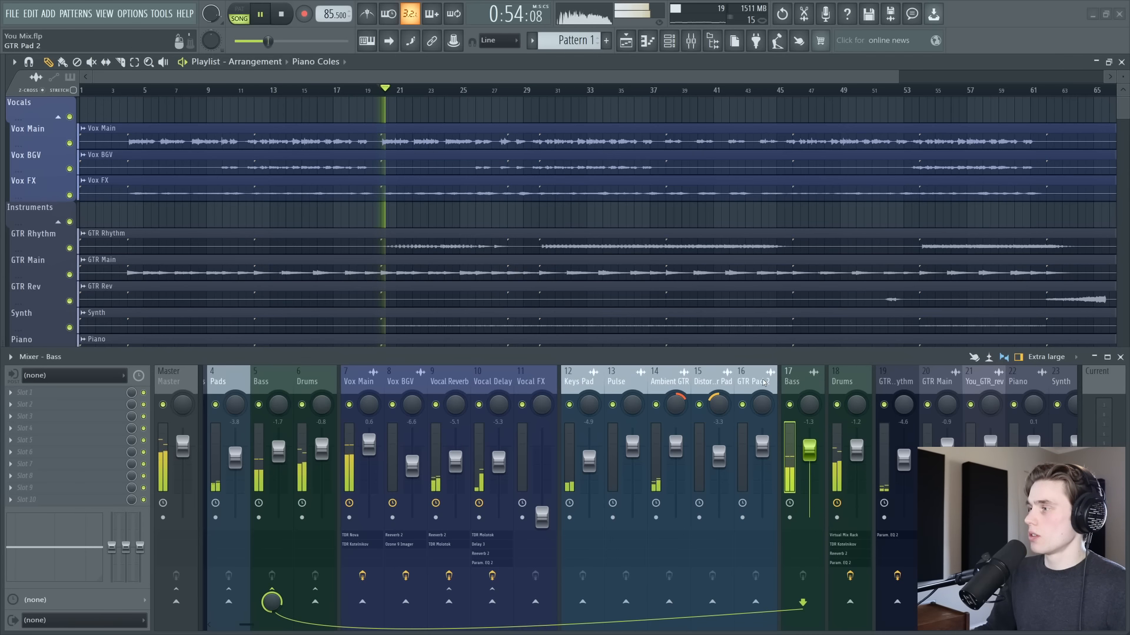
{"action": "left_click_drag", "start_coordinate": [946, 444], "coordinate": [946, 446]}
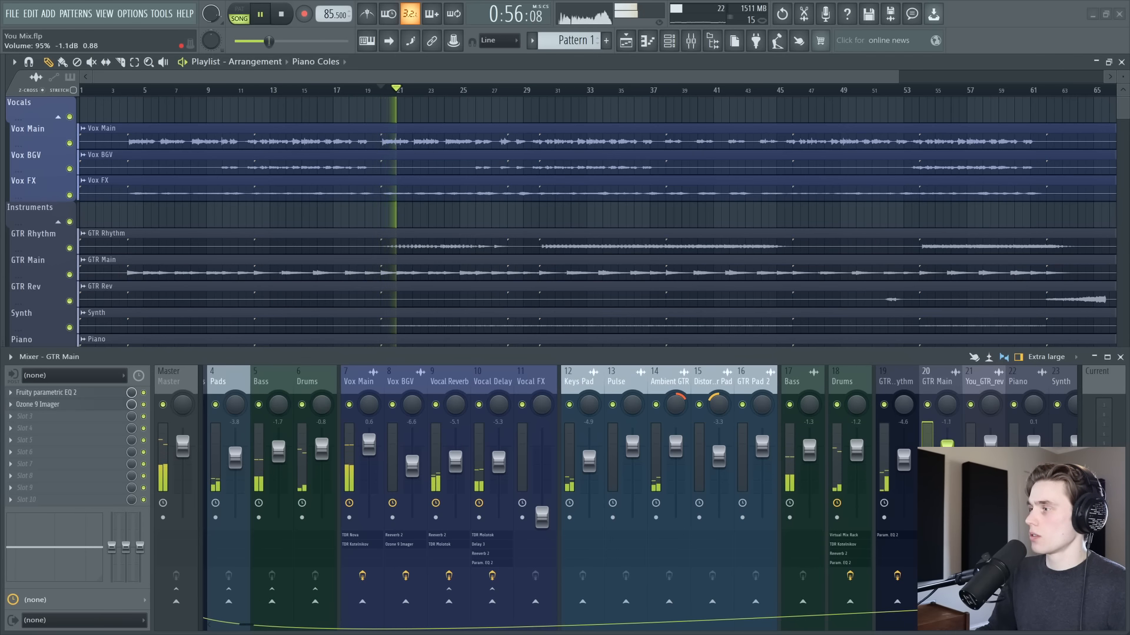
{"action": "left_click_drag", "start_coordinate": [858, 451], "coordinate": [859, 455]}
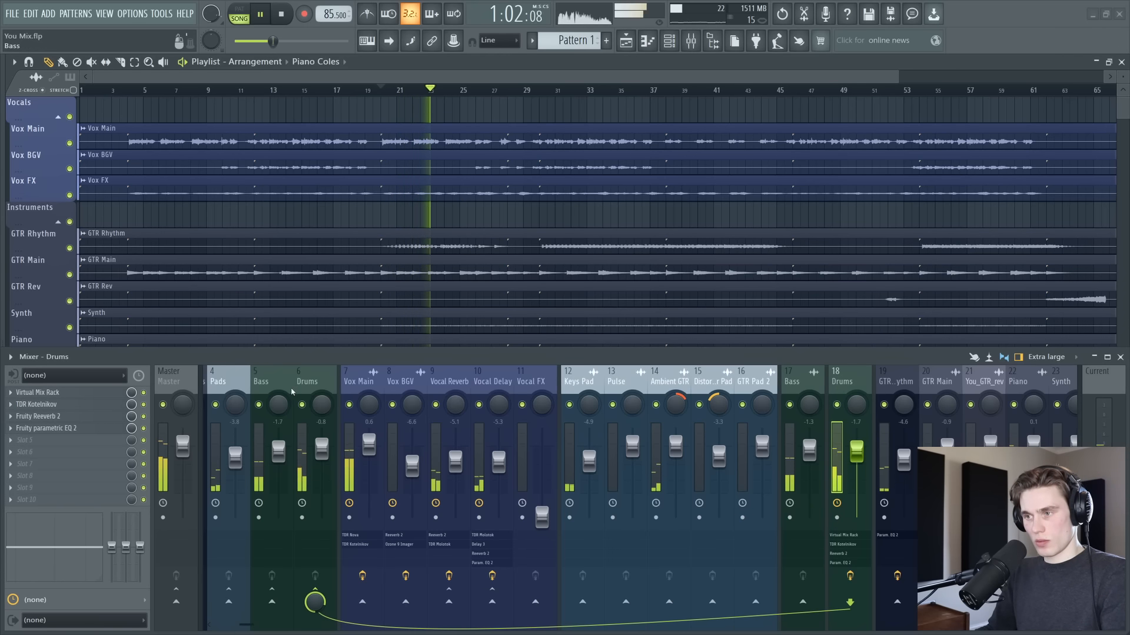
Raise the Vocal Delay fader to -4.1 dB and stop playback.
{"action": "left_click", "coordinate": [410, 395]}
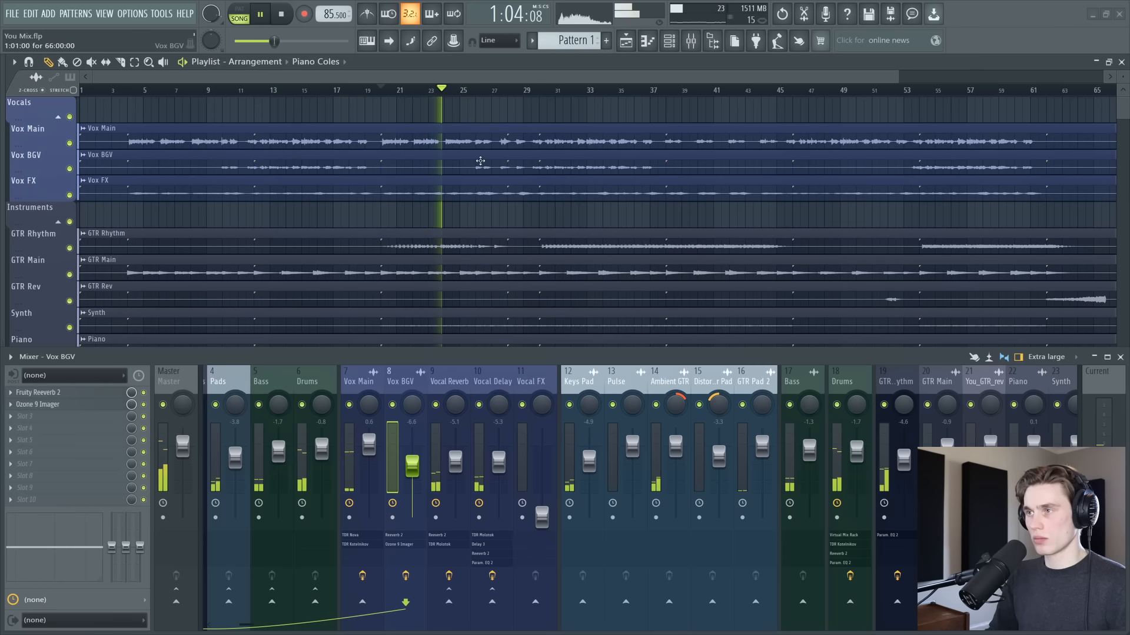
{"action": "left_click_drag", "start_coordinate": [509, 460], "coordinate": [509, 456]}
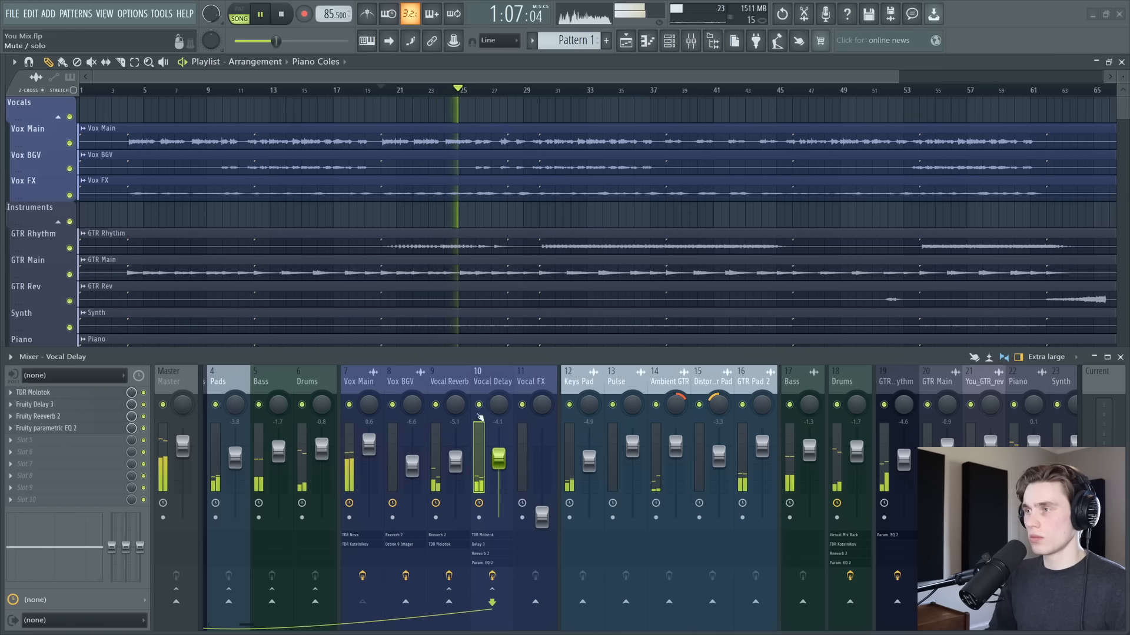
{"action": "key", "text": "space"}
Audition the mix from just before bar 29 into the louder section.
{"action": "left_click", "coordinate": [528, 91]}
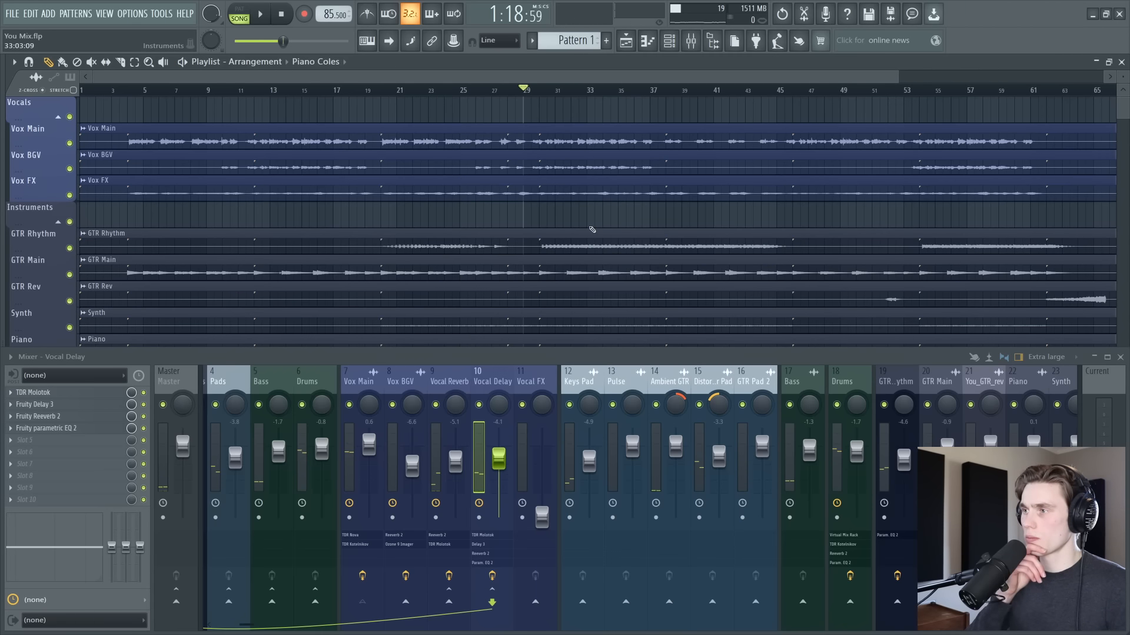
{"action": "key", "text": "space"}
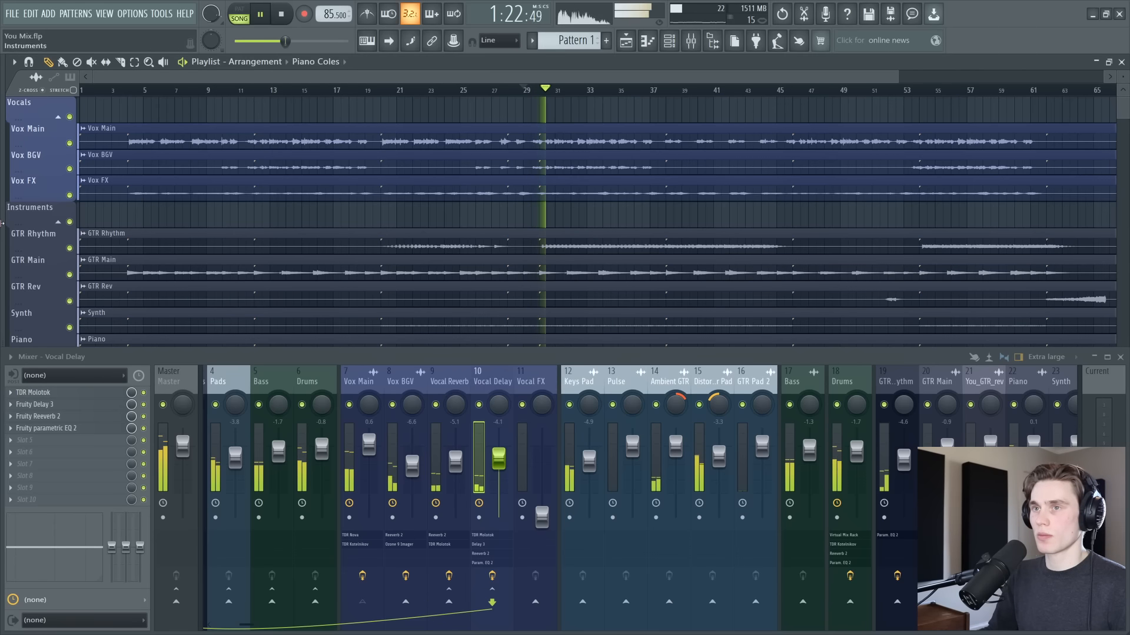
{"action": "key", "text": "space"}
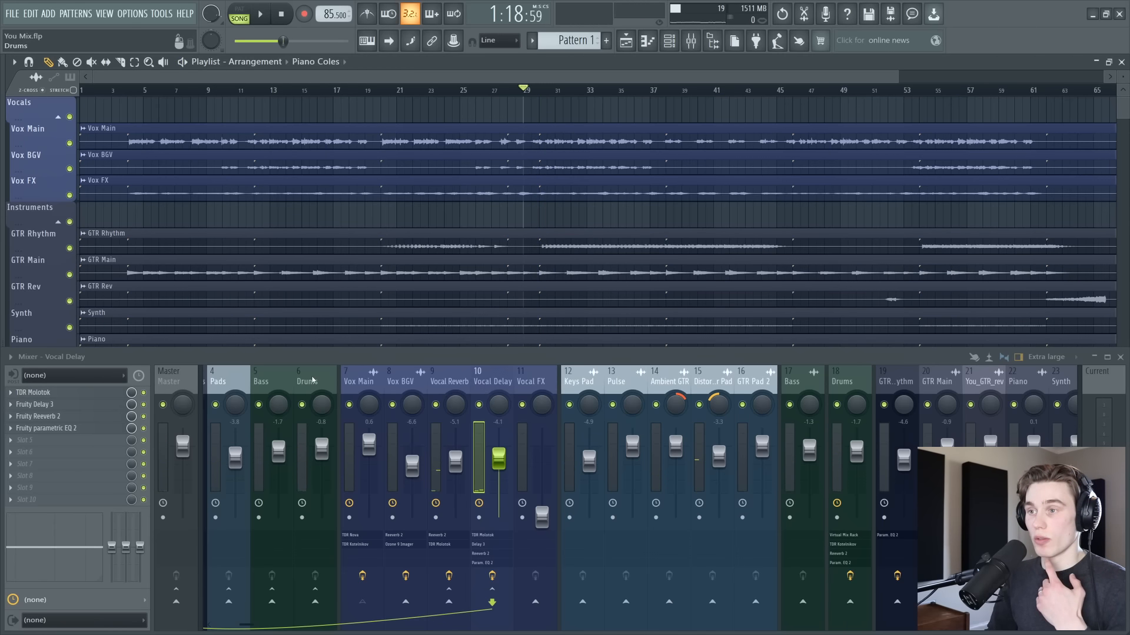
Load Fruity Balance into the first effect slot of the Vocals bus.
{"action": "scroll", "coordinate": [312, 380], "scroll_direction": "left", "scroll_amount": 3}
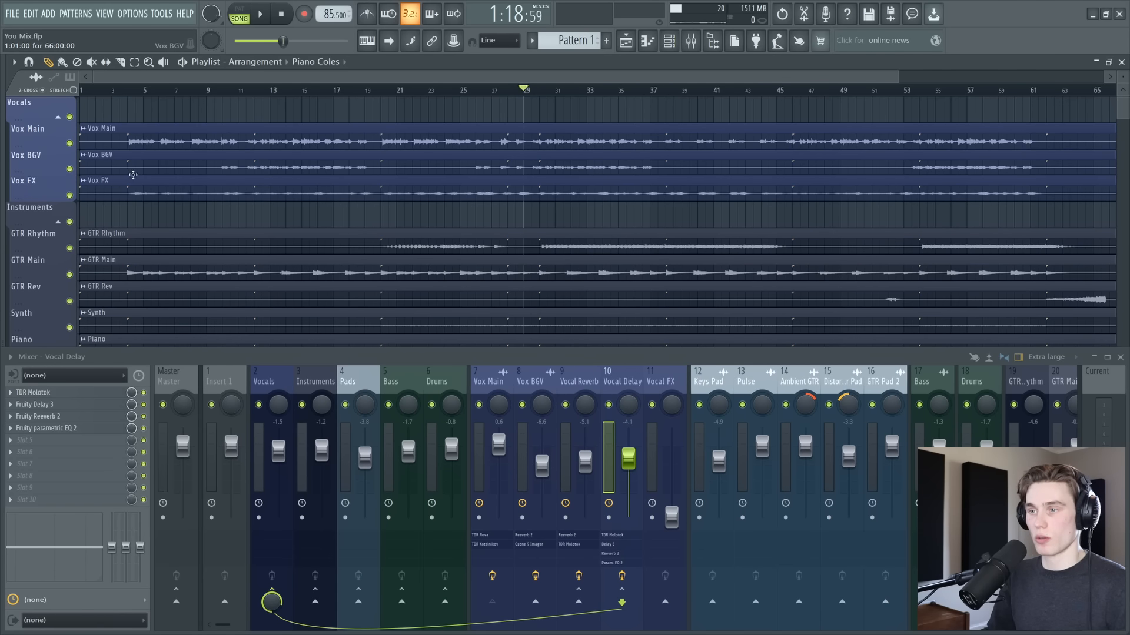
{"action": "left_click", "coordinate": [279, 387]}
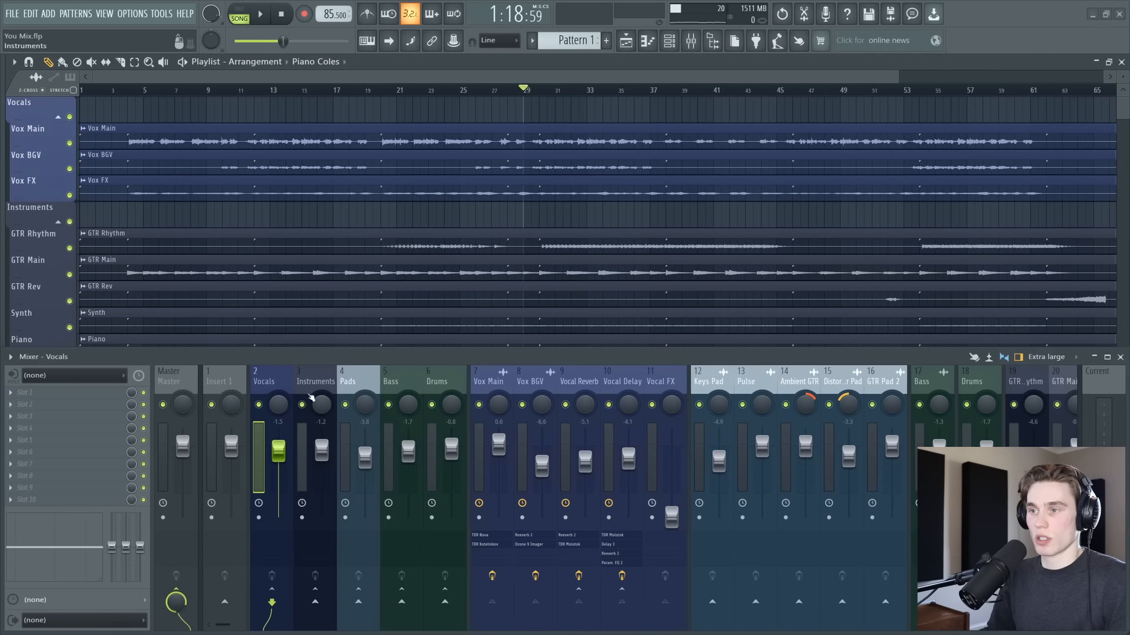
{"action": "left_click", "coordinate": [15, 395]}
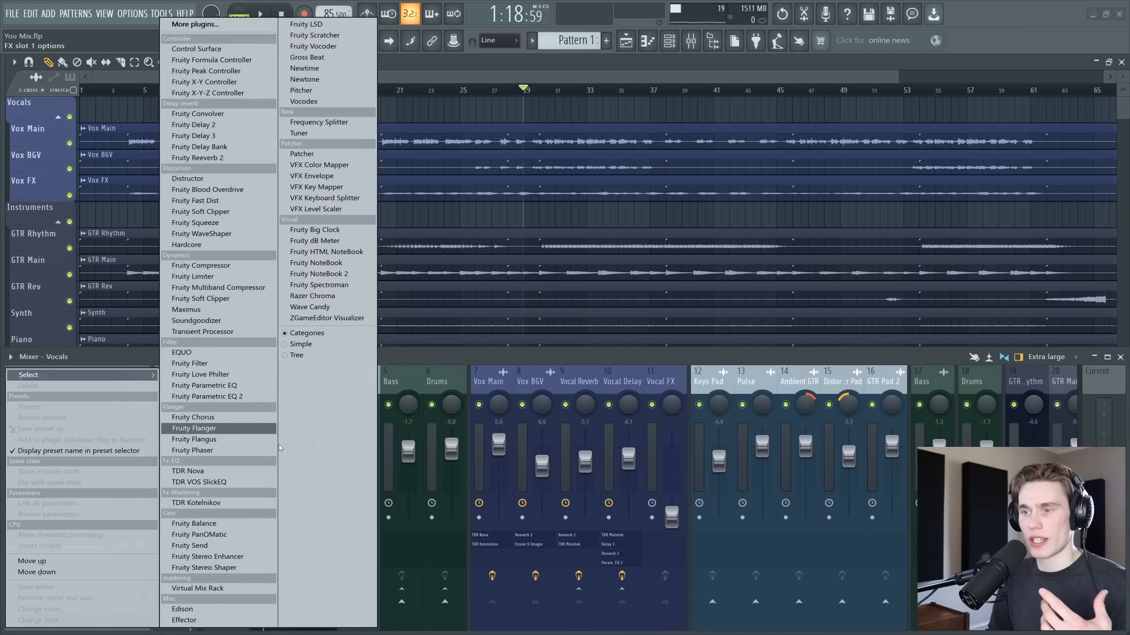
{"action": "left_click", "coordinate": [211, 524]}
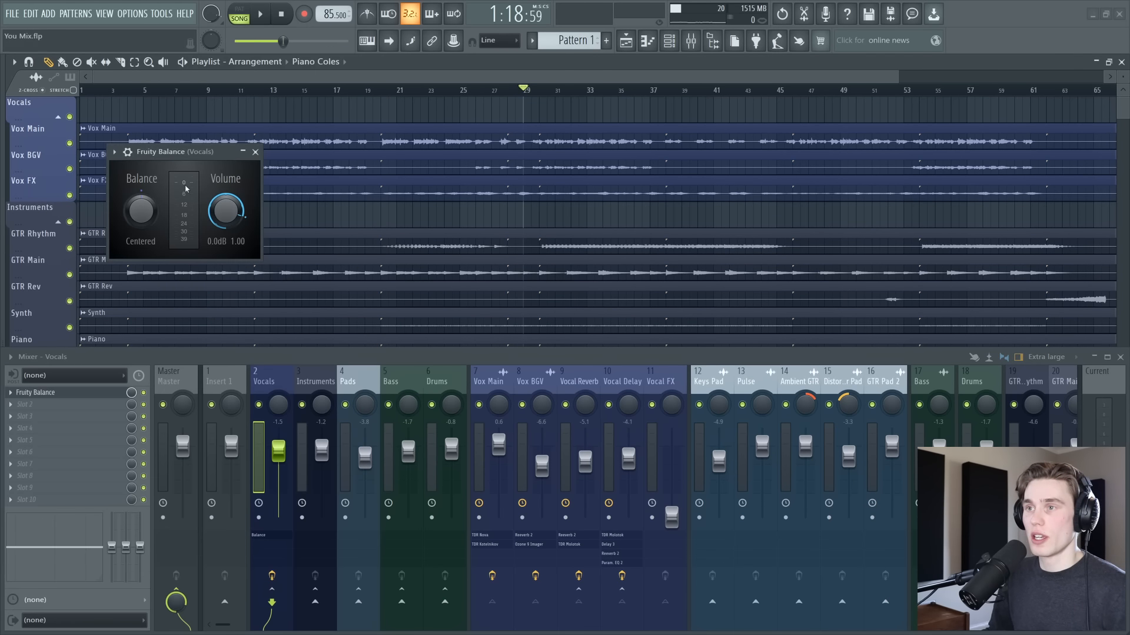
Create an automation clip for the Fruity Balance volume on the Vocals bus and close the plugin.
{"action": "right_click", "coordinate": [219, 218]}
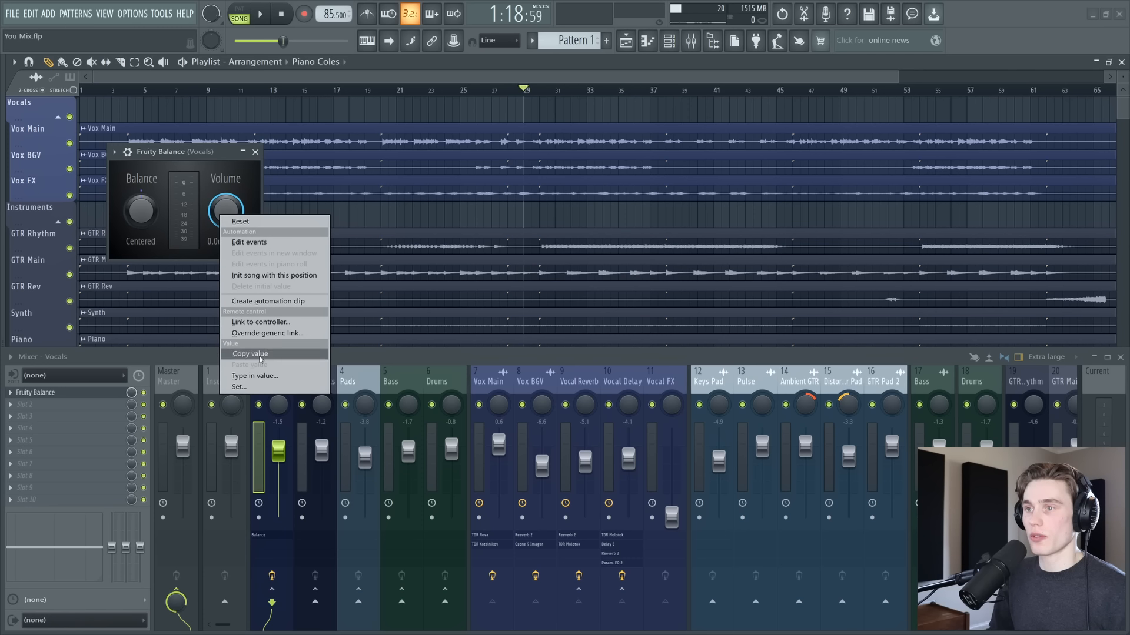
{"action": "left_click", "coordinate": [289, 301]}
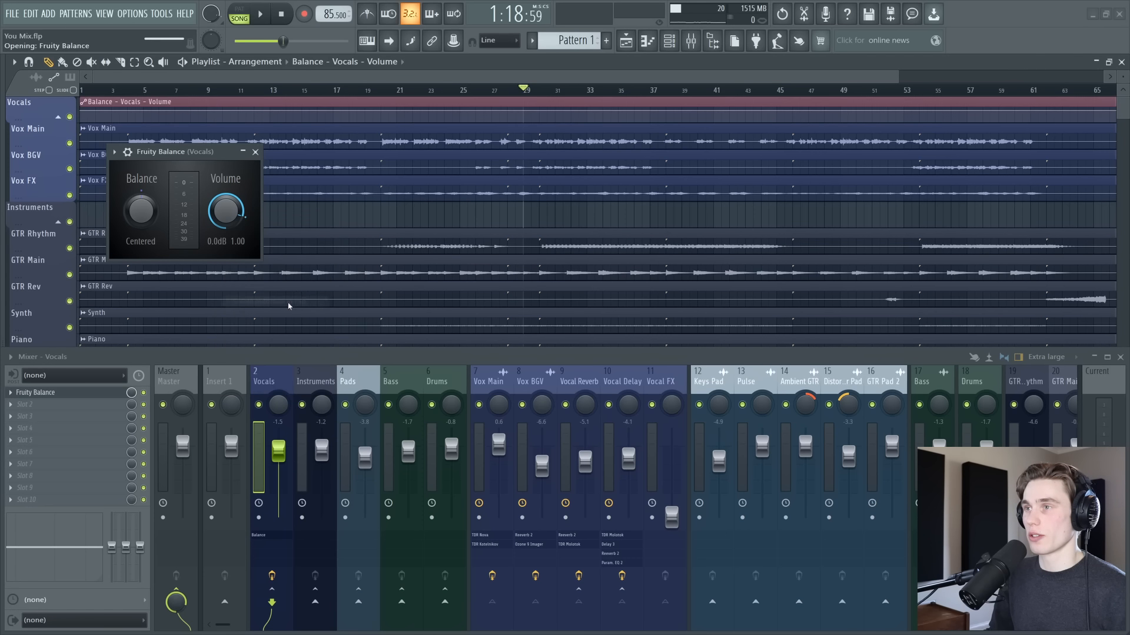
{"action": "left_click", "coordinate": [256, 152]}
Add two automation points just after bar 29 in the vocals volume clip and raise the second to lift the vocal level.
{"action": "scroll", "coordinate": [545, 115], "scroll_direction": "up", "scroll_amount": 4}
{"action": "scroll", "coordinate": [558, 163], "scroll_direction": "up", "scroll_amount": 2}
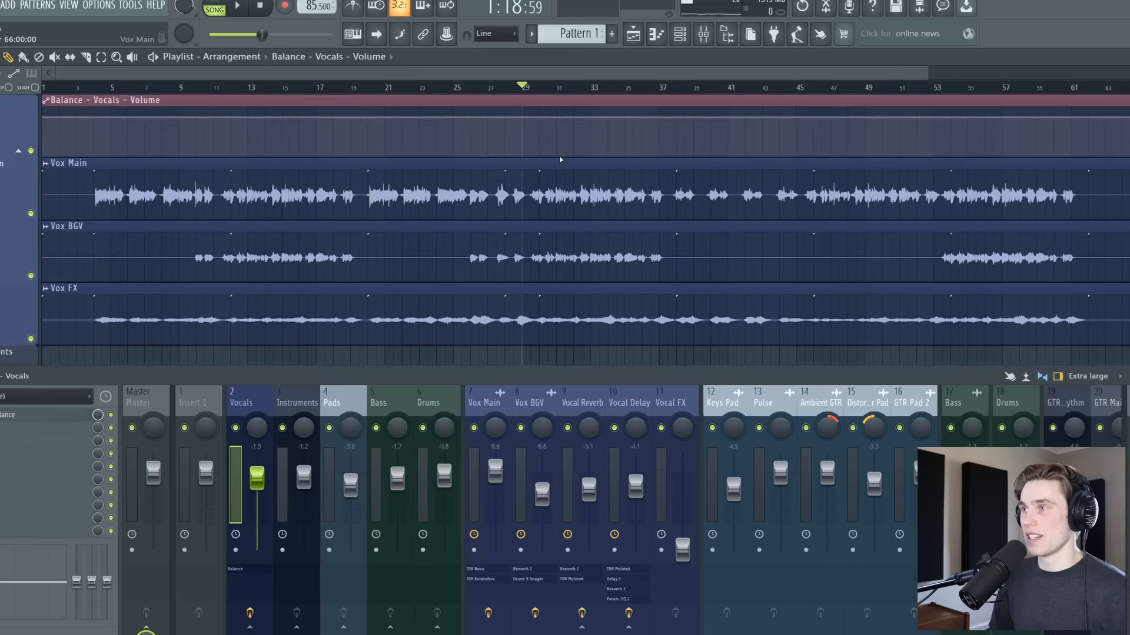
{"action": "scroll", "coordinate": [539, 92], "scroll_direction": "up", "scroll_amount": 4}
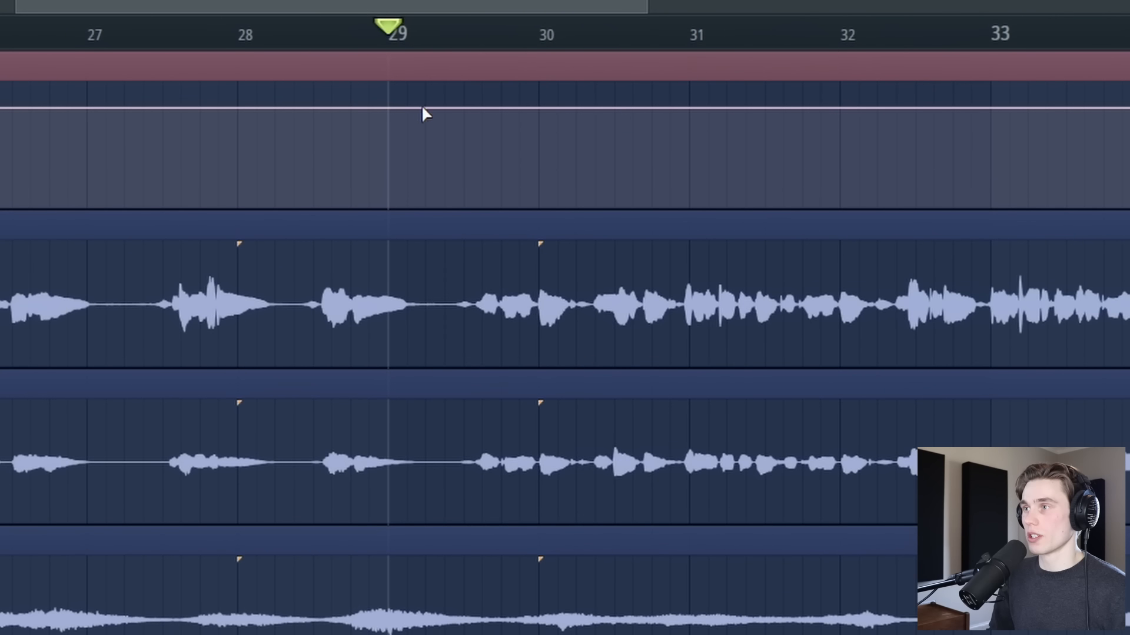
{"action": "scroll", "coordinate": [425, 117], "scroll_direction": "up", "scroll_amount": 2}
{"action": "scroll", "coordinate": [430, 122], "scroll_direction": "up", "scroll_amount": 1}
{"action": "right_click", "coordinate": [425, 118]}
{"action": "right_click", "coordinate": [428, 120]}
{"action": "right_click", "coordinate": [444, 117]}
{"action": "left_click_drag", "start_coordinate": [444, 117], "coordinate": [446, 103]}
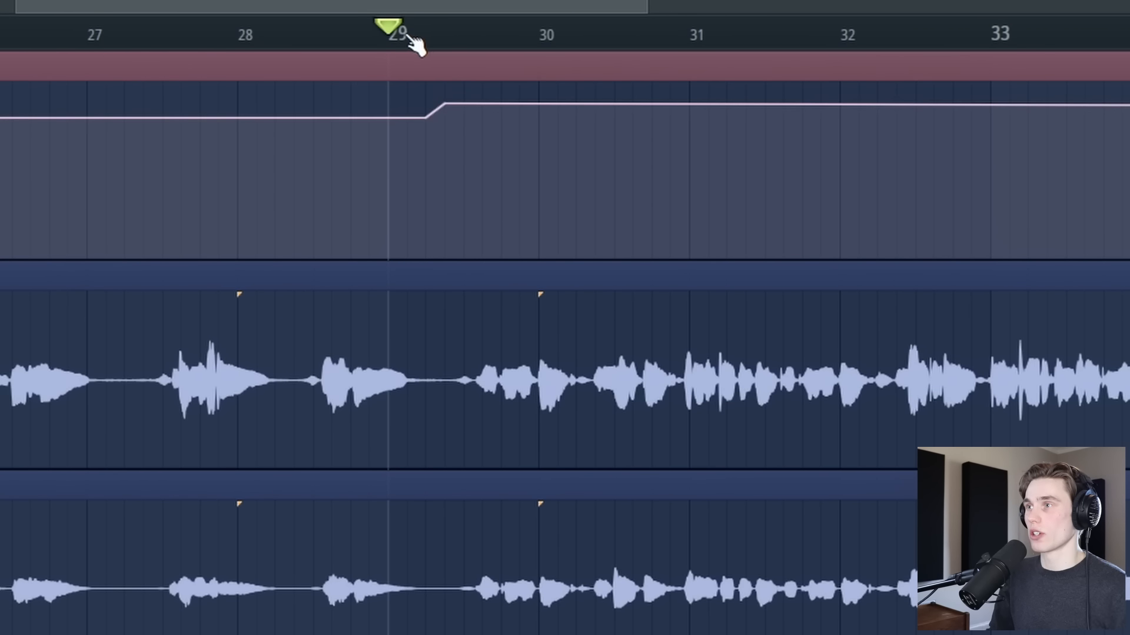
Audition the vocal lift after bar 29 and lower its raised automation point to about half the boost.
{"action": "key", "text": "space"}
{"action": "scroll", "coordinate": [403, 43], "scroll_direction": "down", "scroll_amount": 5}
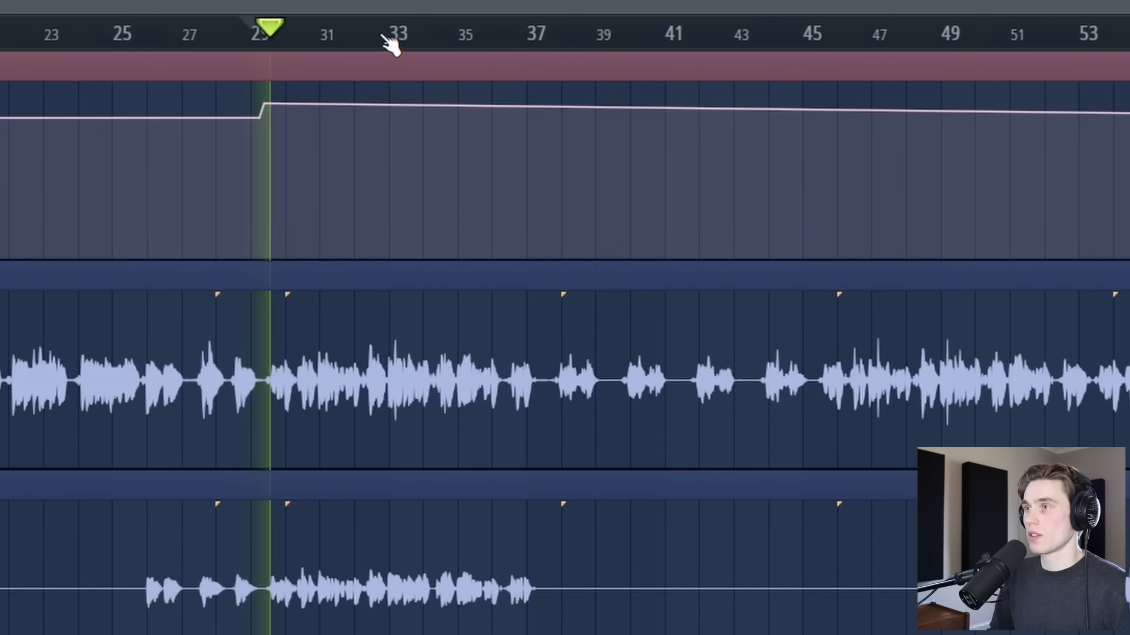
{"action": "scroll", "coordinate": [291, 38], "scroll_direction": "up", "scroll_amount": 6}
{"action": "key", "text": "space"}
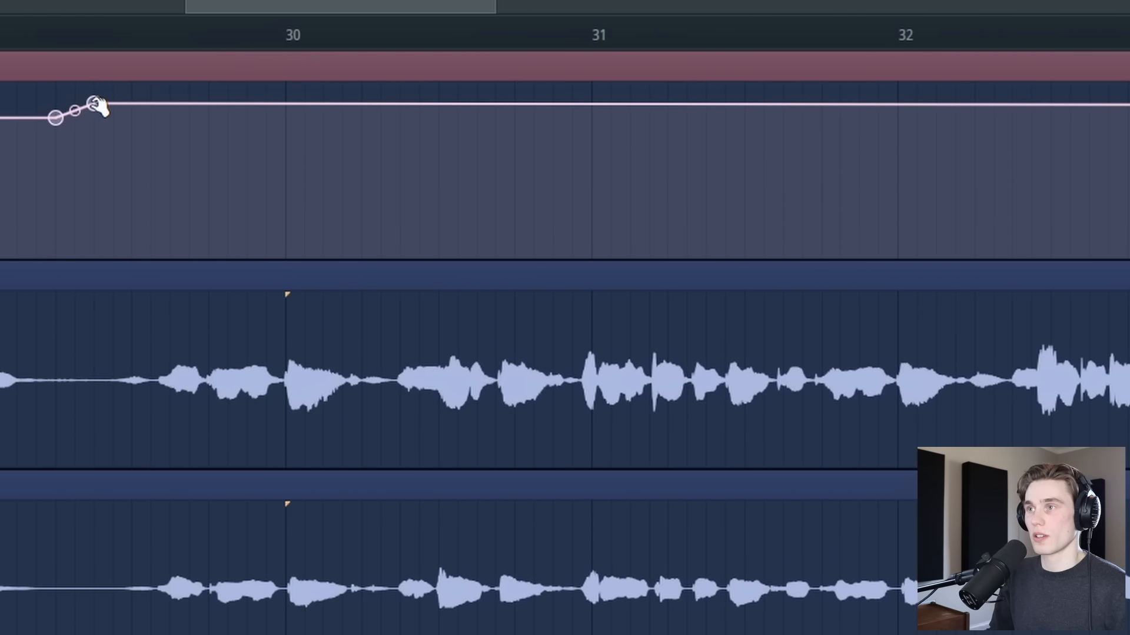
{"action": "left_click_drag", "start_coordinate": [96, 106], "coordinate": [96, 111]}
{"action": "key", "text": "space"}
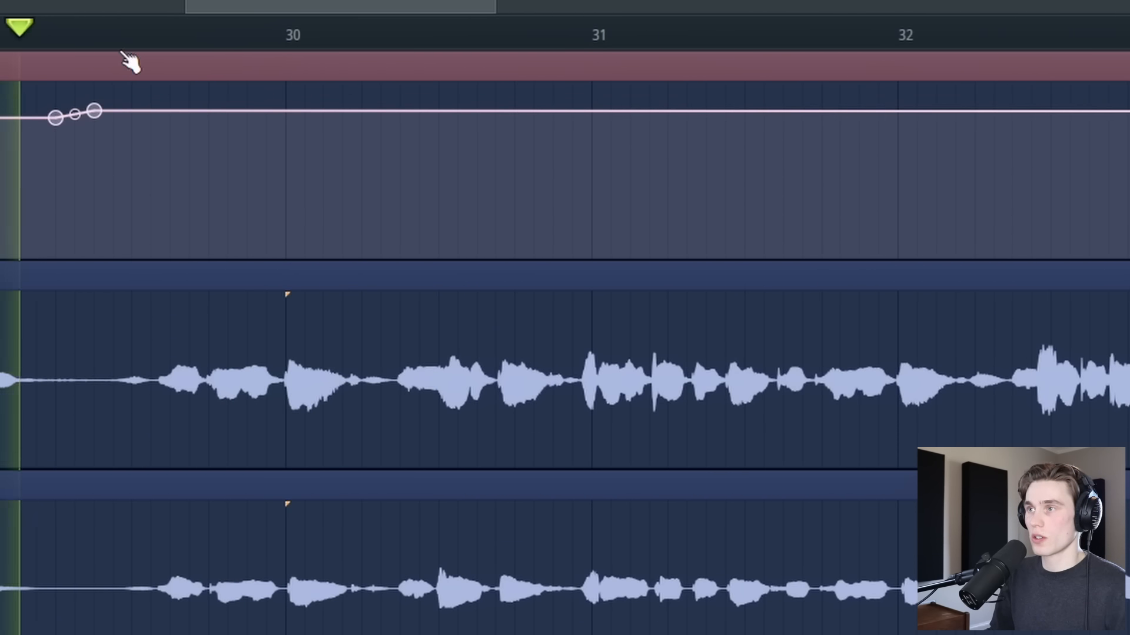
Add two automation points around bar 37 in the vocals volume clip and drop the second back to the base level.
{"action": "scroll", "coordinate": [139, 43], "scroll_direction": "down", "scroll_amount": 5}
{"action": "scroll", "coordinate": [448, 42], "scroll_direction": "up", "scroll_amount": 1}
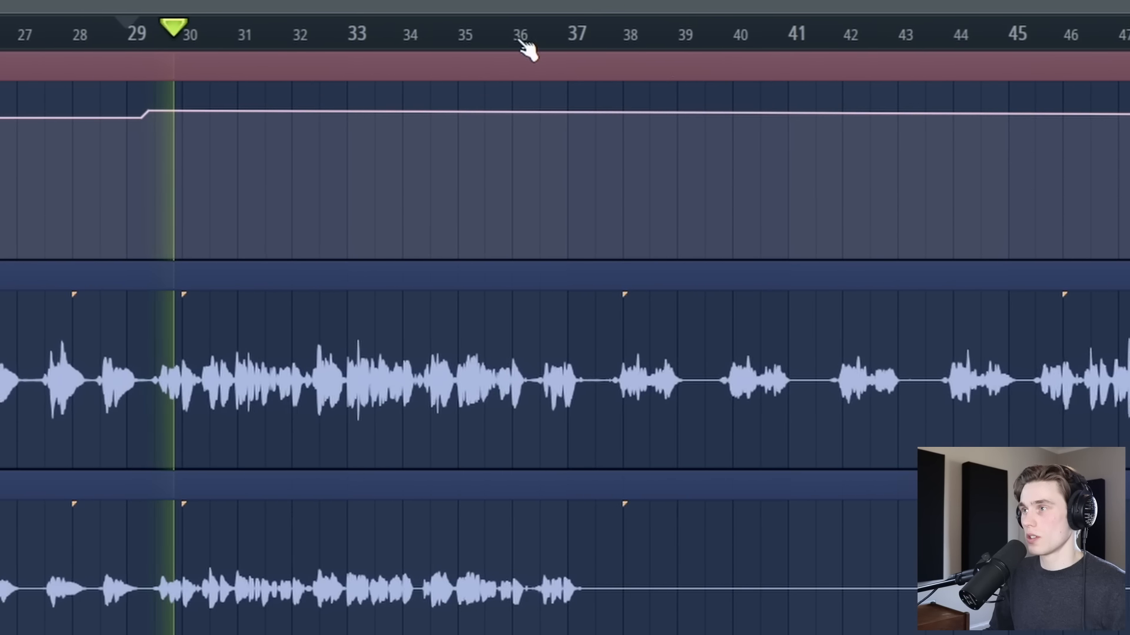
{"action": "scroll", "coordinate": [567, 42], "scroll_direction": "up", "scroll_amount": 1}
{"action": "scroll", "coordinate": [570, 163], "scroll_direction": "up", "scroll_amount": 2}
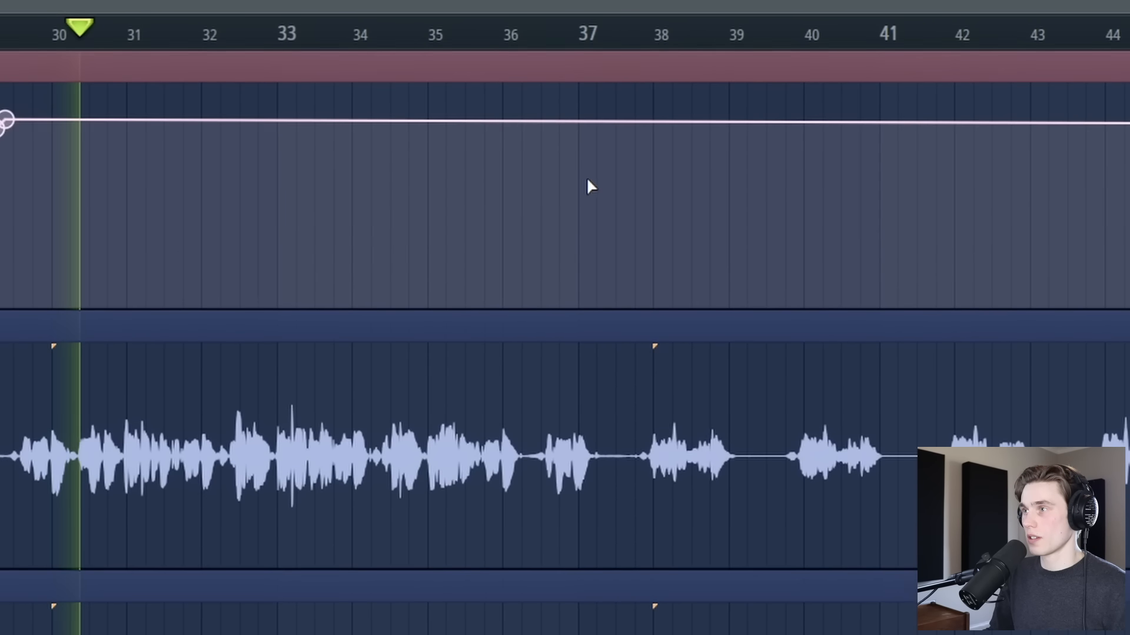
{"action": "right_click", "coordinate": [579, 120]}
{"action": "right_click", "coordinate": [597, 122]}
{"action": "left_click_drag", "start_coordinate": [597, 121], "coordinate": [599, 132]}
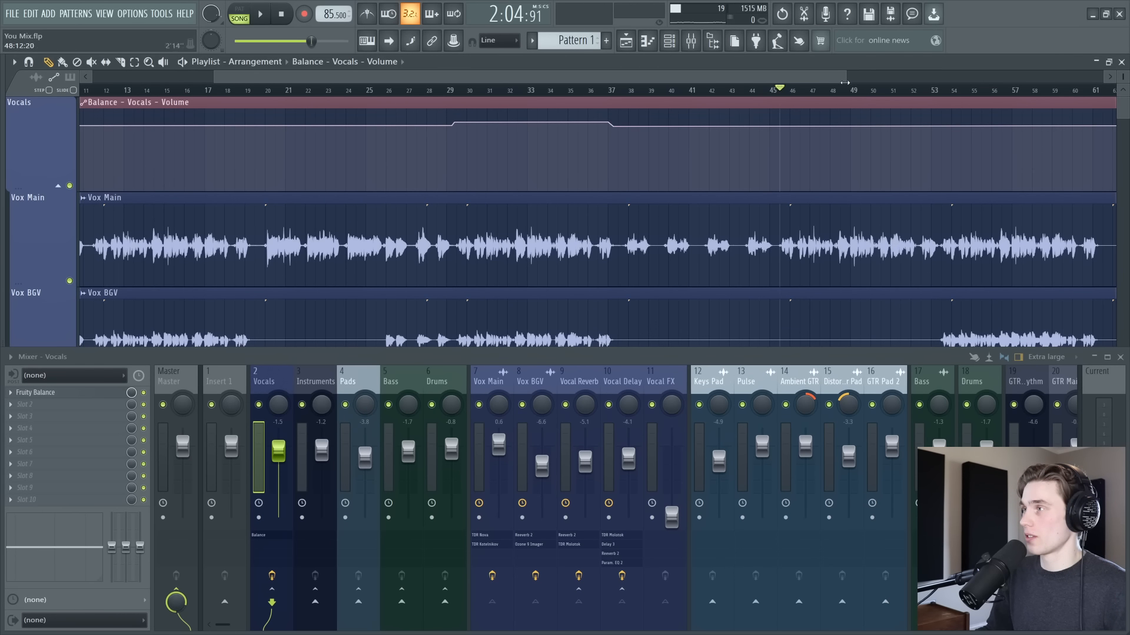
Audition from about bar 45, add two points just after bar 53, and raise the vocals volume to 85% up to a point at bar 61.
{"action": "key", "text": "space"}
{"action": "left_click_drag", "start_coordinate": [682, 77], "coordinate": [873, 80]}
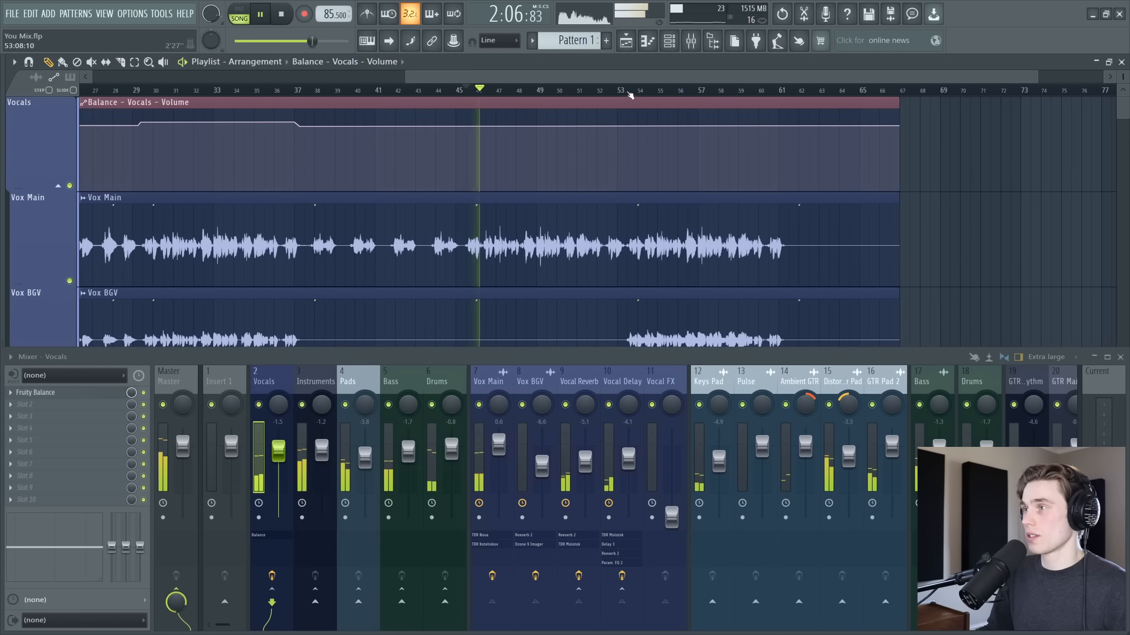
{"action": "scroll", "coordinate": [609, 172], "scroll_direction": "up", "scroll_amount": 4}
{"action": "key", "text": "space"}
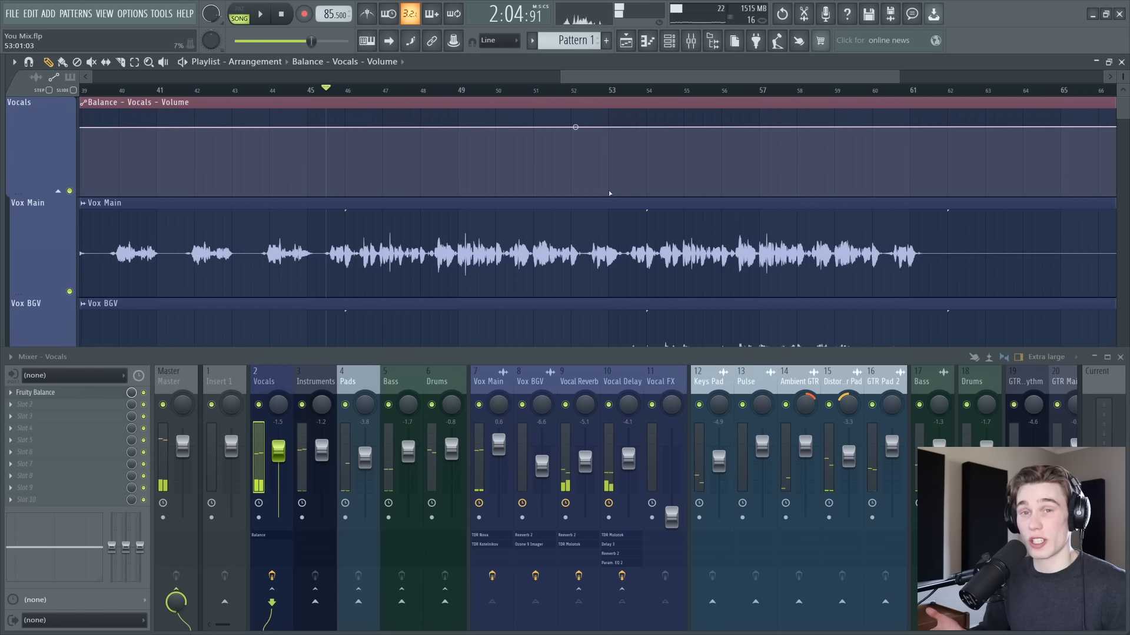
{"action": "right_click", "coordinate": [618, 127]}
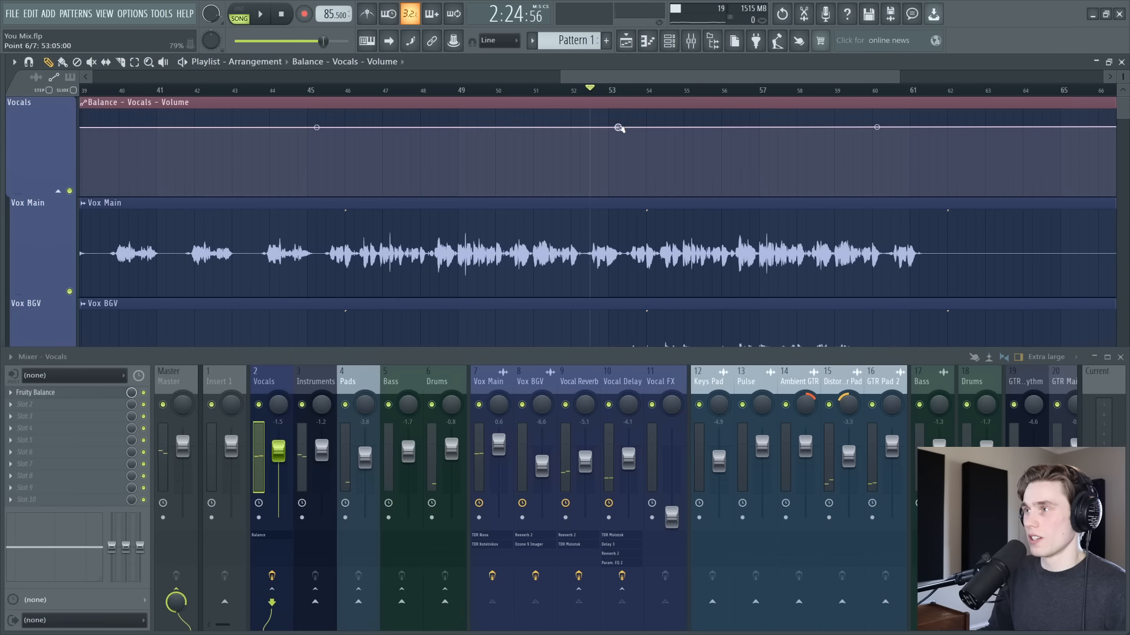
{"action": "right_click", "coordinate": [628, 128]}
{"action": "left_click_drag", "start_coordinate": [628, 128], "coordinate": [628, 122]}
{"action": "scroll", "coordinate": [627, 123], "scroll_direction": "down", "scroll_amount": 4}
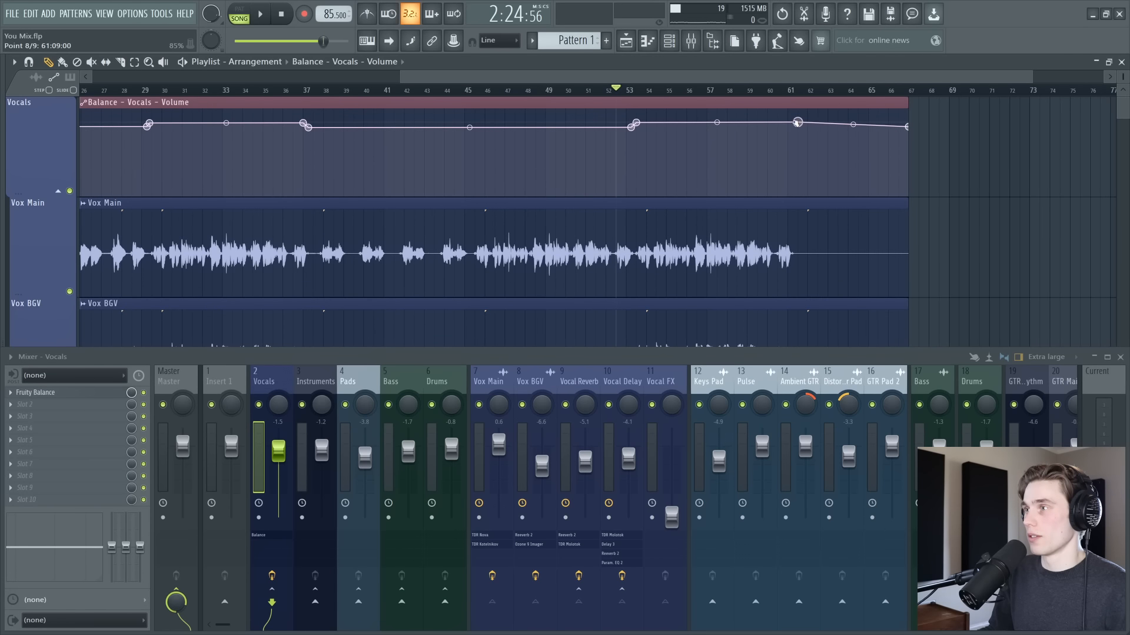
Play the mix from about bar 52 through the ending while checking the mixer levels and the instrument tracks.
{"action": "key", "text": "space"}
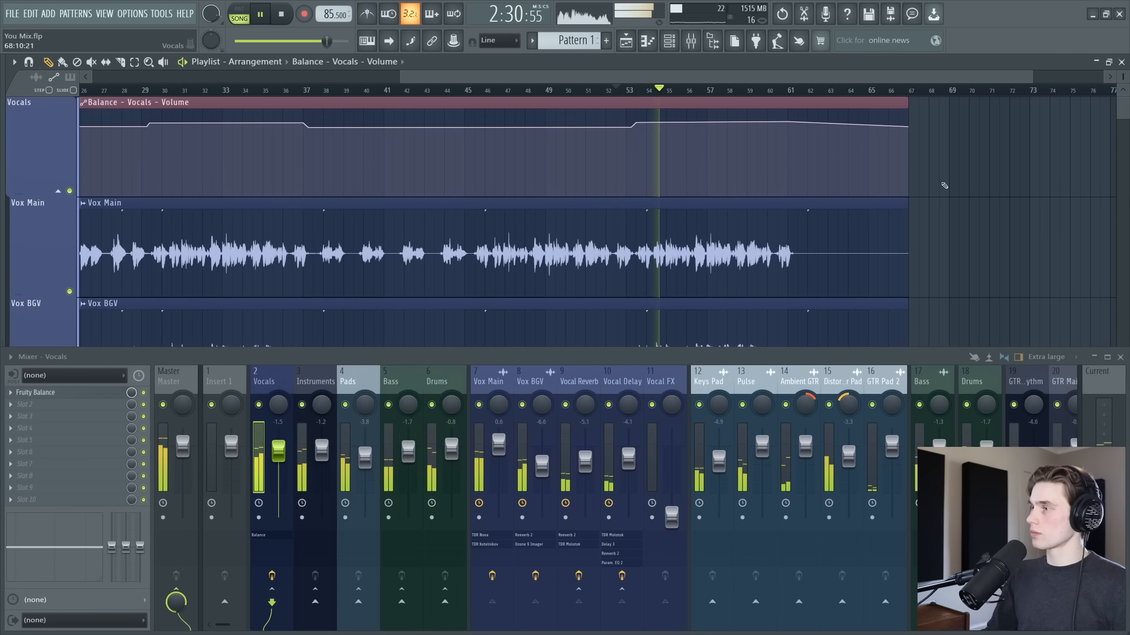
{"action": "scroll", "coordinate": [780, 92], "scroll_direction": "down", "scroll_amount": 3}
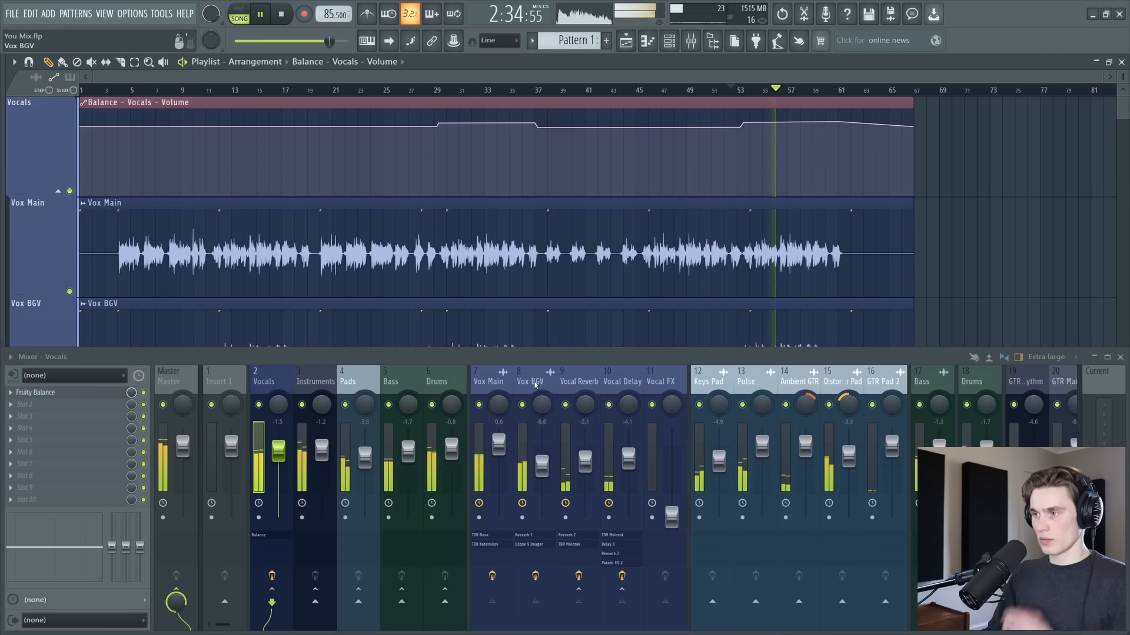
{"action": "scroll", "coordinate": [536, 384], "scroll_direction": "down", "scroll_amount": 3}
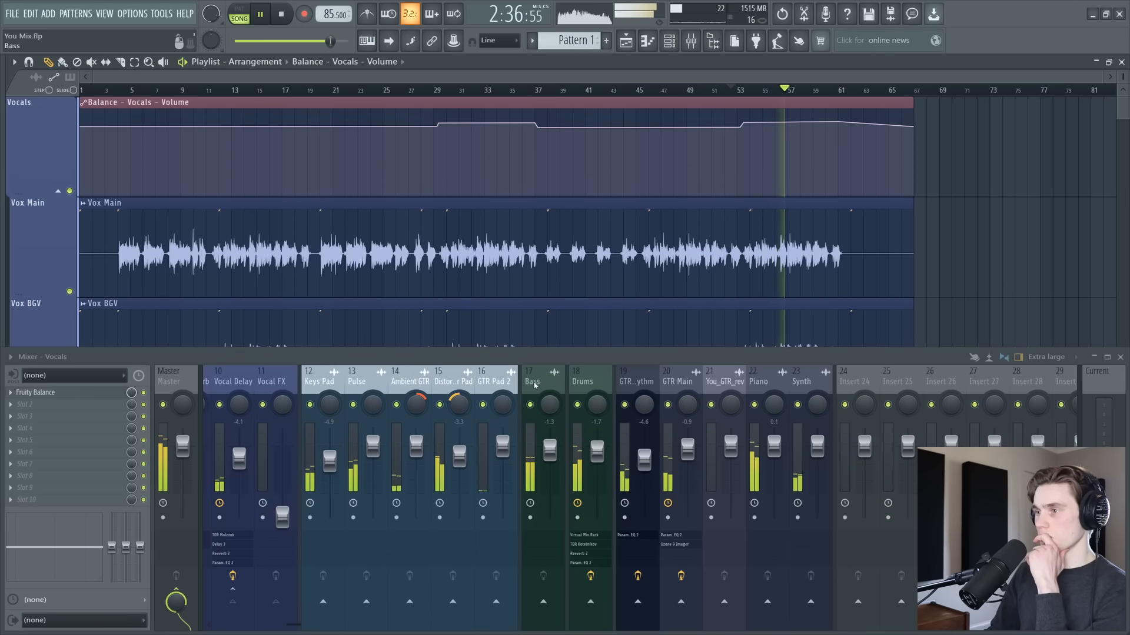
{"action": "scroll", "coordinate": [534, 384], "scroll_direction": "up", "scroll_amount": 3}
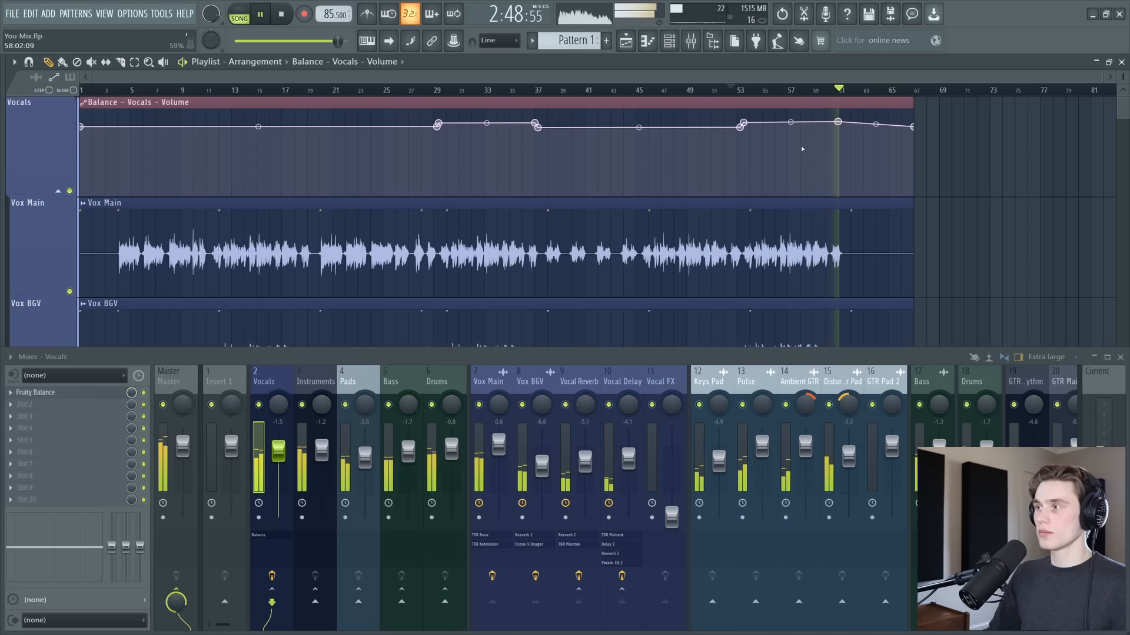
{"action": "scroll", "coordinate": [989, 172], "scroll_direction": "down", "scroll_amount": 5}
{"action": "scroll", "coordinate": [988, 171], "scroll_direction": "down", "scroll_amount": 2}
{"action": "scroll", "coordinate": [983, 177], "scroll_direction": "up", "scroll_amount": 5}
{"action": "scroll", "coordinate": [979, 180], "scroll_direction": "down", "scroll_amount": 5}
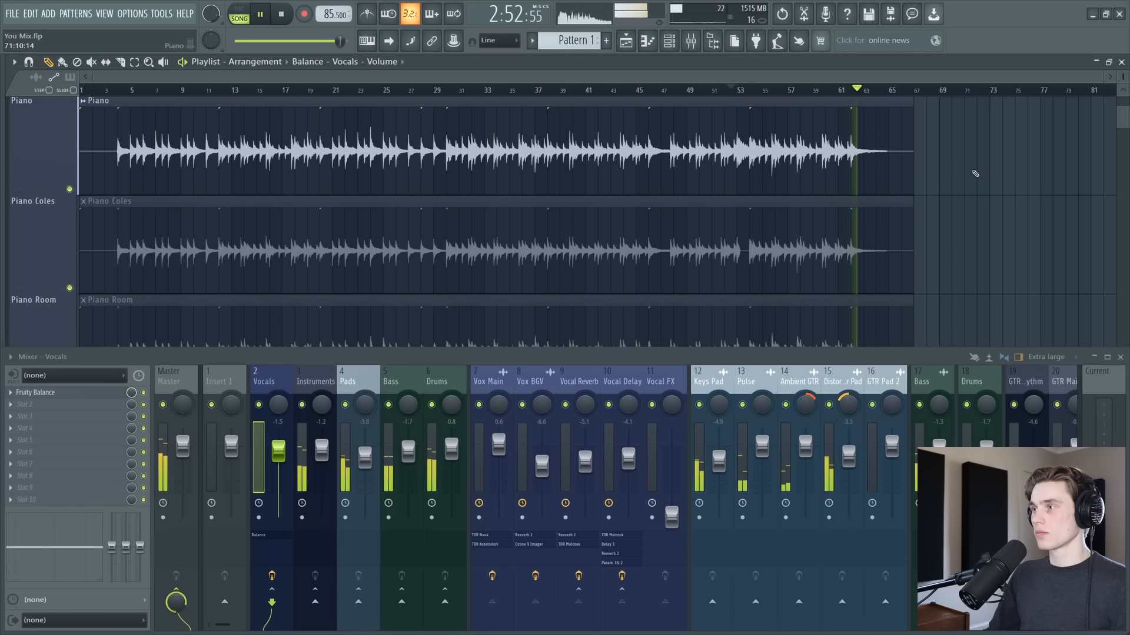
Play the song out past bar 63 while reviewing the instrument, pad and vocal tracks, and stop at the end.
{"action": "scroll", "coordinate": [974, 180], "scroll_direction": "down", "scroll_amount": 5}
{"action": "scroll", "coordinate": [959, 187], "scroll_direction": "down", "scroll_amount": 8}
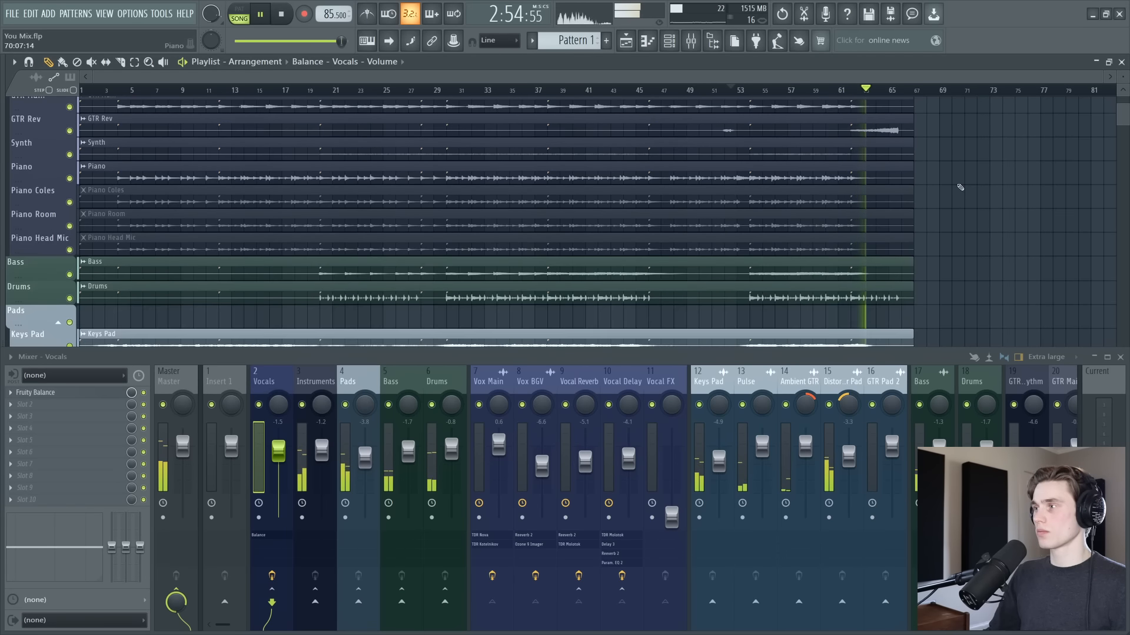
{"action": "scroll", "coordinate": [953, 193], "scroll_direction": "up", "scroll_amount": 5}
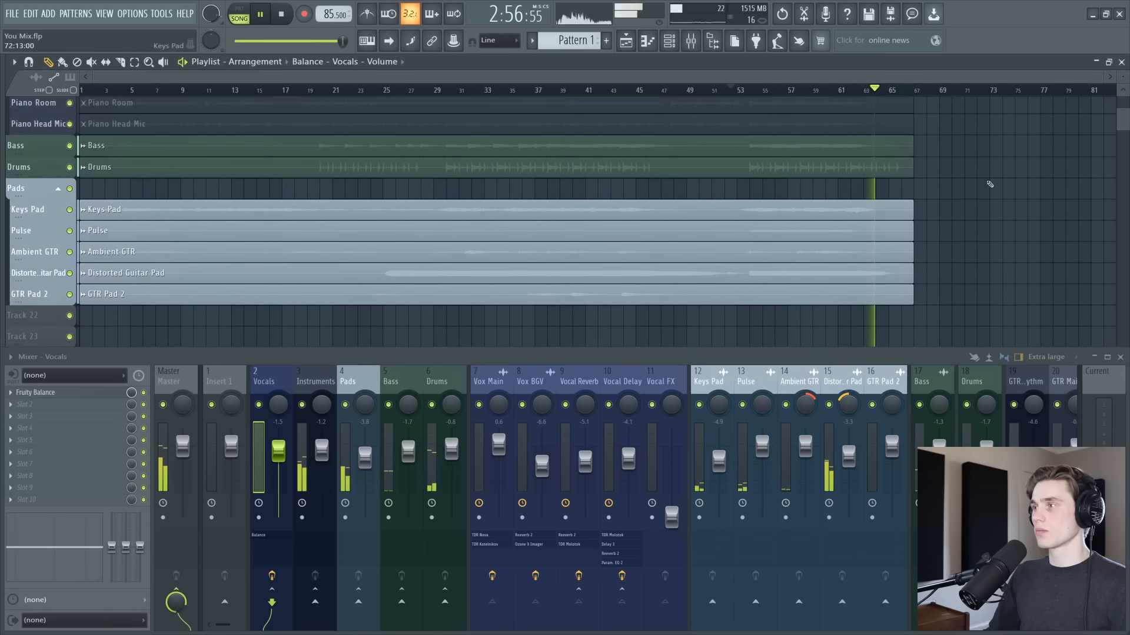
{"action": "scroll", "coordinate": [972, 203], "scroll_direction": "up", "scroll_amount": 8}
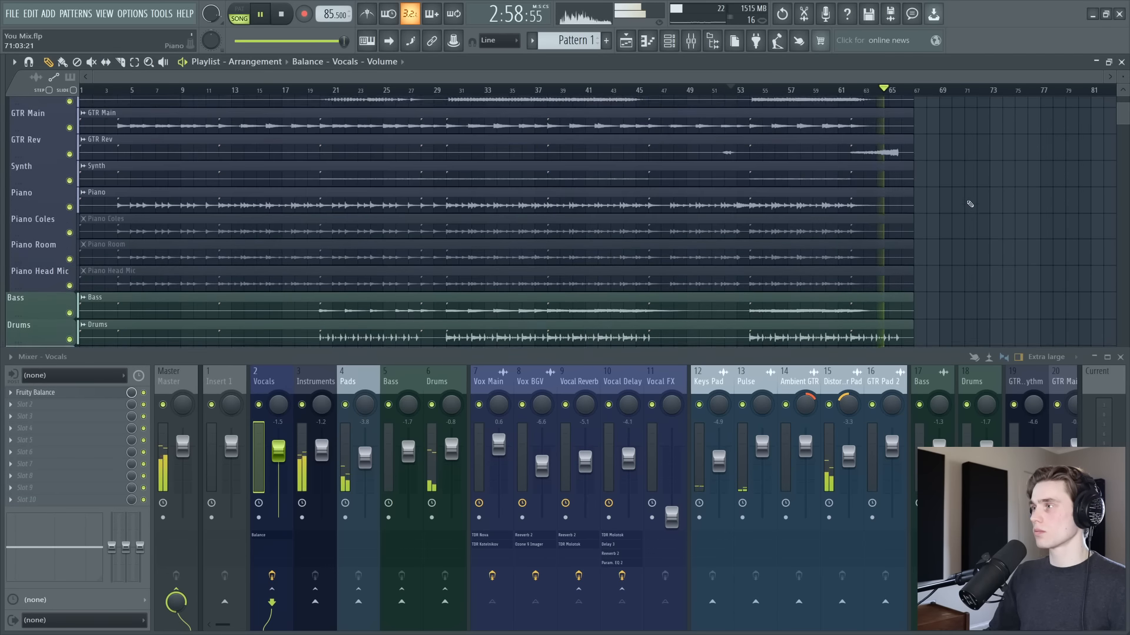
{"action": "scroll", "coordinate": [968, 204], "scroll_direction": "down", "scroll_amount": 1}
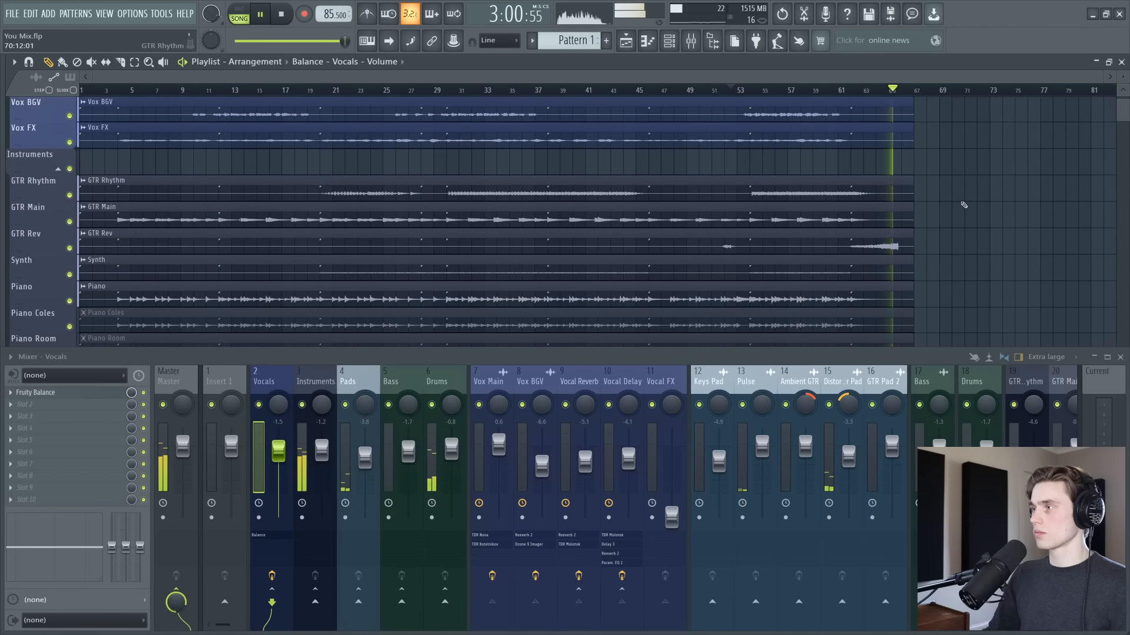
{"action": "scroll", "coordinate": [964, 205], "scroll_direction": "up", "scroll_amount": 1}
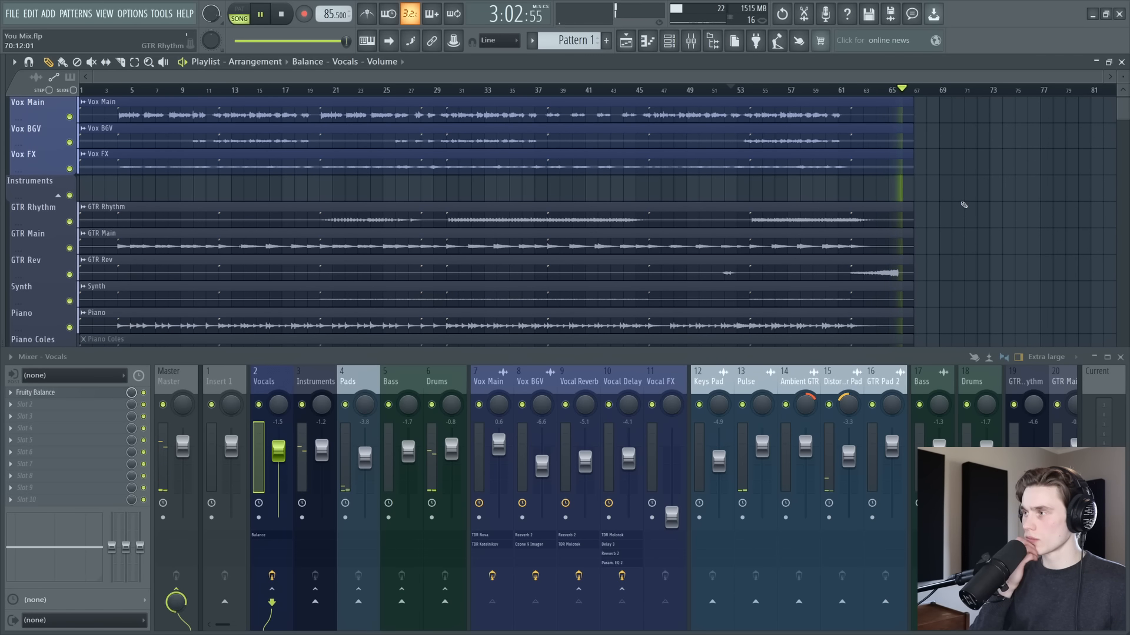
{"action": "key", "text": "space"}
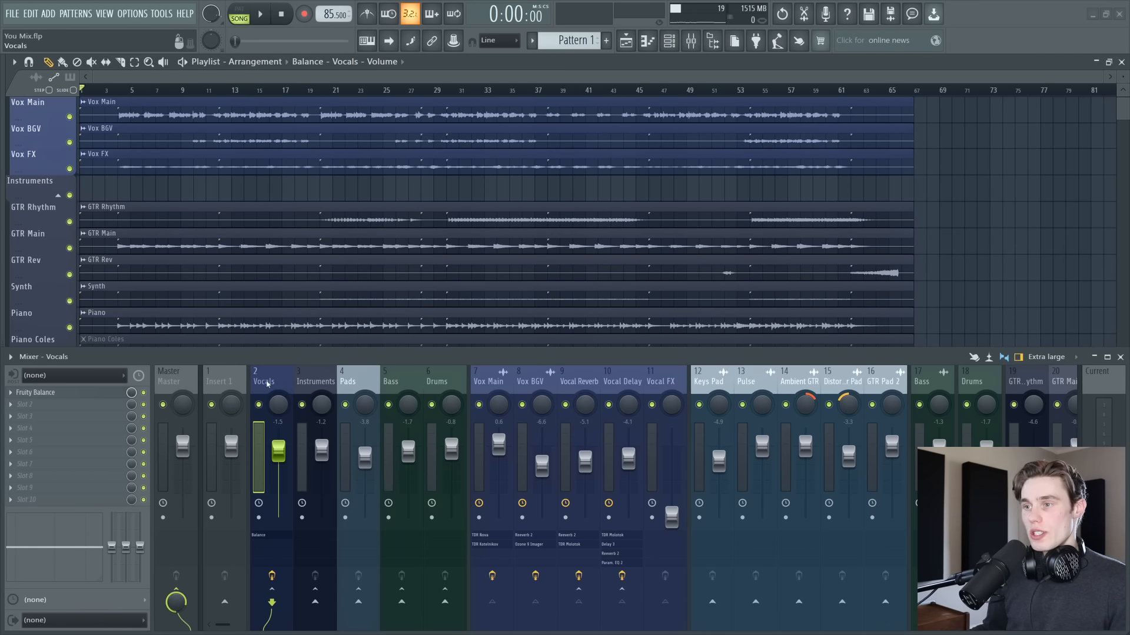
Go through the Instruments, Pads, Bass and Drums bus channels in the mixer.
{"action": "left_click", "coordinate": [311, 391]}
{"action": "left_click", "coordinate": [352, 384]}
{"action": "left_click", "coordinate": [393, 382]}
{"action": "left_click", "coordinate": [439, 381]}
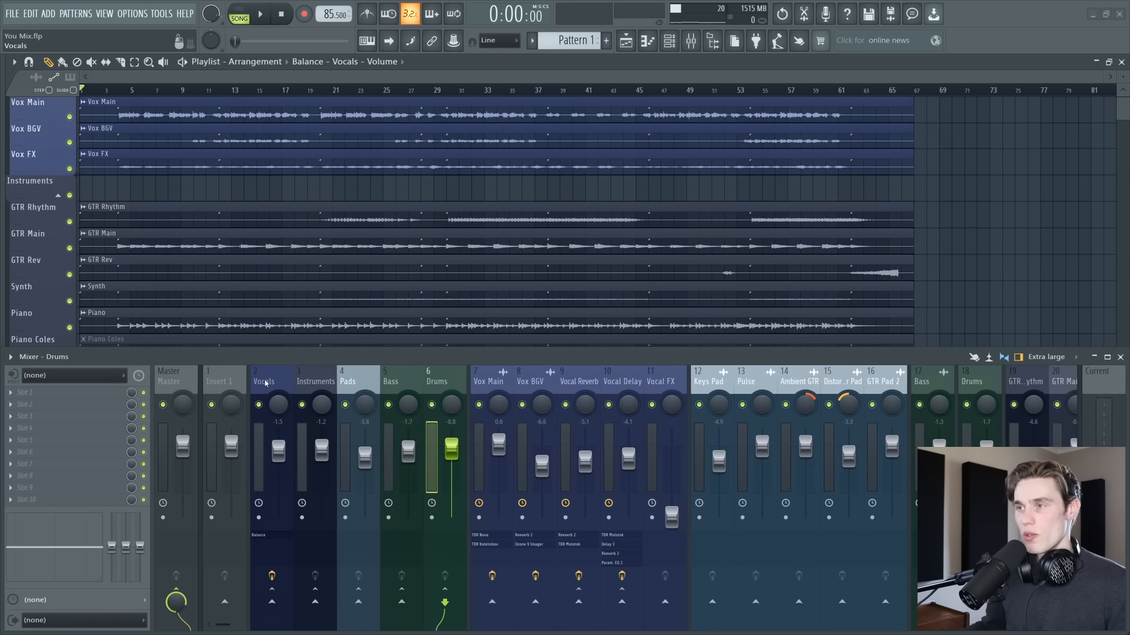
Bring the vocal tracks into view and play the song from just before bar 4.
{"action": "scroll", "coordinate": [391, 182], "scroll_direction": "up", "scroll_amount": 1}
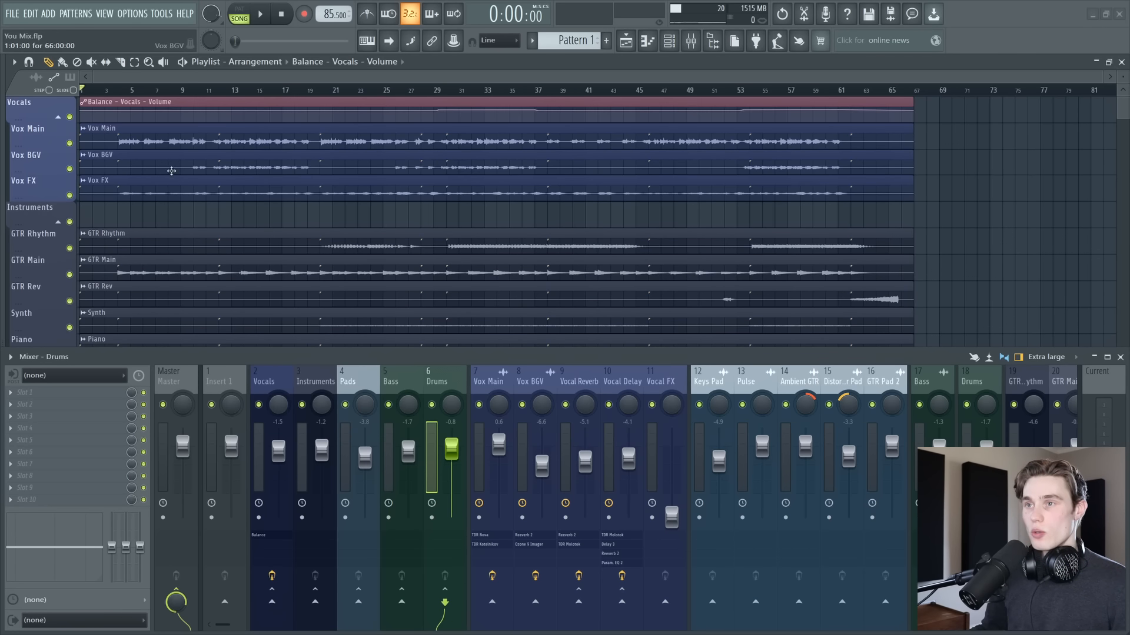
{"action": "scroll", "coordinate": [171, 171], "scroll_direction": "up", "scroll_amount": 2}
{"action": "left_click", "coordinate": [119, 90]}
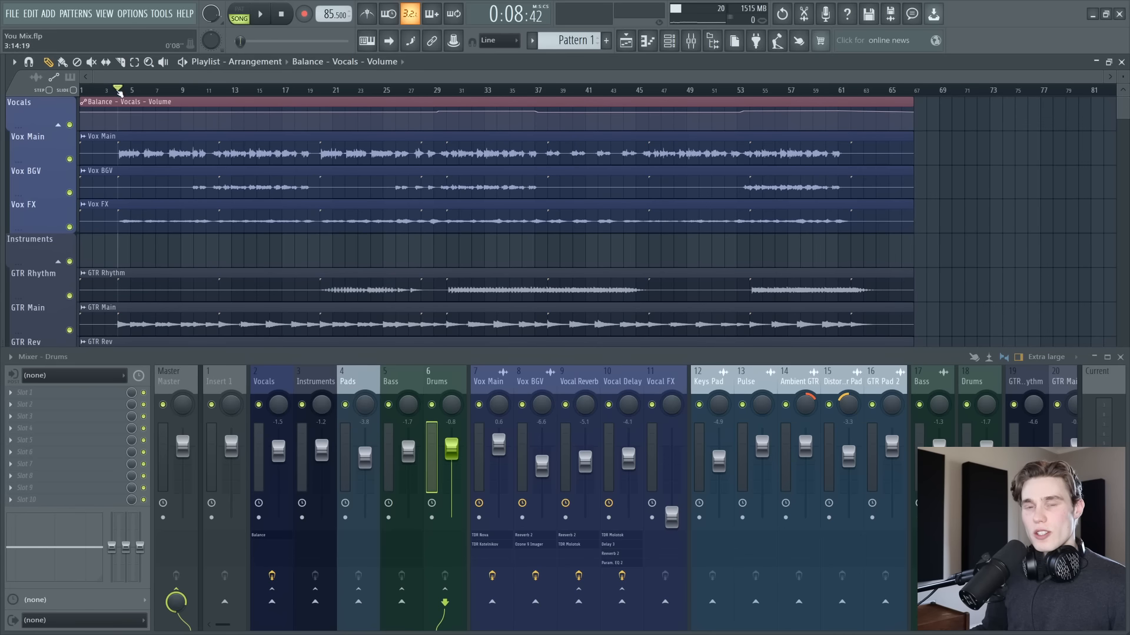
{"action": "scroll", "coordinate": [119, 91], "scroll_direction": "up", "scroll_amount": 3}
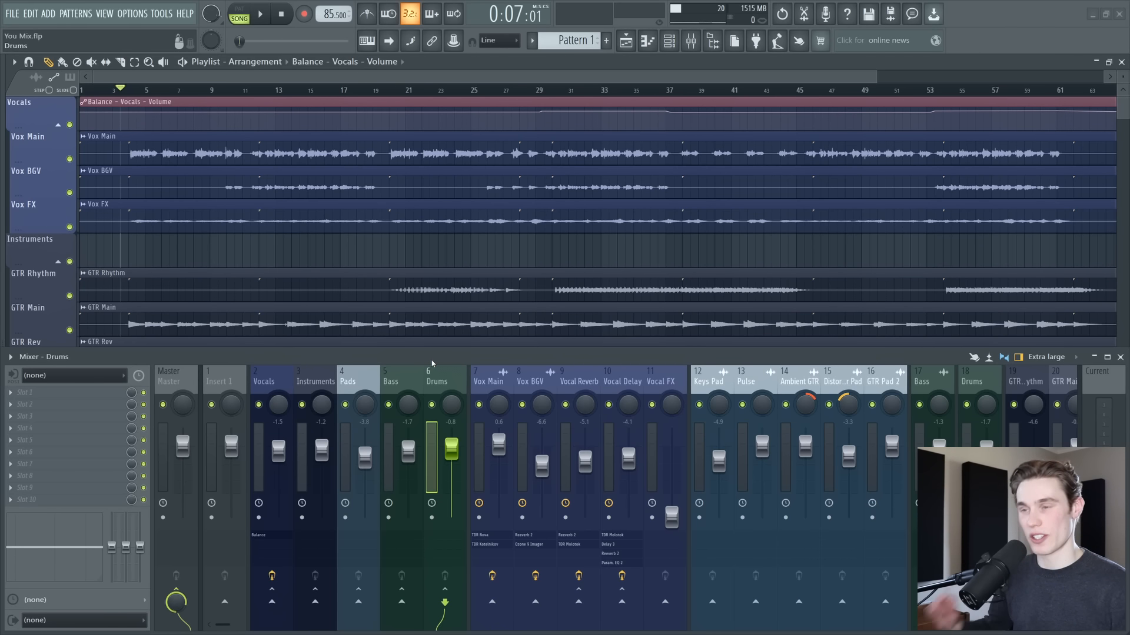
{"action": "key", "text": "space"}
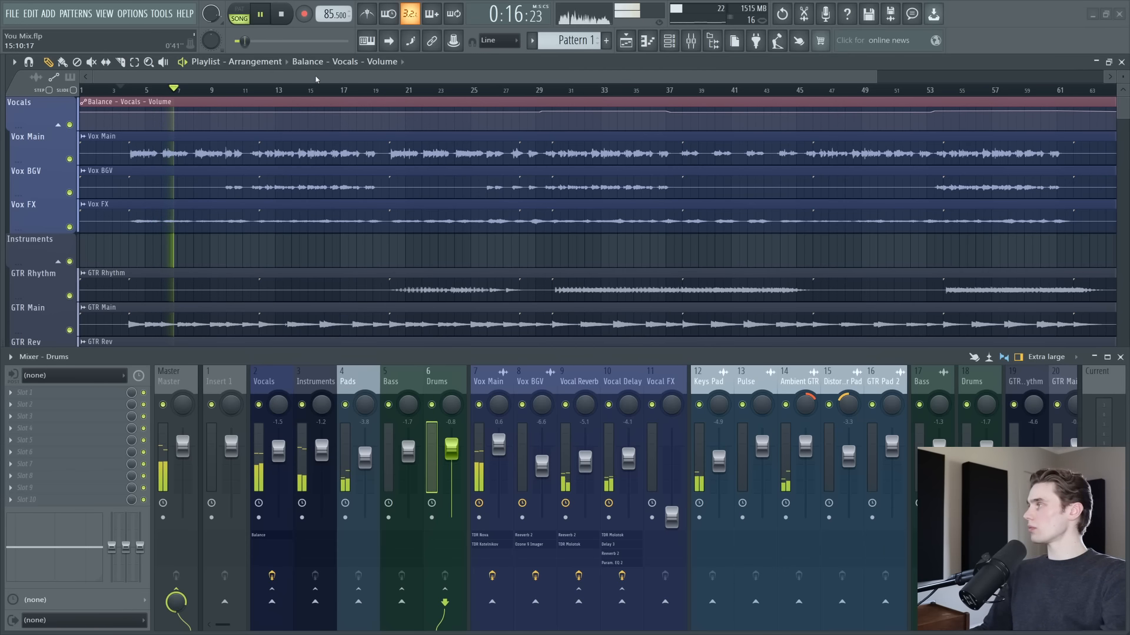
Stop playback and add the TDR VOS SlickEQ plugin to the third effect slot of the Vox Main channel.
{"action": "left_click", "coordinate": [486, 399]}
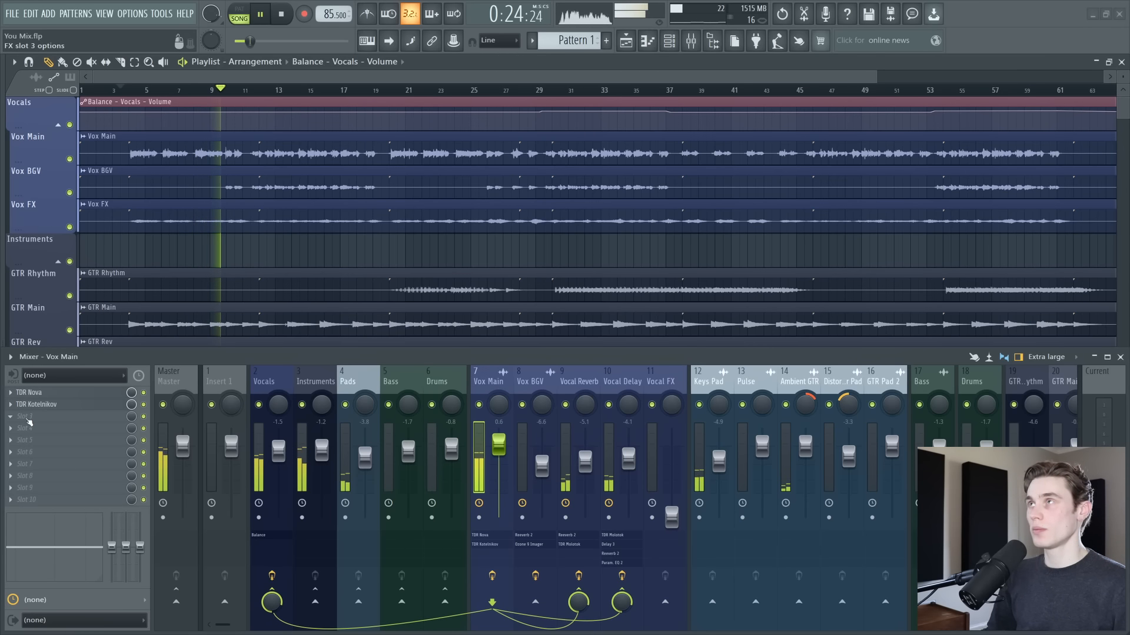
{"action": "key", "text": "space"}
{"action": "left_click", "coordinate": [29, 421]}
{"action": "left_click", "coordinate": [221, 25]}
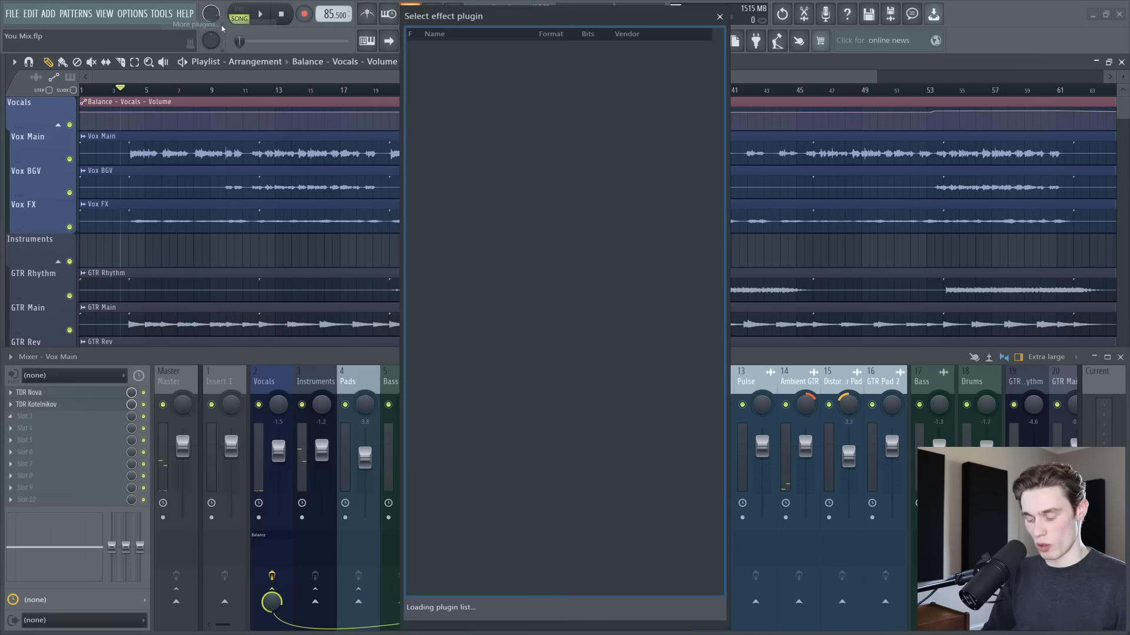
{"action": "type", "text": "s"}
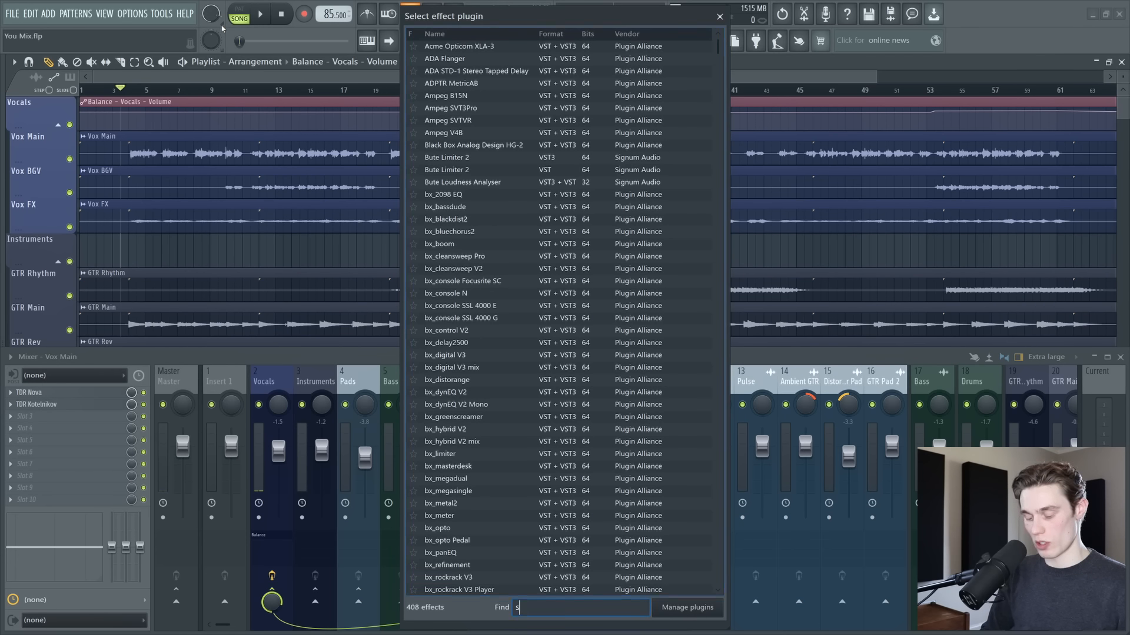
{"action": "type", "text": "lick"}
{"action": "double_click", "coordinate": [529, 47]}
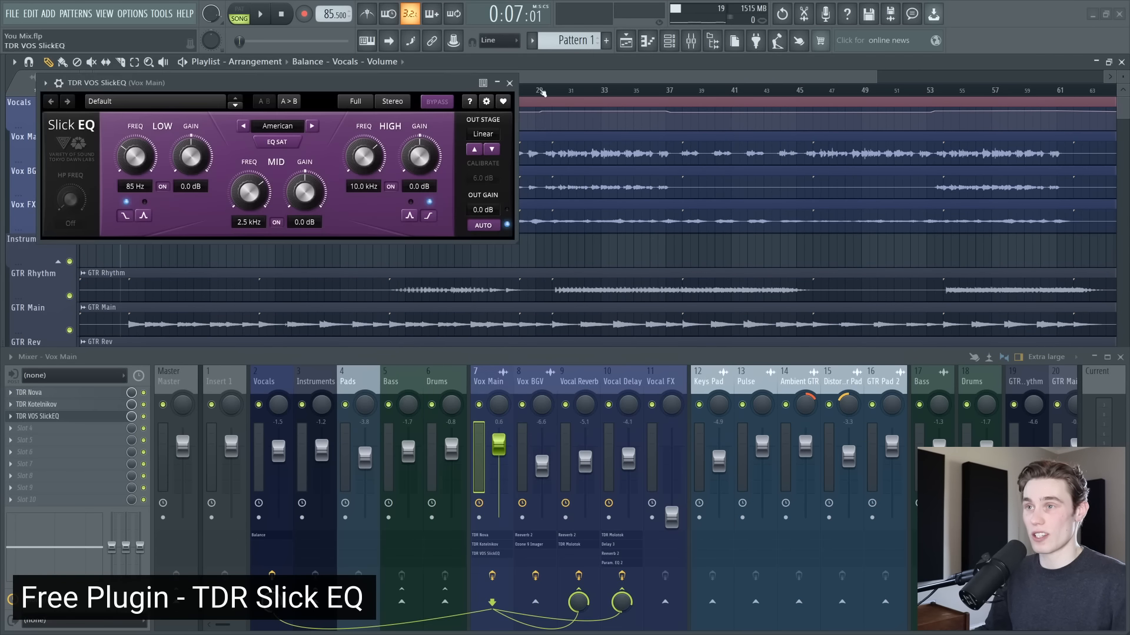
Set SlickEQ's high band on Vox Main to 2327 Hz with a 0.7 dB gain.
{"action": "left_click_drag", "start_coordinate": [436, 83], "coordinate": [792, 160]}
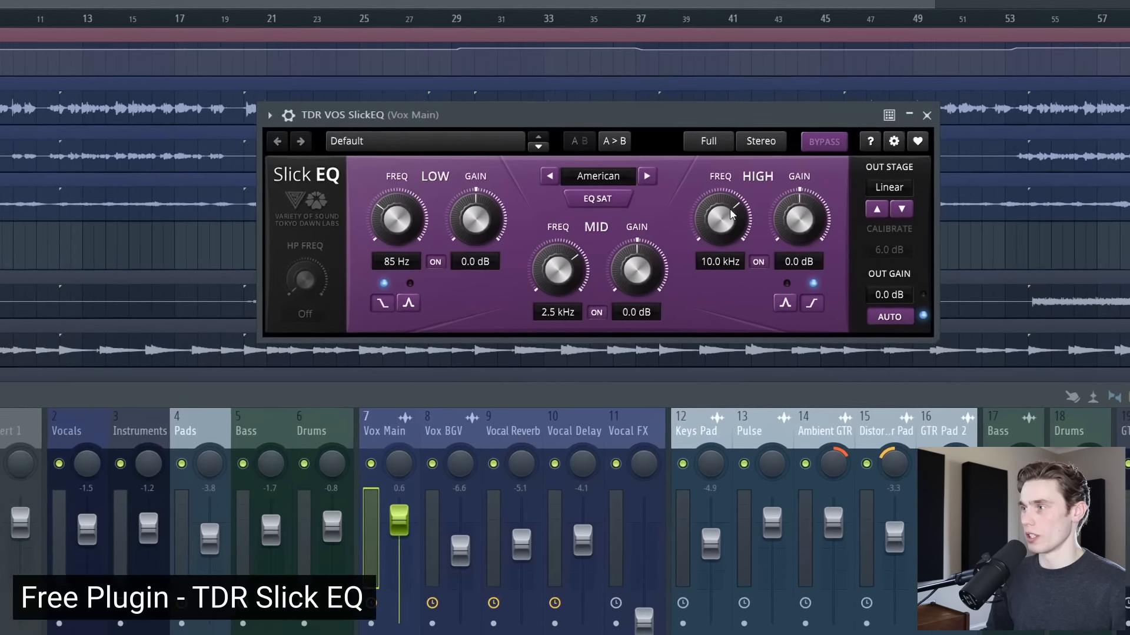
{"action": "left_click_drag", "start_coordinate": [732, 215], "coordinate": [717, 329]}
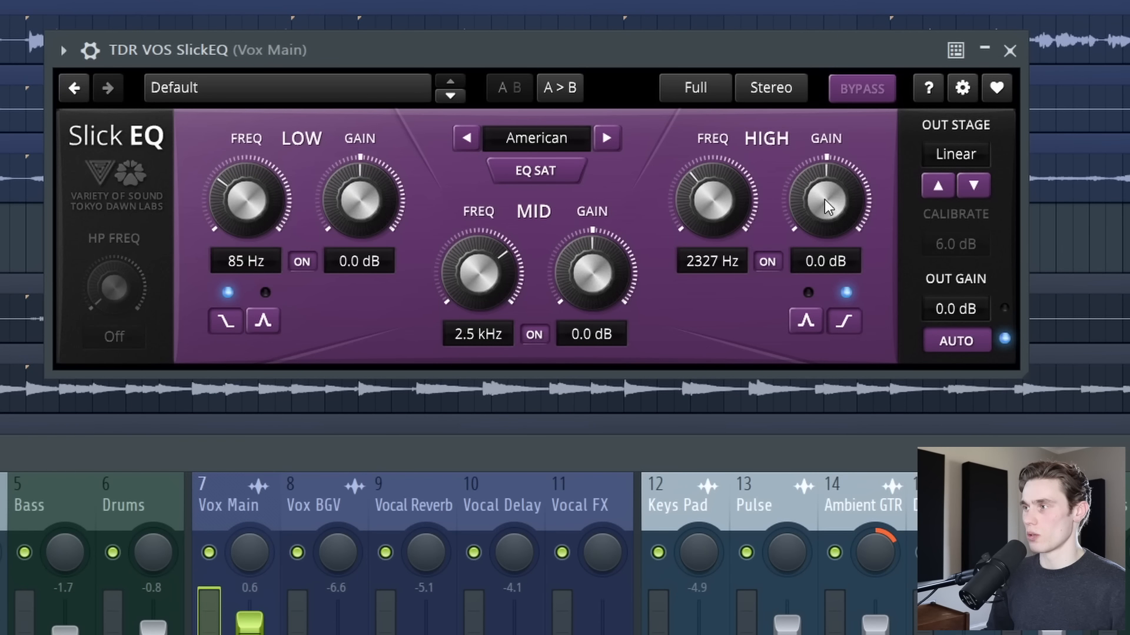
{"action": "left_click_drag", "start_coordinate": [827, 206], "coordinate": [795, 210]}
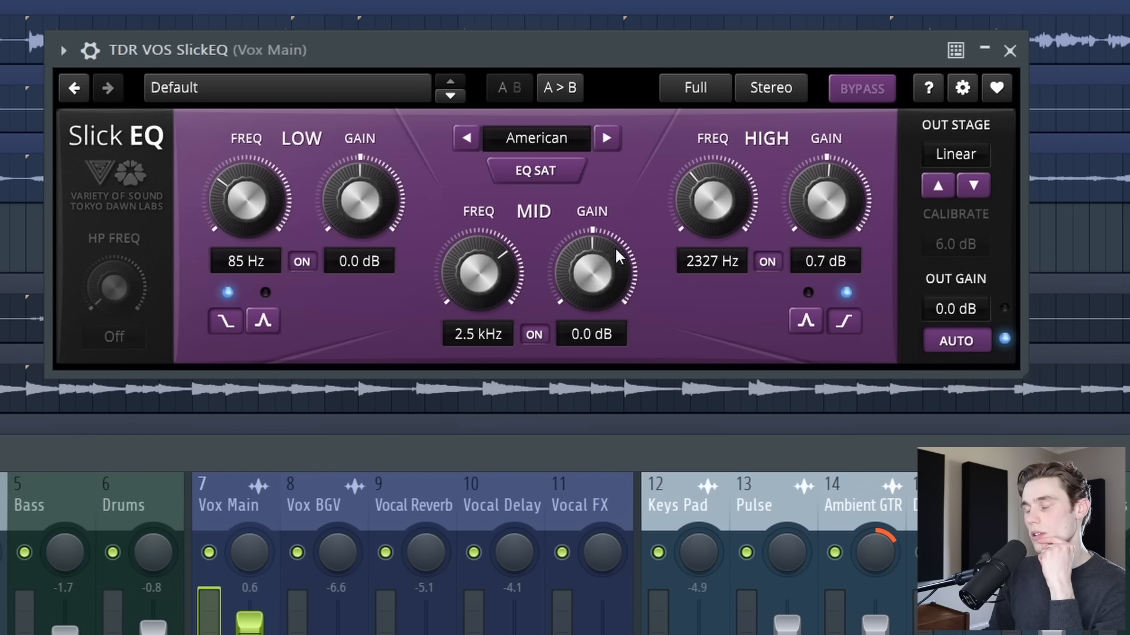
Set SlickEQ's low band on Vox Main to 140 Hz with -1.2 dB gain and close the plugin.
{"action": "left_click_drag", "start_coordinate": [213, 173], "coordinate": [275, 132]}
{"action": "left_click_drag", "start_coordinate": [360, 203], "coordinate": [353, 583]}
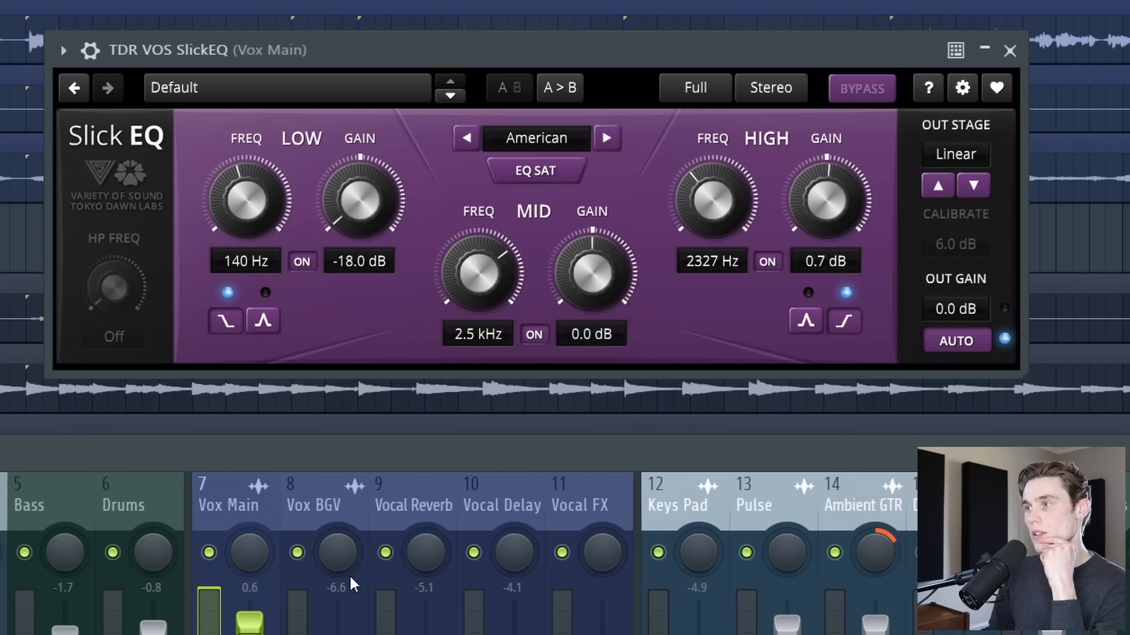
{"action": "left_click_drag", "start_coordinate": [353, 527], "coordinate": [383, 195]}
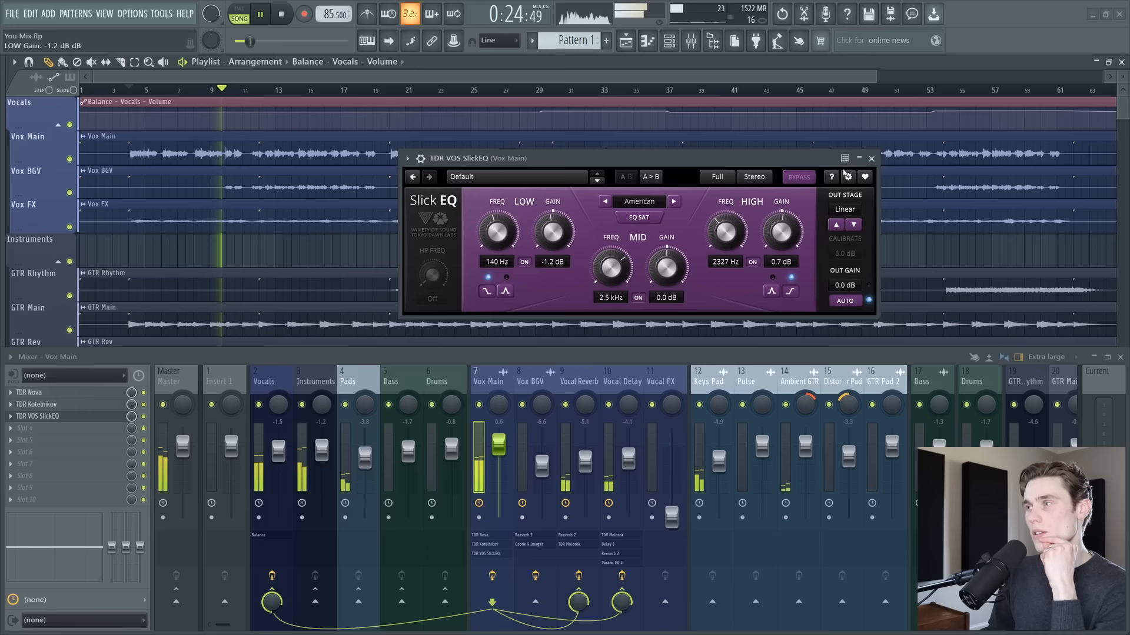
{"action": "left_click", "coordinate": [960, 90]}
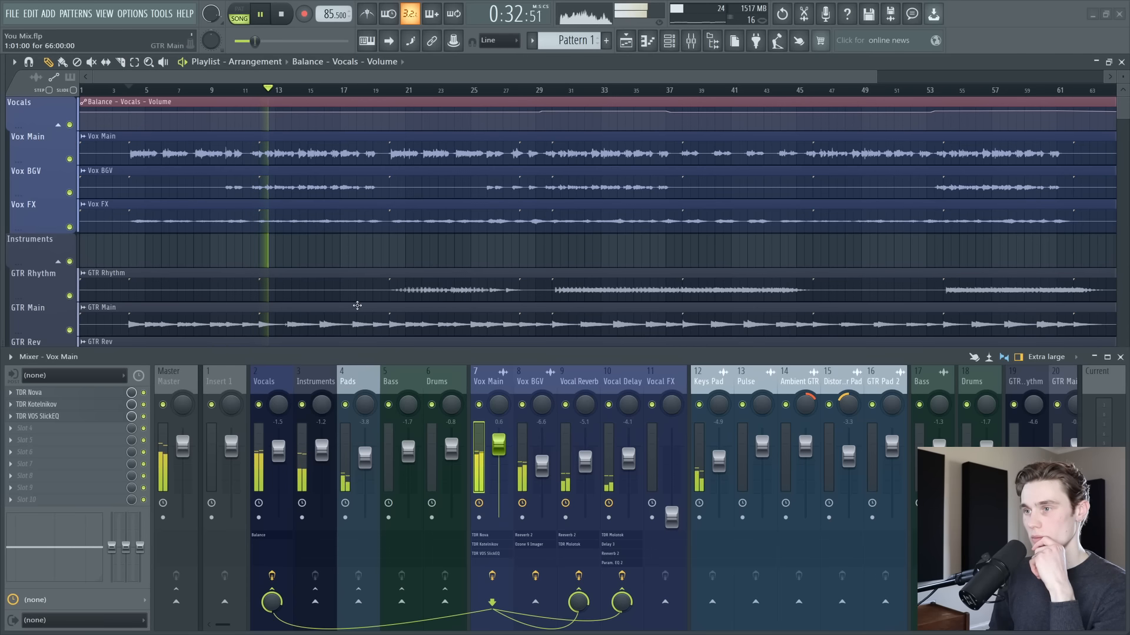
Select the Keys Pad channel and audition it soloed from around bar 4.
{"action": "scroll", "coordinate": [352, 237], "scroll_direction": "down", "scroll_amount": 10}
{"action": "scroll", "coordinate": [352, 237], "scroll_direction": "down", "scroll_amount": 5}
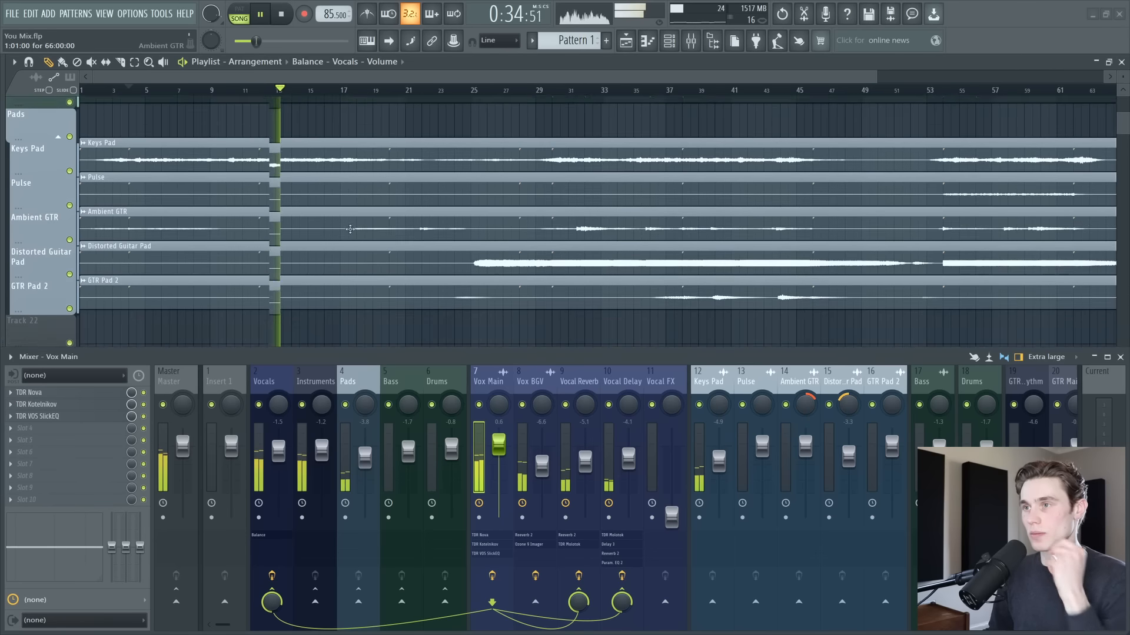
{"action": "key", "text": "space"}
{"action": "key", "text": "space"}
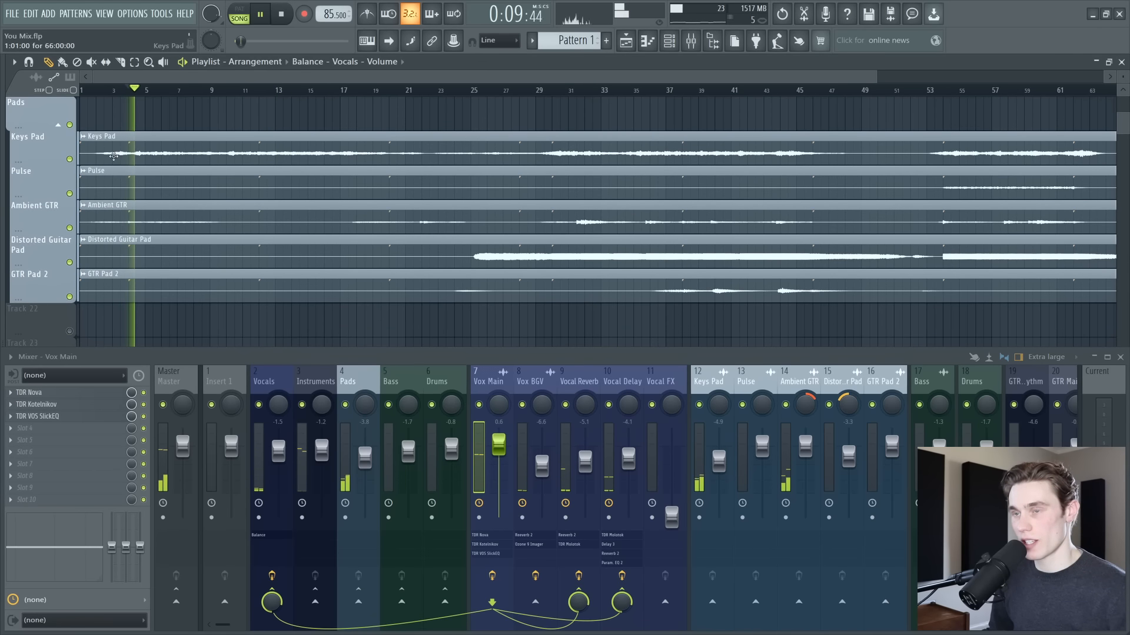
{"action": "left_click", "coordinate": [705, 391]}
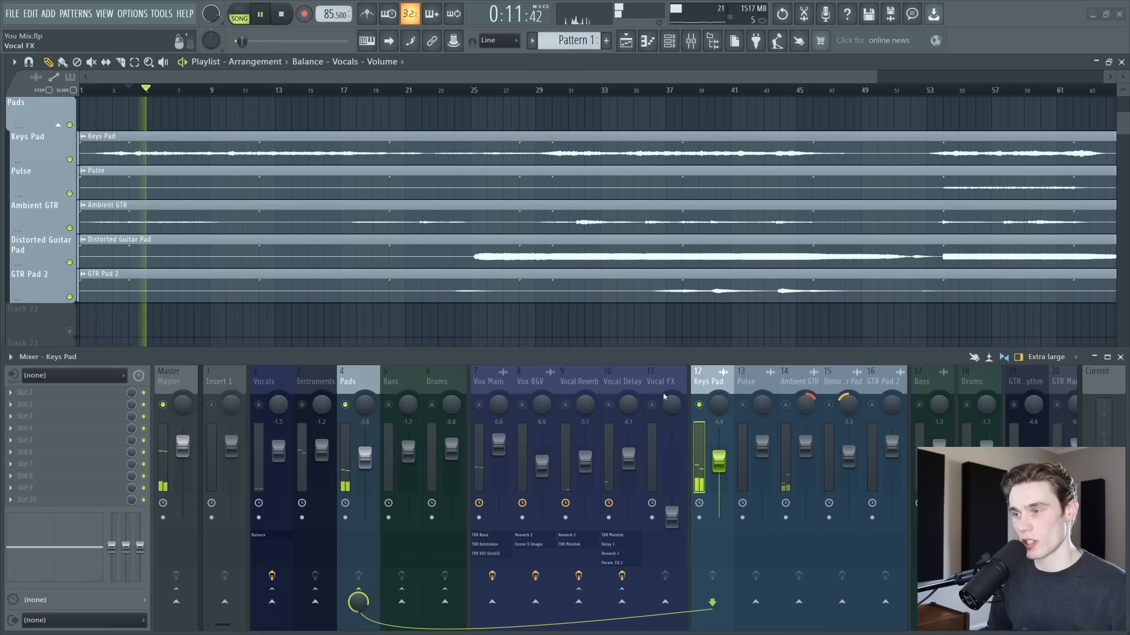
{"action": "key", "text": "space"}
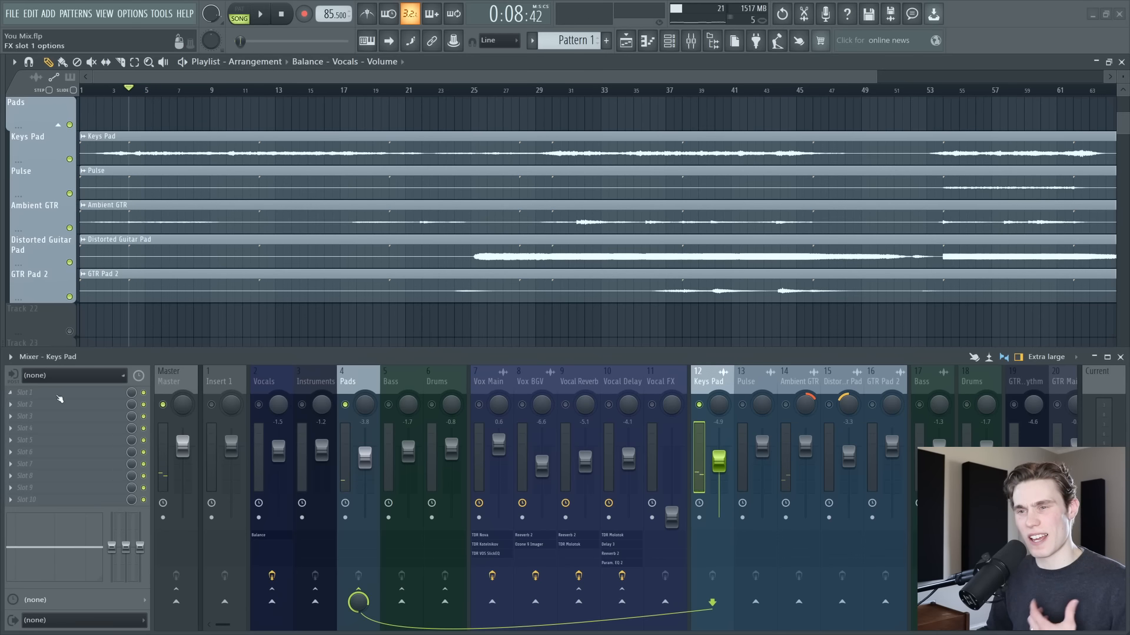
Insert Fruity parametric EQ 2 on the Keys Pad channel and cut band 3 at about 500 Hz during playback.
{"action": "left_click", "coordinate": [55, 393]}
{"action": "left_click", "coordinate": [216, 397]}
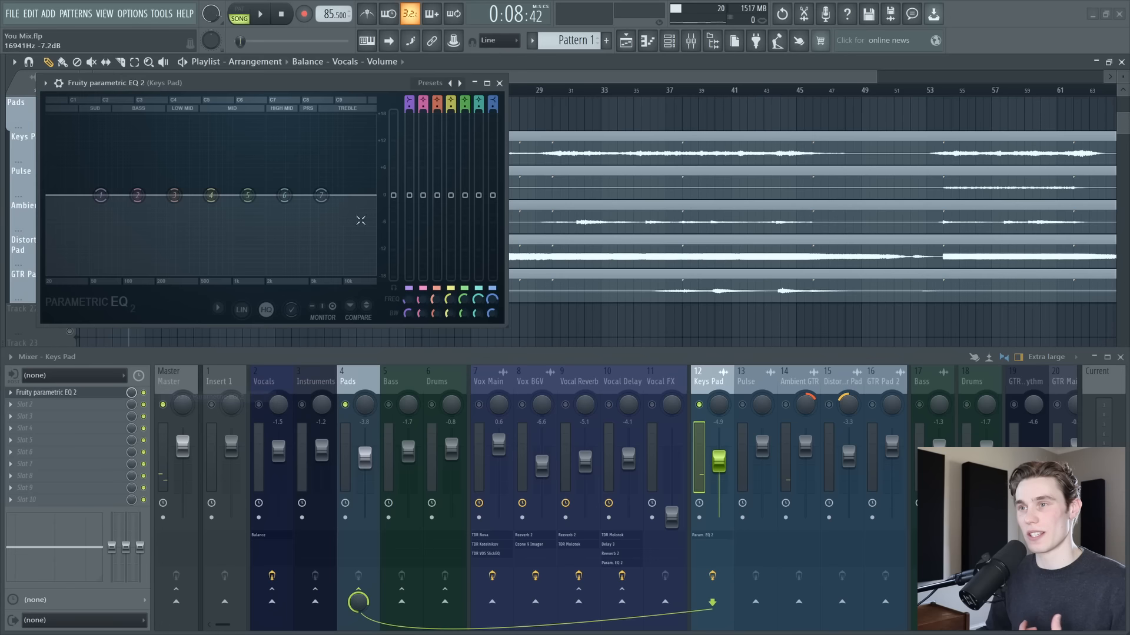
{"action": "key", "text": "space"}
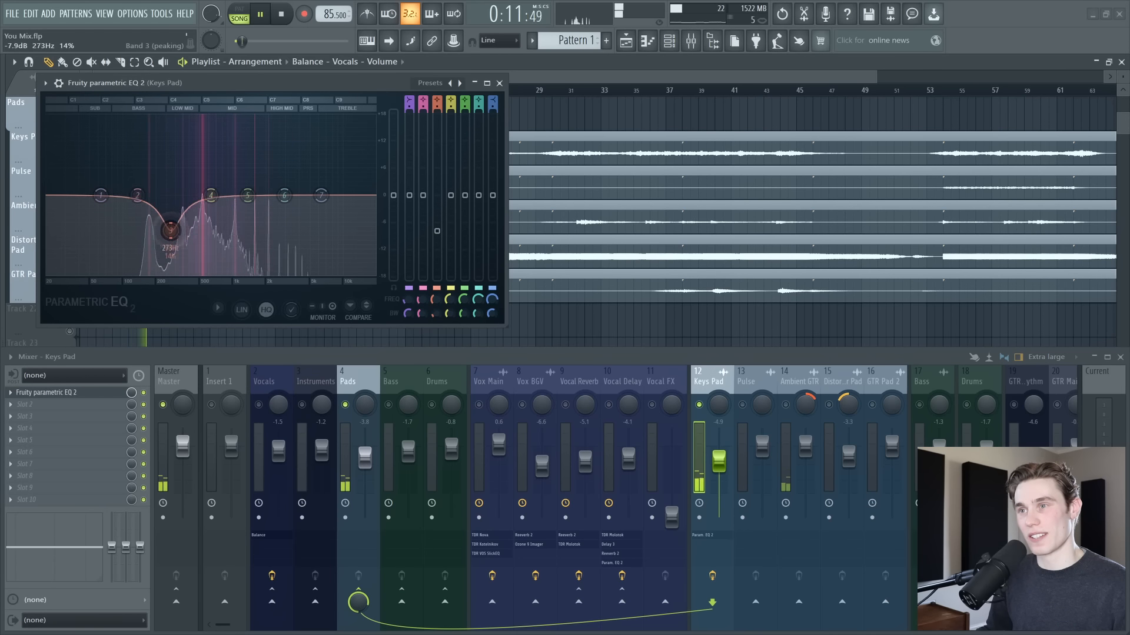
{"action": "left_click_drag", "start_coordinate": [199, 230], "coordinate": [187, 251]}
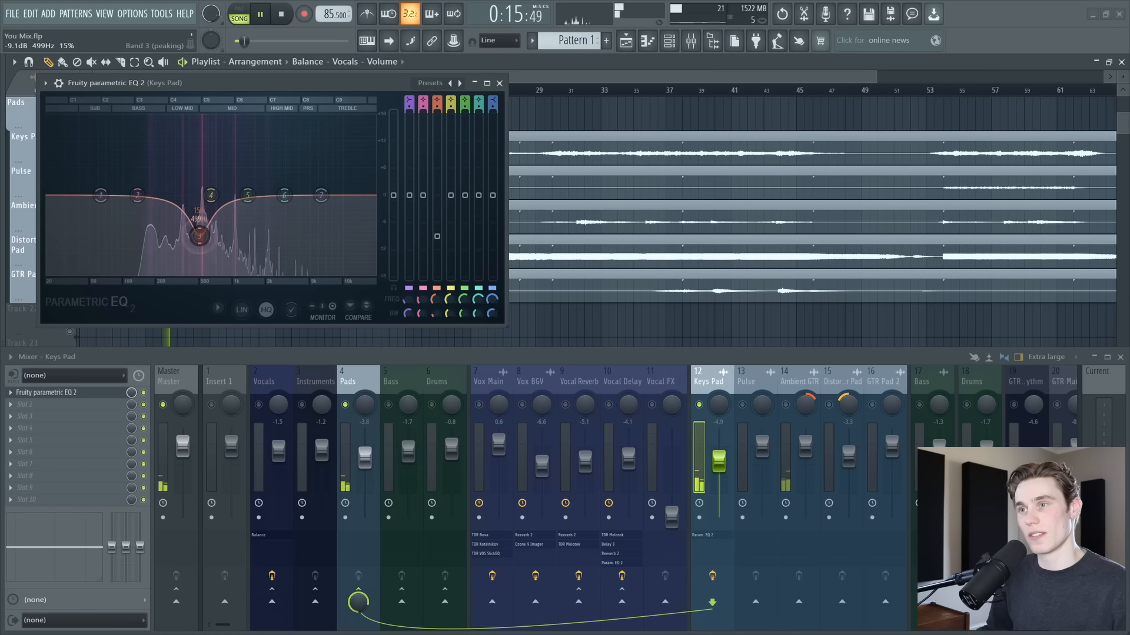
{"action": "key", "text": "space"}
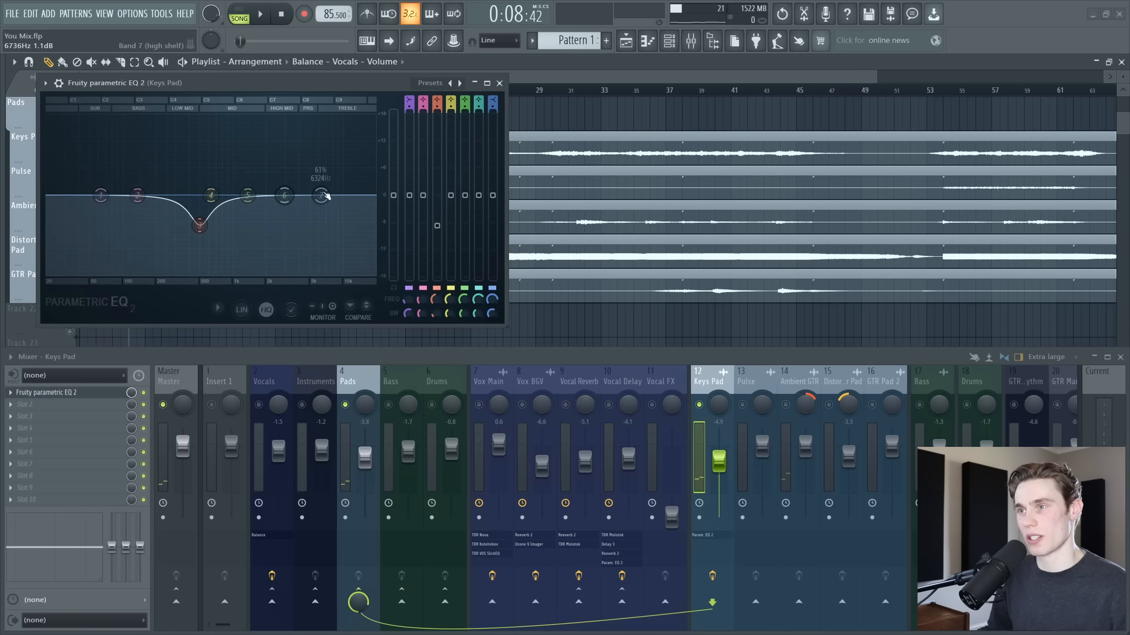
Boost band 6 of the Keys Pad EQ in the upper mids, check the effect in playback, and close the EQ.
{"action": "key", "text": "space"}
{"action": "left_click_drag", "start_coordinate": [284, 193], "coordinate": [260, 178]}
{"action": "left_click", "coordinate": [719, 581]}
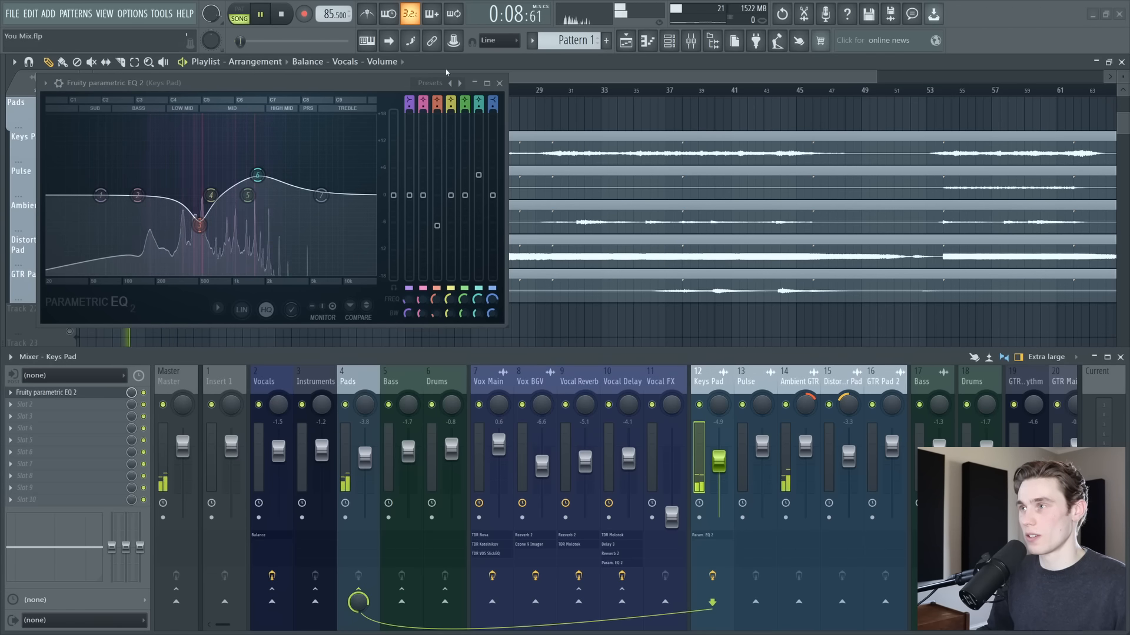
{"action": "left_click", "coordinate": [499, 83]}
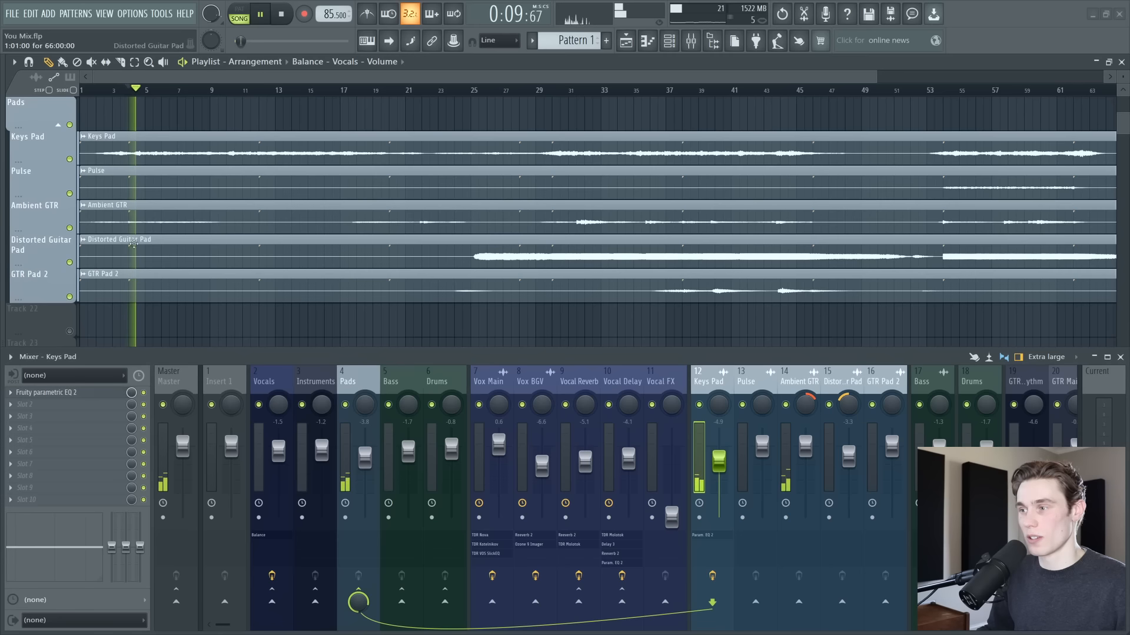
Raise the Keys Pad level slightly and replay the full mix, comparing its effects switched off and on.
{"action": "key", "text": "space"}
{"action": "right_click", "coordinate": [70, 194]}
{"action": "right_click", "coordinate": [70, 194]}
{"action": "key", "text": "space"}
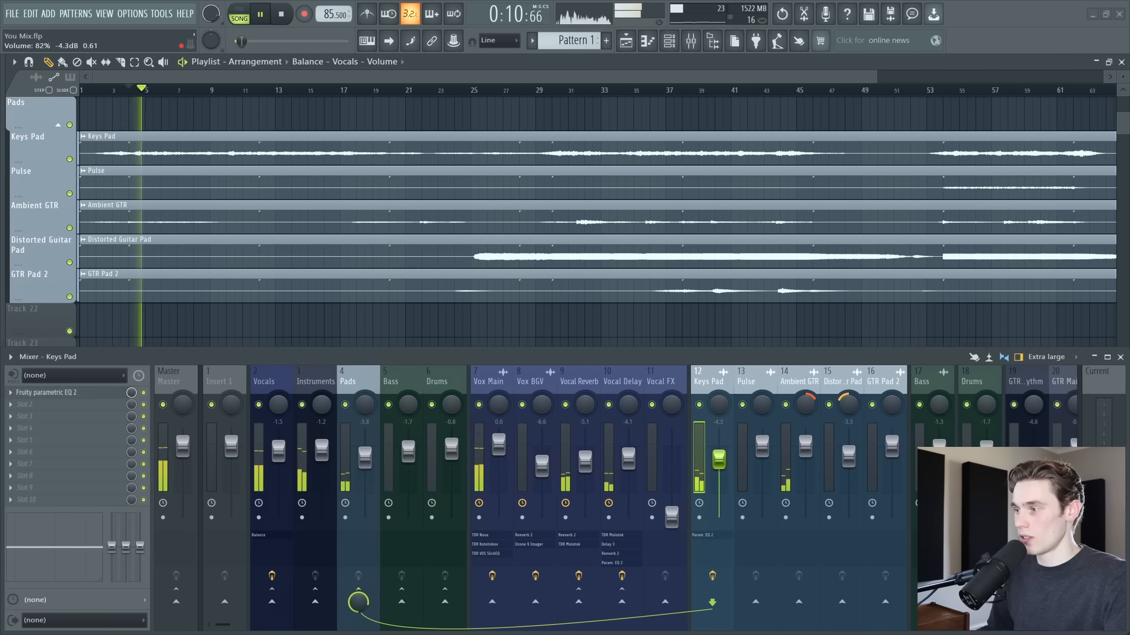
{"action": "left_click", "coordinate": [716, 577]}
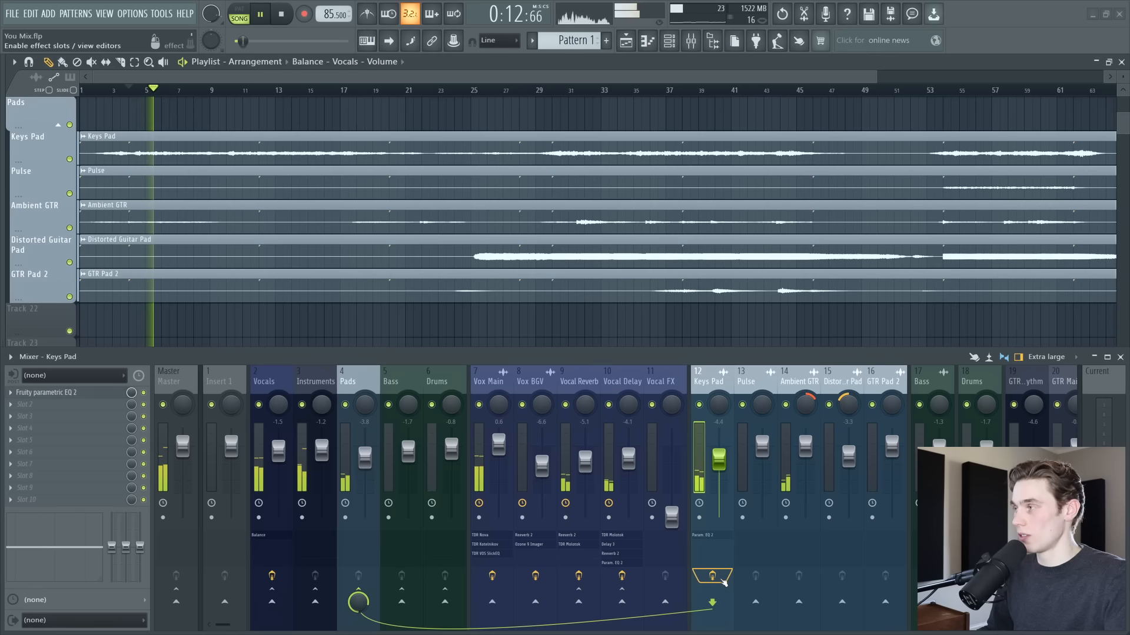
{"action": "left_click", "coordinate": [722, 578]}
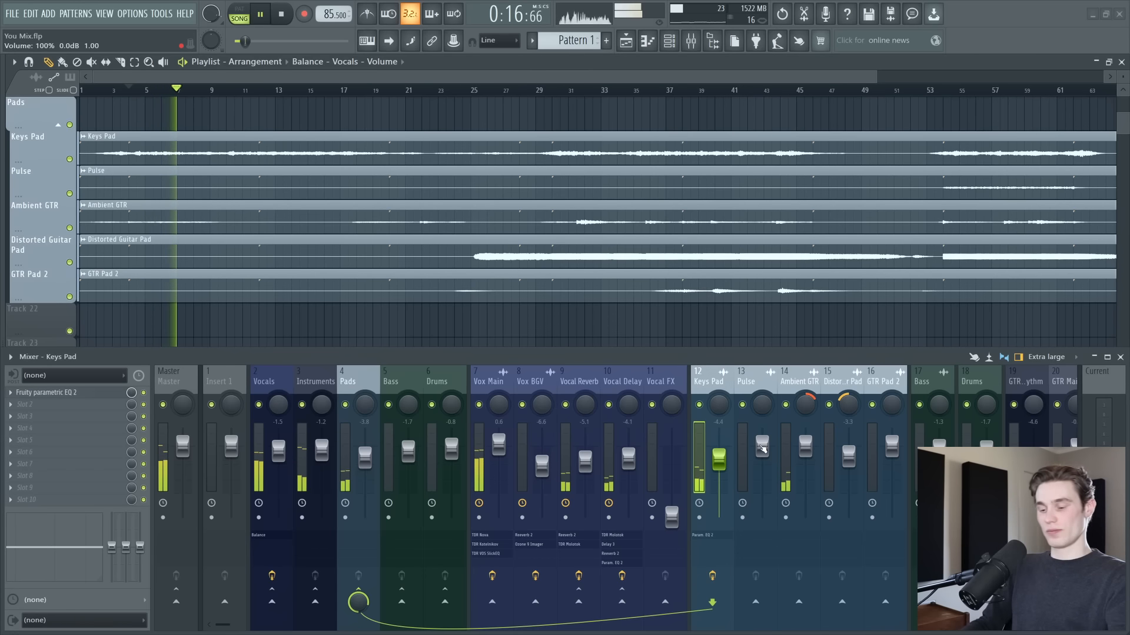
{"action": "scroll", "coordinate": [416, 216], "scroll_direction": "up", "scroll_amount": 5}
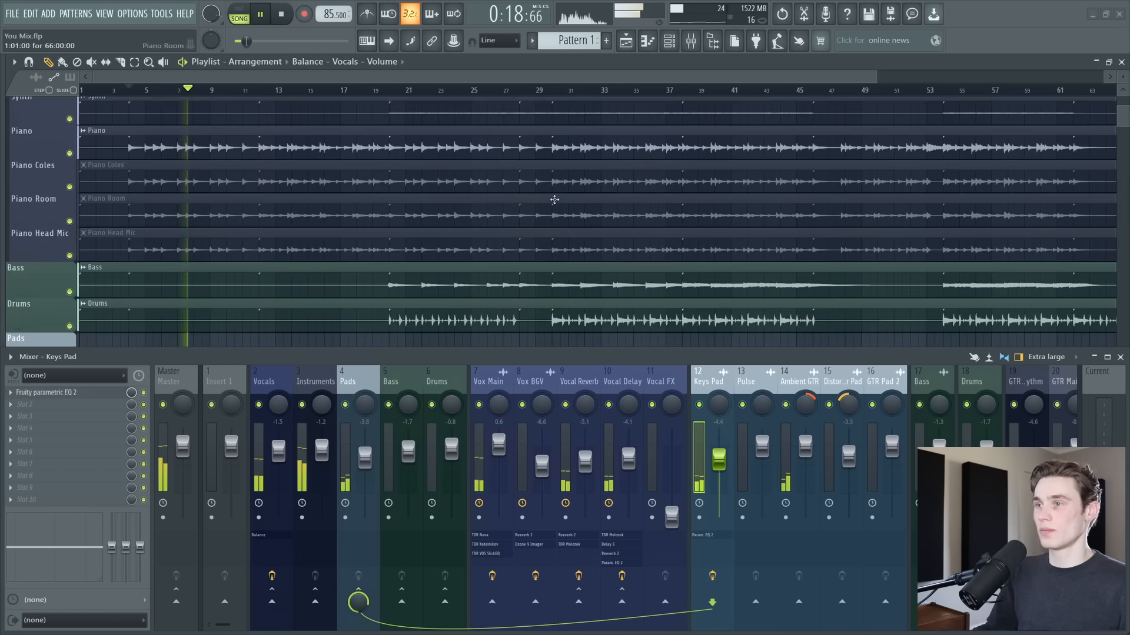
Solo and select the Ambient GTR channel, and insert Fruity parametric EQ 2 in its first effect slot.
{"action": "scroll", "coordinate": [416, 216], "scroll_direction": "down", "scroll_amount": 3}
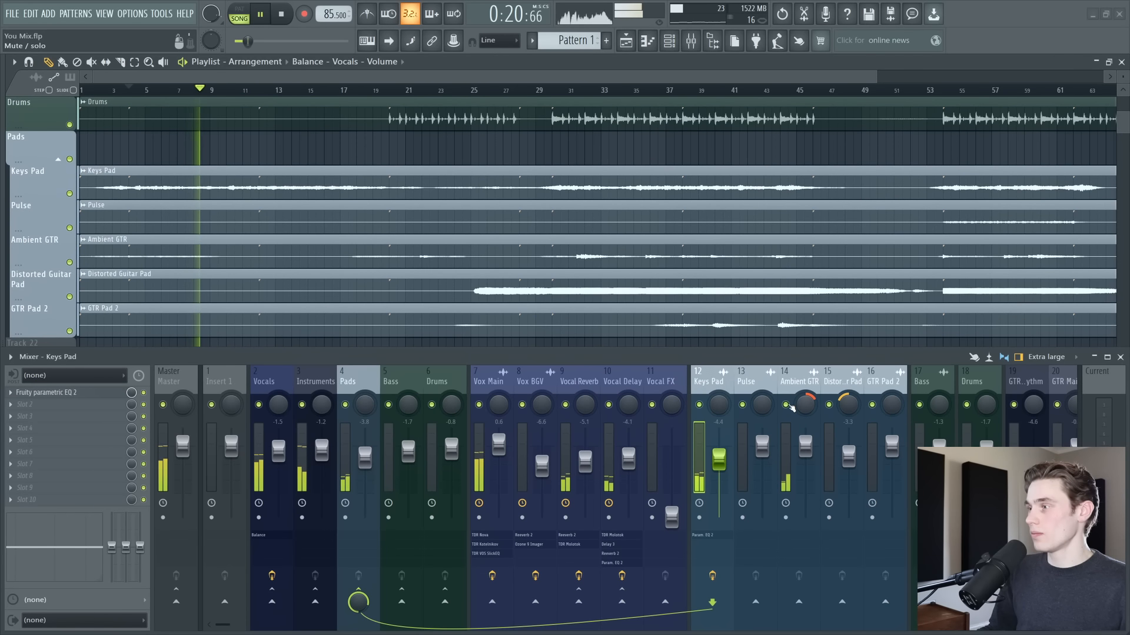
{"action": "left_click", "coordinate": [794, 382]}
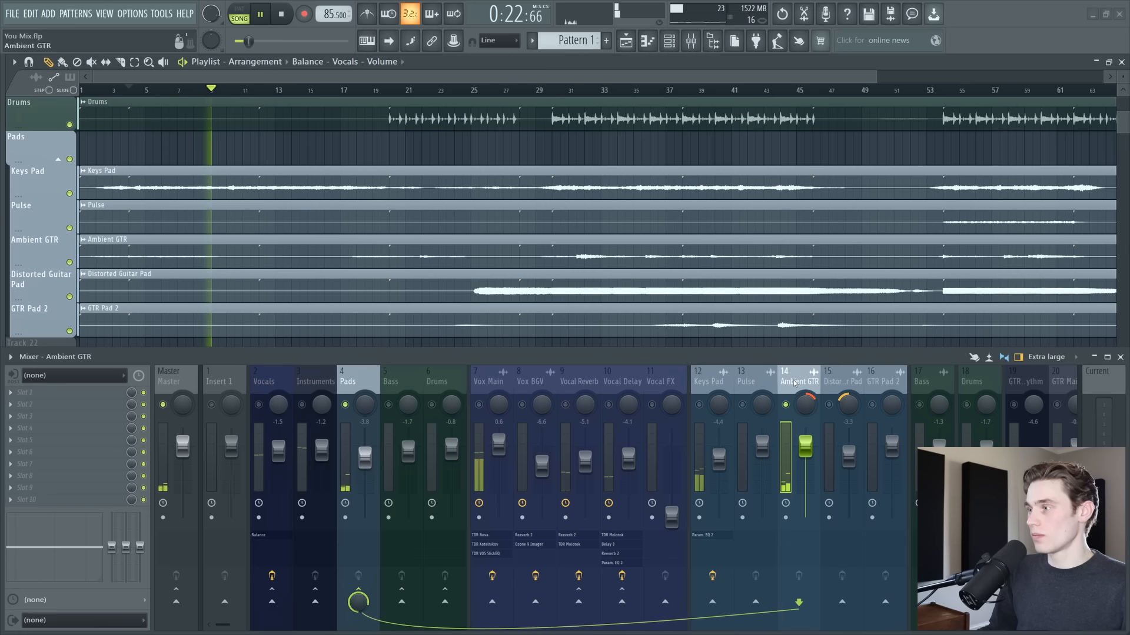
{"action": "key", "text": "space"}
{"action": "left_click", "coordinate": [27, 393]}
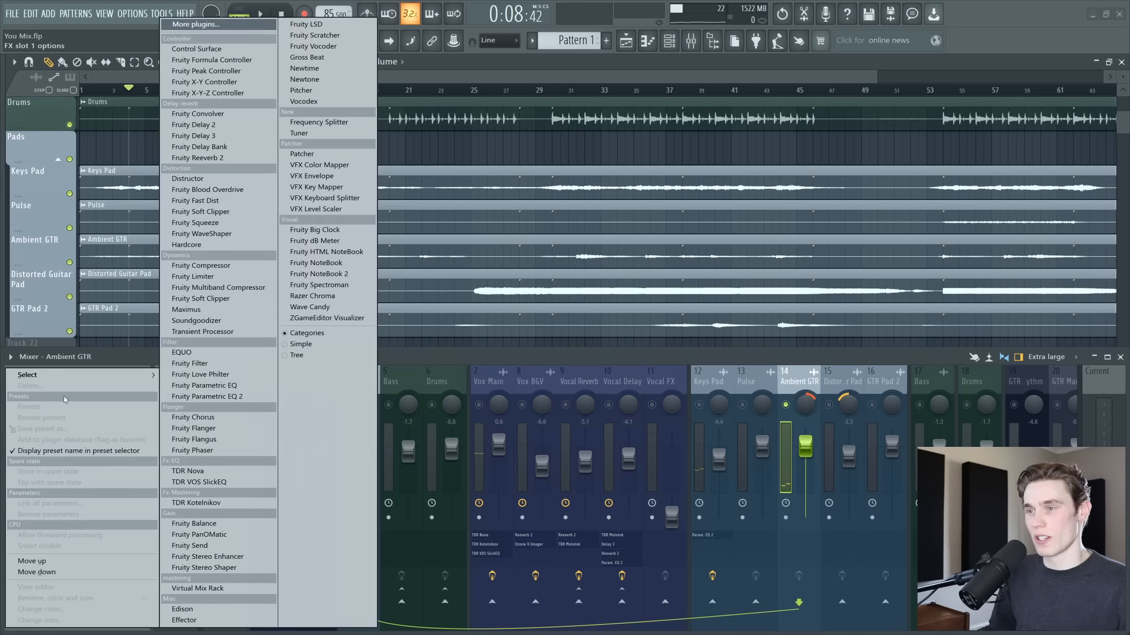
{"action": "left_click", "coordinate": [218, 398]}
Make band 1 of the Ambient GTR EQ a Steep 6 high pass at about 206 Hz and close the EQ.
{"action": "key", "text": "space"}
{"action": "left_click_drag", "start_coordinate": [170, 264], "coordinate": [183, 288]}
{"action": "key", "text": "space"}
{"action": "right_click", "coordinate": [183, 286]}
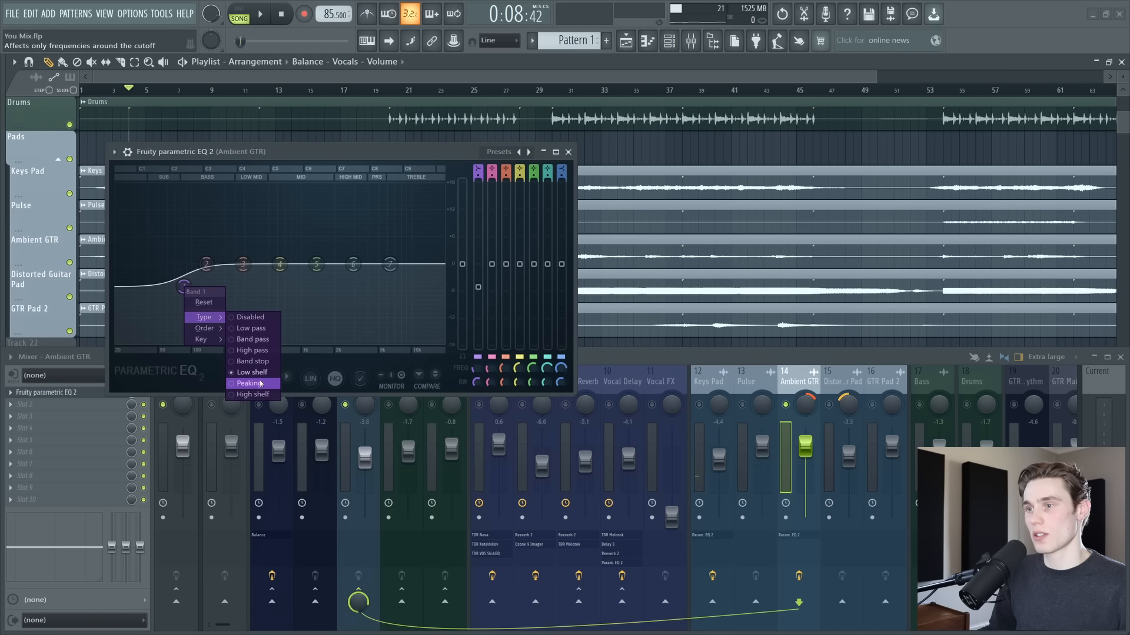
{"action": "left_click", "coordinate": [256, 350]}
{"action": "left_click_drag", "start_coordinate": [183, 287], "coordinate": [221, 264]}
{"action": "key", "text": "space"}
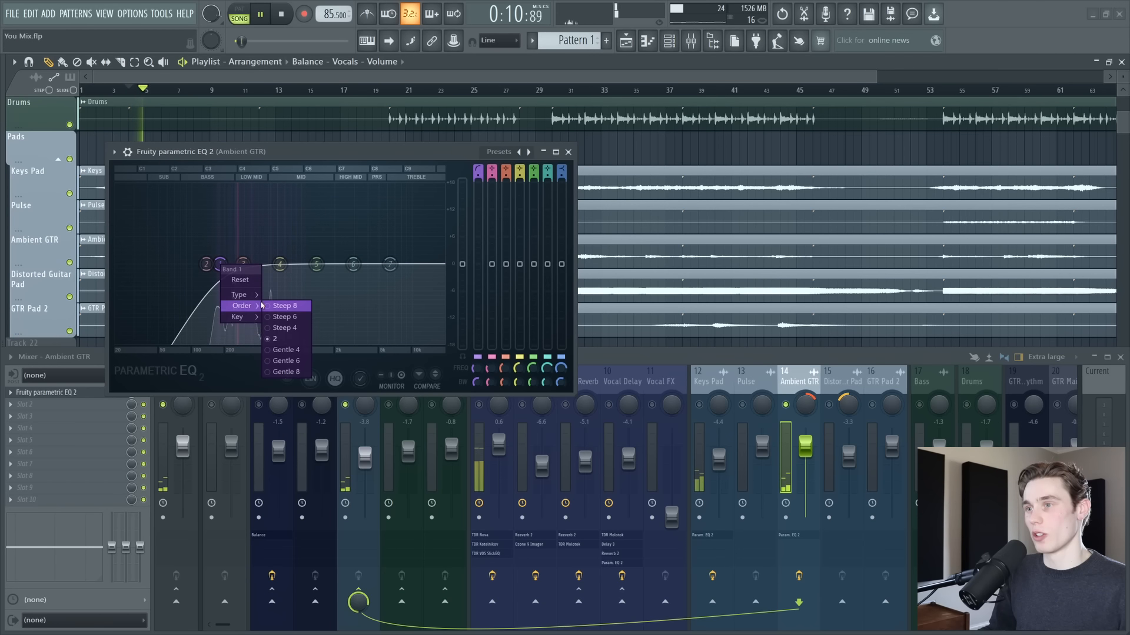
{"action": "left_click", "coordinate": [278, 317]}
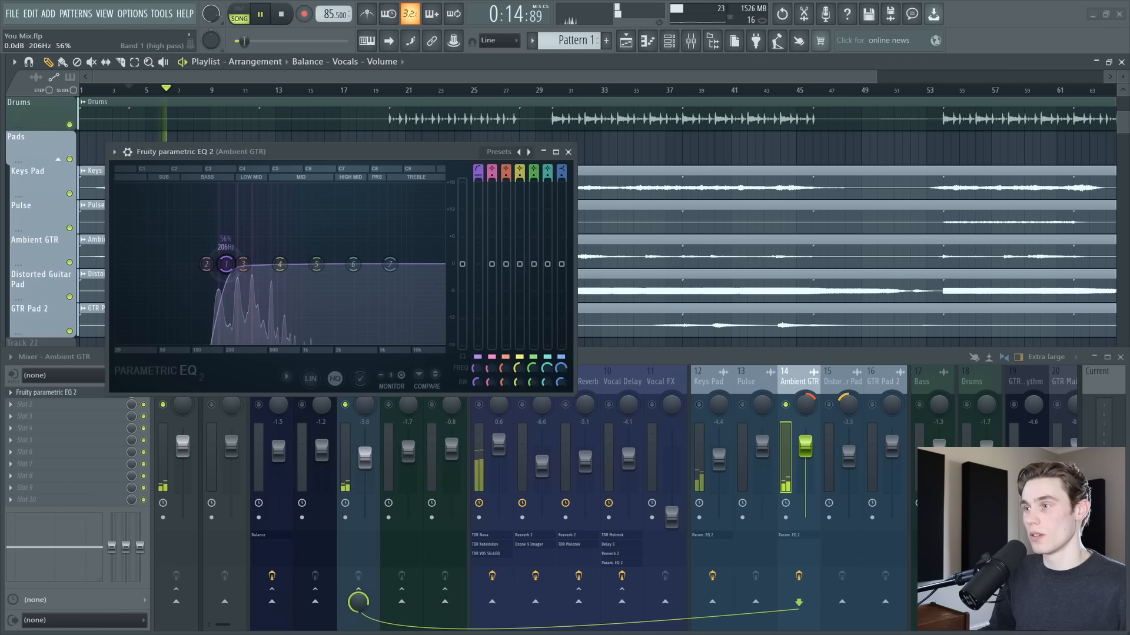
{"action": "left_click", "coordinate": [568, 152]}
Raise the Ambient GTR level to 3.1 dB, unsolo it, and lower the Vox Main level to 0.1 dB in the full mix.
{"action": "left_click_drag", "start_coordinate": [805, 445], "coordinate": [805, 440]}
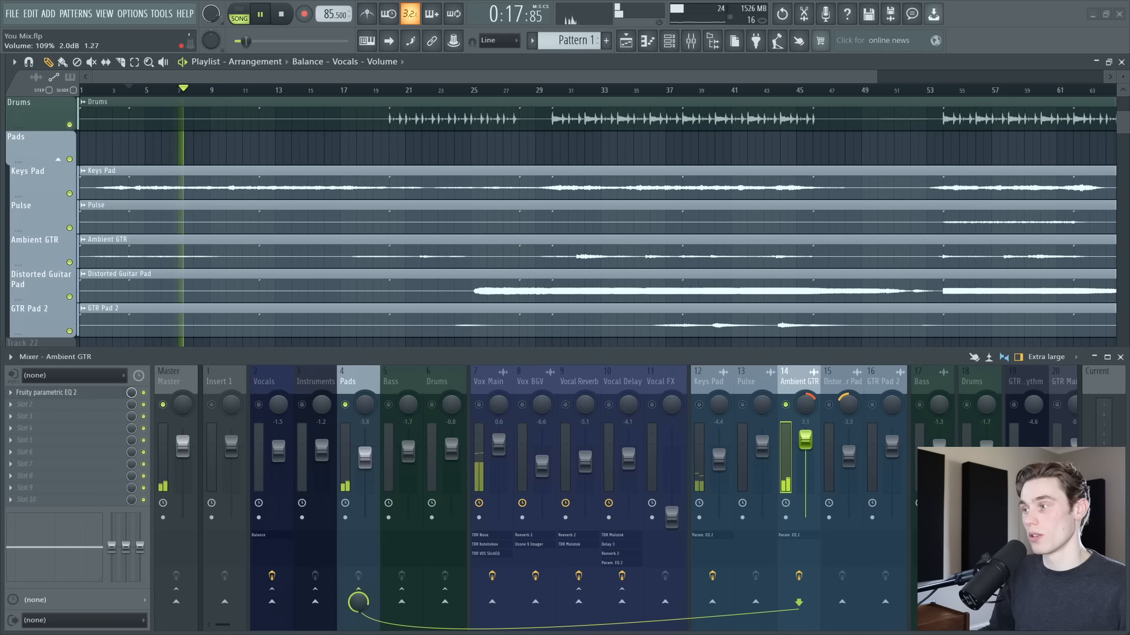
{"action": "left_click", "coordinate": [807, 577]}
{"action": "right_click", "coordinate": [786, 405]}
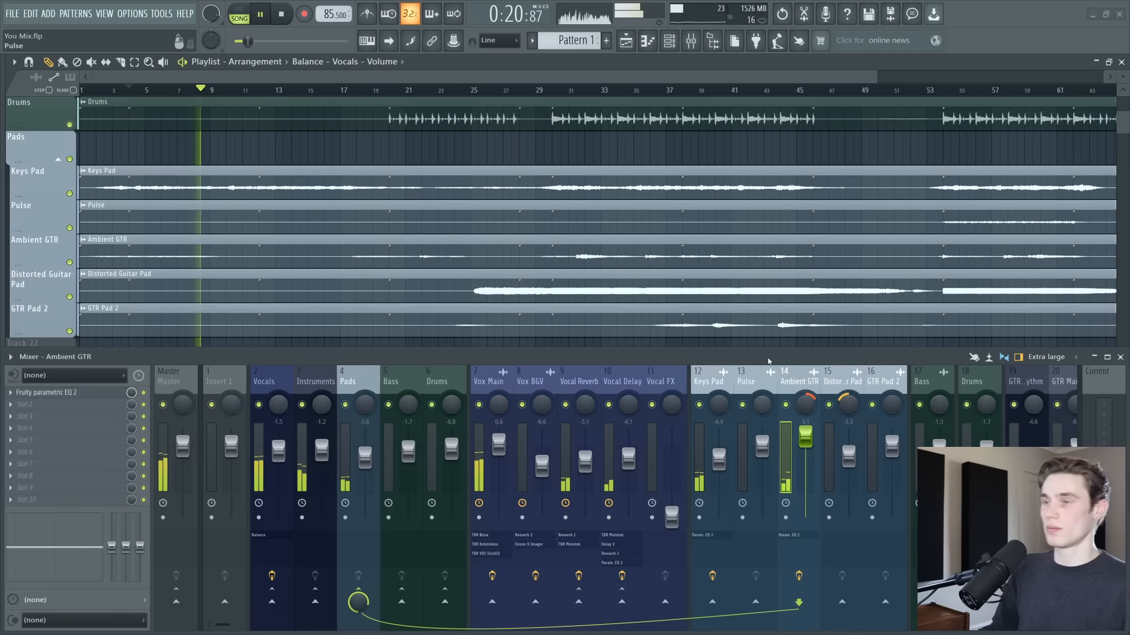
{"action": "left_click", "coordinate": [513, 454]}
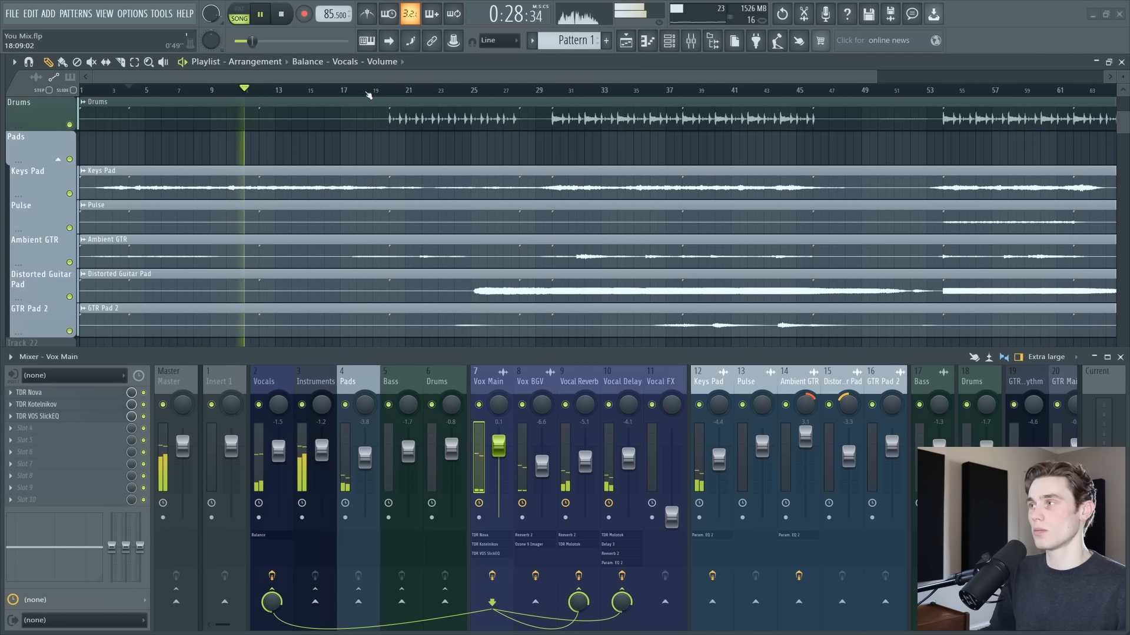
{"action": "key", "text": "space"}
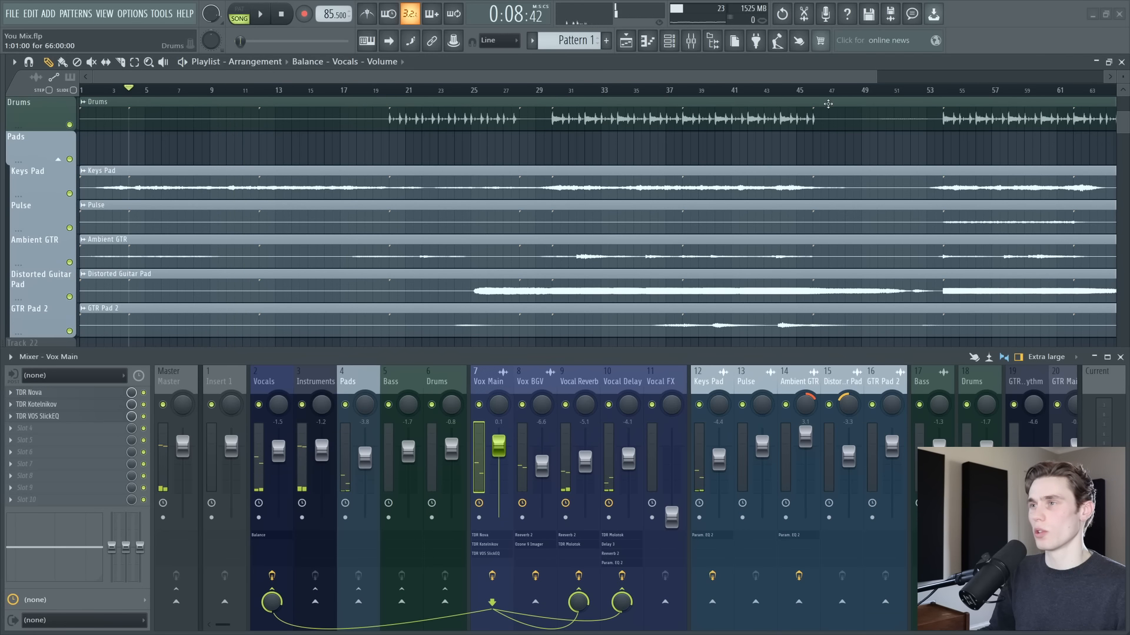
Play the mix from about bar 19 and set the Drums channel level to -1.3 dB.
{"action": "left_click", "coordinate": [368, 93]}
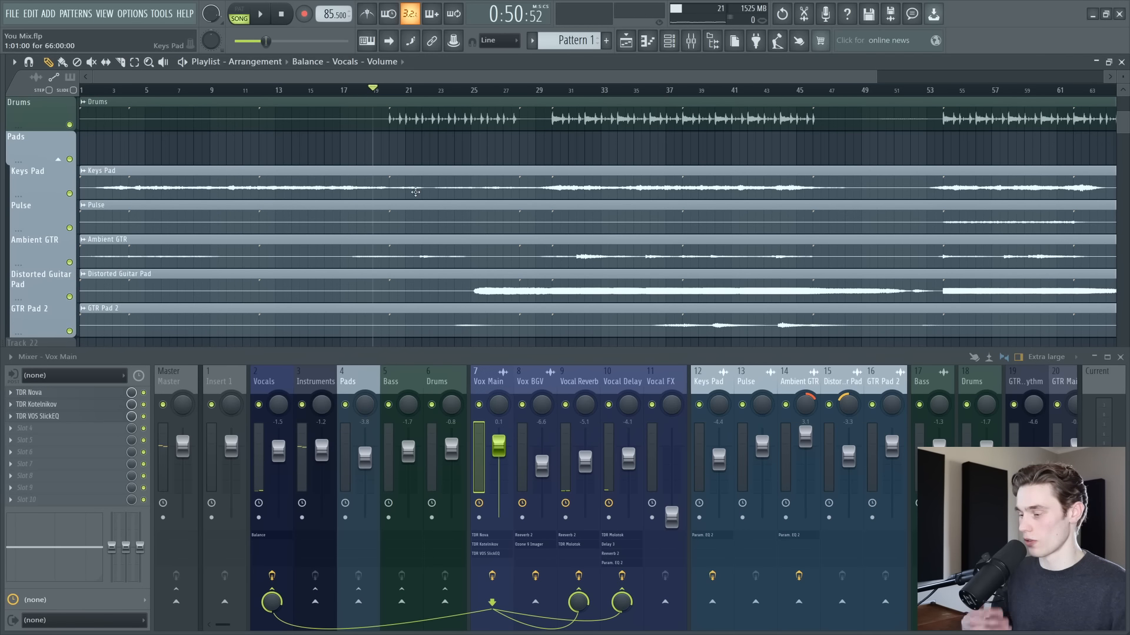
{"action": "key", "text": "space"}
{"action": "scroll", "coordinate": [622, 177], "scroll_direction": "up", "scroll_amount": 4}
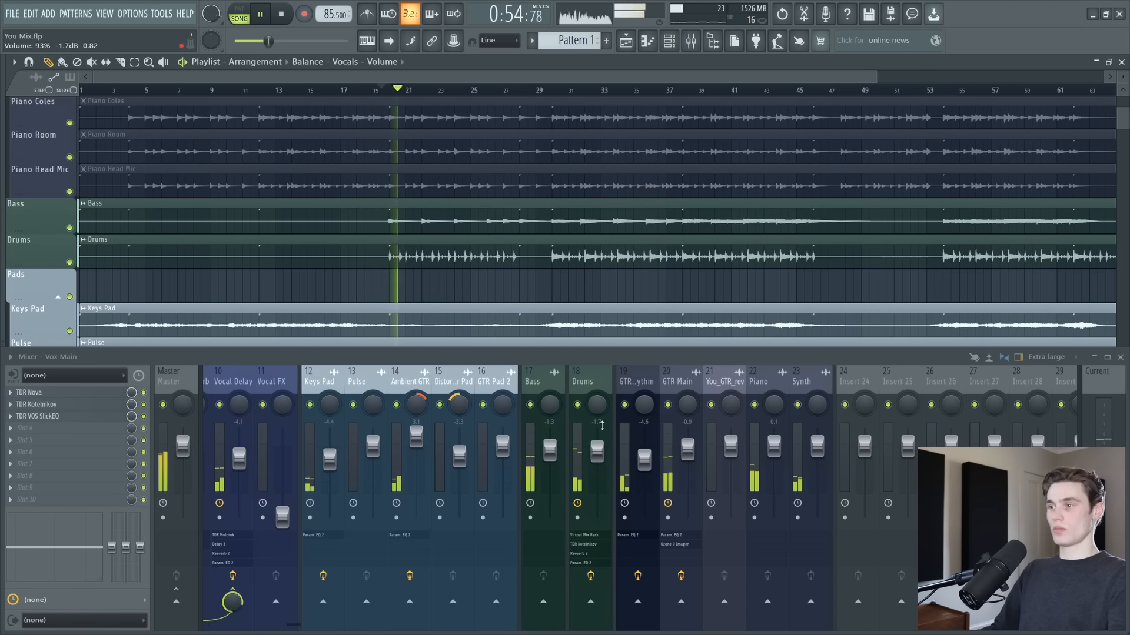
{"action": "left_click_drag", "start_coordinate": [605, 459], "coordinate": [604, 455]}
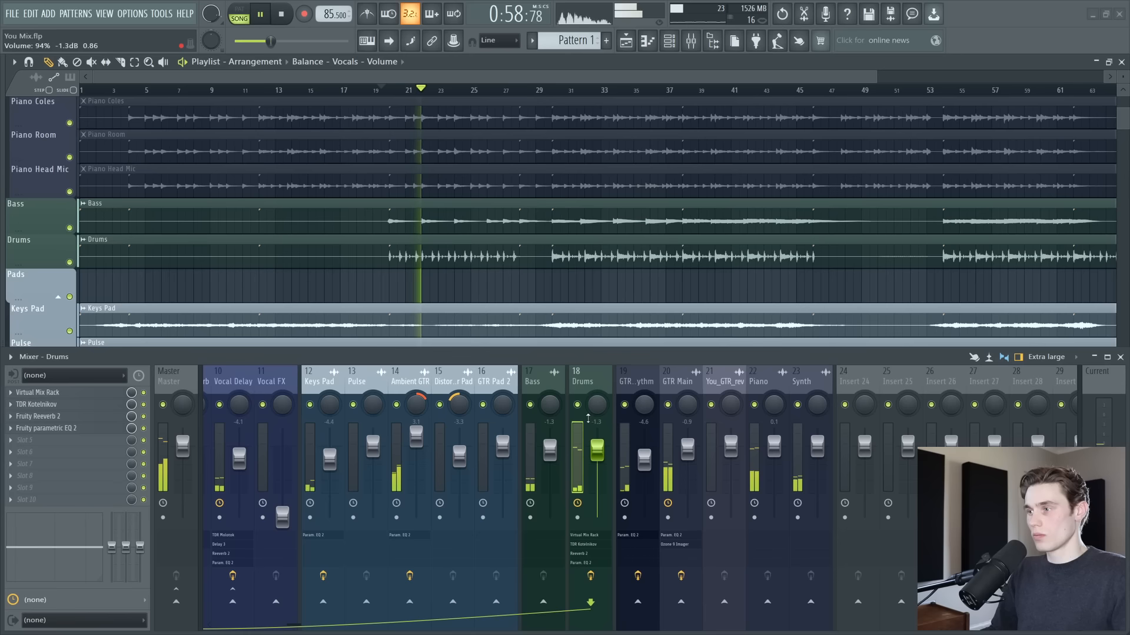
{"action": "key", "text": "space"}
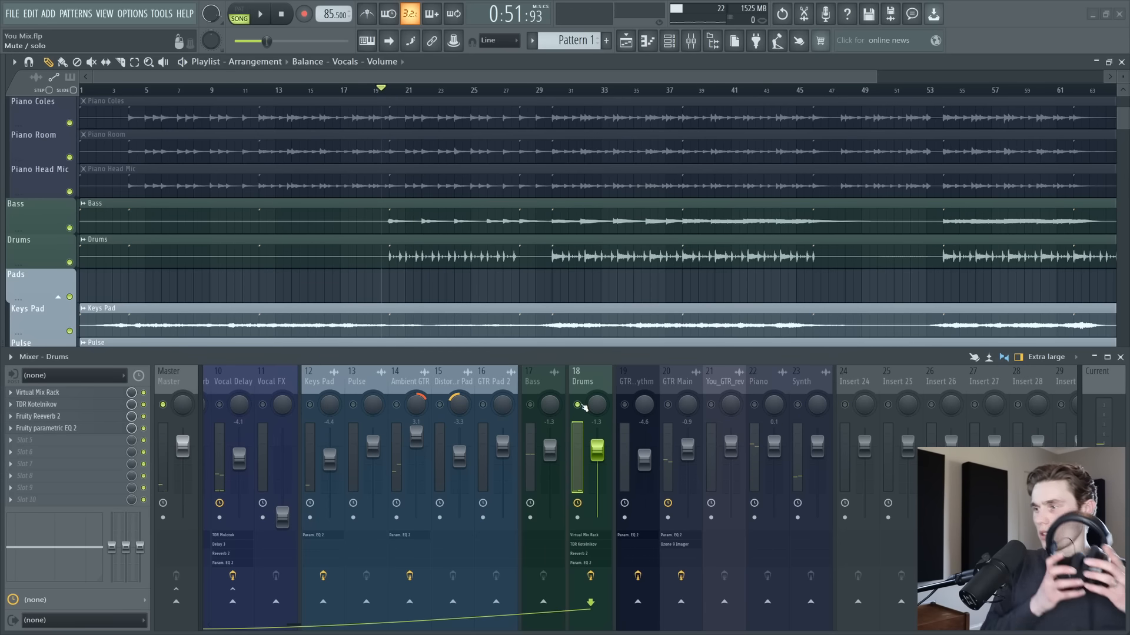
Audition the Bass and Drums channels soloed together to judge how they interact.
{"action": "scroll", "coordinate": [582, 400], "scroll_direction": "left", "scroll_amount": 3}
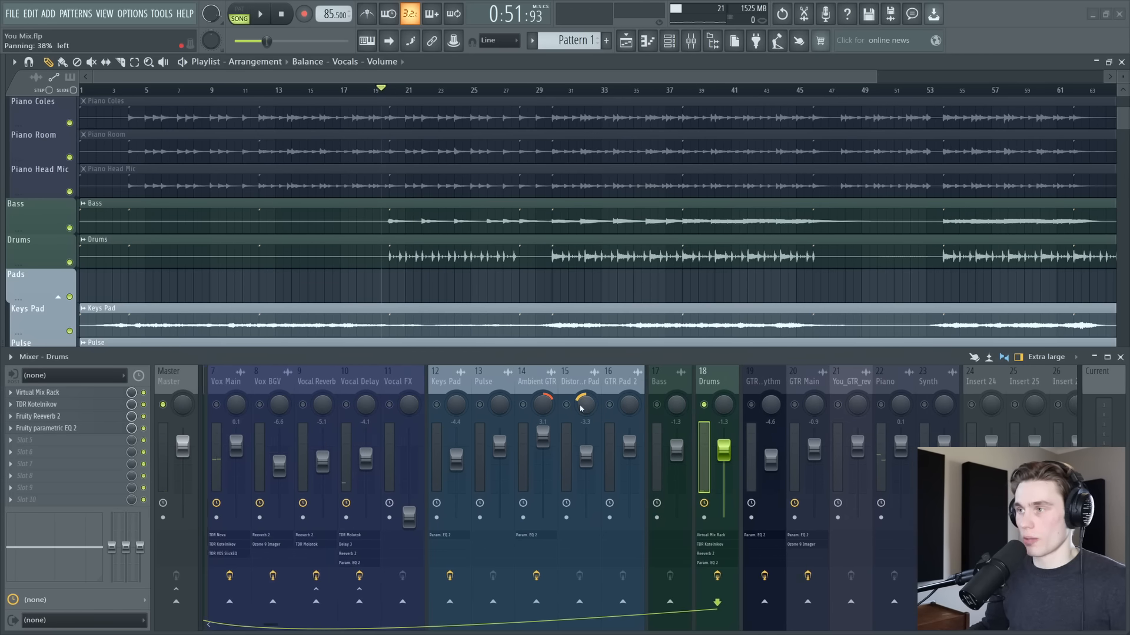
{"action": "scroll", "coordinate": [691, 439], "scroll_direction": "left", "scroll_amount": 6}
{"action": "key", "text": "space"}
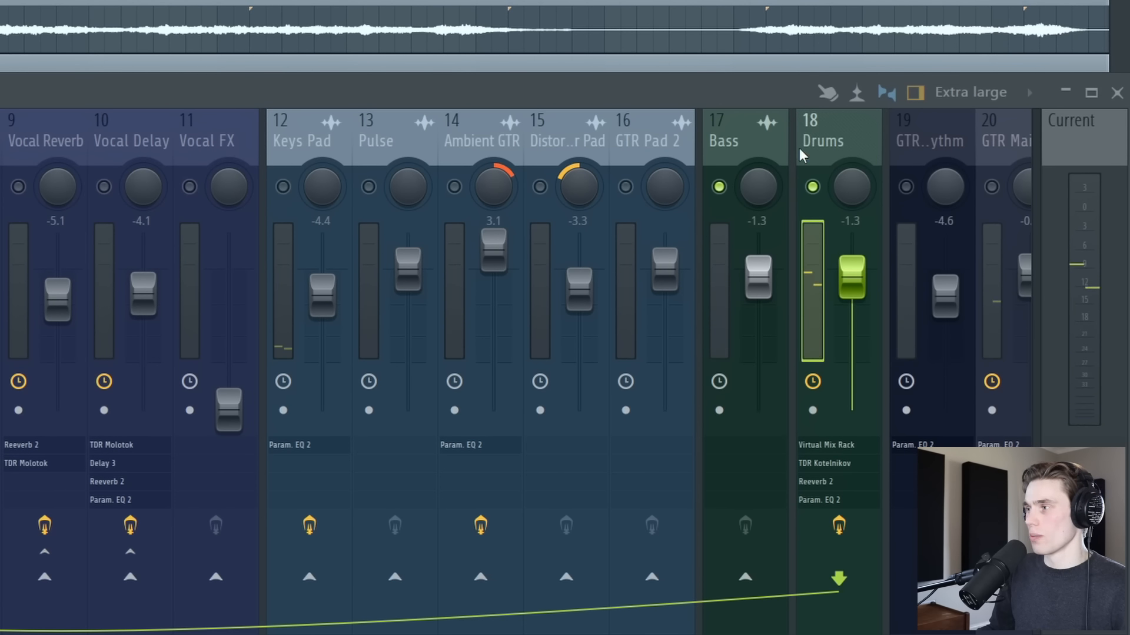
{"action": "left_click", "coordinate": [759, 144]}
{"action": "left_click", "coordinate": [860, 139]}
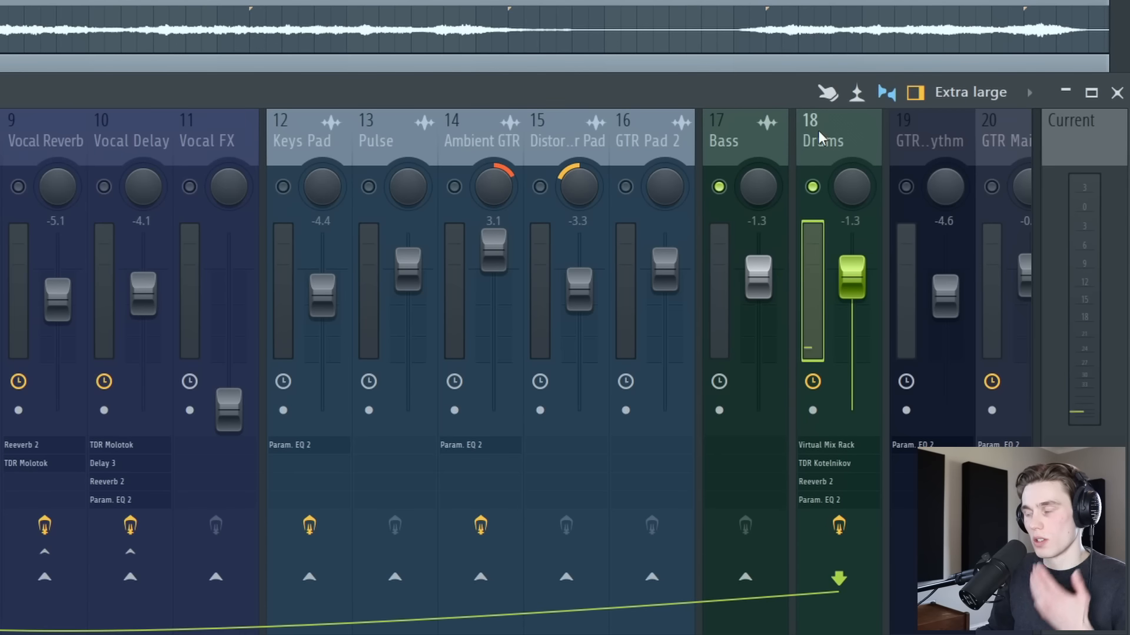
Route the Drums channel to the Bass channel as a sidechain.
{"action": "left_click", "coordinate": [730, 150]}
{"action": "left_click", "coordinate": [821, 141]}
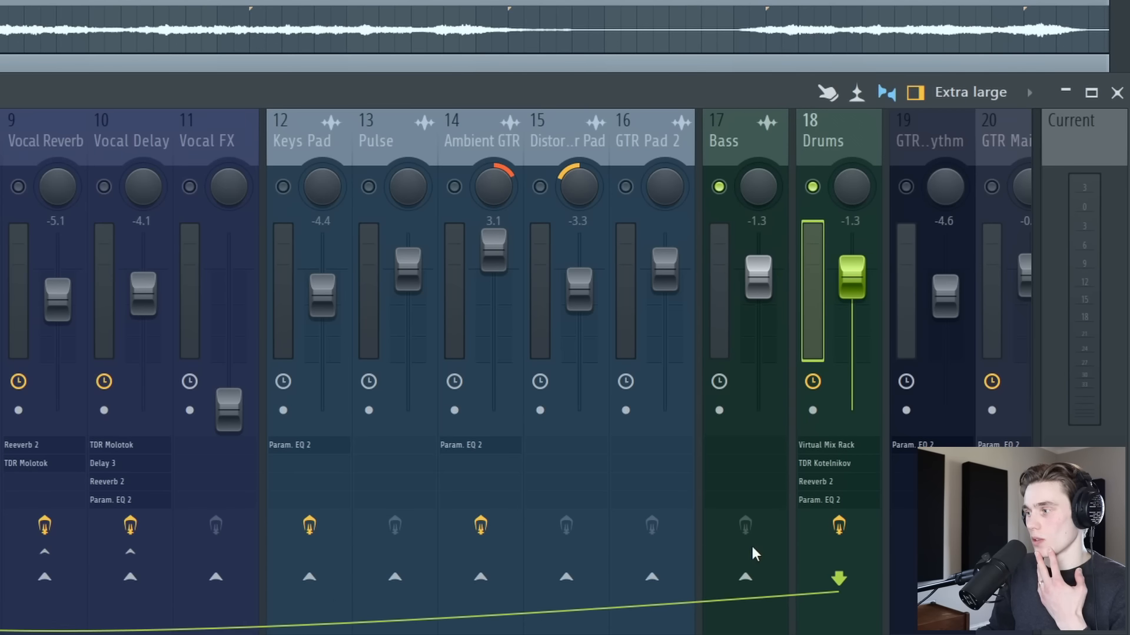
{"action": "right_click", "coordinate": [745, 576]}
{"action": "left_click", "coordinate": [800, 591]}
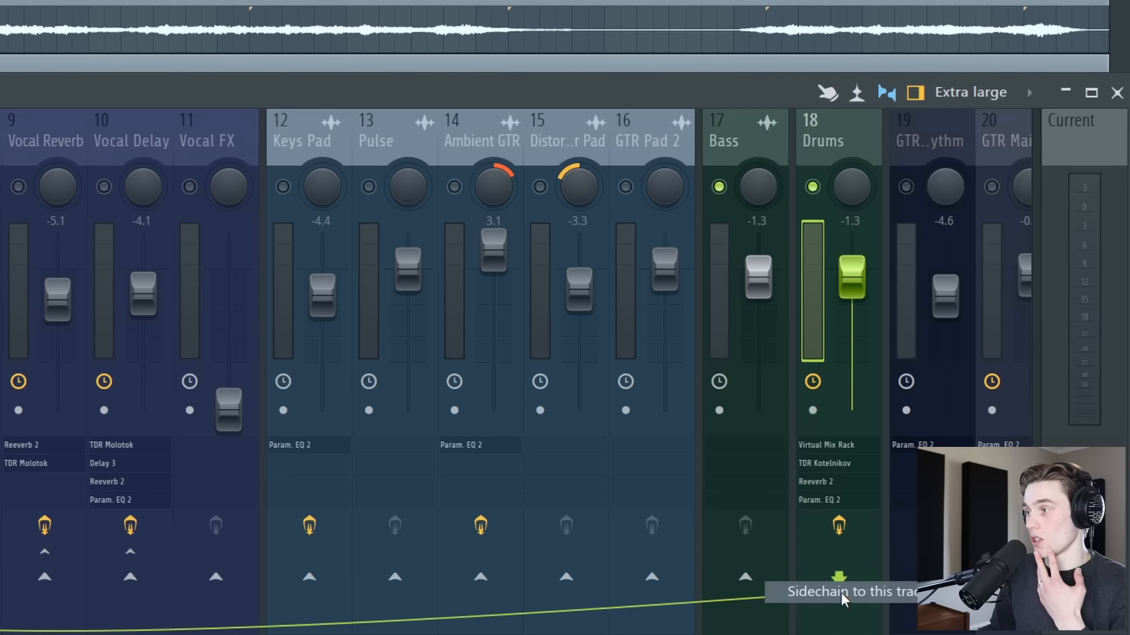
Insert Fruity Limiter on the Bass channel in compressor mode and set Drums as its sidechain input.
{"action": "left_click", "coordinate": [763, 152]}
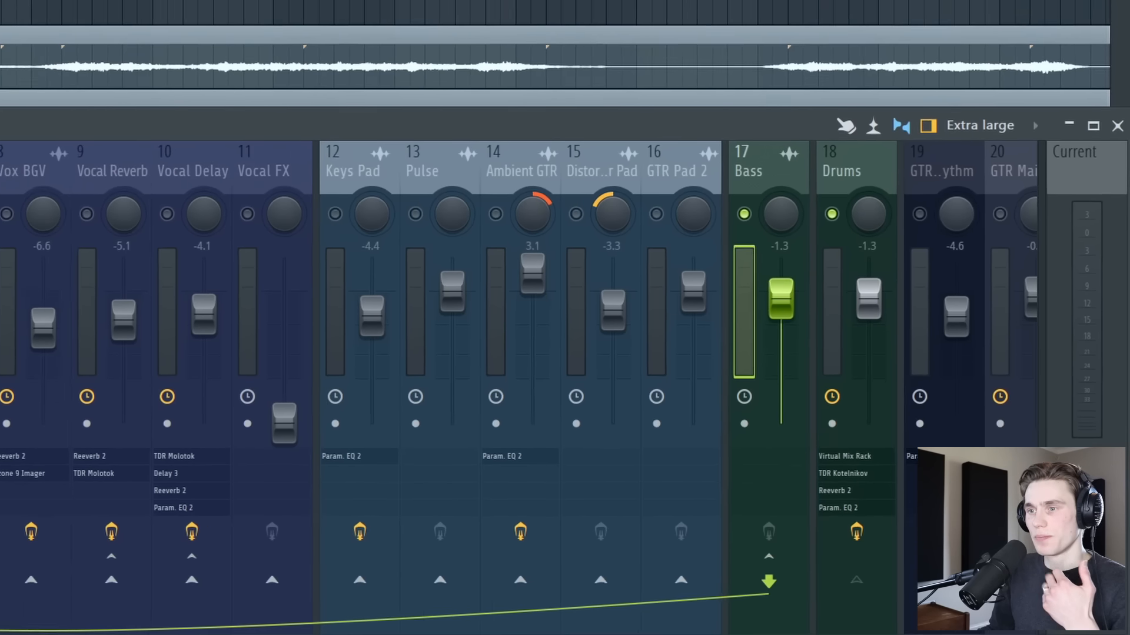
{"action": "left_click", "coordinate": [11, 393]}
{"action": "mouse_move", "coordinate": [31, 375]}
{"action": "left_click", "coordinate": [200, 278]}
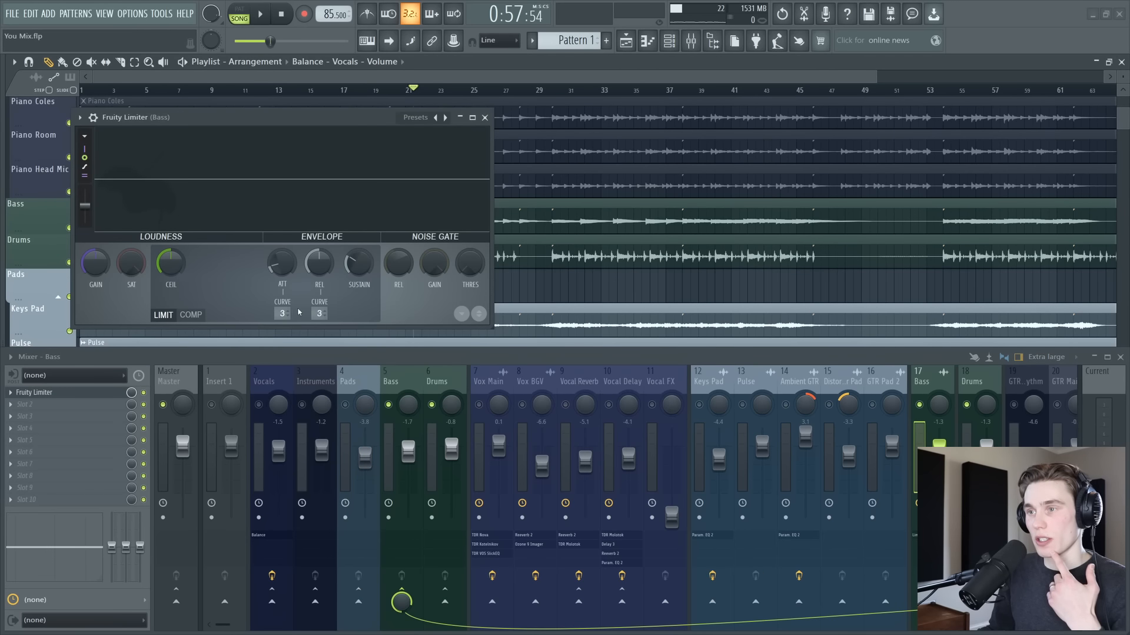
{"action": "left_click", "coordinate": [190, 315]}
{"action": "left_click", "coordinate": [330, 331]}
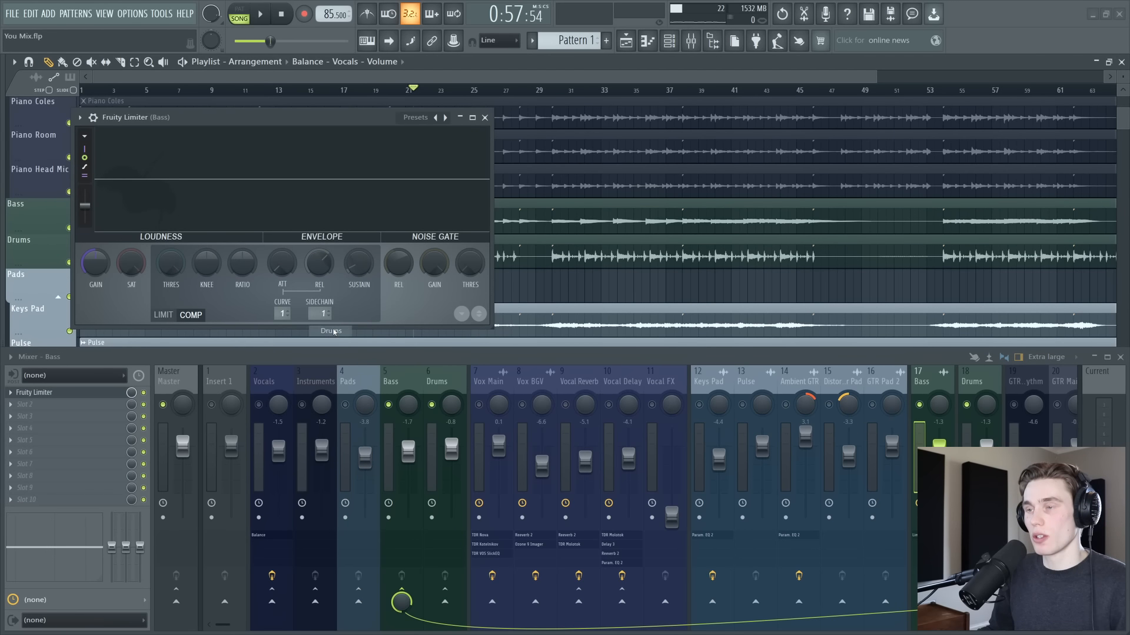
Lower the Bass compressor's threshold, raise its ratio, and shorten its release during playback before closing the plugin.
{"action": "left_click_drag", "start_coordinate": [275, 117], "coordinate": [545, 183]}
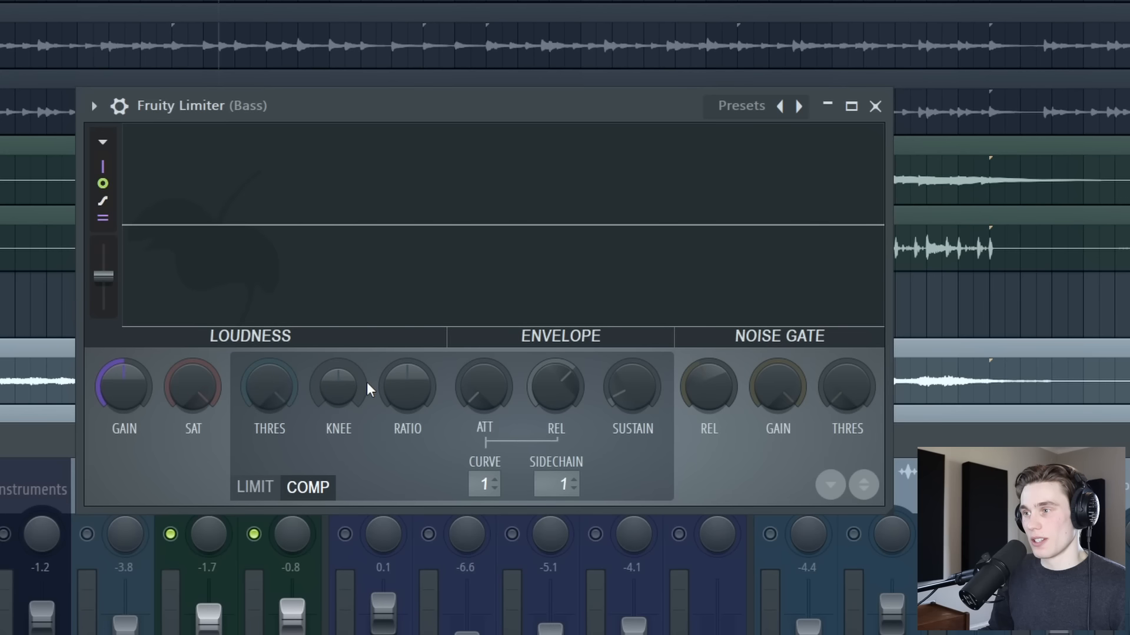
{"action": "left_click_drag", "start_coordinate": [272, 387], "coordinate": [272, 412]}
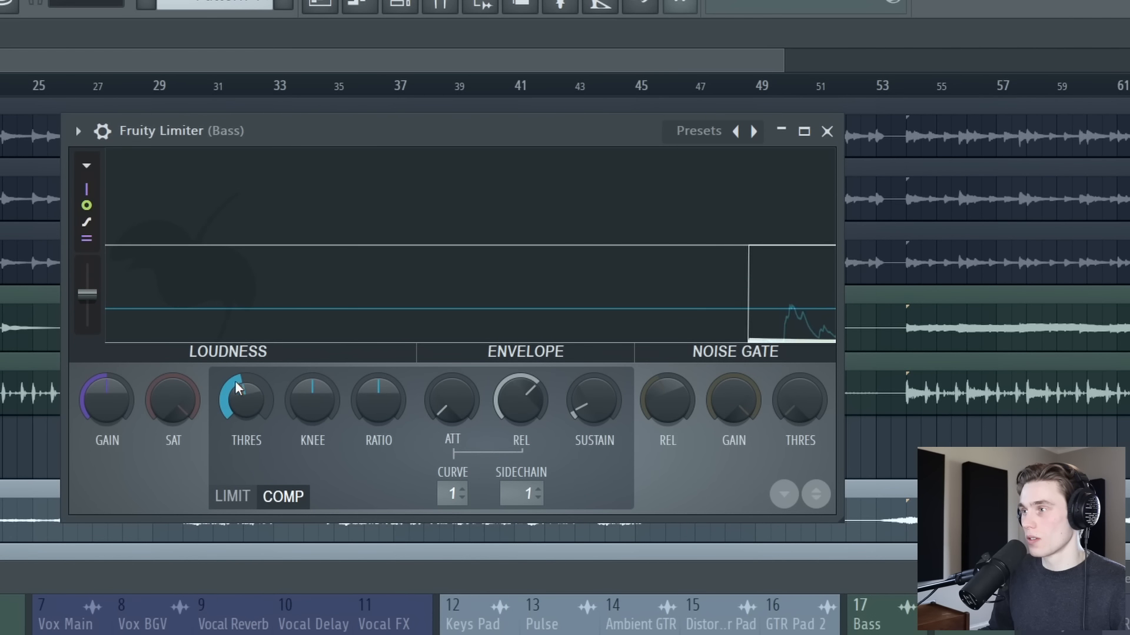
{"action": "left_click_drag", "start_coordinate": [235, 386], "coordinate": [235, 413]}
{"action": "mouse_move", "coordinate": [396, 399]}
{"action": "left_mouse_down"}
{"action": "mouse_move", "coordinate": [396, 377]}
{"action": "mouse_move", "coordinate": [396, 395]}
{"action": "left_mouse_up"}
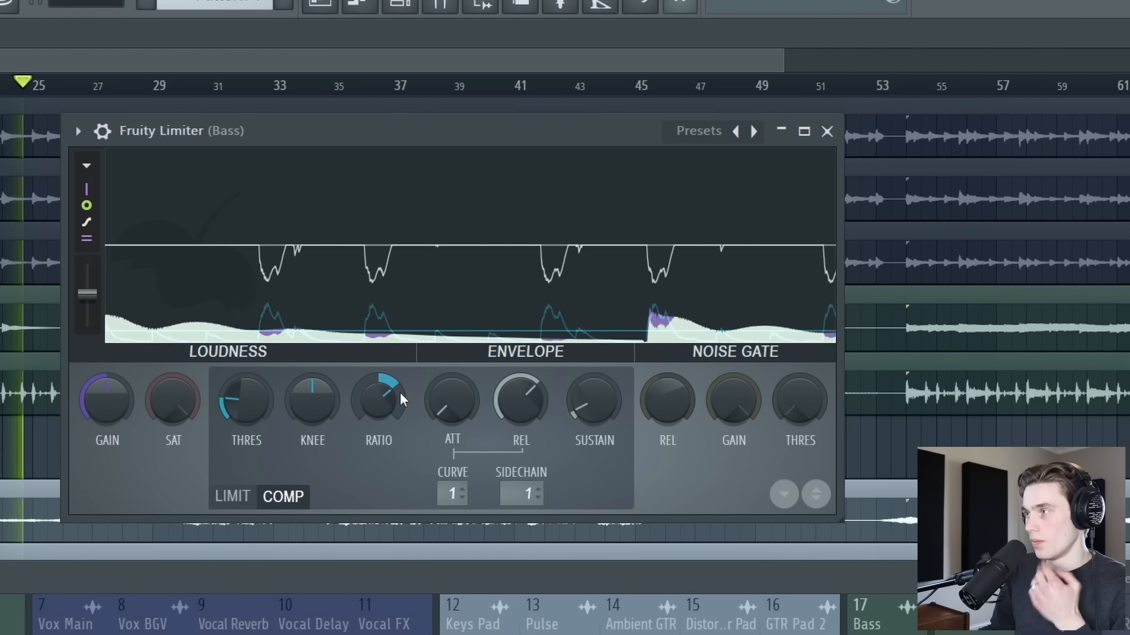
{"action": "left_click_drag", "start_coordinate": [521, 393], "coordinate": [521, 415]}
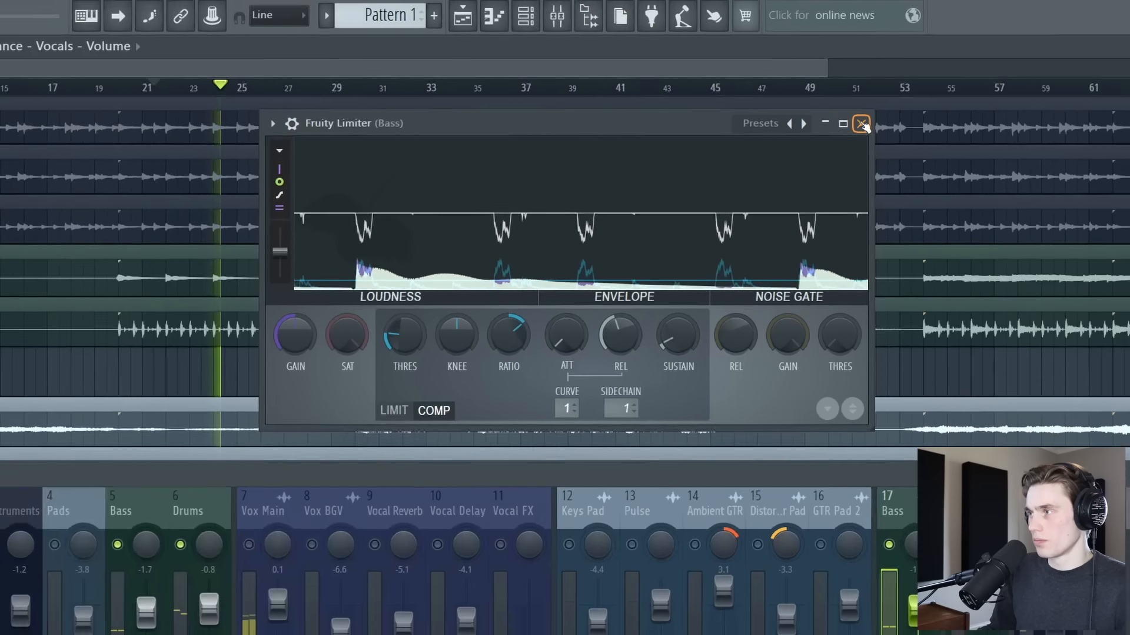
{"action": "left_click", "coordinate": [827, 131]}
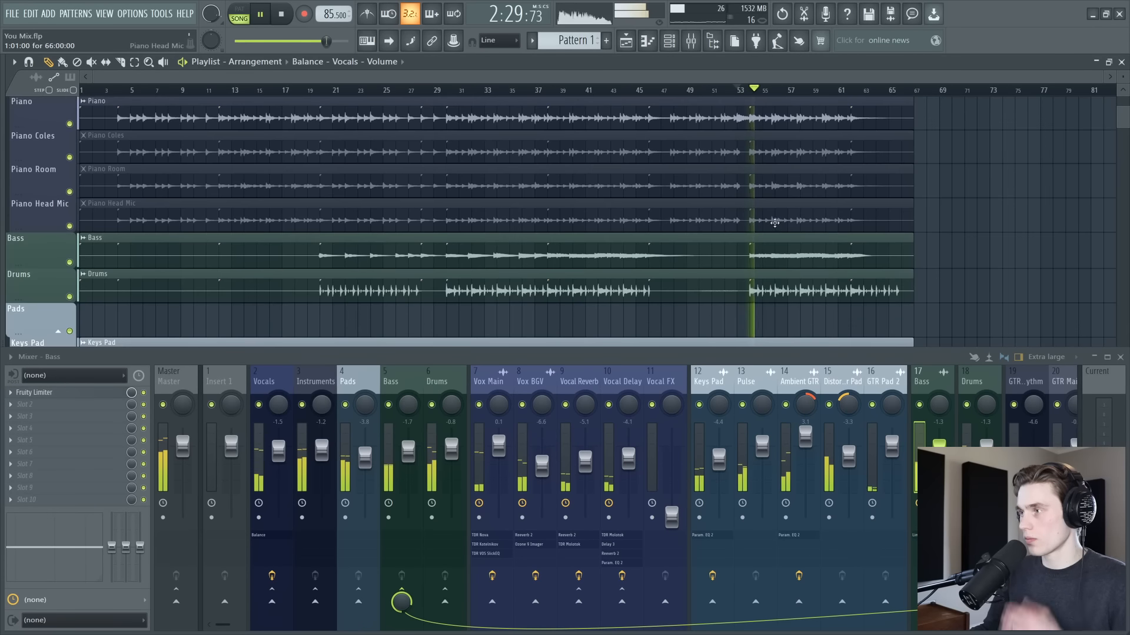
Listen to the full mix from about bar 54 while looking over the pad tracks and mixer channels.
{"action": "scroll", "coordinate": [775, 222], "scroll_direction": "down", "scroll_amount": 7}
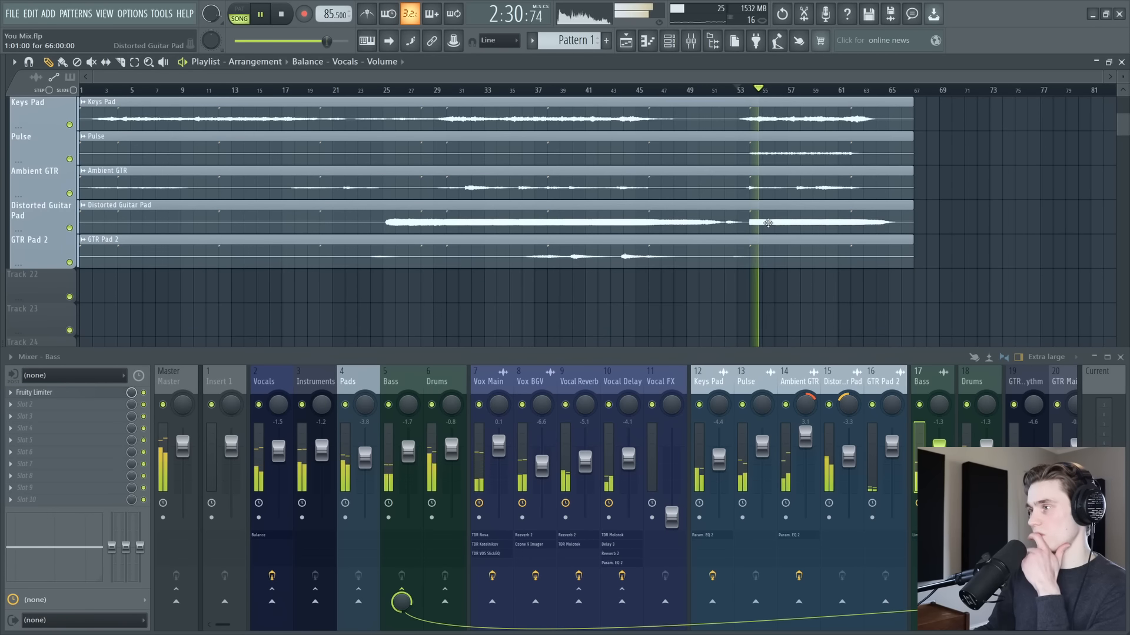
{"action": "scroll", "coordinate": [770, 226], "scroll_direction": "up", "scroll_amount": 4}
{"action": "scroll", "coordinate": [768, 229], "scroll_direction": "down", "scroll_amount": 1}
{"action": "scroll", "coordinate": [768, 229], "scroll_direction": "down", "scroll_amount": 1}
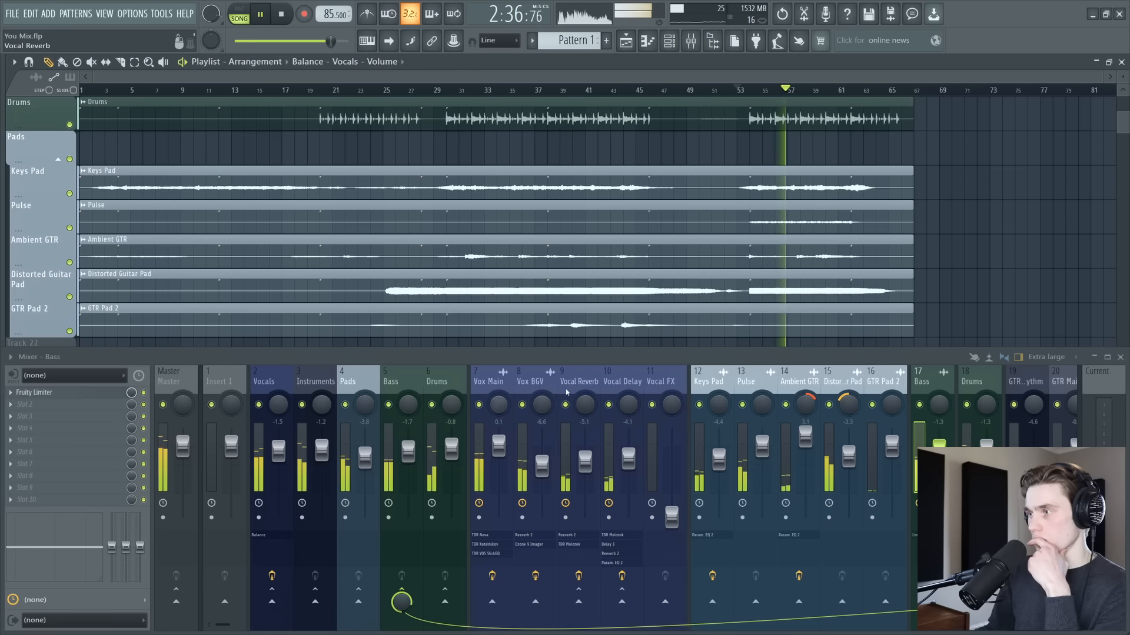
{"action": "scroll", "coordinate": [781, 381], "scroll_direction": "right", "scroll_amount": 3}
{"action": "scroll", "coordinate": [759, 380], "scroll_direction": "right", "scroll_amount": 3}
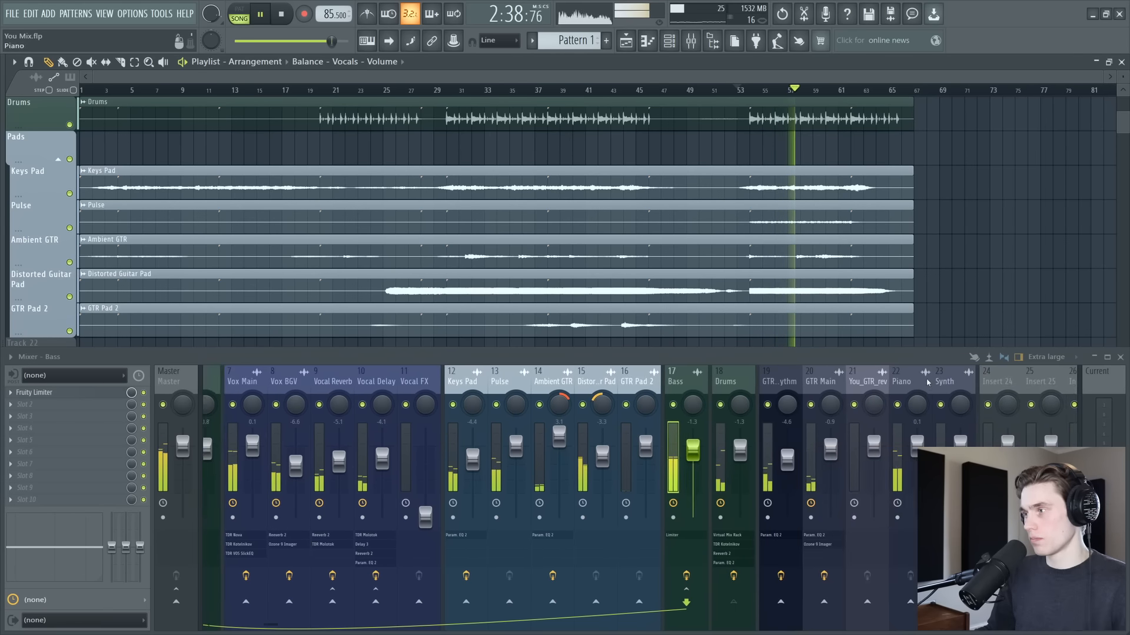
Solo the Piano channel during playback to check it against the mix, restore all channels, and stop playback.
{"action": "right_click", "coordinate": [884, 404]}
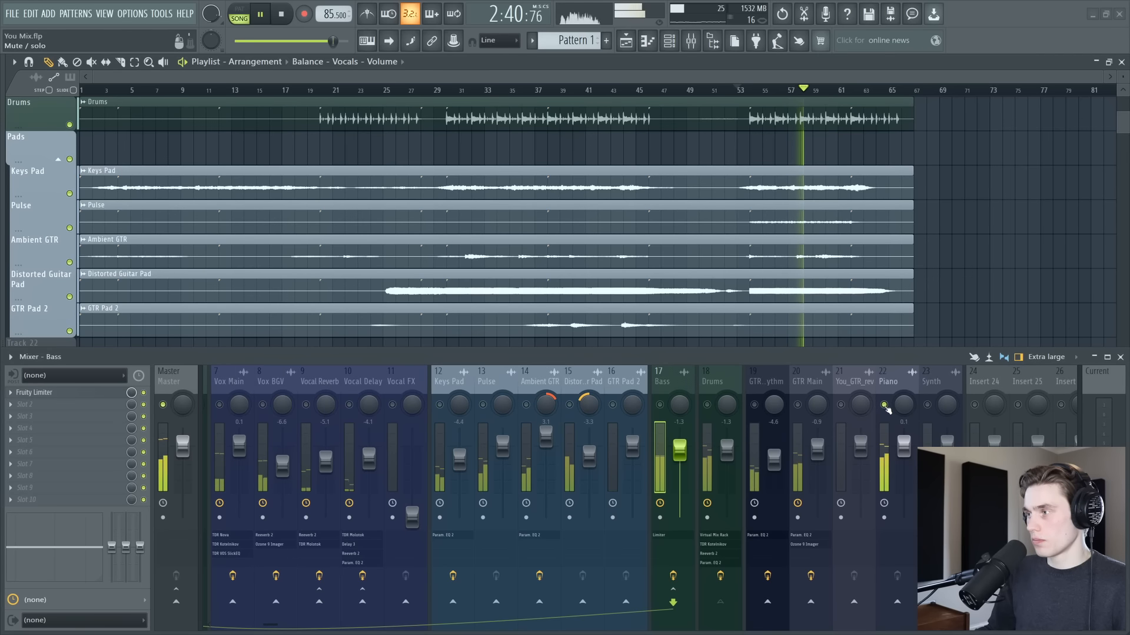
{"action": "right_click", "coordinate": [884, 405]}
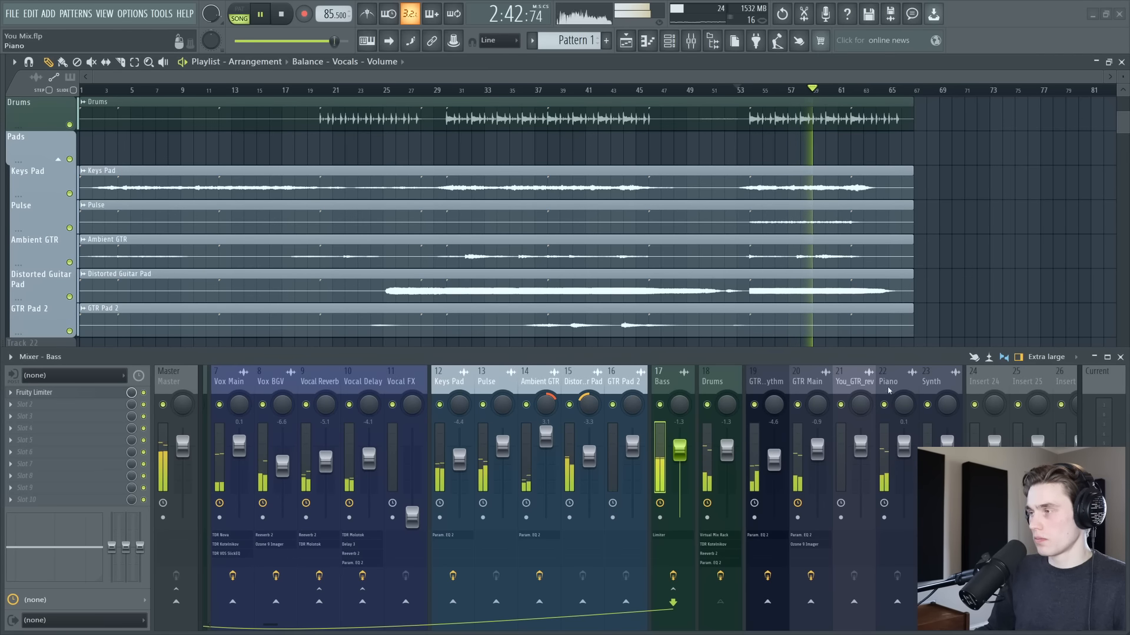
{"action": "scroll", "coordinate": [877, 200], "scroll_direction": "up", "scroll_amount": 2}
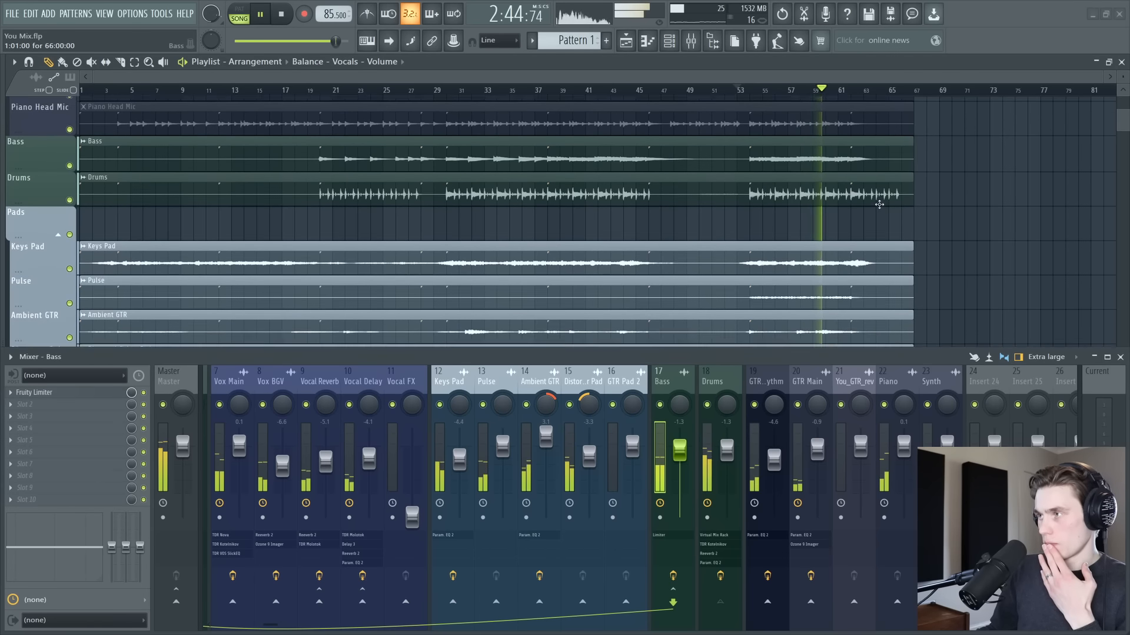
{"action": "scroll", "coordinate": [882, 209], "scroll_direction": "up", "scroll_amount": 2}
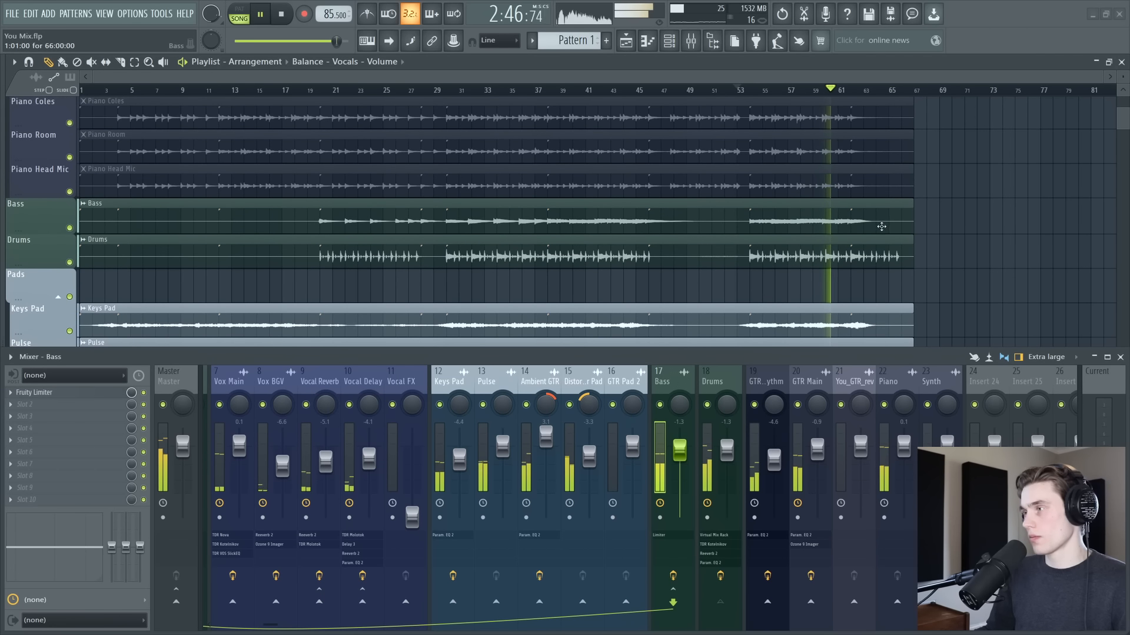
{"action": "key", "text": "space"}
{"action": "left_click", "coordinate": [894, 380]}
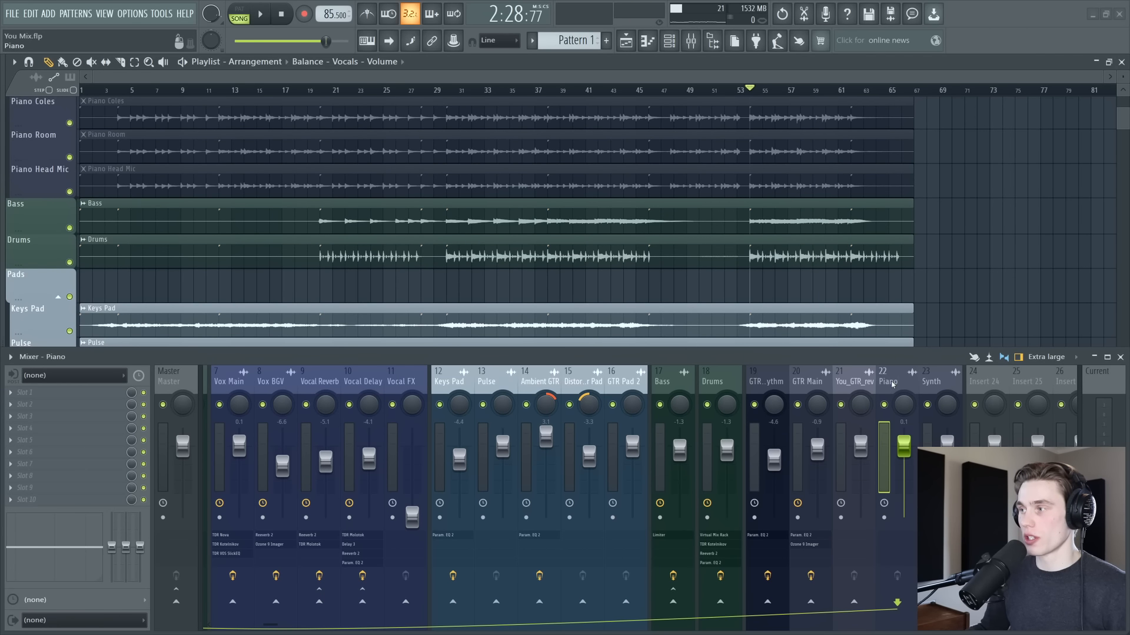
Insert Fruity Parametric EQ 2 on the Instruments bus channel.
{"action": "scroll", "coordinate": [766, 377], "scroll_direction": "up", "scroll_amount": 6}
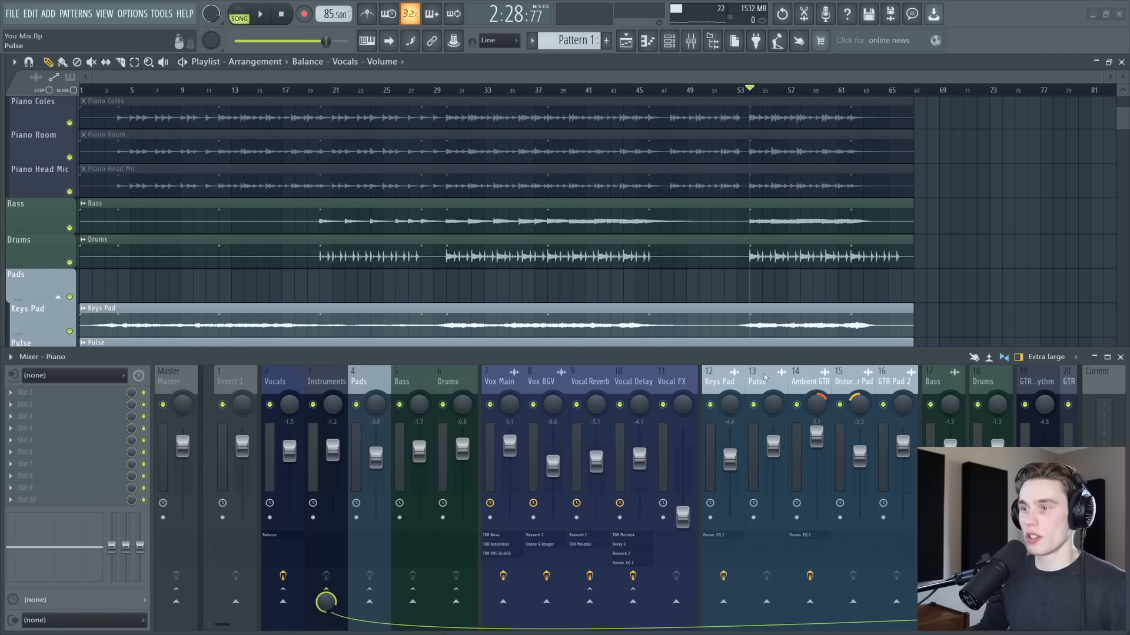
{"action": "left_click", "coordinate": [309, 384]}
{"action": "left_click", "coordinate": [51, 393]}
{"action": "left_click", "coordinate": [207, 396]}
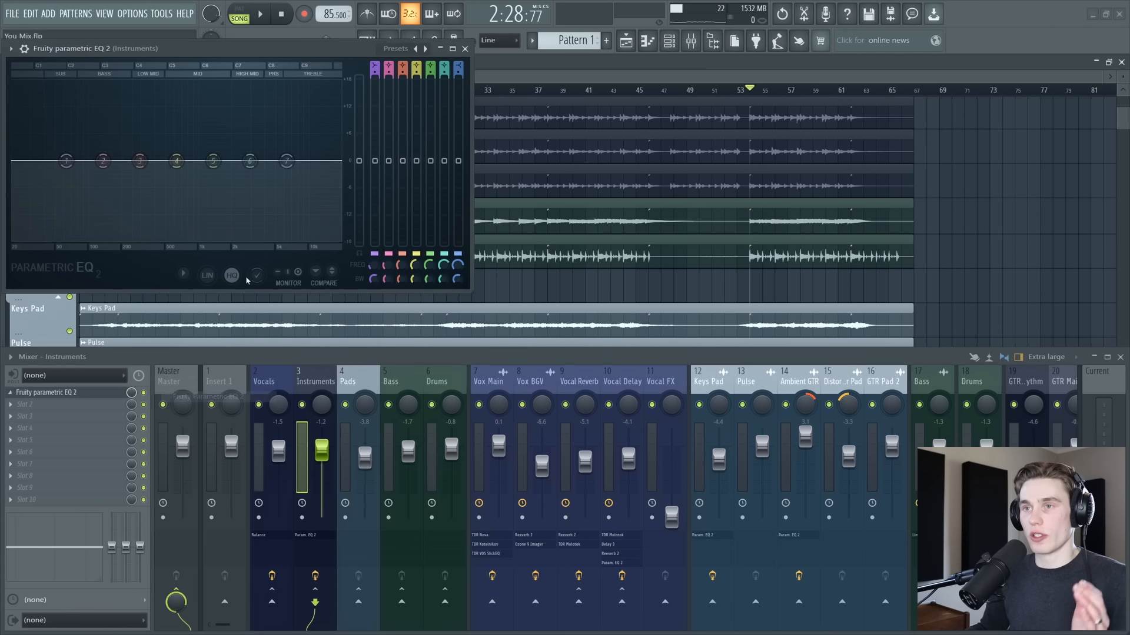
Make EQ band 1 a high-pass filter with Steep 4 order and pull band 2 down slightly.
{"action": "right_click", "coordinate": [67, 161]}
{"action": "mouse_move", "coordinate": [89, 202]}
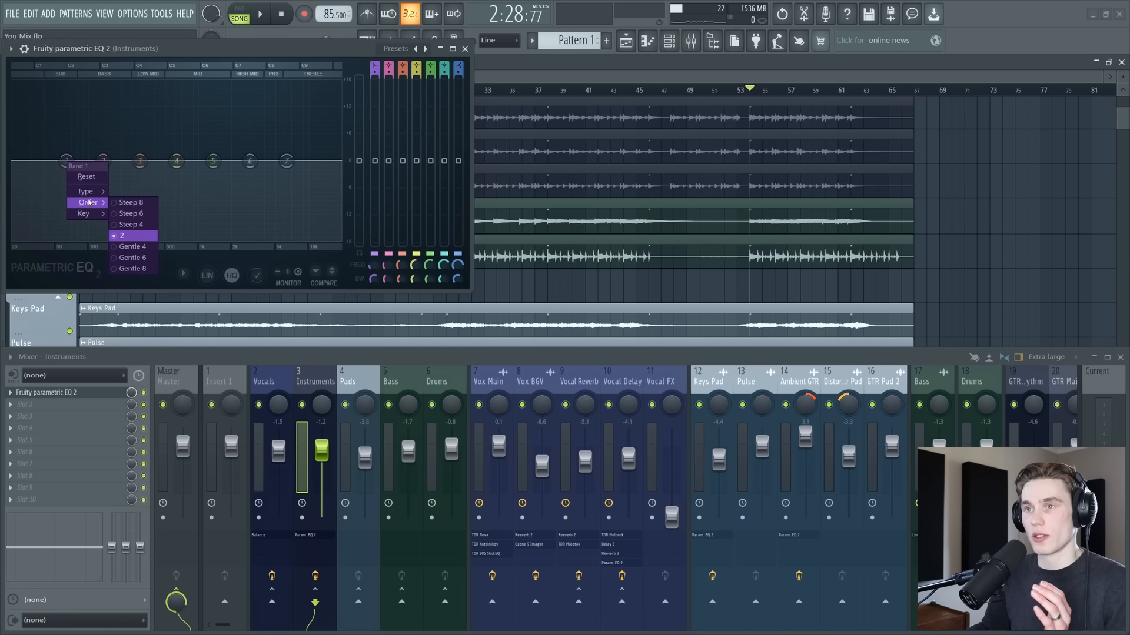
{"action": "left_click", "coordinate": [130, 225]}
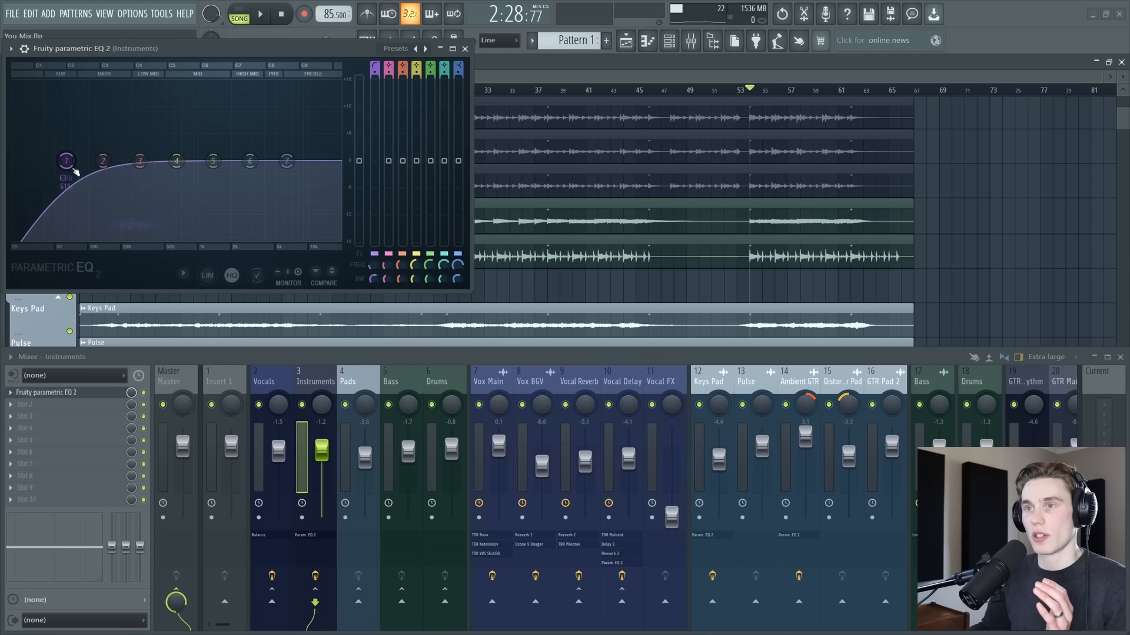
{"action": "left_click_drag", "start_coordinate": [103, 160], "coordinate": [101, 172]}
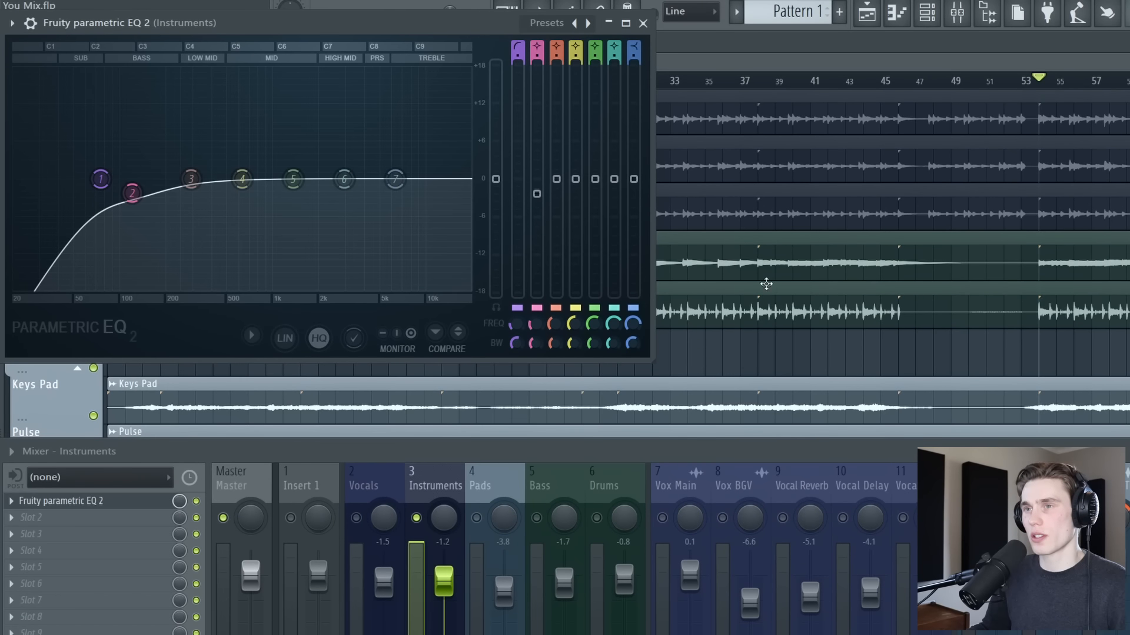
Move the high-pass cutoff up just past band 2 during playback and raise the EQ's overall level slightly.
{"action": "key", "text": "space"}
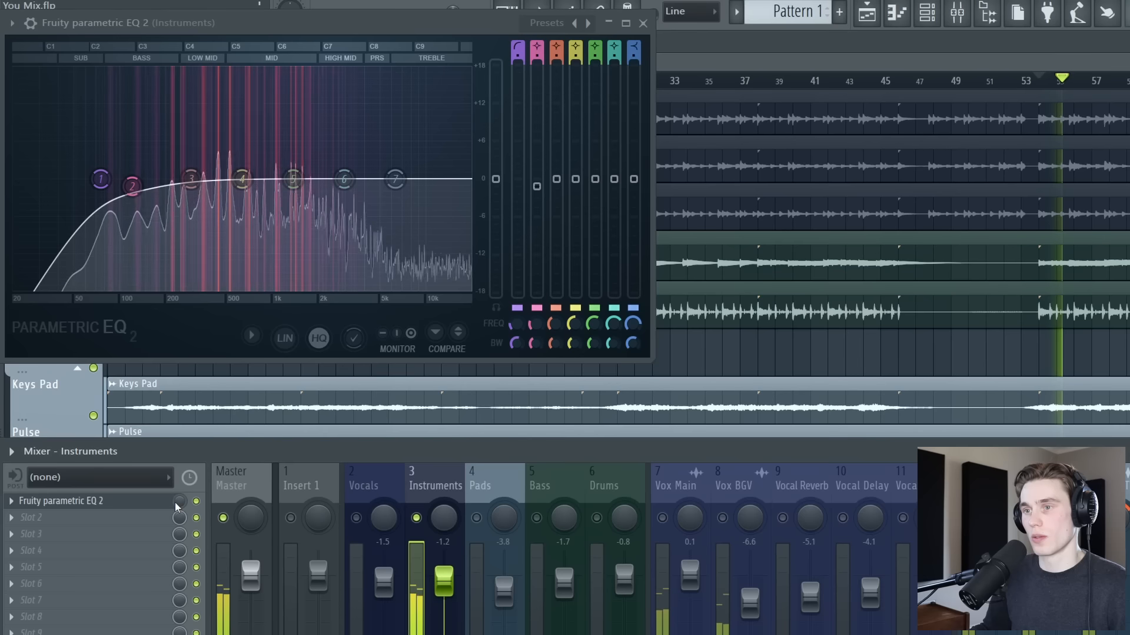
{"action": "left_click_drag", "start_coordinate": [100, 179], "coordinate": [143, 179]}
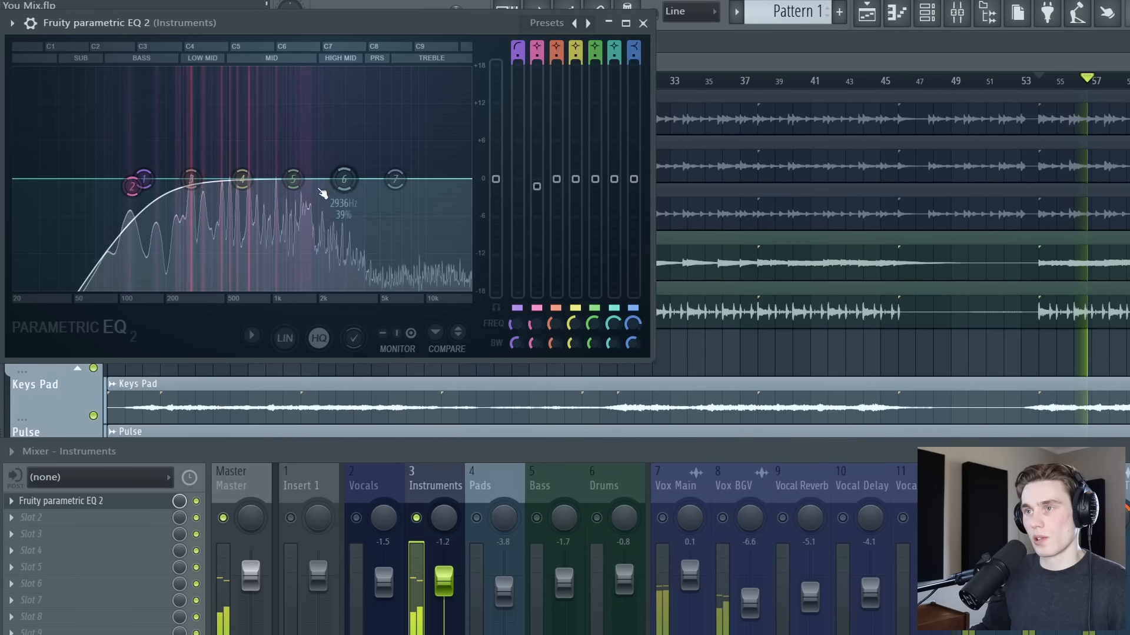
{"action": "key", "text": "space"}
{"action": "scroll", "coordinate": [309, 233], "scroll_direction": "up", "scroll_amount": 2}
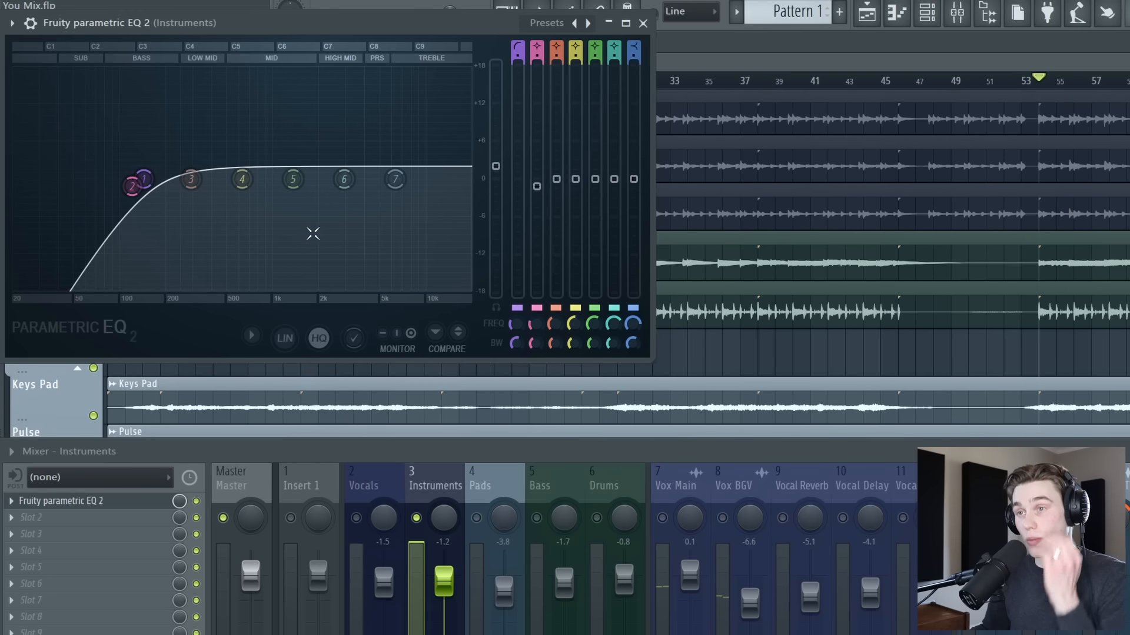
{"action": "key", "text": "space"}
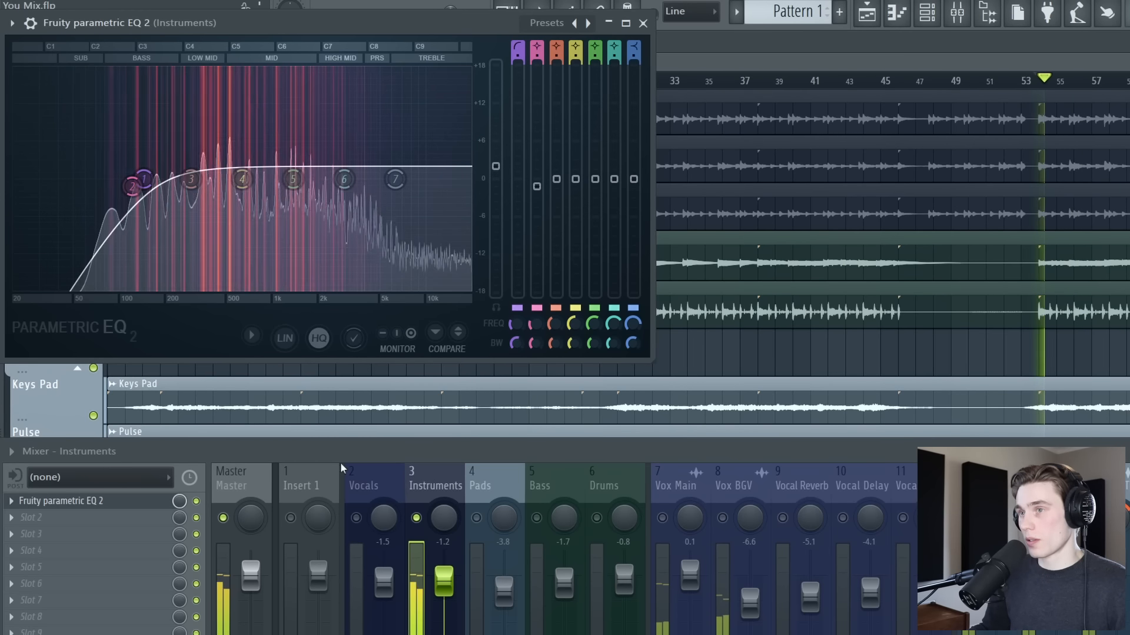
{"action": "scroll", "coordinate": [330, 253], "scroll_direction": "down", "scroll_amount": 1}
Compare the Instruments bus with the EQ bypassed and active during playback.
{"action": "left_click", "coordinate": [197, 502]}
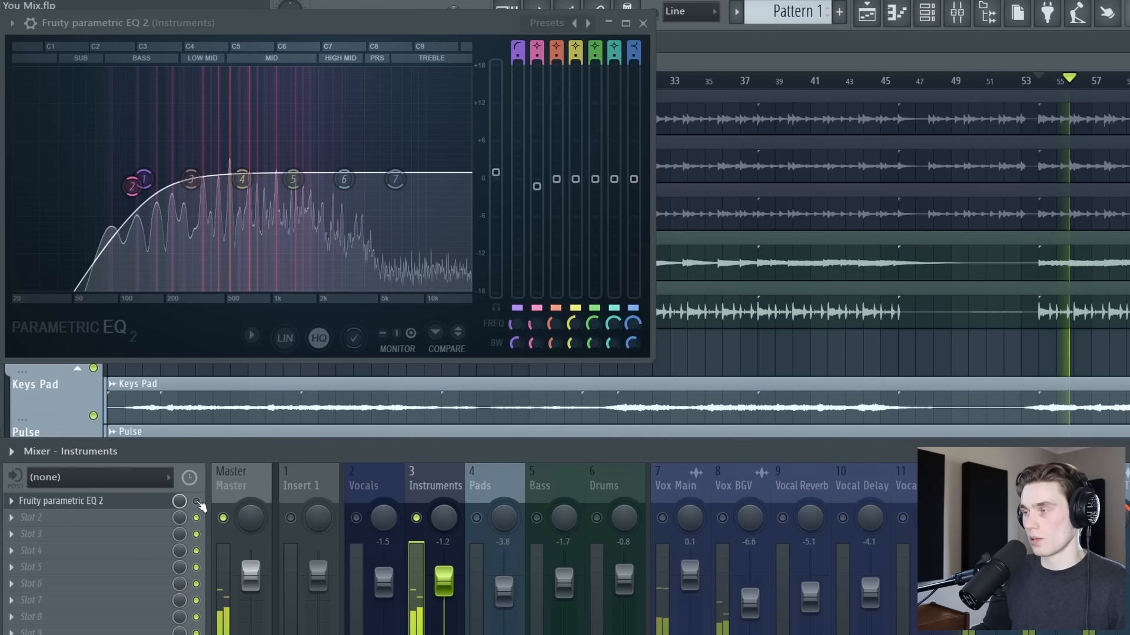
{"action": "left_click", "coordinate": [197, 502]}
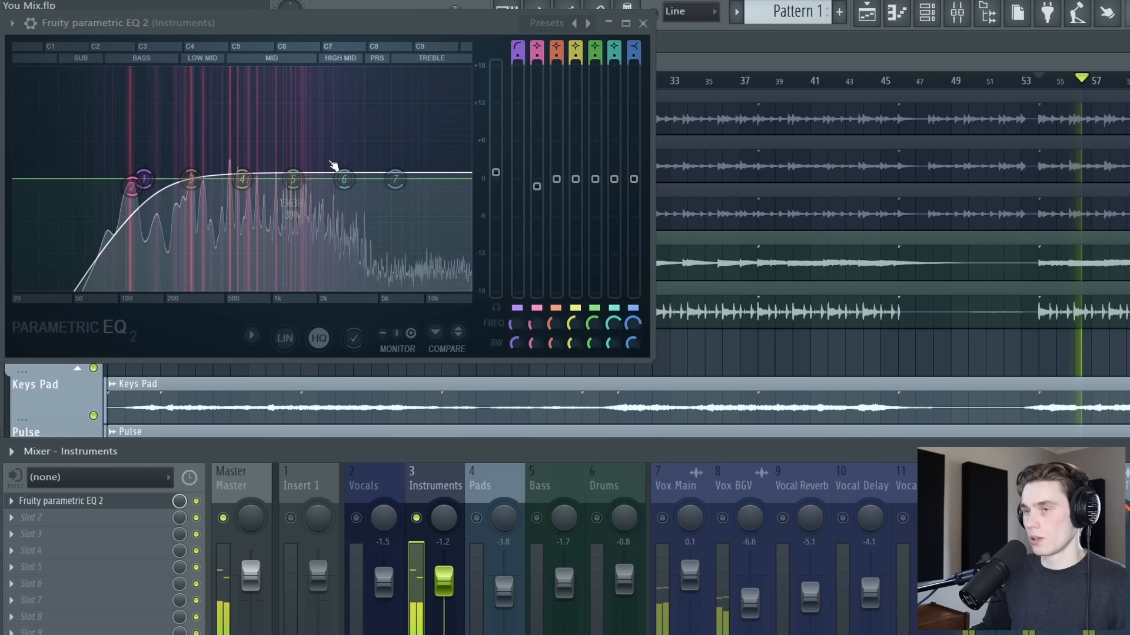
{"action": "key", "text": "space"}
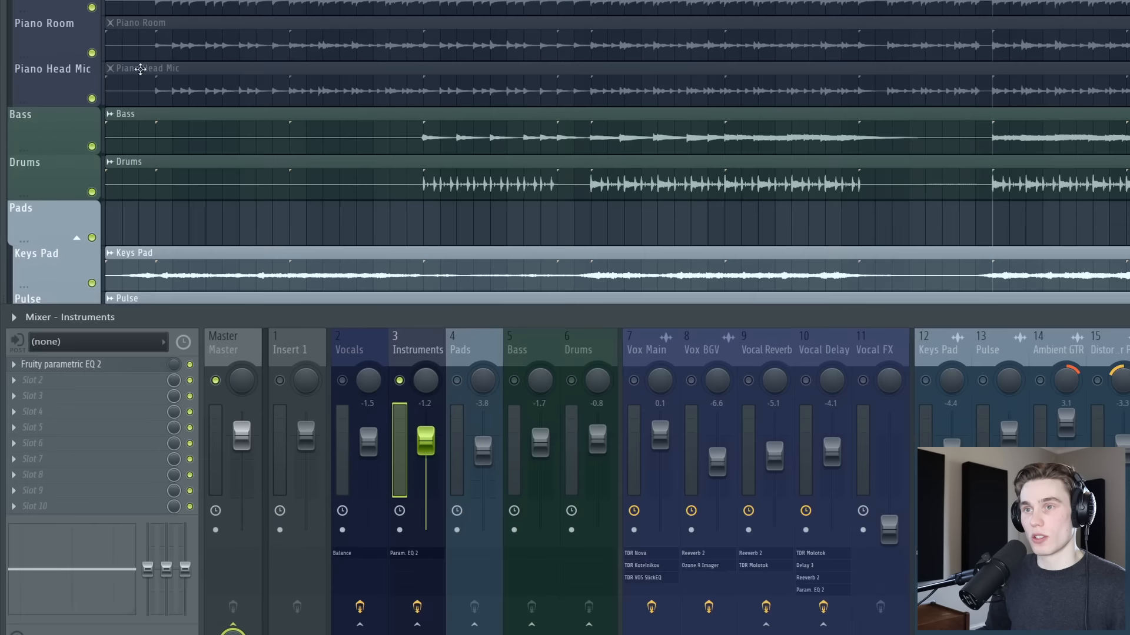
Create an automation clip for the Instruments EQ's mix level and place it on the Instruments playlist track.
{"action": "scroll", "coordinate": [72, 216], "scroll_direction": "up", "scroll_amount": 9}
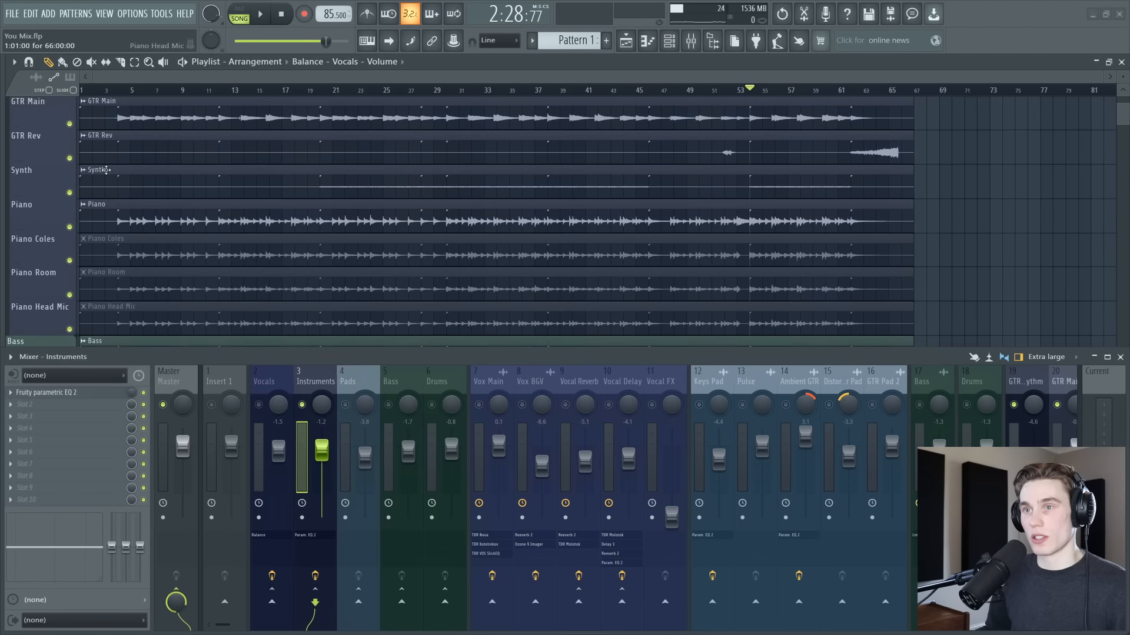
{"action": "right_click", "coordinate": [133, 390]}
{"action": "left_click", "coordinate": [177, 484]}
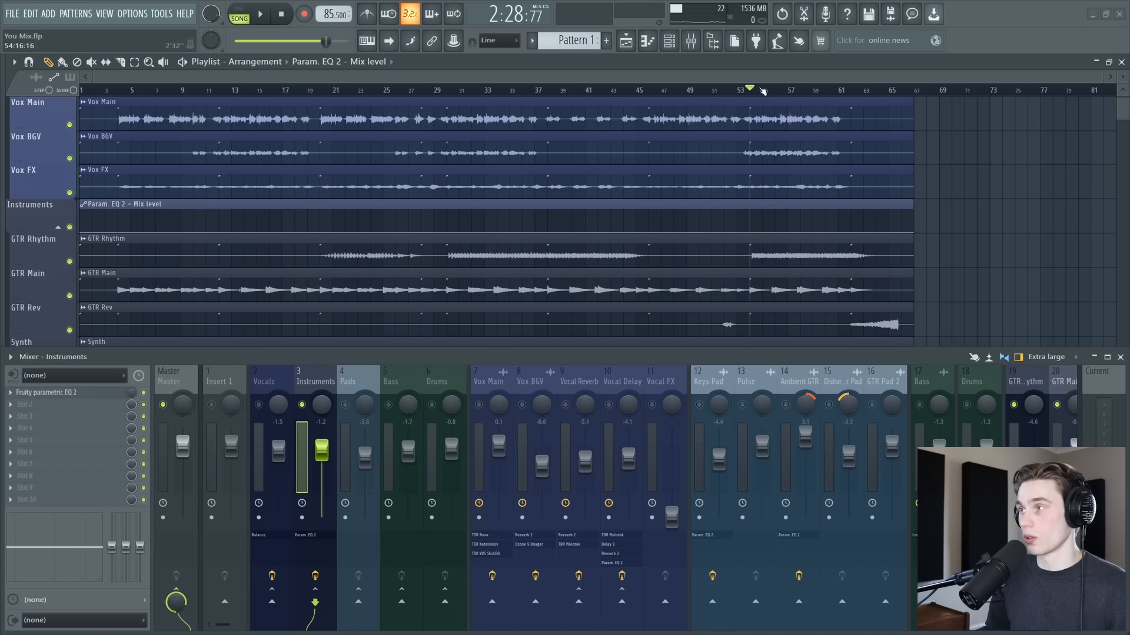
Shape the EQ mix level automation to rise to full at bar 54, hold until about bar 63, and fall away.
{"action": "scroll", "coordinate": [753, 91], "scroll_direction": "up", "scroll_amount": 6}
{"action": "scroll", "coordinate": [758, 234], "scroll_direction": "up", "scroll_amount": 3}
{"action": "right_click", "coordinate": [753, 230]}
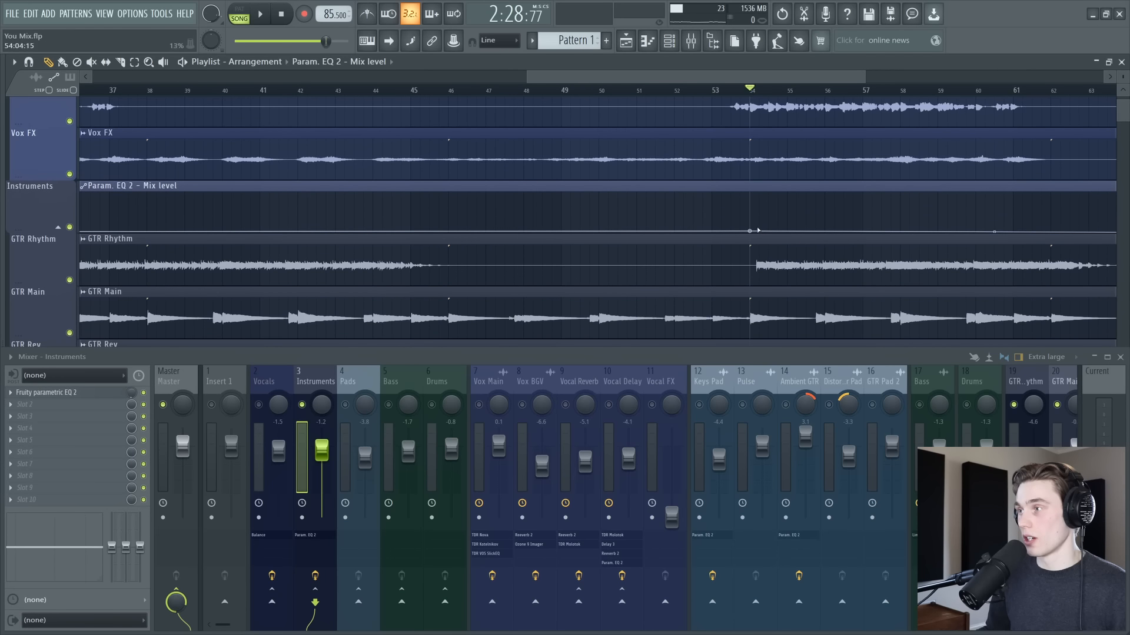
{"action": "left_click_drag", "start_coordinate": [758, 230], "coordinate": [759, 193]}
{"action": "scroll", "coordinate": [802, 90], "scroll_direction": "down", "scroll_amount": 1}
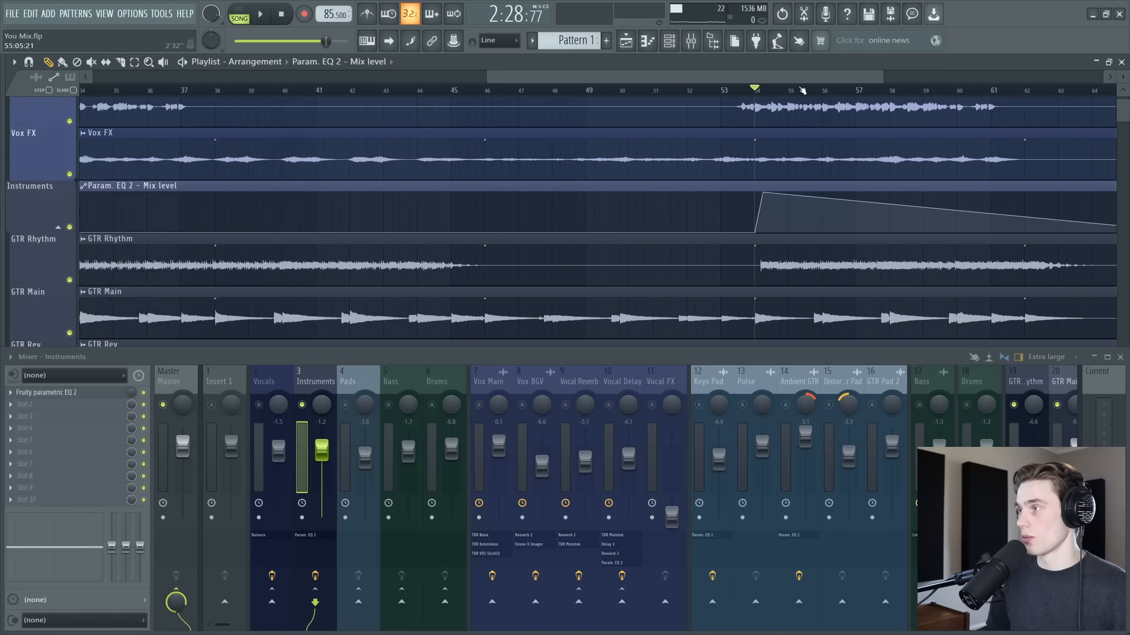
{"action": "scroll", "coordinate": [802, 90], "scroll_direction": "down", "scroll_amount": 3}
{"action": "right_click", "coordinate": [962, 230]}
{"action": "left_click_drag", "start_coordinate": [962, 229], "coordinate": [966, 162]}
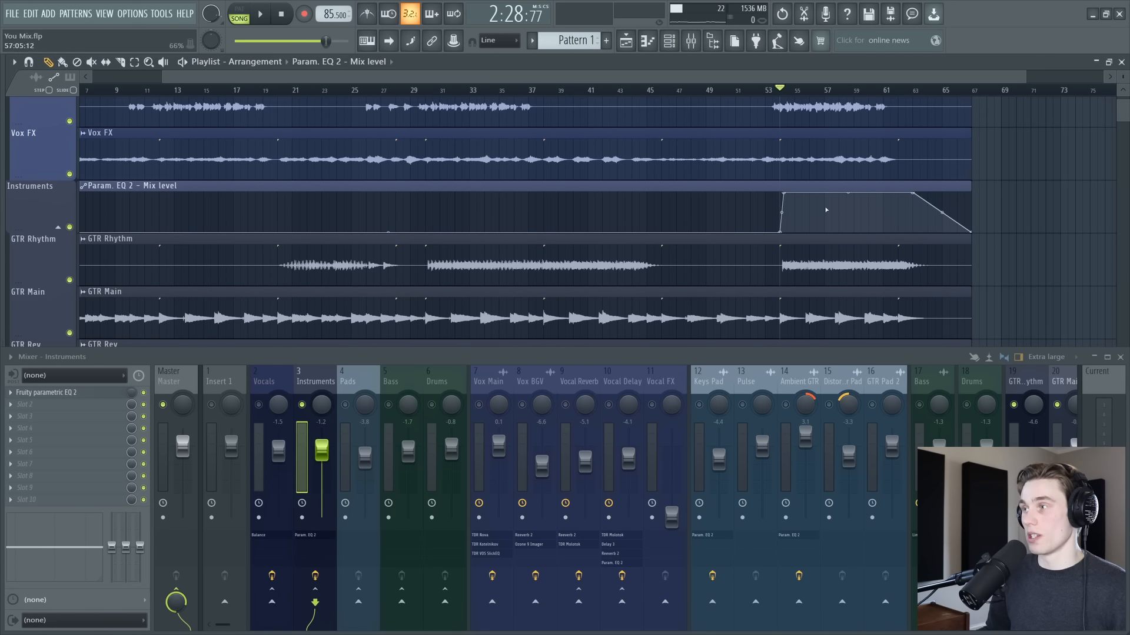
Play from about bar 53 and solo the Instruments bus to check the EQ automation, then listen in the full mix.
{"action": "scroll", "coordinate": [824, 226], "scroll_direction": "down", "scroll_amount": 2}
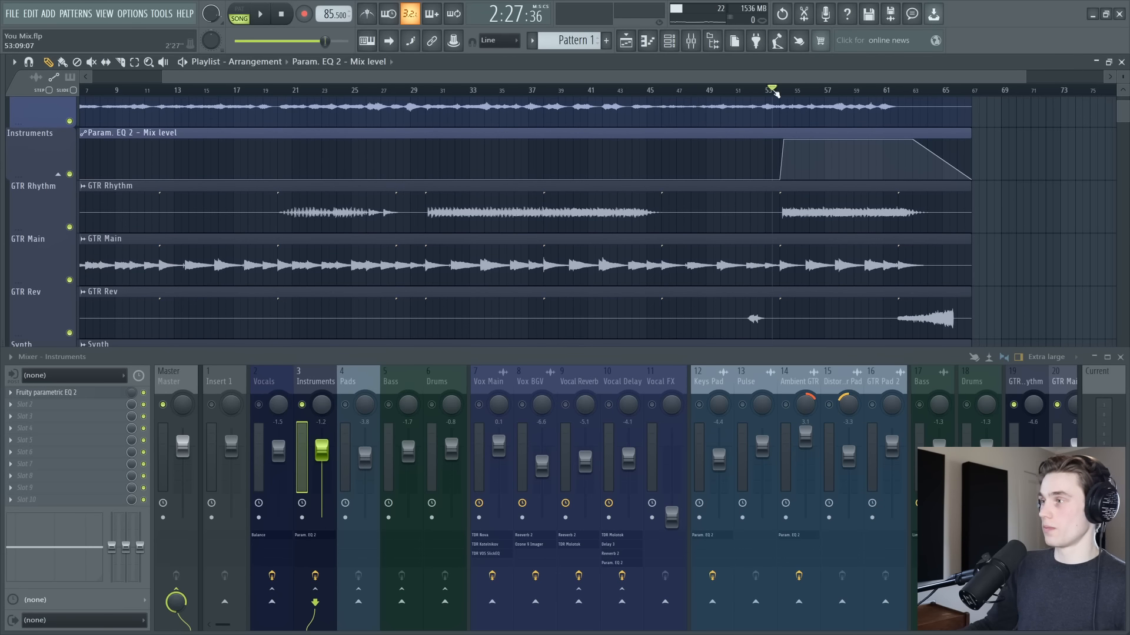
{"action": "key", "text": "space"}
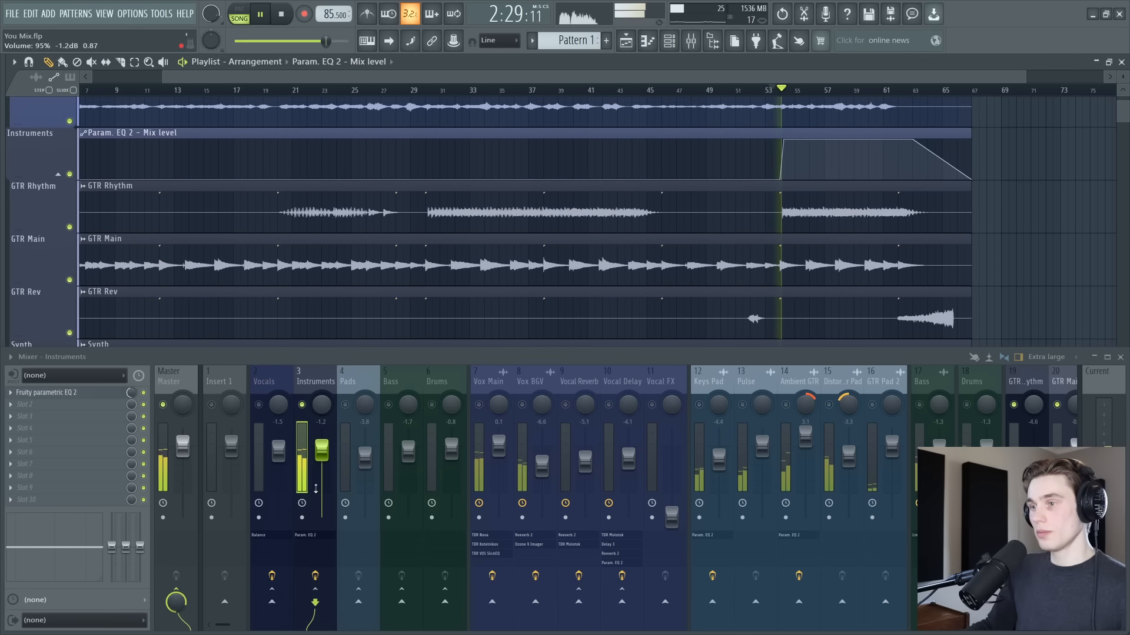
{"action": "right_click", "coordinate": [304, 405]}
{"action": "key", "text": "space"}
{"action": "key", "text": "space"}
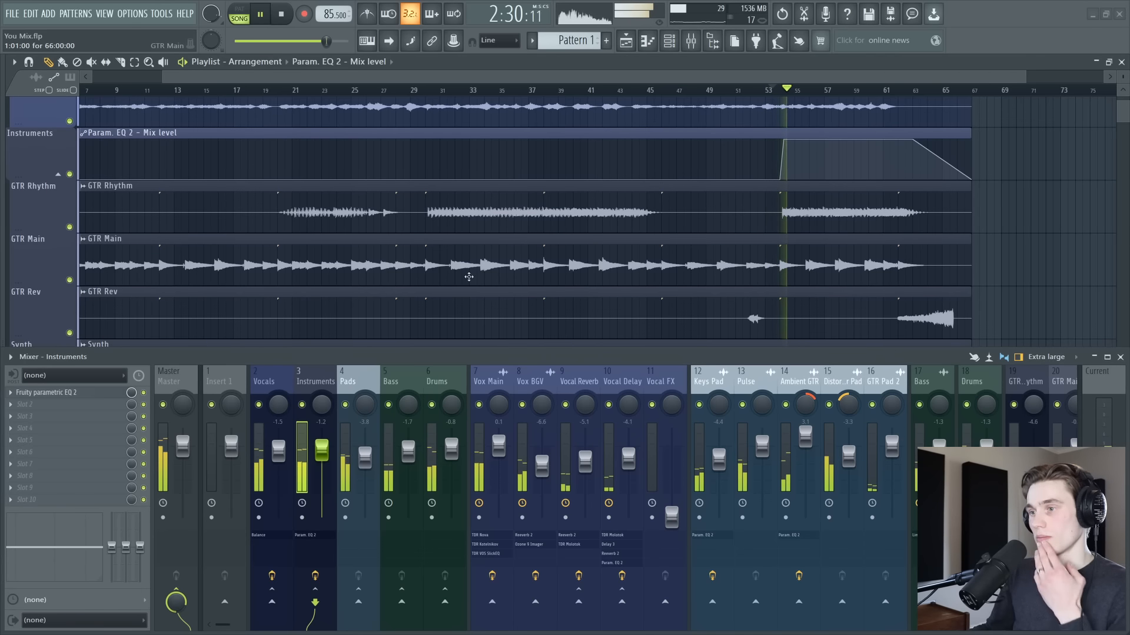
Shift both points of the EQ mix level ramp slightly earlier so it reaches full level just before bar 54.
{"action": "scroll", "coordinate": [692, 148], "scroll_direction": "up", "scroll_amount": 5}
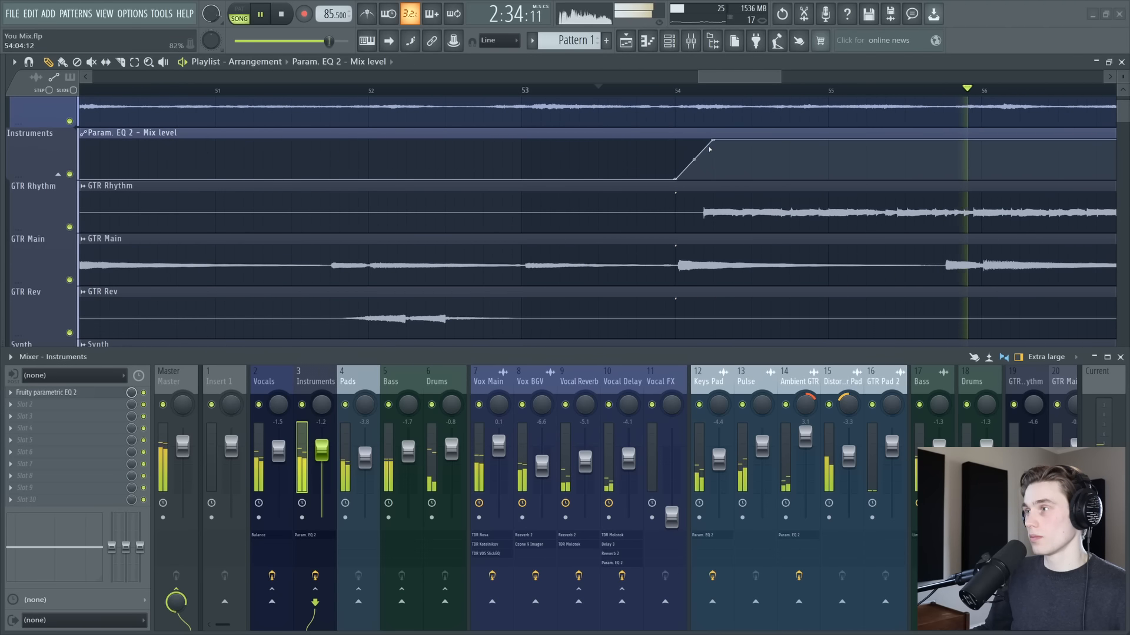
{"action": "left_click_drag", "start_coordinate": [712, 140], "coordinate": [661, 120]}
{"action": "left_click_drag", "start_coordinate": [675, 179], "coordinate": [647, 180]}
{"action": "scroll", "coordinate": [669, 92], "scroll_direction": "down", "scroll_amount": 3}
{"action": "scroll", "coordinate": [673, 92], "scroll_direction": "down", "scroll_amount": 3}
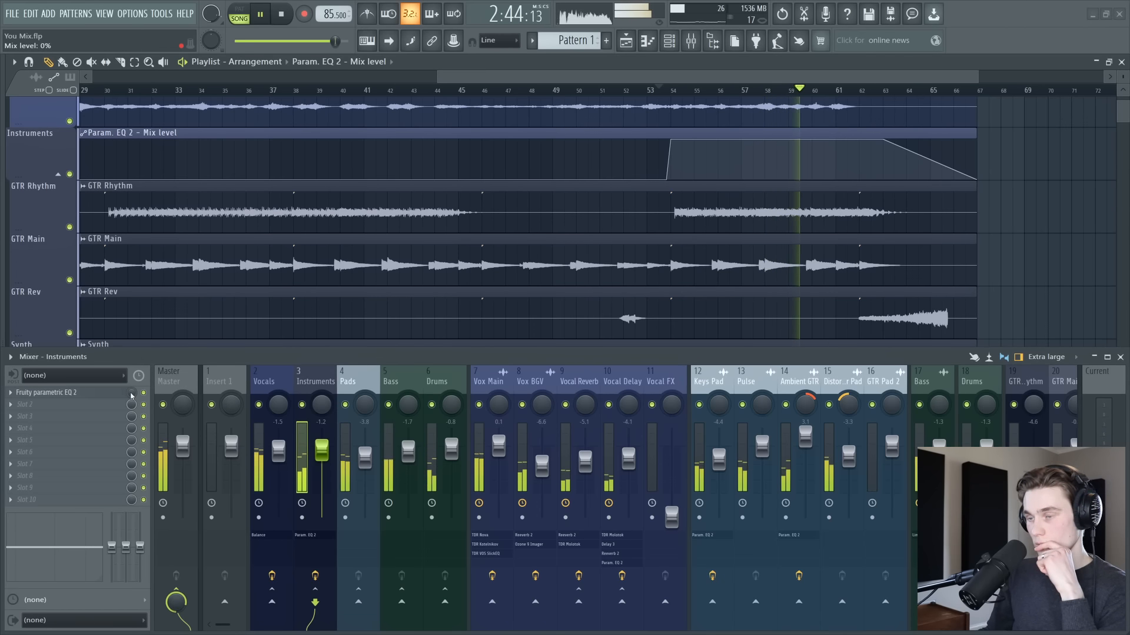
Listen to the Distorted Guitar Pad track soloed from about bar 31, then restore the other tracks.
{"action": "scroll", "coordinate": [800, 93], "scroll_direction": "down", "scroll_amount": 3}
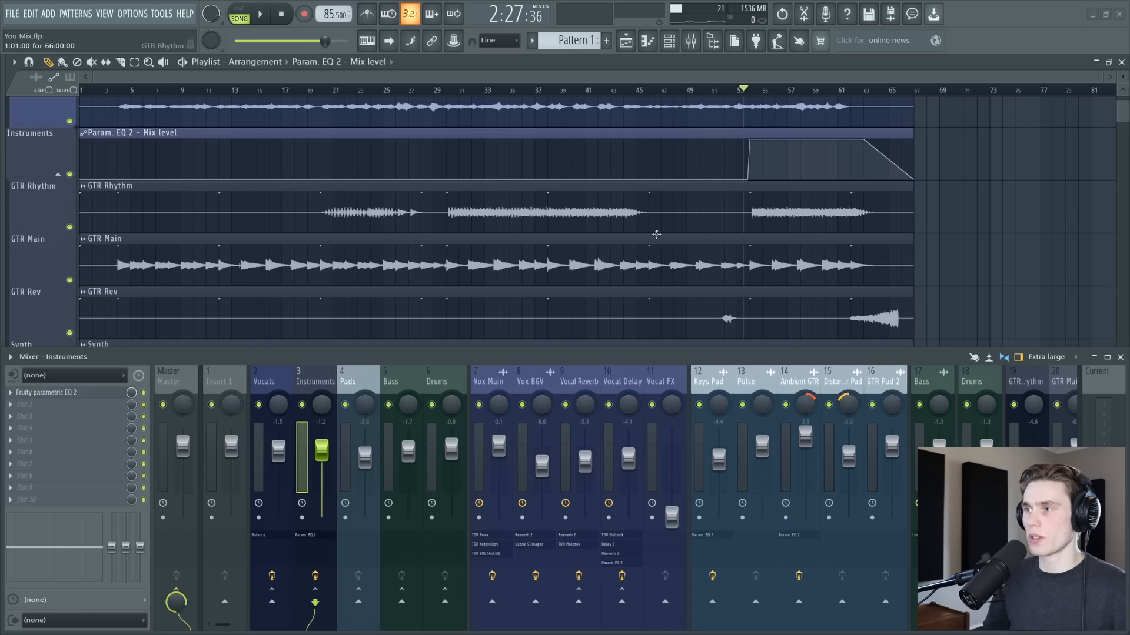
{"action": "scroll", "coordinate": [477, 188], "scroll_direction": "down", "scroll_amount": 10}
{"action": "scroll", "coordinate": [477, 183], "scroll_direction": "down", "scroll_amount": 4}
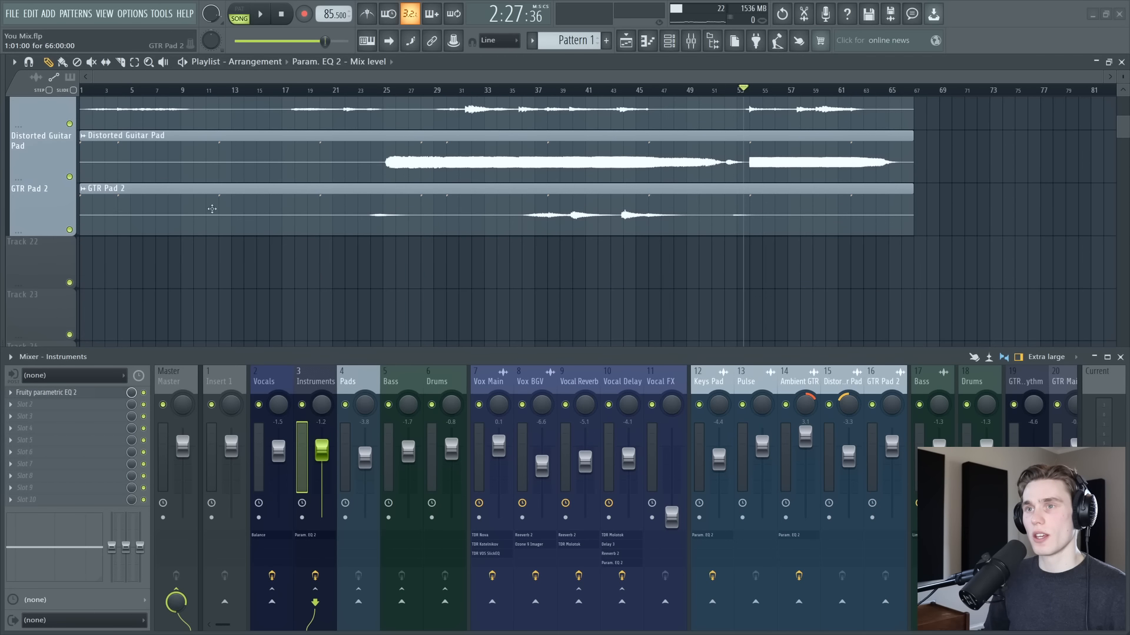
{"action": "left_click", "coordinate": [457, 91]}
{"action": "scroll", "coordinate": [465, 91], "scroll_direction": "up", "scroll_amount": 4}
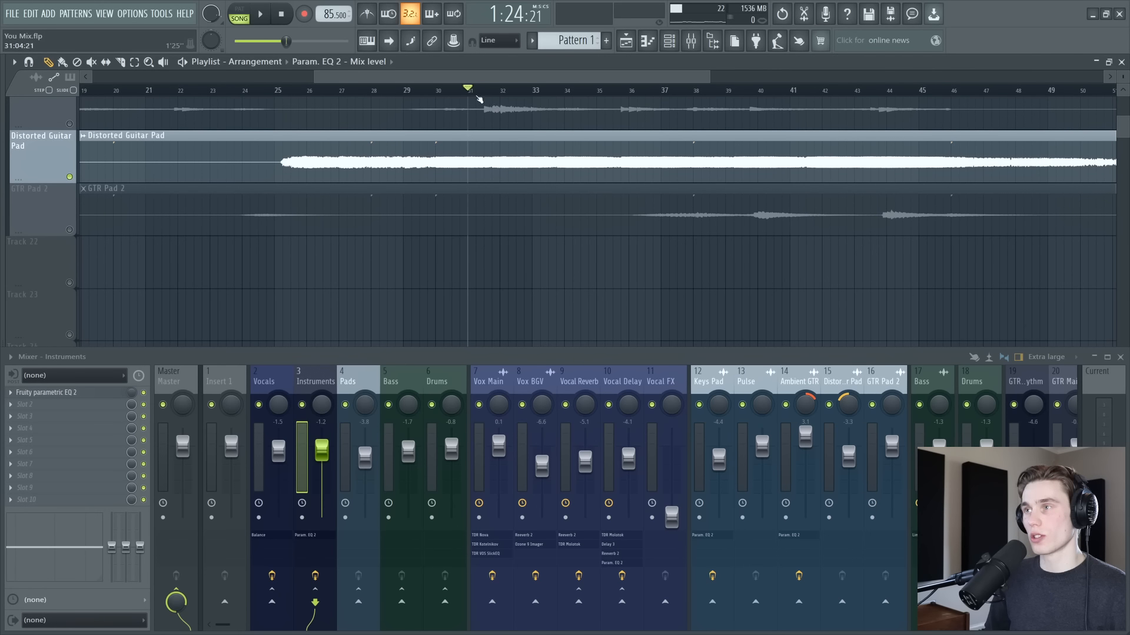
{"action": "key", "text": "space"}
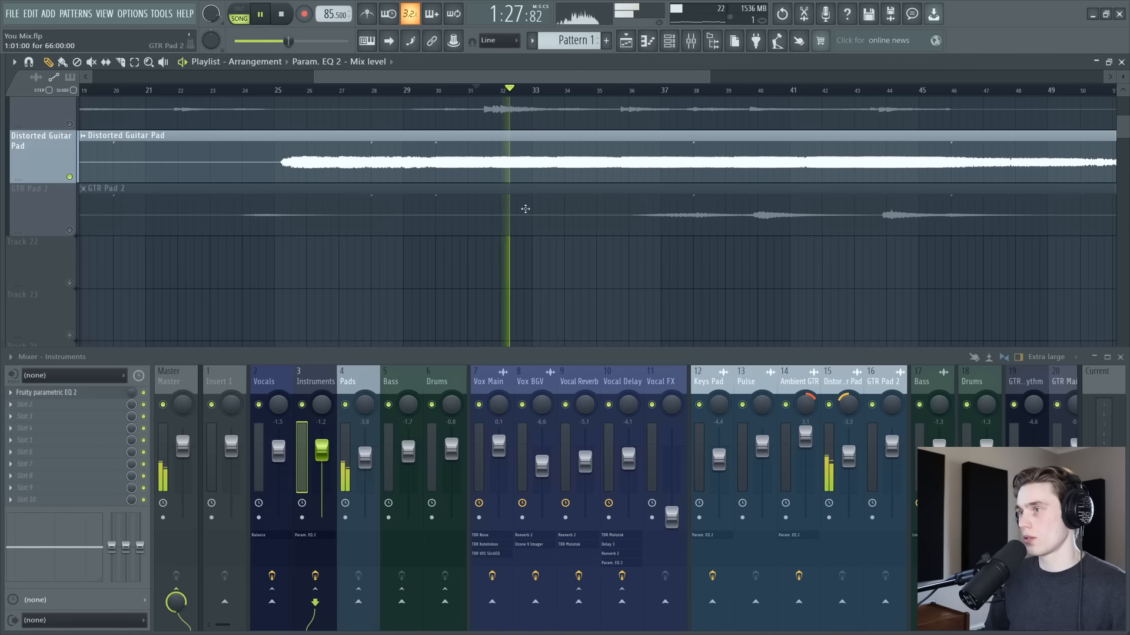
{"action": "key", "text": "space"}
{"action": "right_click", "coordinate": [70, 177]}
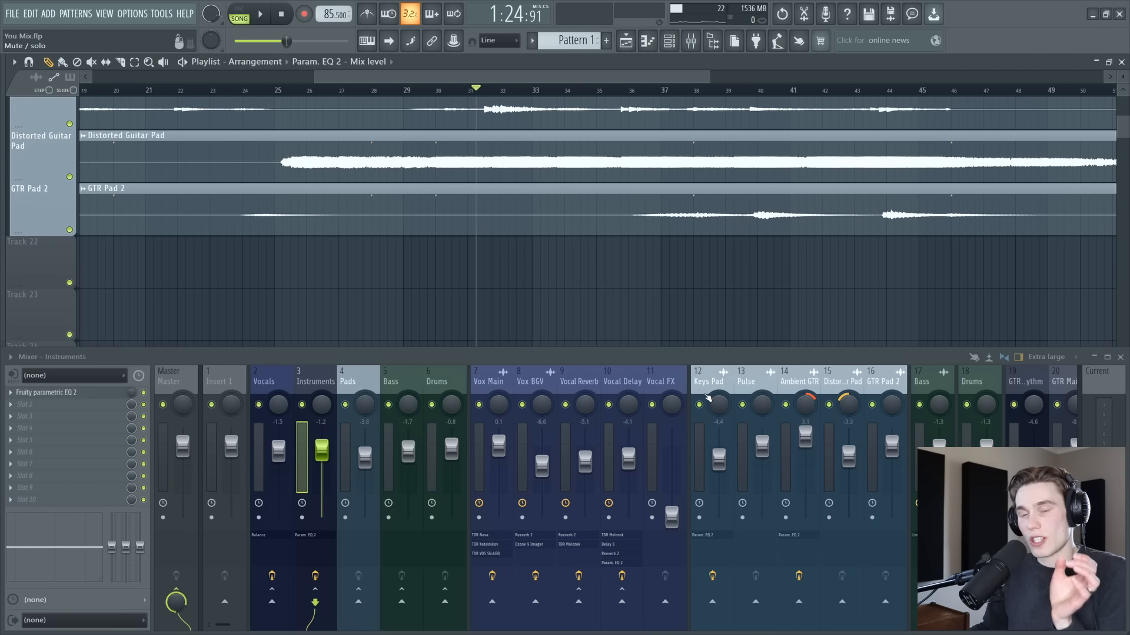
Set the Distorted Guitar Pad channel's panning to 47% left while the full mix plays.
{"action": "left_click", "coordinate": [847, 406]}
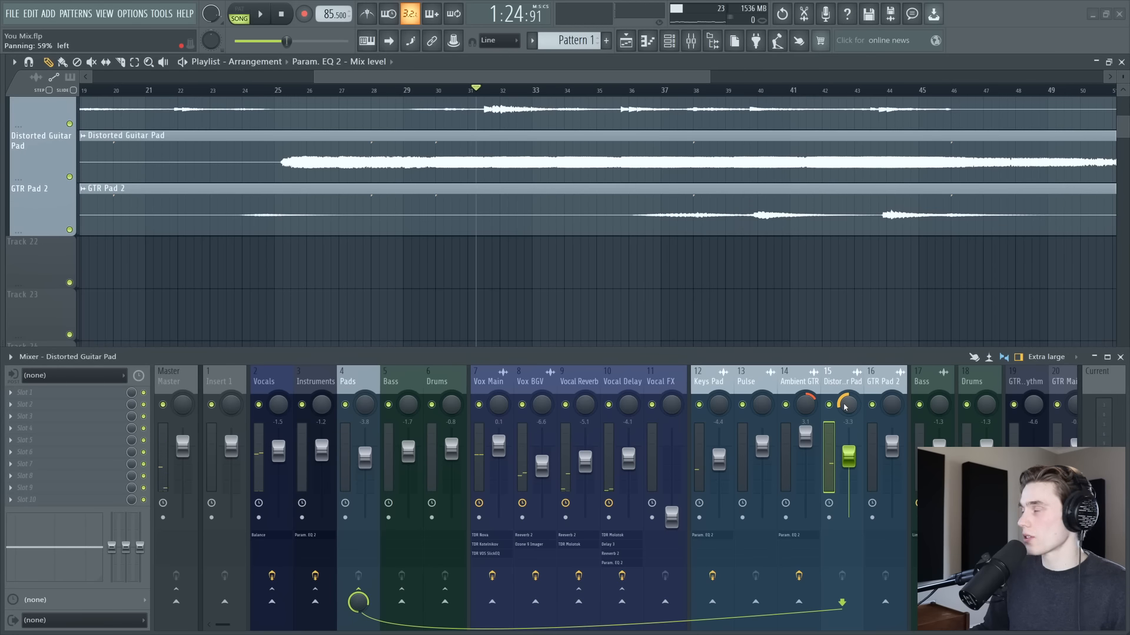
{"action": "key", "text": "space"}
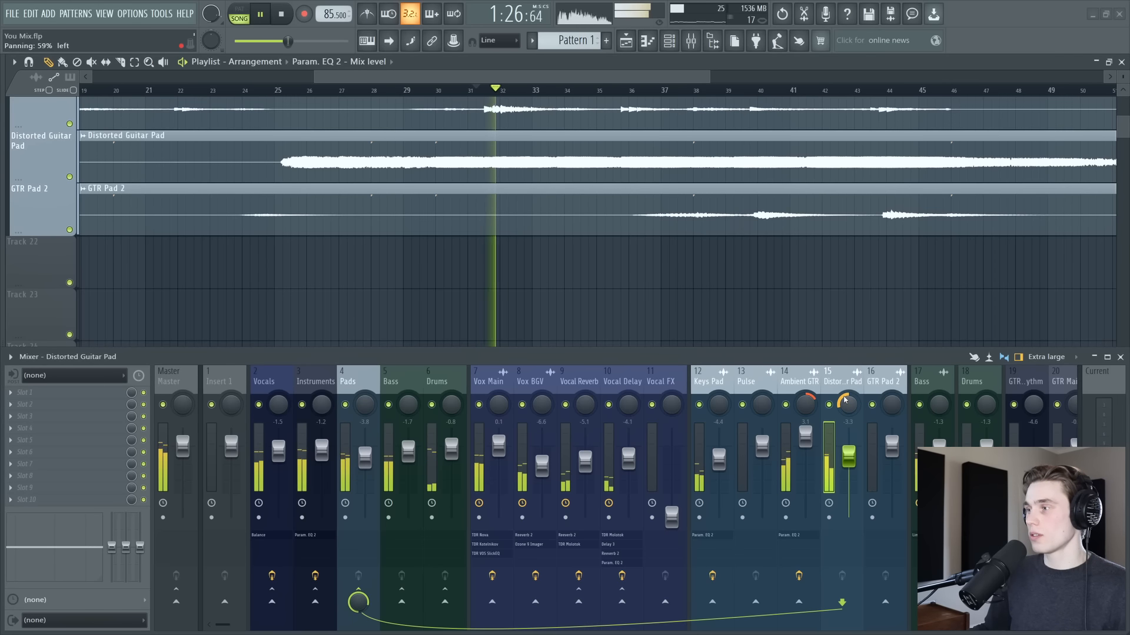
{"action": "left_click_drag", "start_coordinate": [844, 399], "coordinate": [838, 419]}
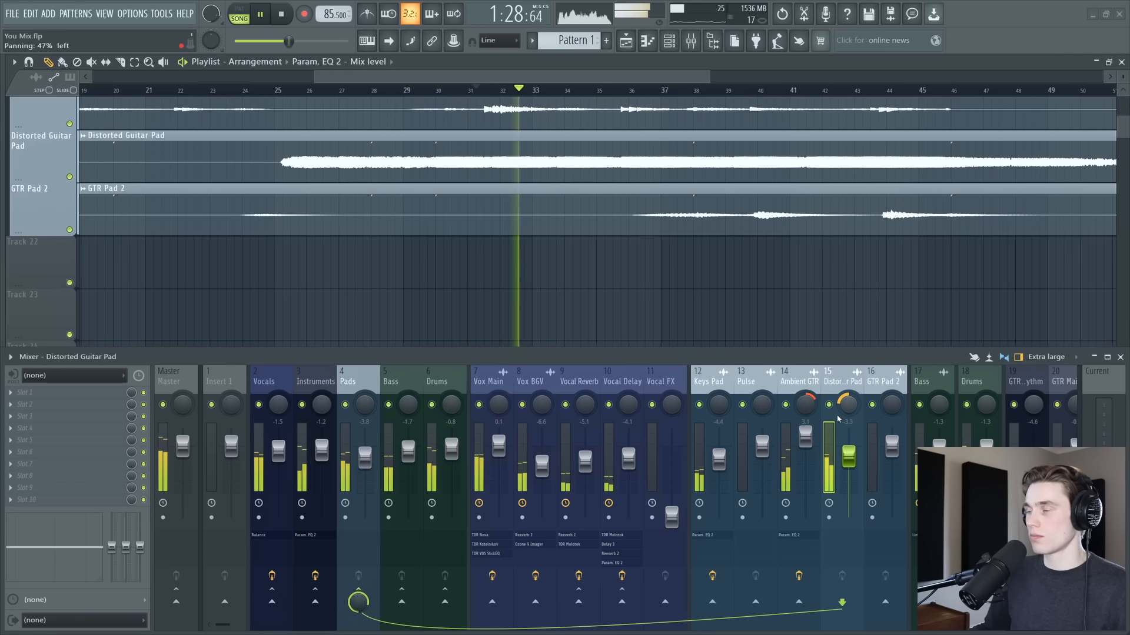
Return to the start of the arrangement and set the playback position at about bar 3.
{"action": "scroll", "coordinate": [610, 95], "scroll_direction": "down", "scroll_amount": 1}
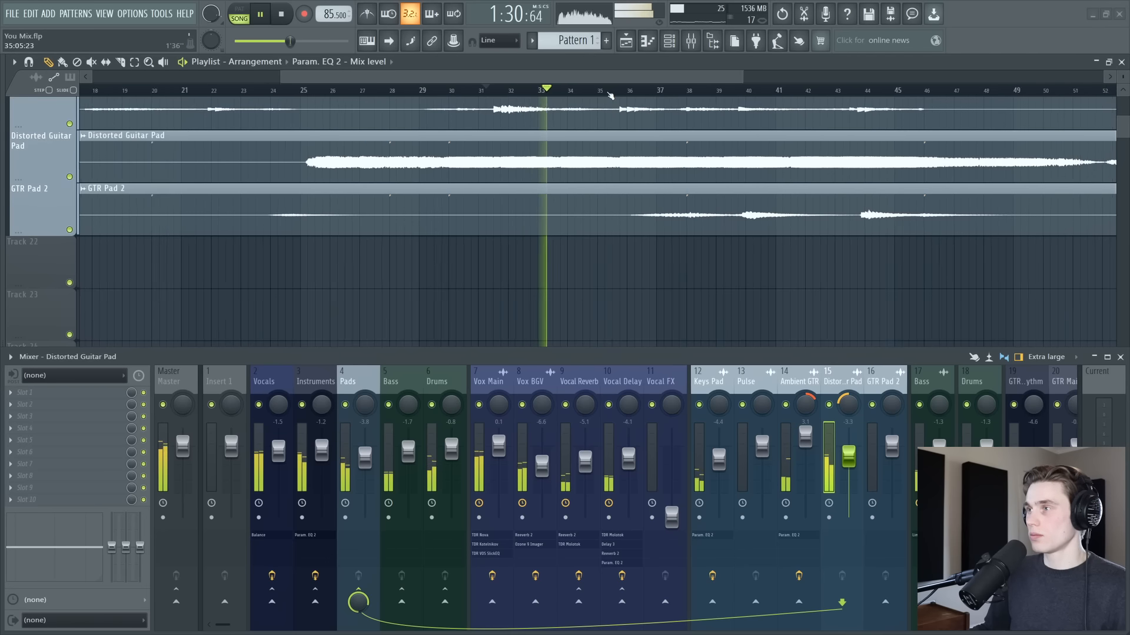
{"action": "scroll", "coordinate": [610, 96], "scroll_direction": "down", "scroll_amount": 3}
{"action": "scroll", "coordinate": [627, 146], "scroll_direction": "up", "scroll_amount": 8}
{"action": "scroll", "coordinate": [619, 151], "scroll_direction": "down", "scroll_amount": 6}
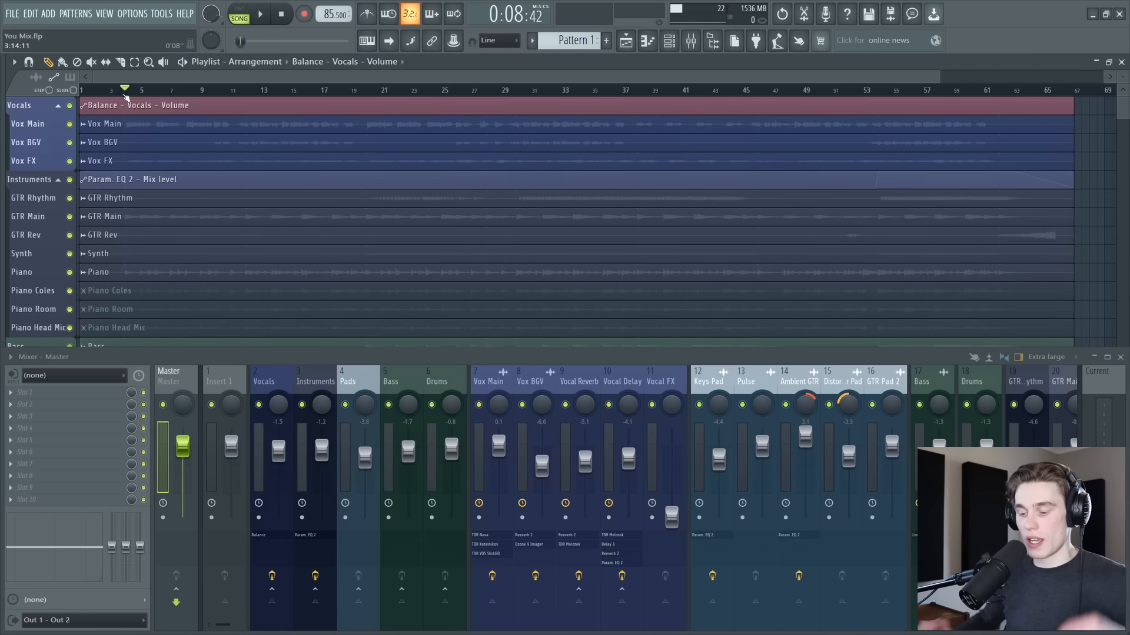
{"action": "left_click", "coordinate": [117, 90]}
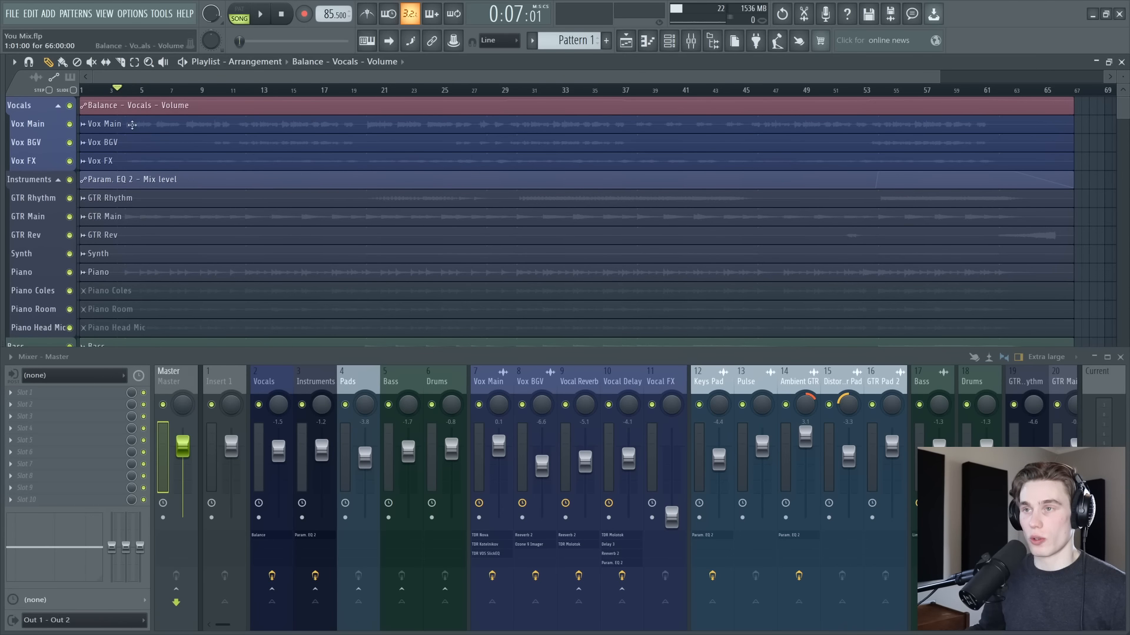
Load Fruity Parametric EQ 2 in the Master channel's first effect slot, place its window over the playlist, and set playback to about bar 4.
{"action": "left_click", "coordinate": [67, 393]}
{"action": "left_click", "coordinate": [212, 397]}
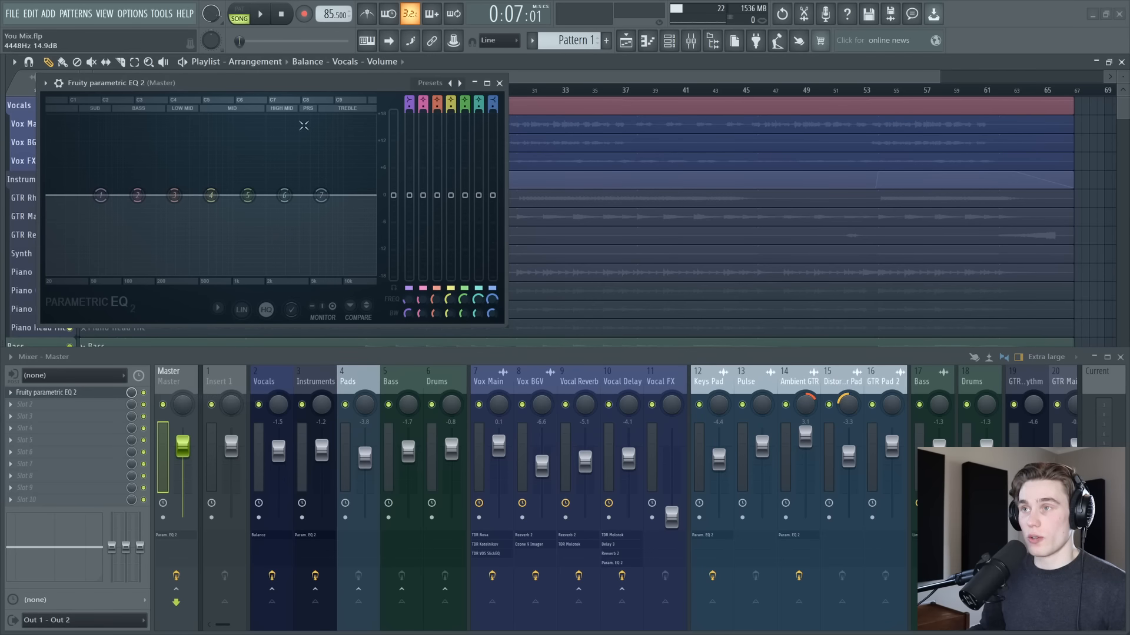
{"action": "left_click_drag", "start_coordinate": [437, 121], "coordinate": [668, 136]}
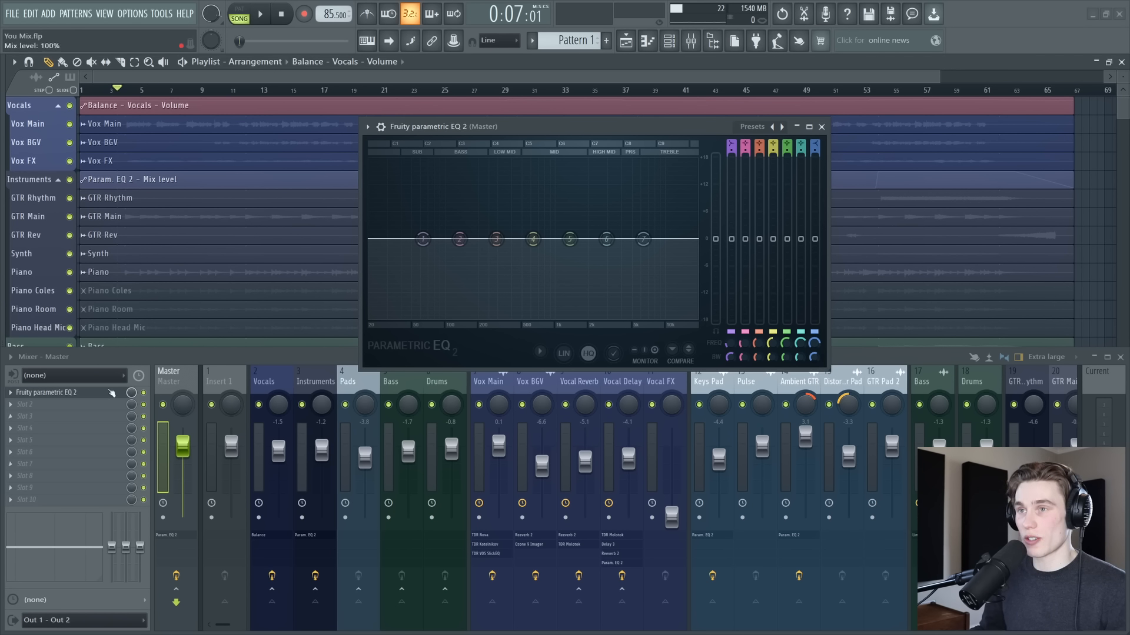
{"action": "left_click", "coordinate": [125, 90]}
{"action": "left_click_drag", "start_coordinate": [521, 123], "coordinate": [523, 110]}
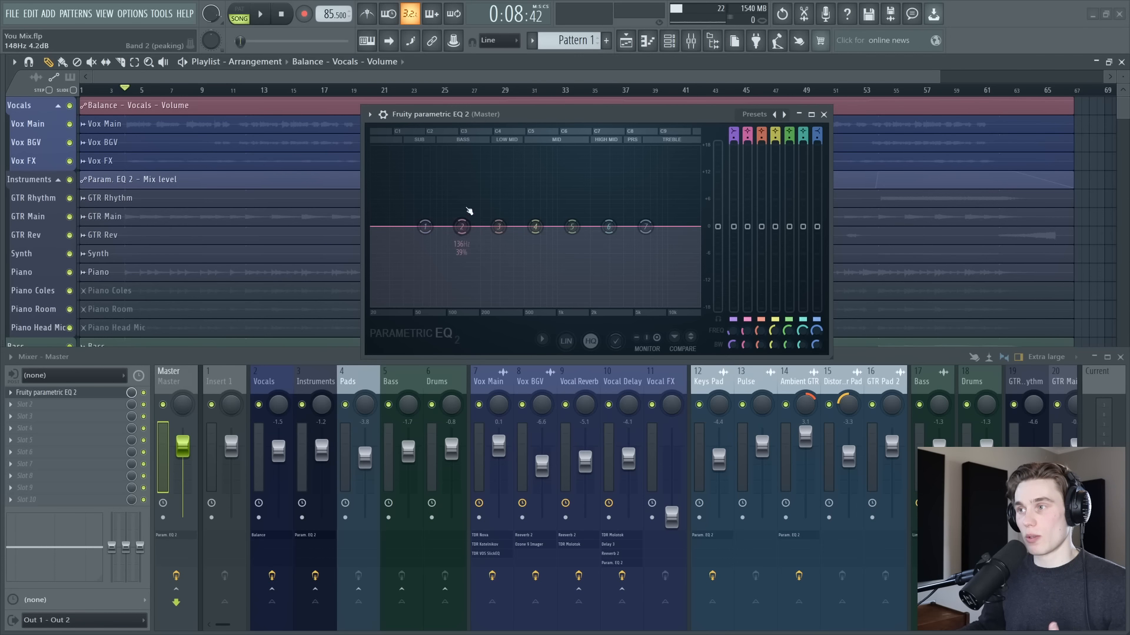
With the song playing, shift the Master EQ's band 2 down into the lows and boost the band 7 shelf about 2.6 dB near 6232 Hz.
{"action": "mouse_move", "coordinate": [462, 227]}
{"action": "left_mouse_down"}
{"action": "mouse_move", "coordinate": [464, 265]}
{"action": "mouse_move", "coordinate": [470, 224]}
{"action": "left_mouse_up"}
{"action": "left_click_drag", "start_coordinate": [645, 226], "coordinate": [635, 221]}
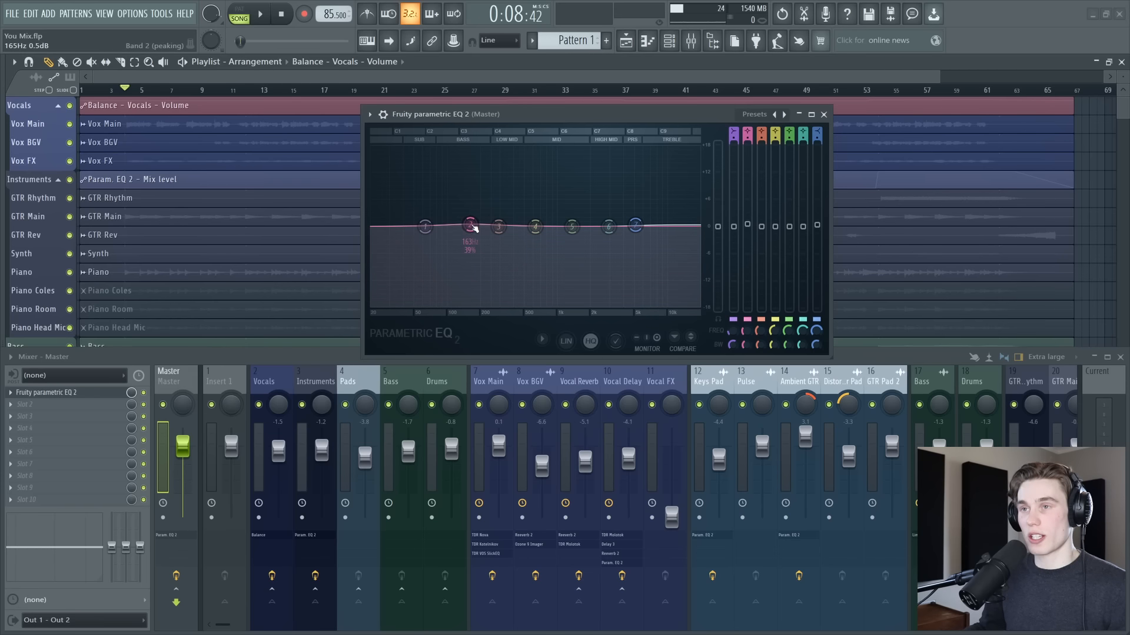
{"action": "key", "text": "space"}
{"action": "left_click_drag", "start_coordinate": [468, 227], "coordinate": [414, 239]}
{"action": "left_click_drag", "start_coordinate": [635, 226], "coordinate": [565, 274]}
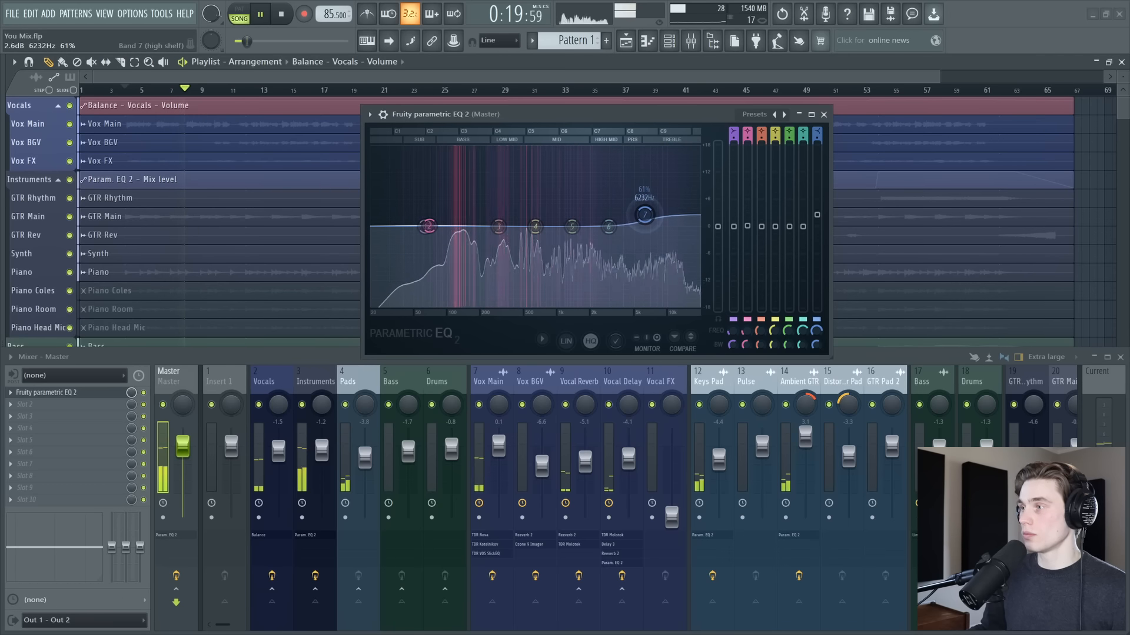
Reduce the band 7 shelf to a very slight boost and cut band 5 about 0.3 dB near 151 Hz, ending playback.
{"action": "left_click_drag", "start_coordinate": [644, 214], "coordinate": [469, 236]}
{"action": "key", "text": "space"}
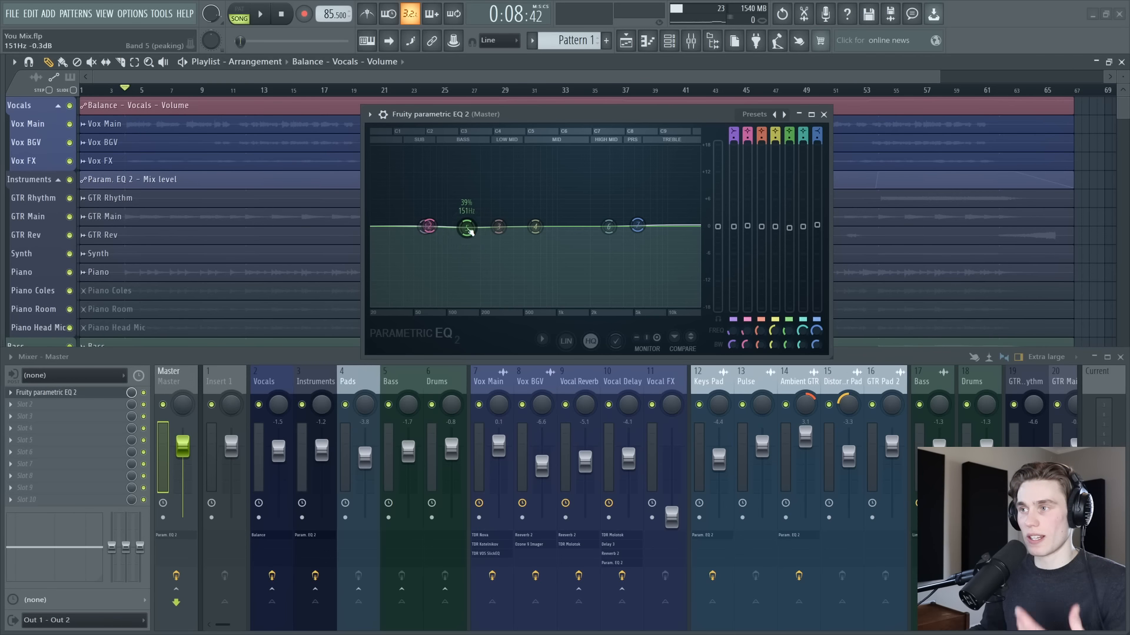
Try a band 5 cut of about 4.6 dB near 2762 Hz, and return the band to roughly flat at about 1356 Hz.
{"action": "left_click_drag", "start_coordinate": [528, 242], "coordinate": [608, 254]}
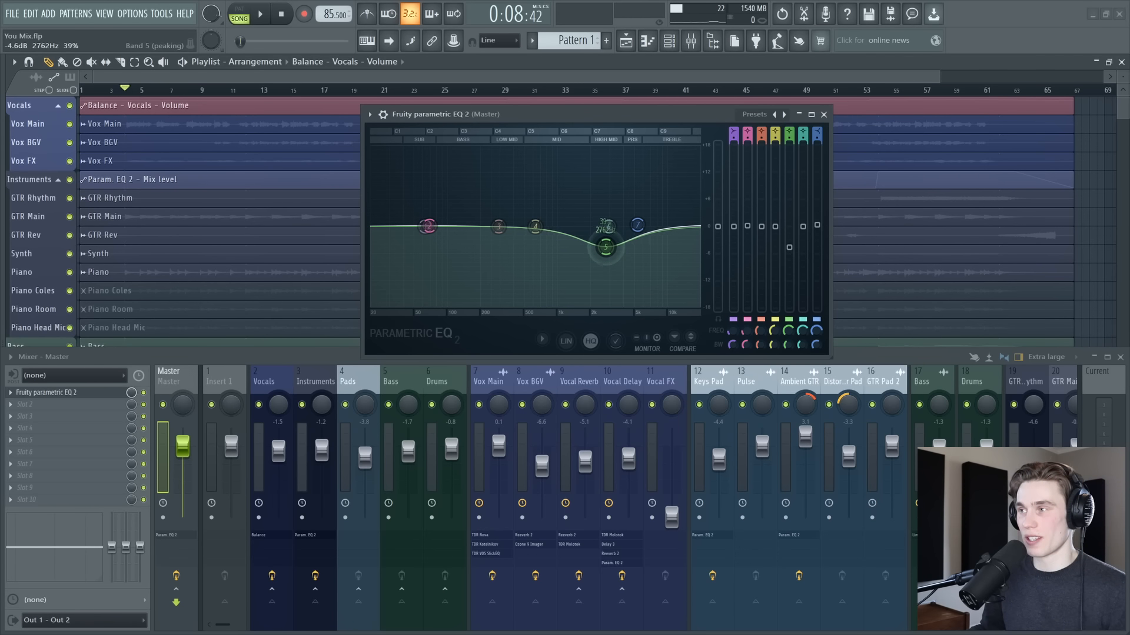
{"action": "left_click_drag", "start_coordinate": [608, 254], "coordinate": [564, 227]}
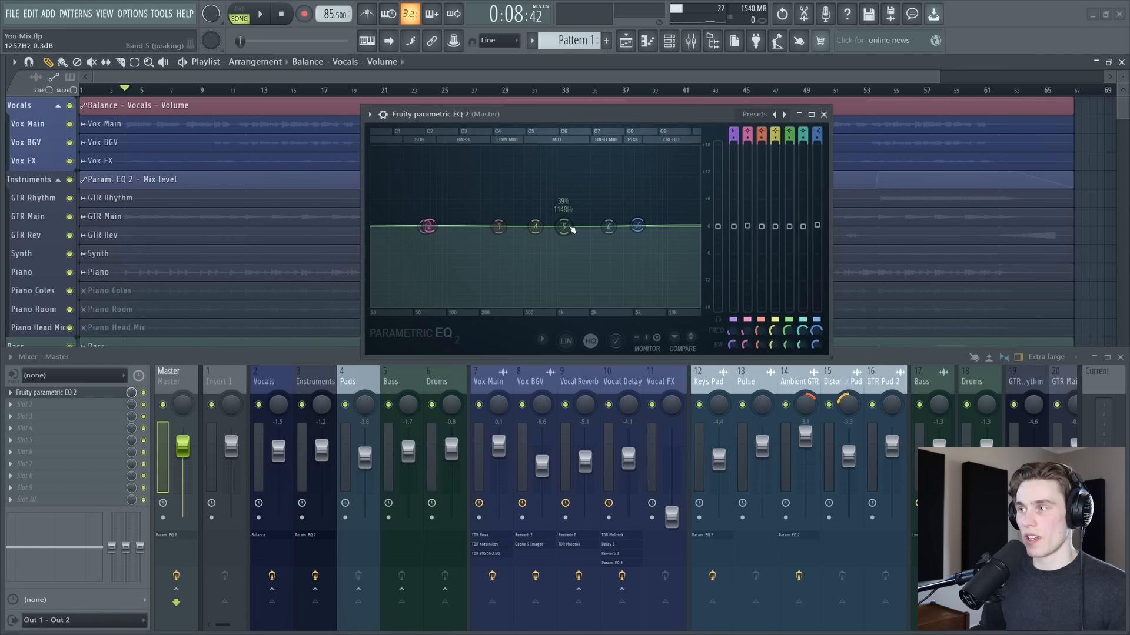
{"action": "left_click_drag", "start_coordinate": [571, 226], "coordinate": [575, 229]}
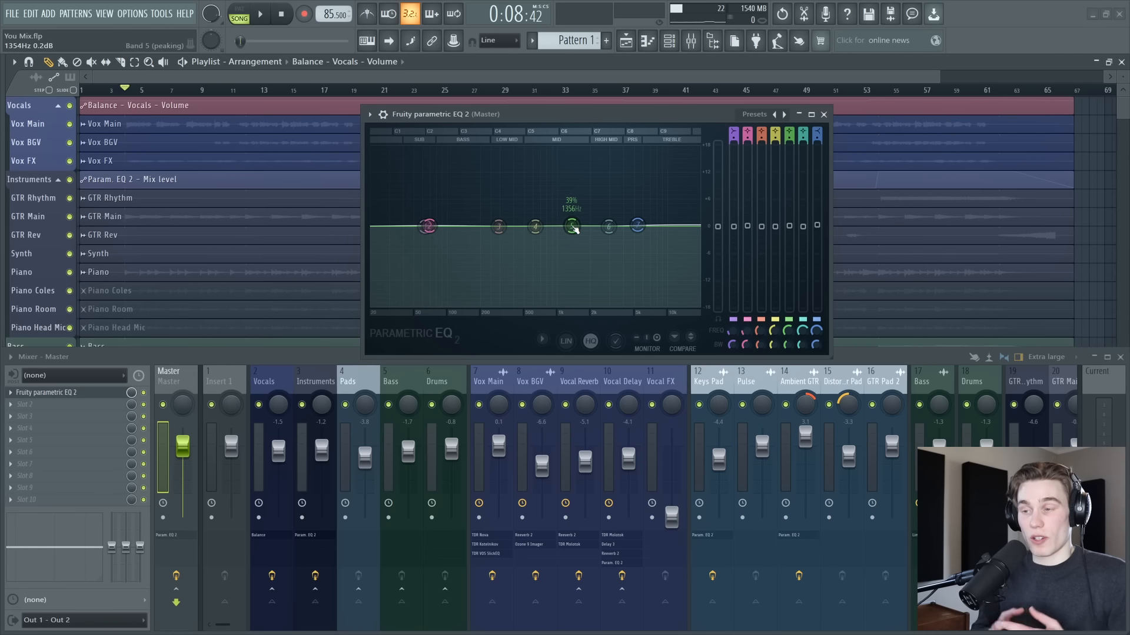